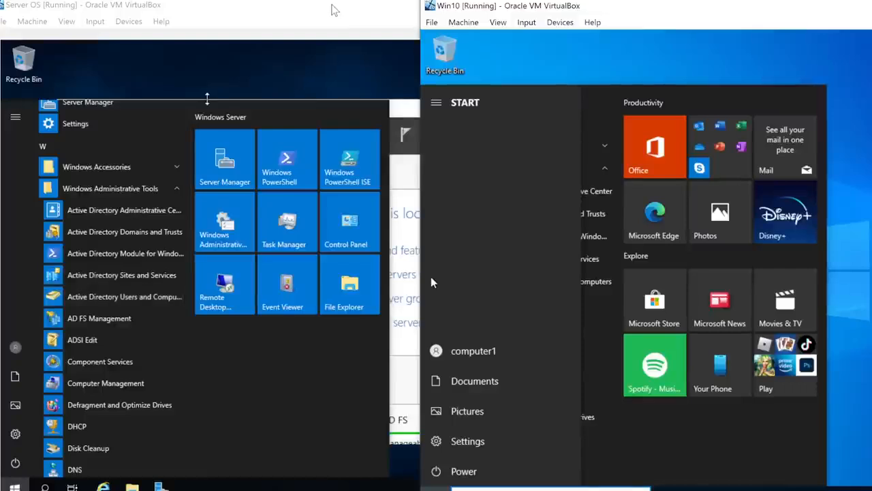
- Open Active Directory Users and Computers on the server and show the Computers container of newdomain.com
left_click(334, 10)
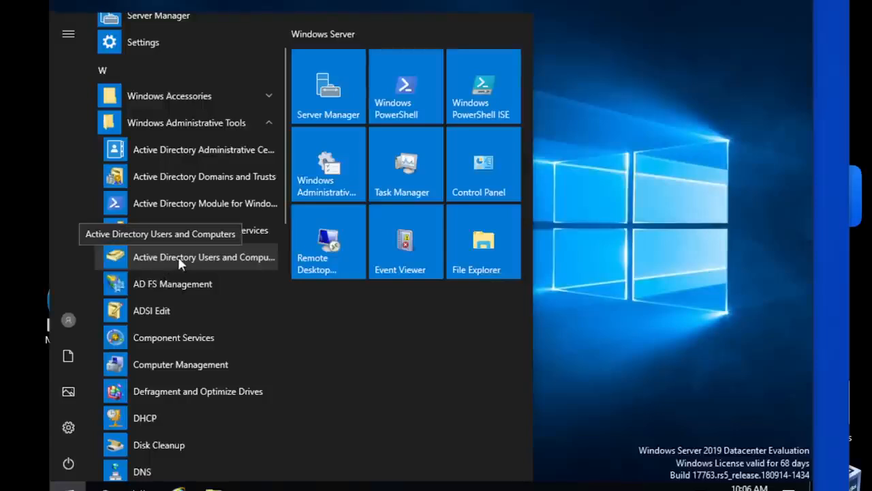
left_click(178, 255)
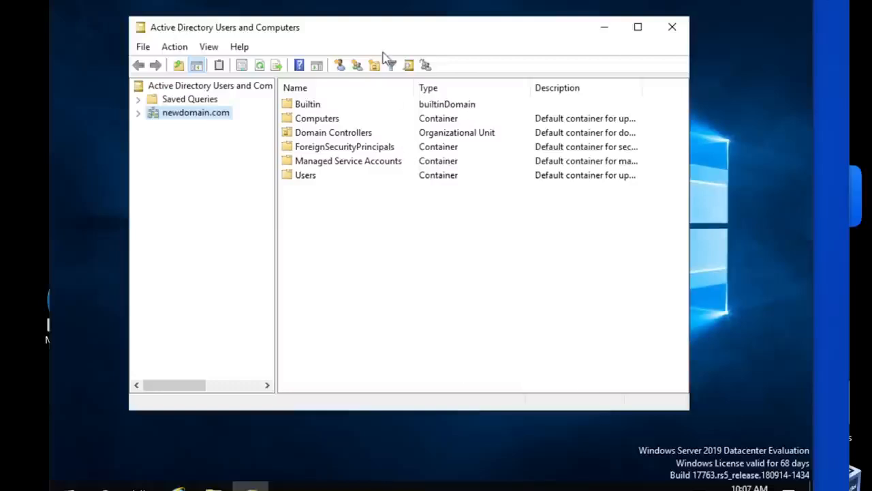
left_click_drag(392, 30, 401, 29)
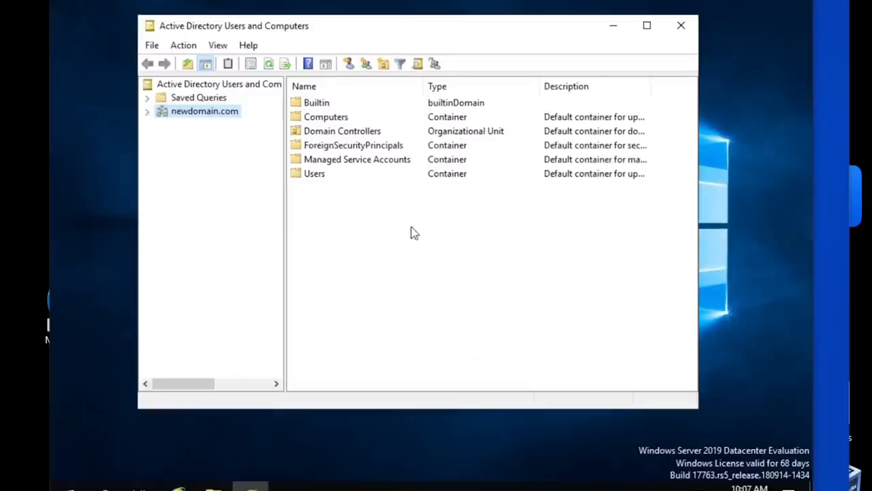
left_click(147, 111)
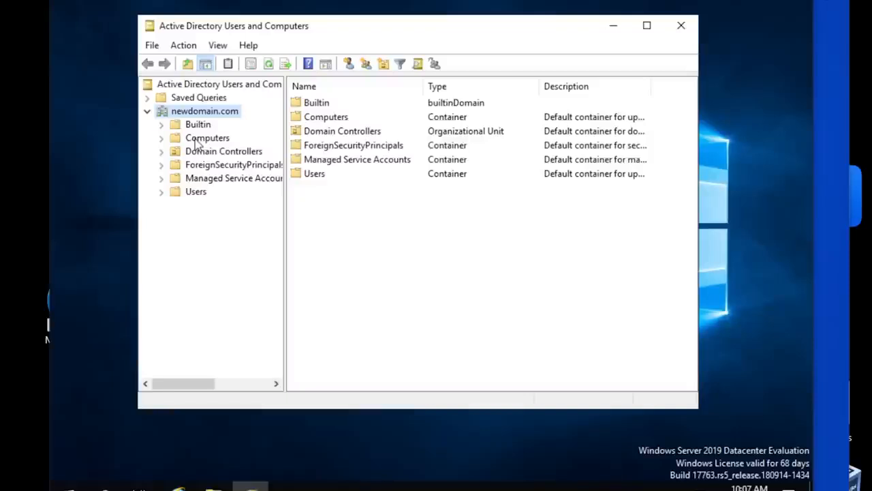
left_click(197, 141)
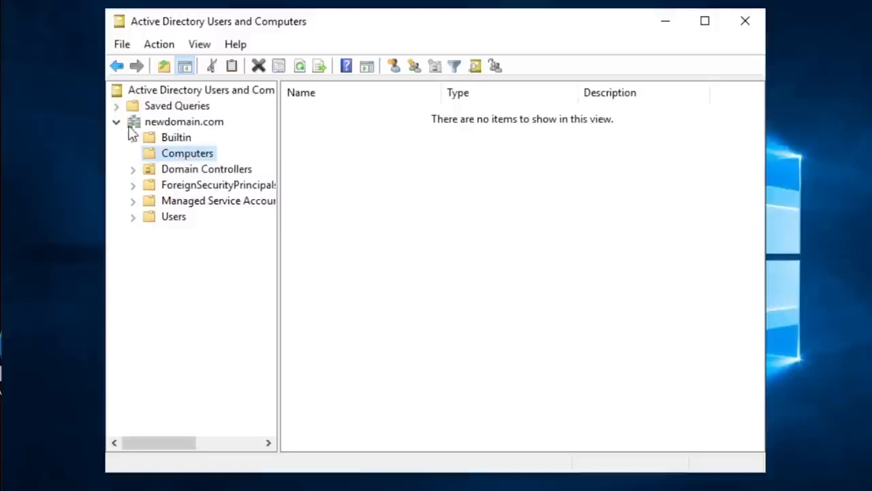
- Examine the contents of newdomain.com, comparing its Builtin and Computers containers with the Domain Controllers organizational unit
left_click(117, 124)
left_click(117, 124)
left_click(176, 140)
left_click(178, 153)
left_click(181, 169)
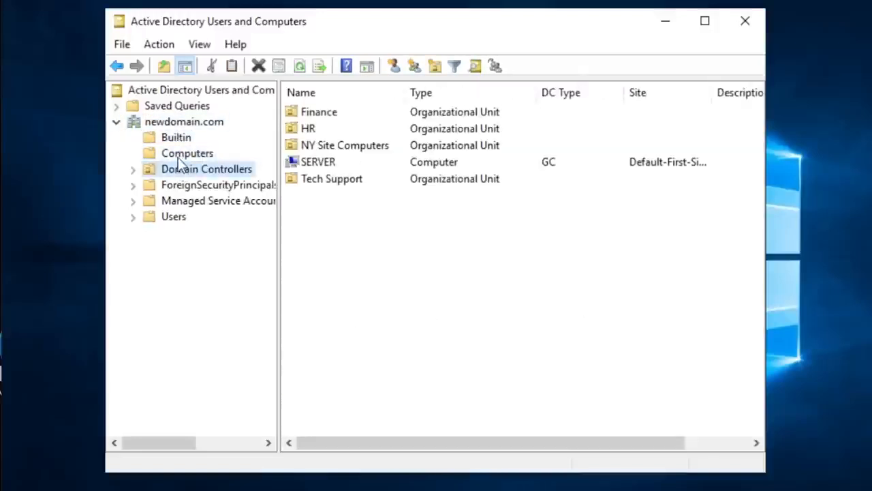
left_click(178, 153)
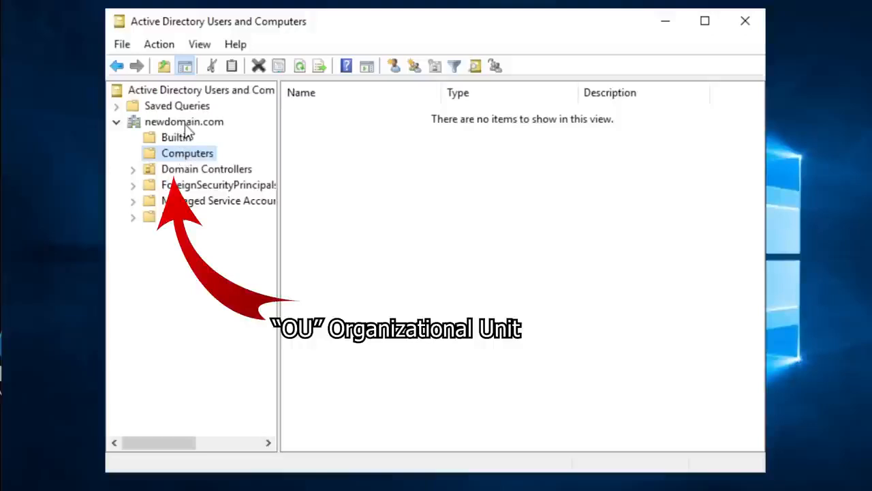
left_click(185, 125)
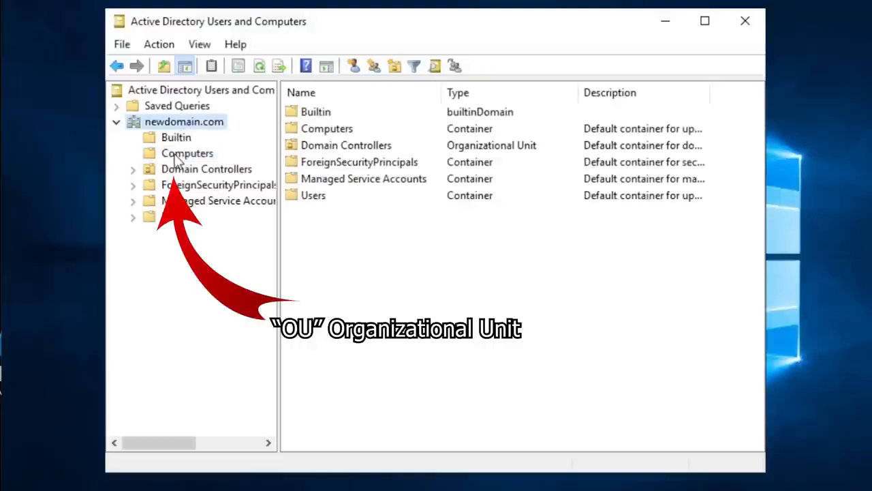
left_click(176, 155)
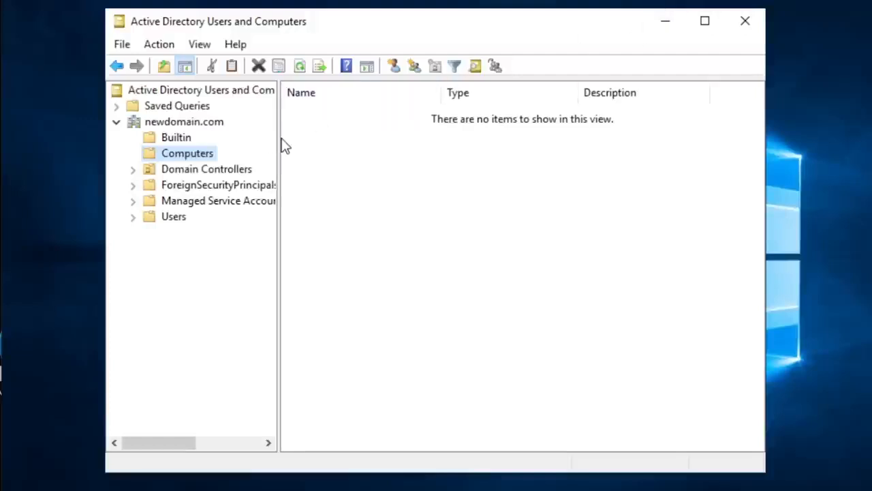
- Create a new computer object named WORK-0001 in the Computers container of newdomain.com
left_click_drag(278, 139, 339, 141)
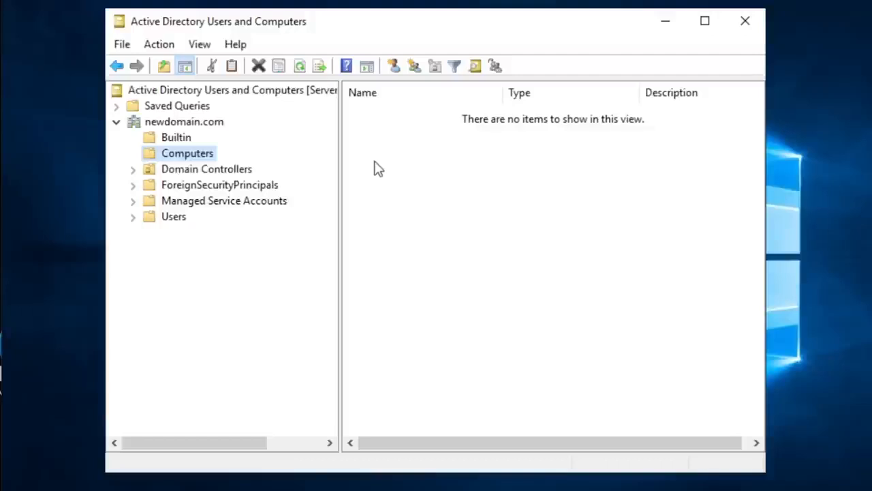
right_click(192, 160)
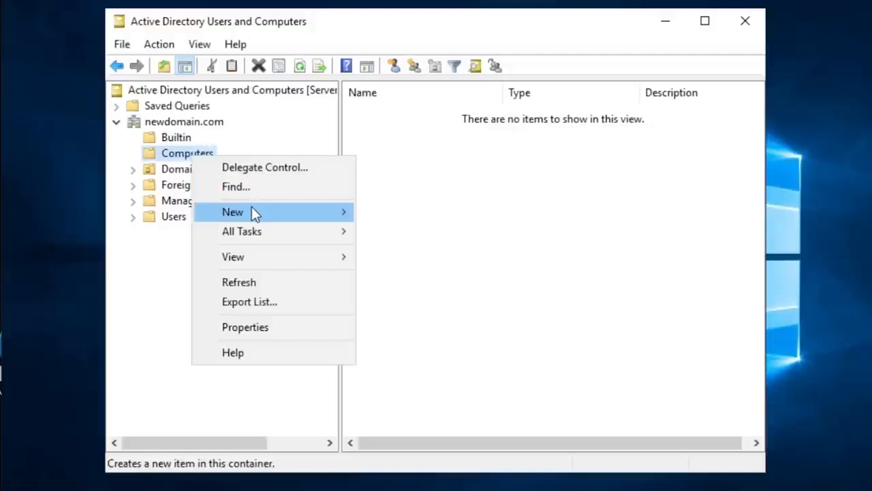
mouse_move(251, 209)
left_click(402, 212)
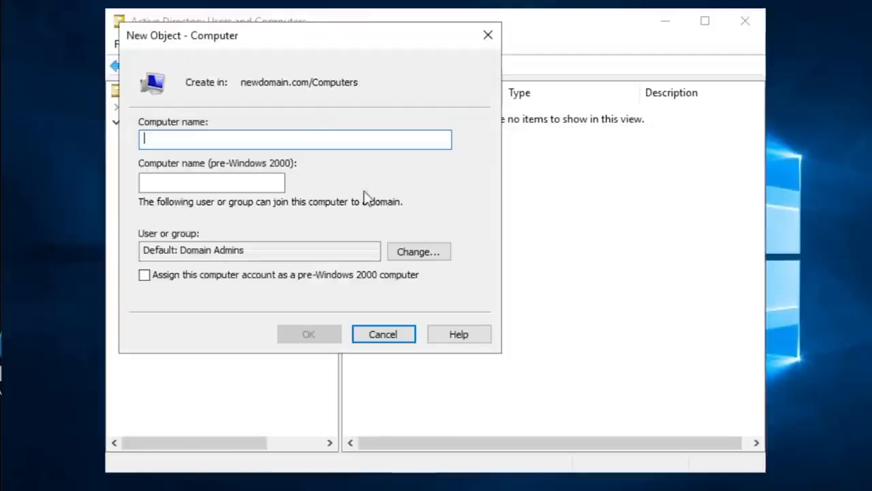
left_click_drag(306, 43, 578, 210)
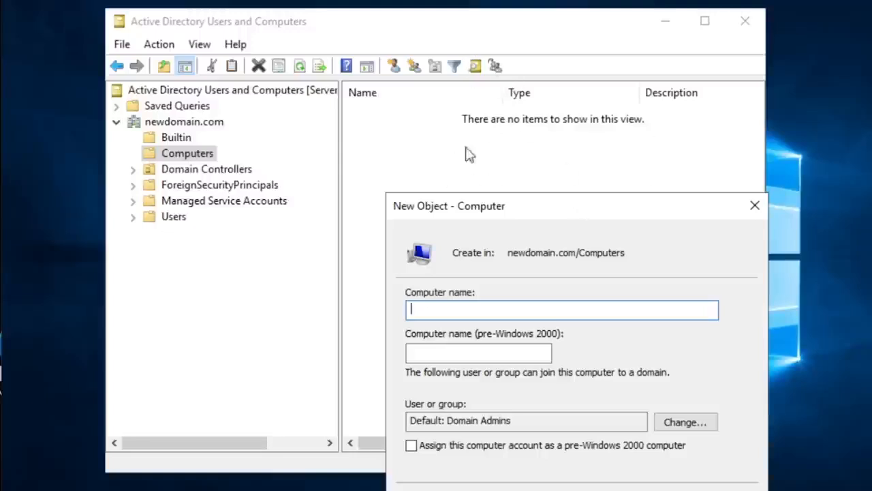
left_click_drag(527, 210, 528, 169)
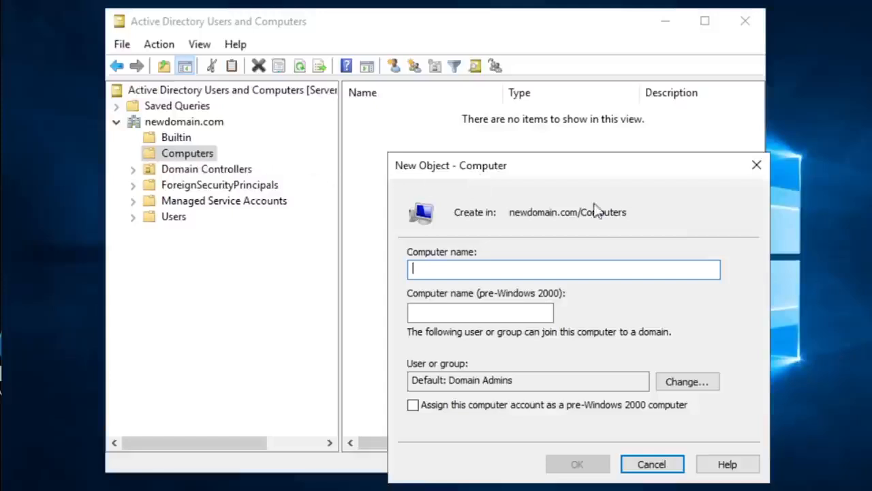
left_click_drag(552, 171, 516, 154)
type("WO")
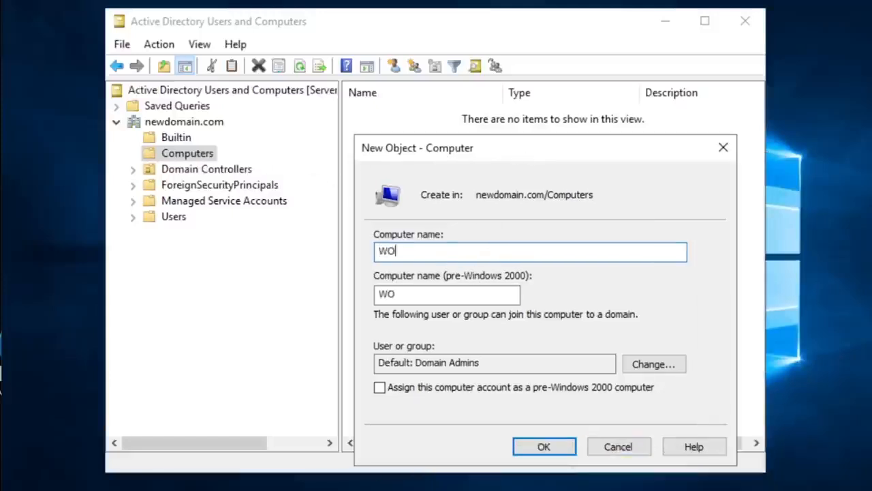
type("RK-0001")
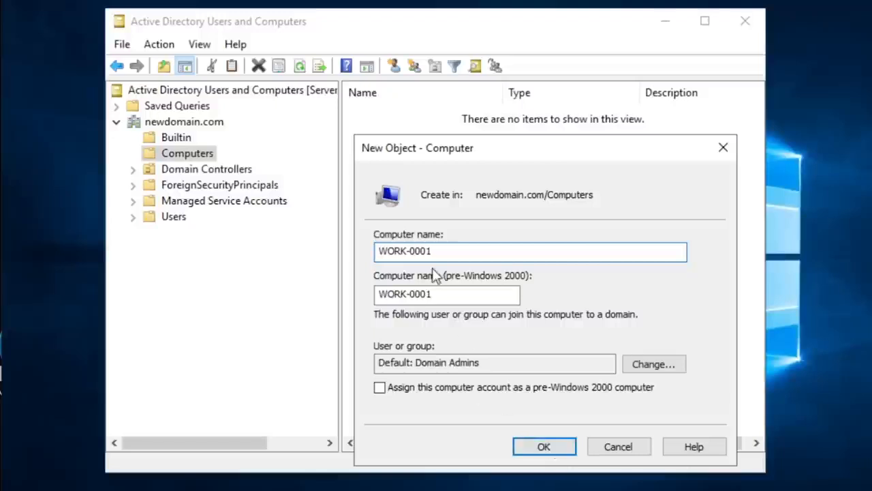
left_click(543, 447)
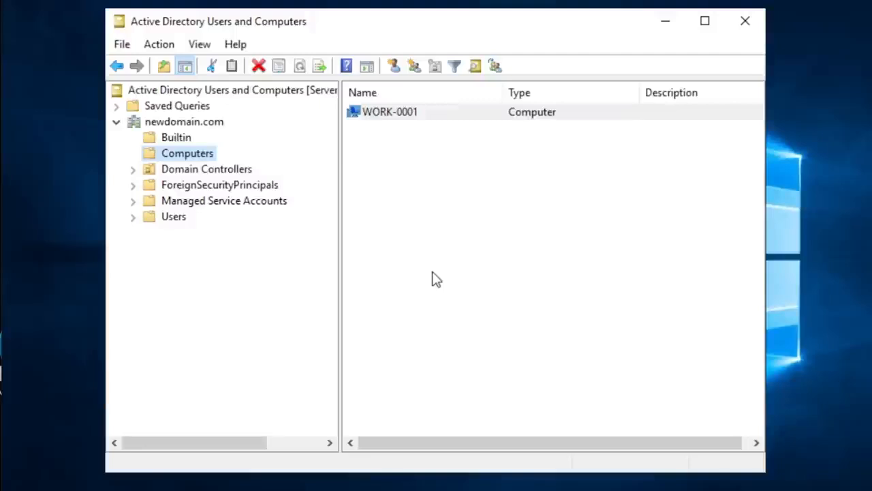
left_click(441, 244)
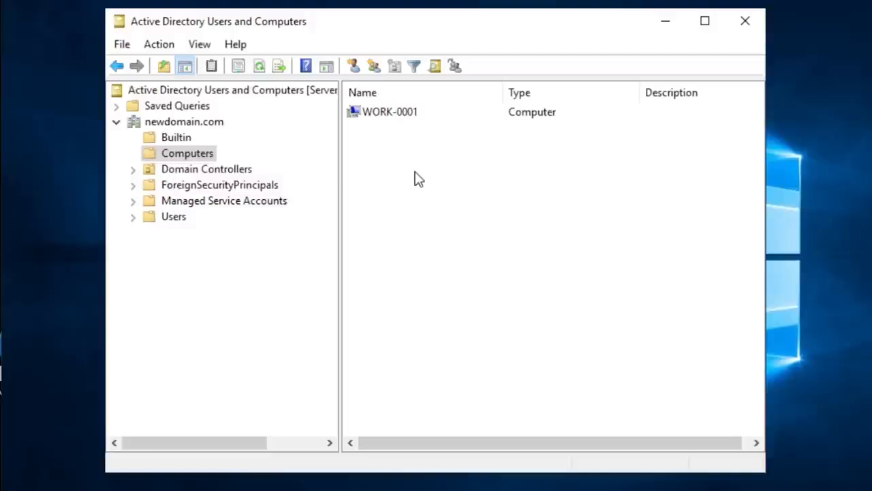
left_click(421, 118)
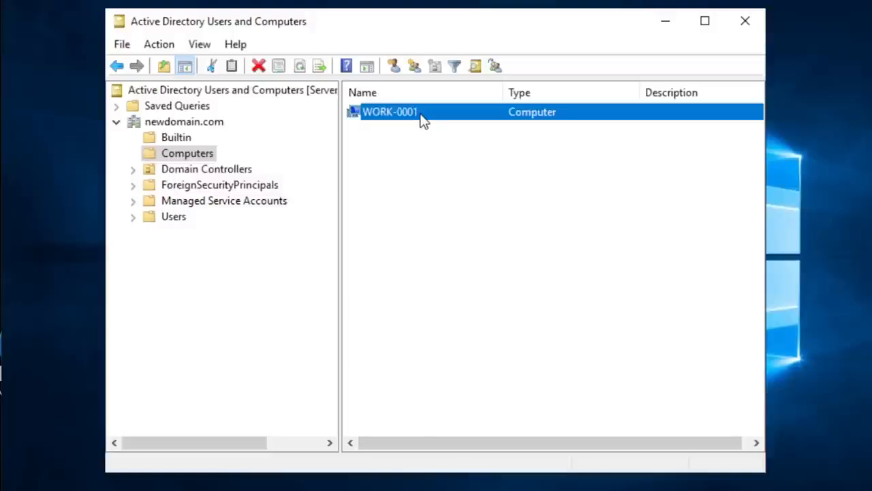
left_click(418, 173)
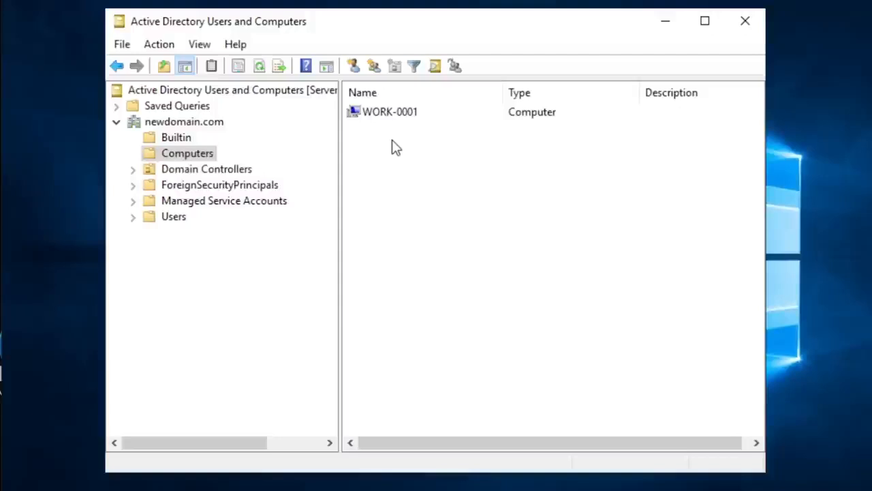
left_click(396, 116)
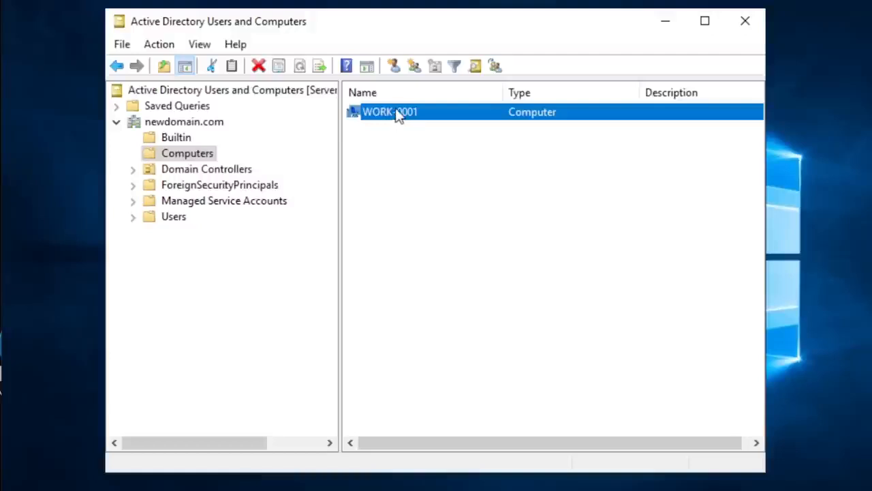
left_click(393, 140)
left_click(399, 116)
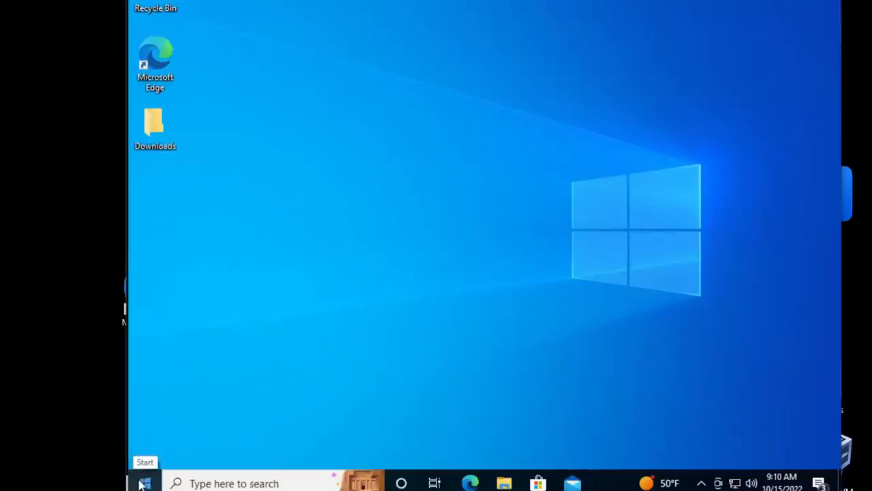
- Switch to the Windows 10 machine and look through its Windows Administrative Tools for the Active Directory tools
left_click(142, 483)
scroll(242, 300, "down", 5)
scroll(240, 307, "down", 7)
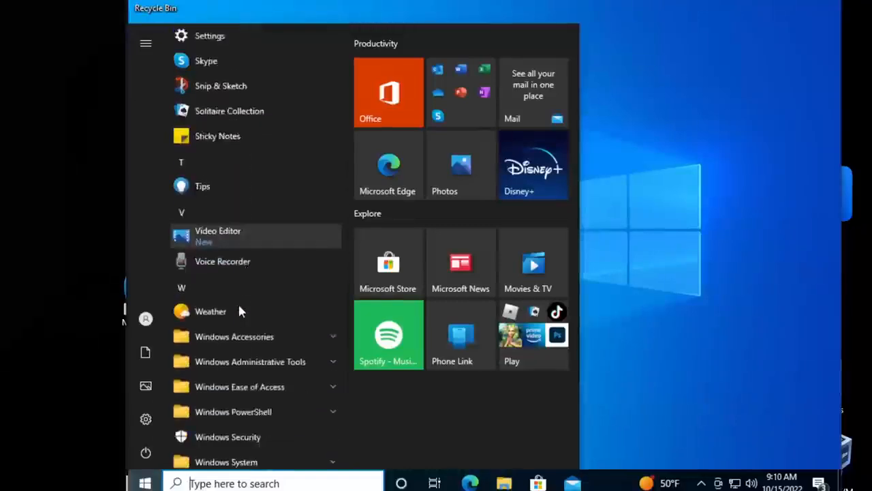
left_click(254, 244)
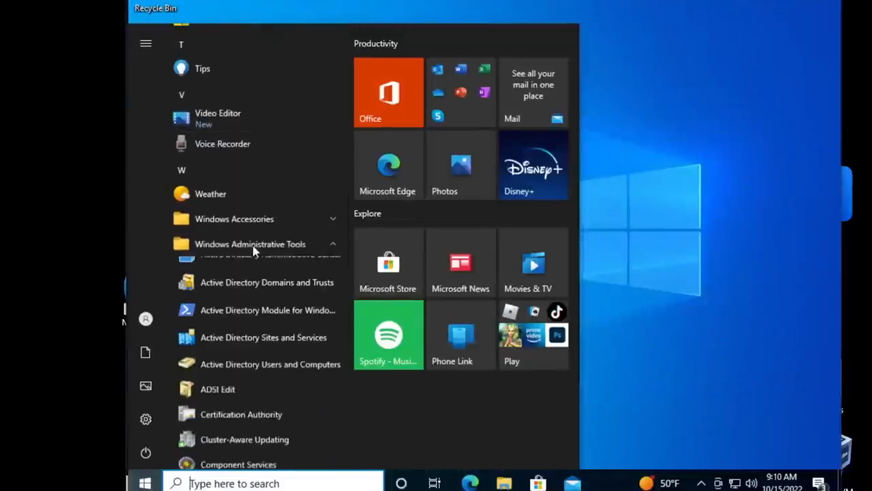
scroll(253, 250, "down", 1)
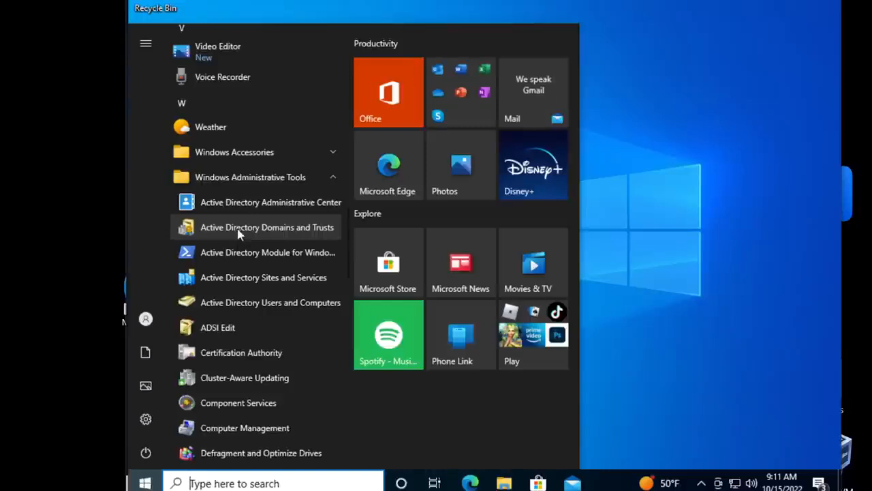
scroll(238, 251, "down", 1)
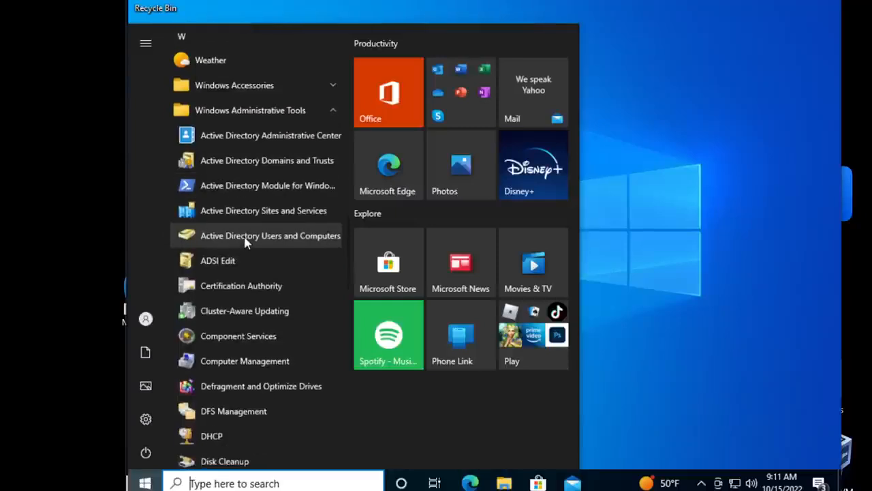
left_click(145, 483)
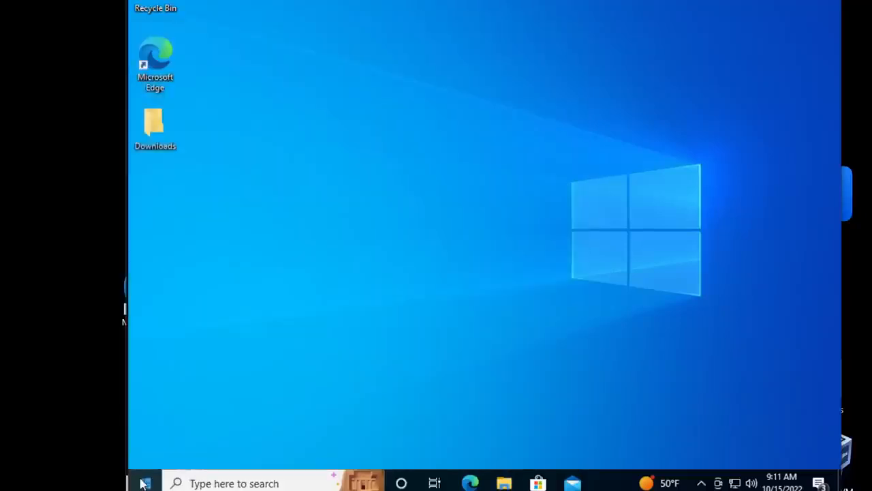
- Search Windows for "system pr" and open the About your PC settings page
left_click(145, 483)
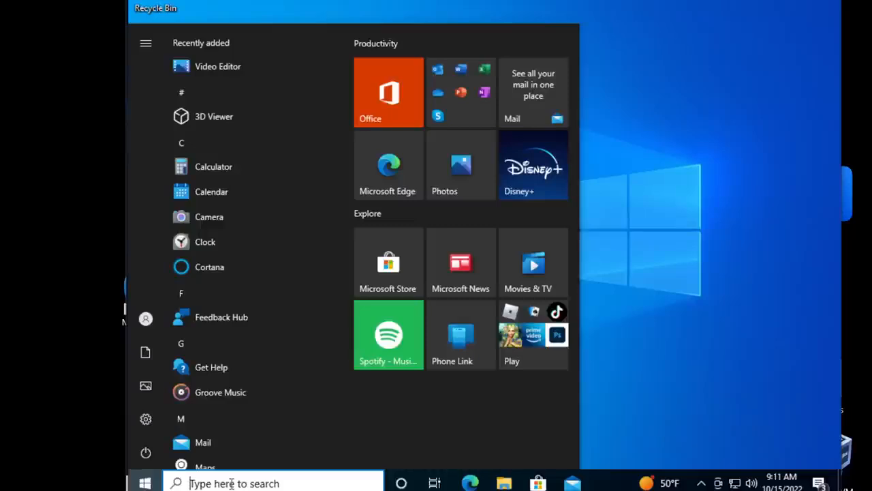
type("system")
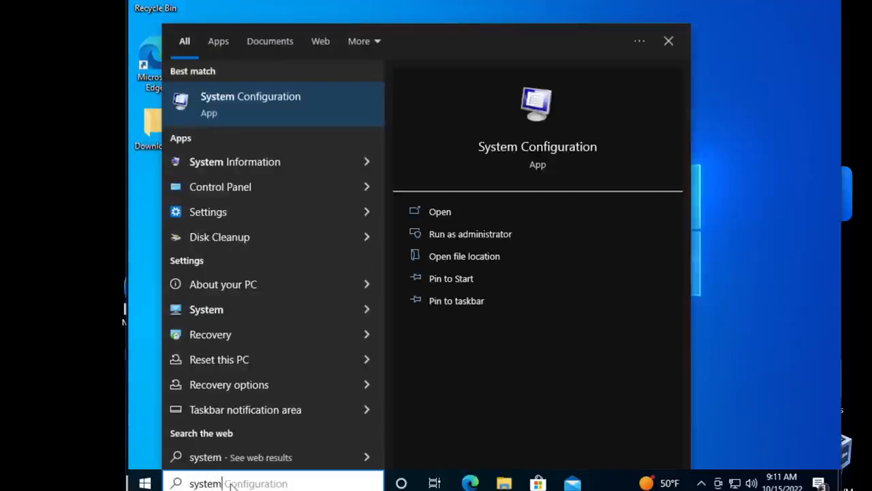
type(" pr")
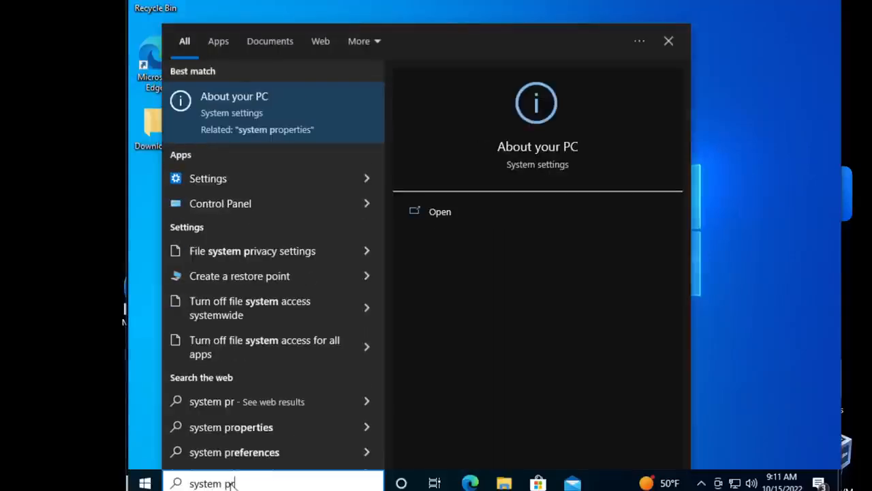
key("Return")
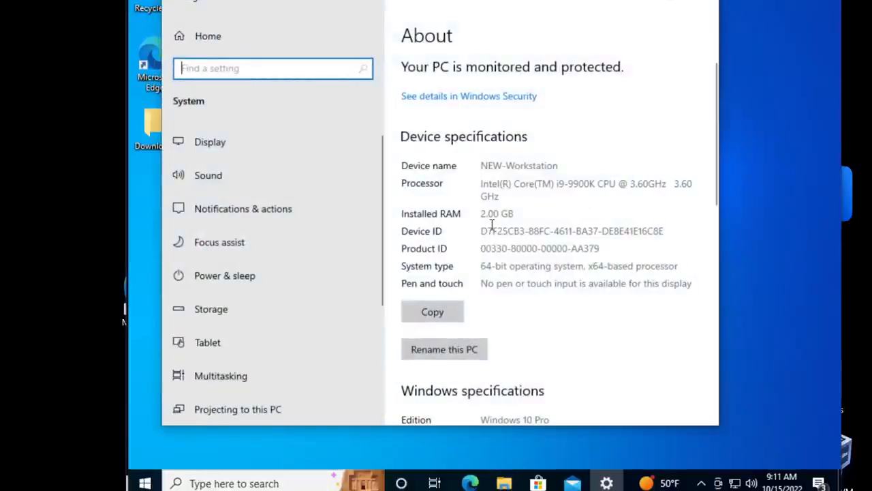
scroll(491, 234, "down", 3)
scroll(494, 230, "down", 2)
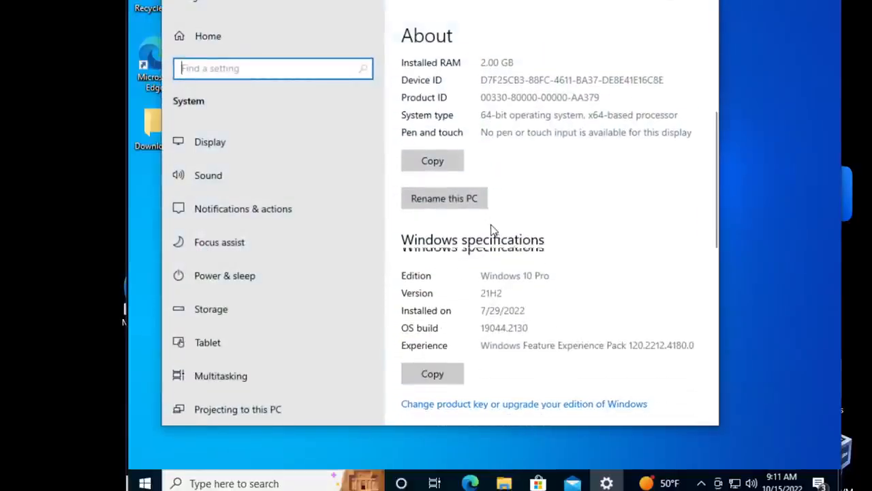
scroll(494, 230, "up", 3)
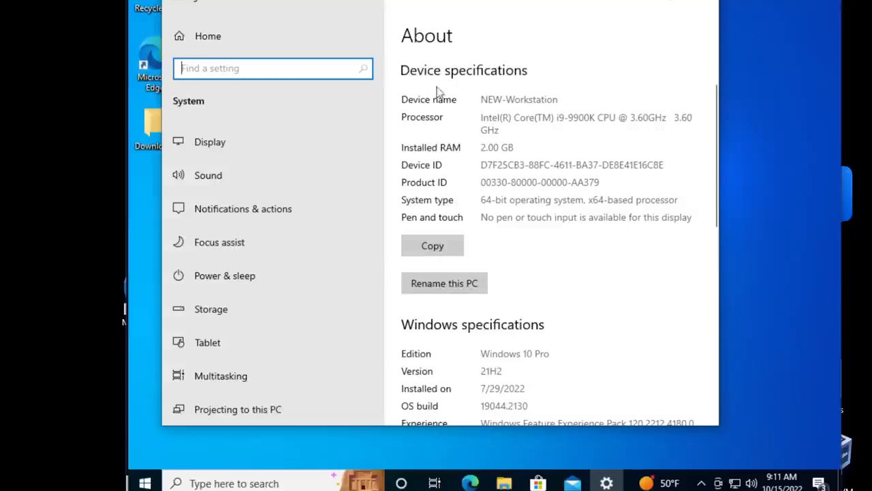
left_click(444, 283)
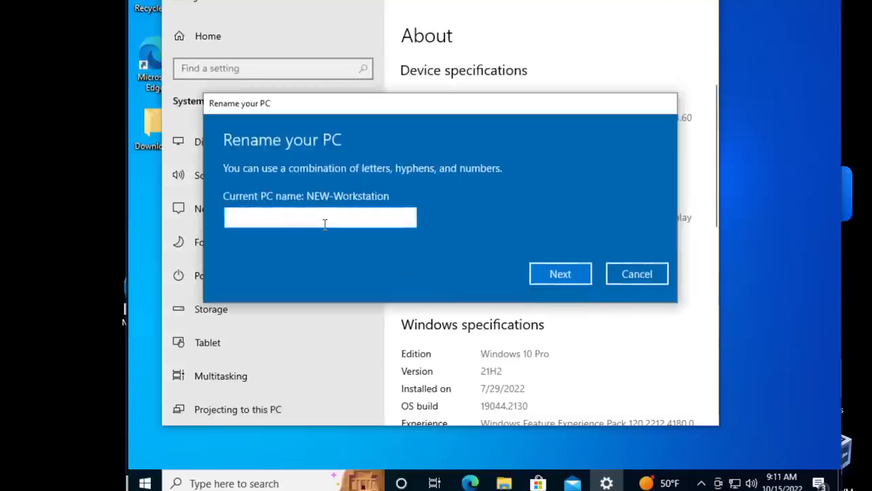
type("W")
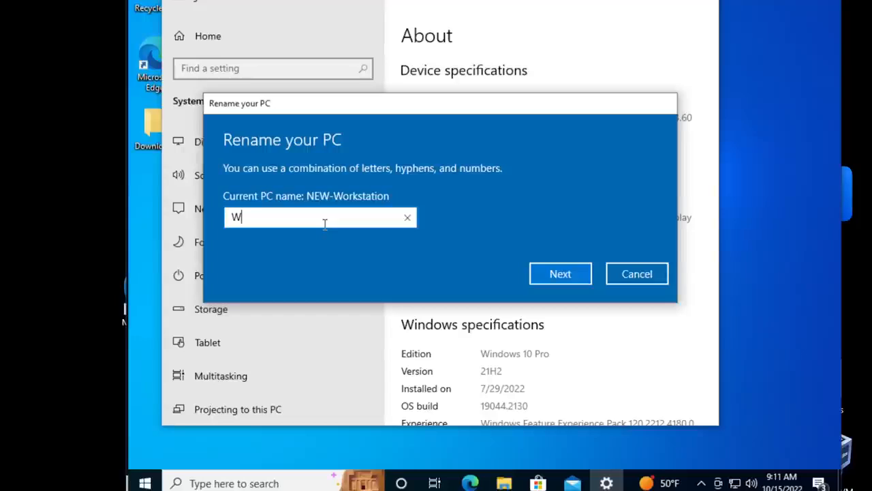
type("ORK-0001")
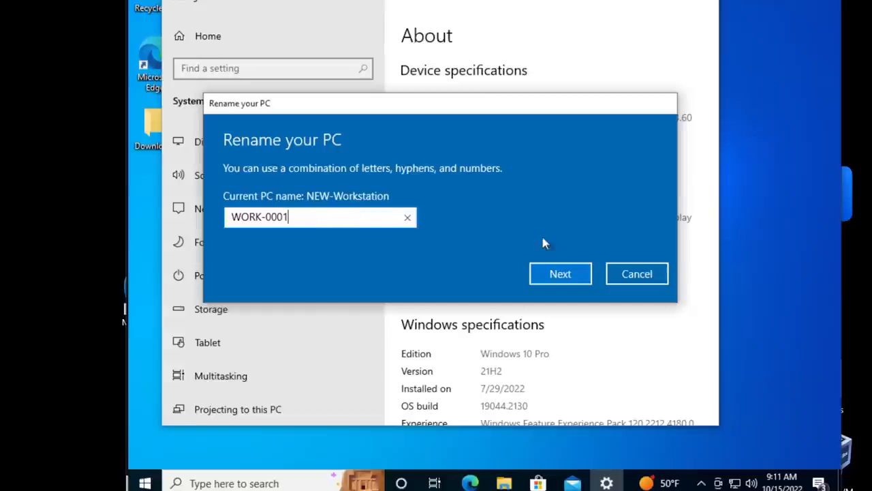
left_click(625, 274)
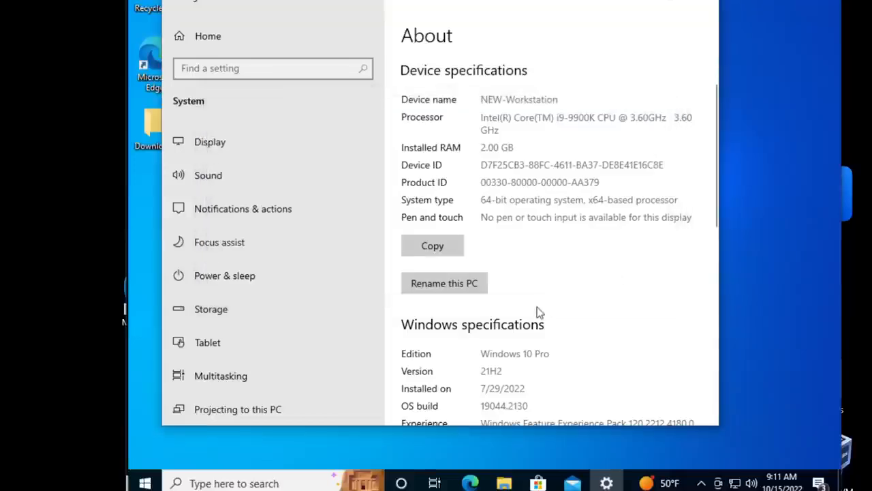
- Open the advanced system settings from the About page's related settings and close the Settings window
scroll(539, 312, "down", 5)
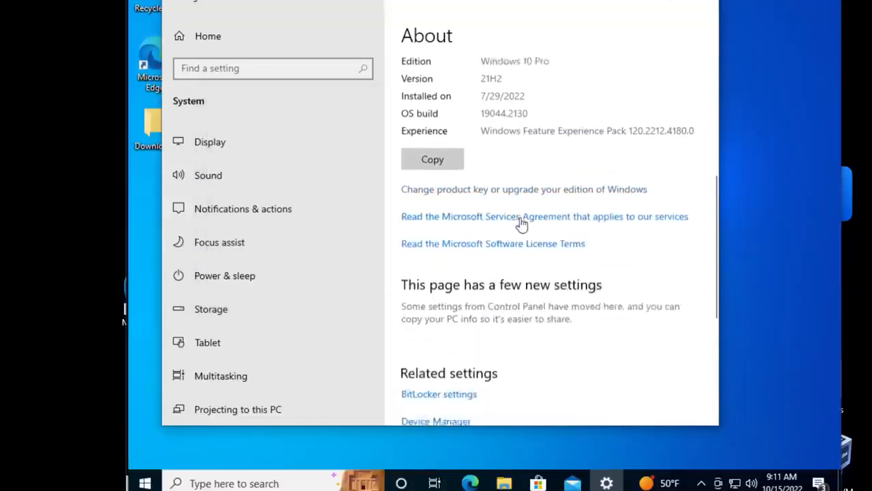
scroll(522, 224, "down", 3)
left_click(466, 335)
left_click_drag(238, 2, 362, 51)
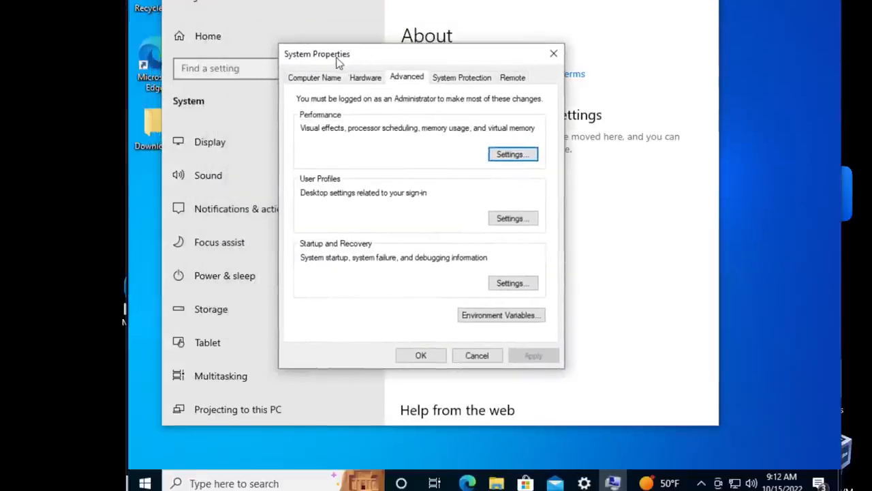
left_click(645, 2)
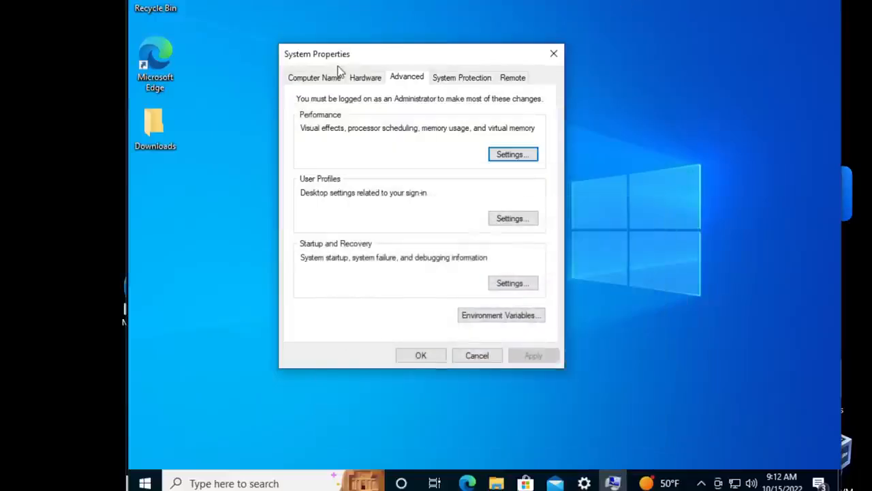
left_click_drag(401, 55, 422, 63)
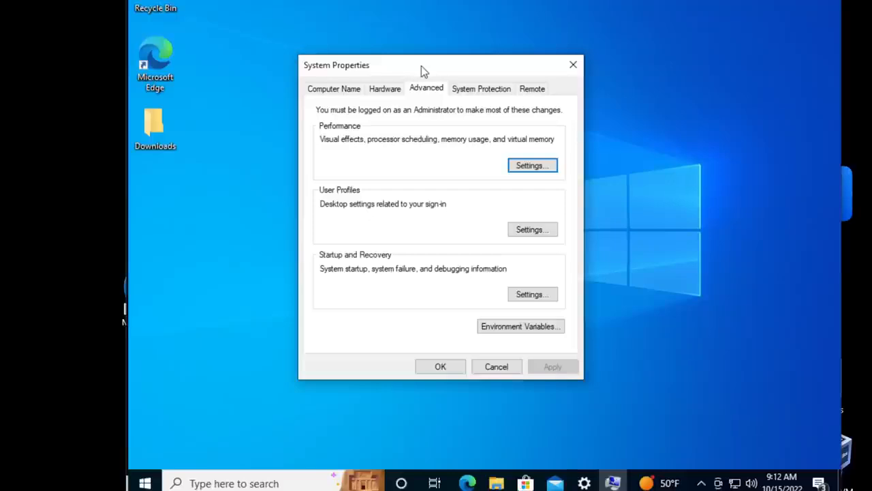
- Open the computer name and domain change settings and set the computer name to WORK-0001
left_click(325, 96)
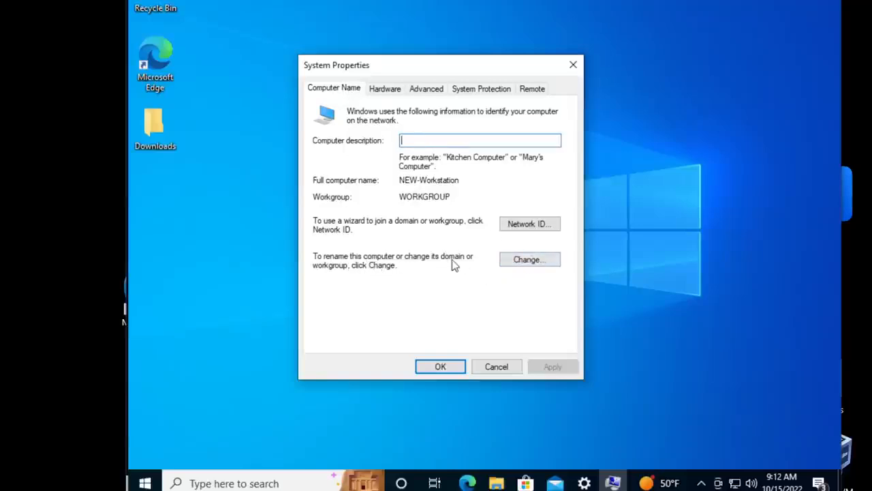
left_click(527, 264)
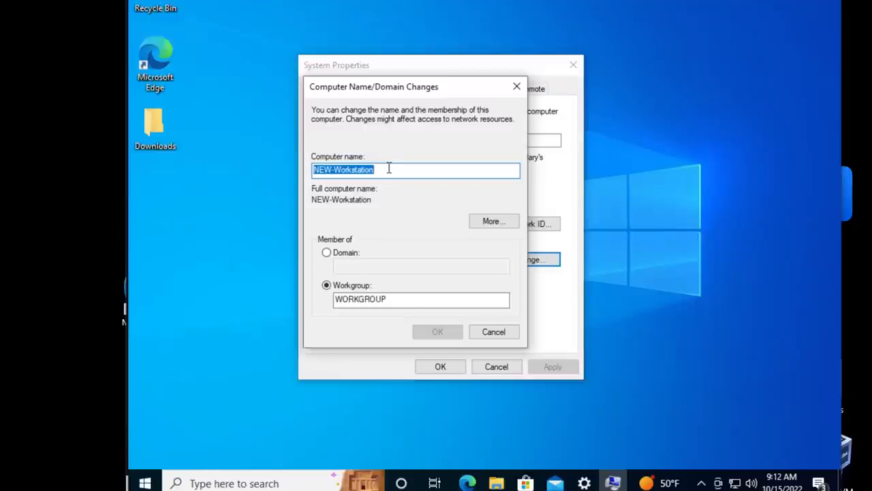
type("WORK")
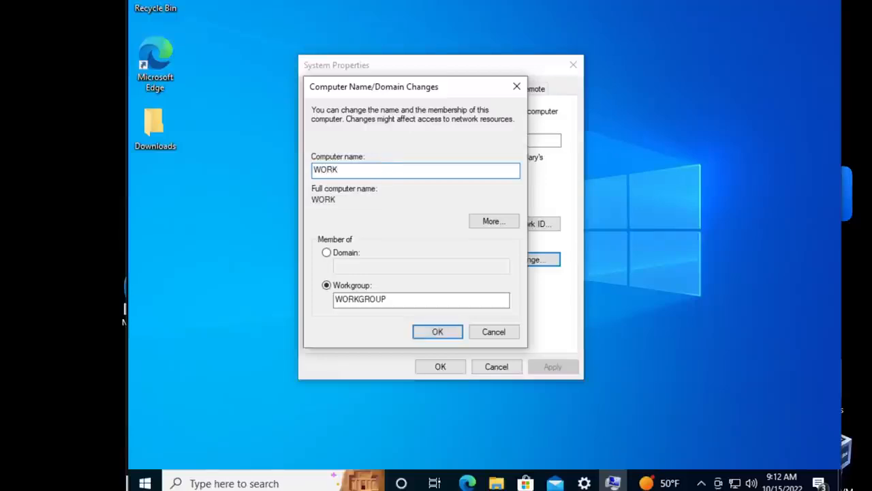
type("-0001")
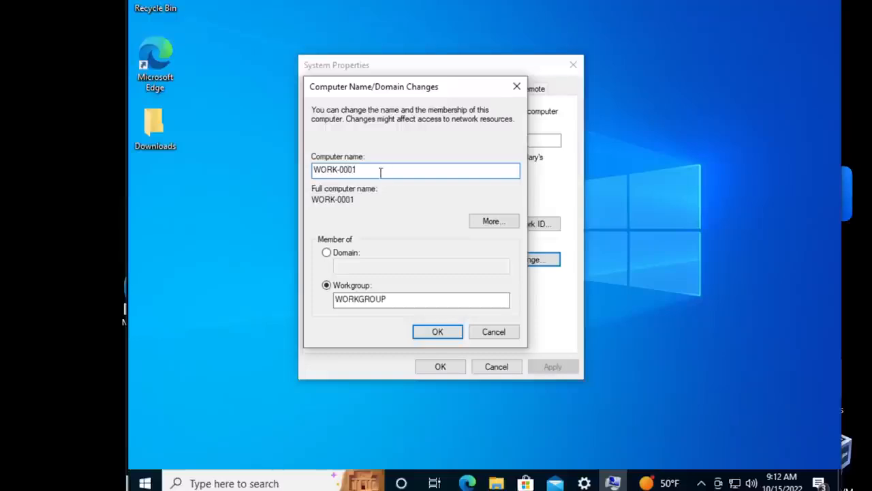
left_click_drag(369, 169, 313, 164)
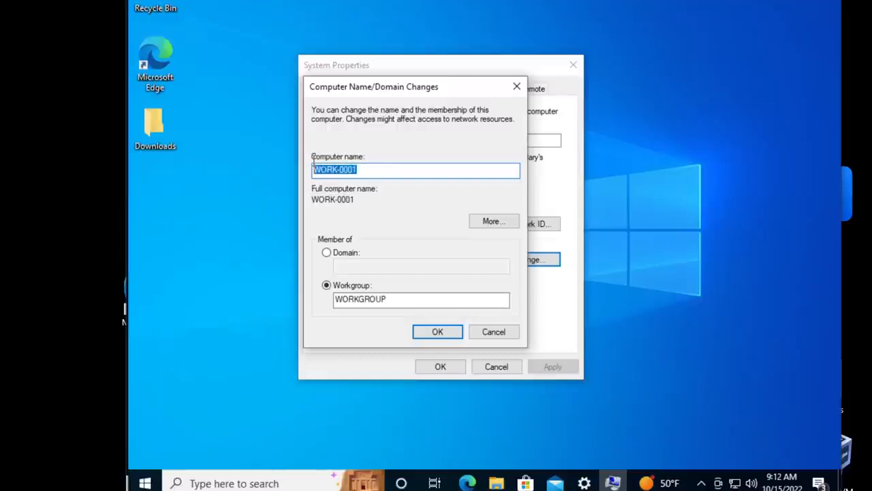
left_click(398, 198)
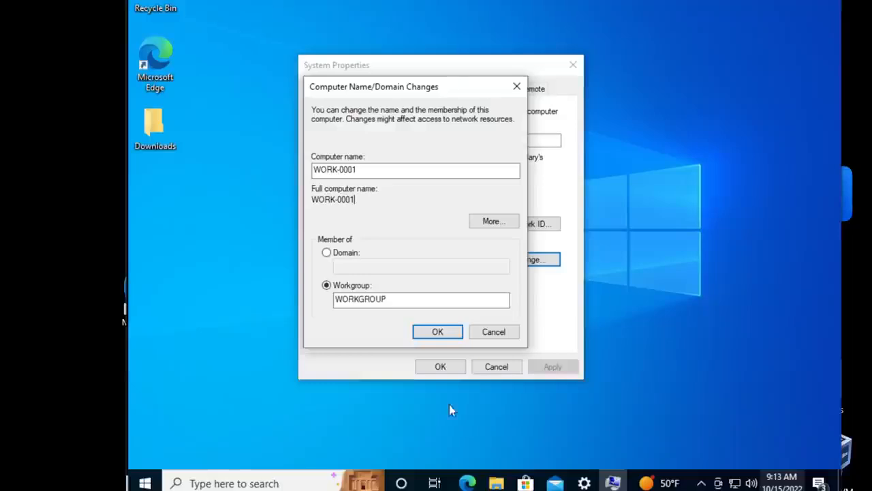
- Check the domain name on the server in Active Directory and submit newdomain.com as the workstation's domain membership
left_click(328, 254)
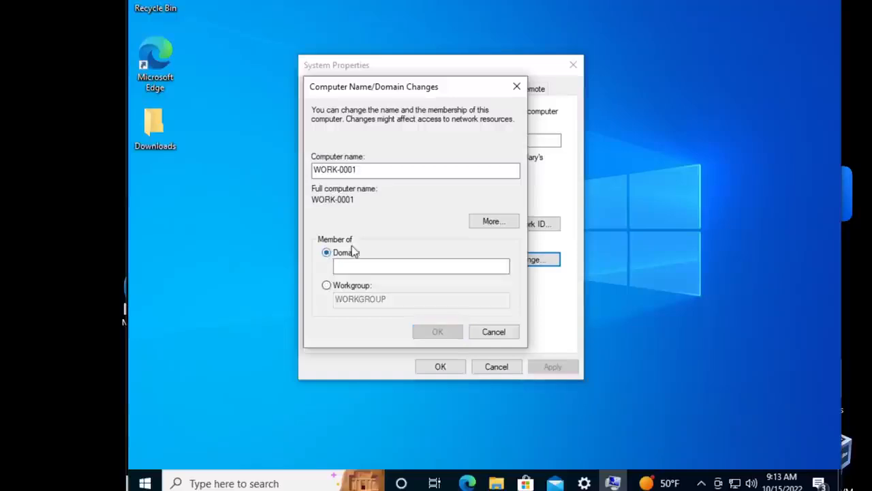
left_click(355, 265)
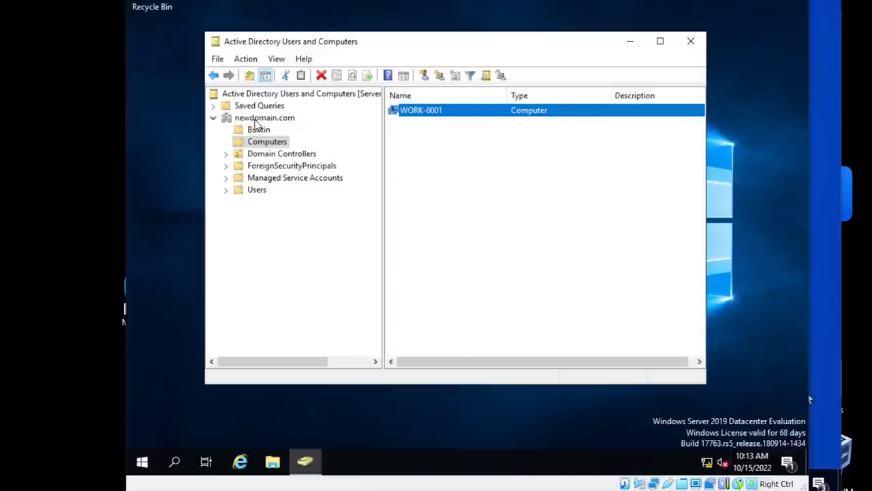
left_click(258, 120)
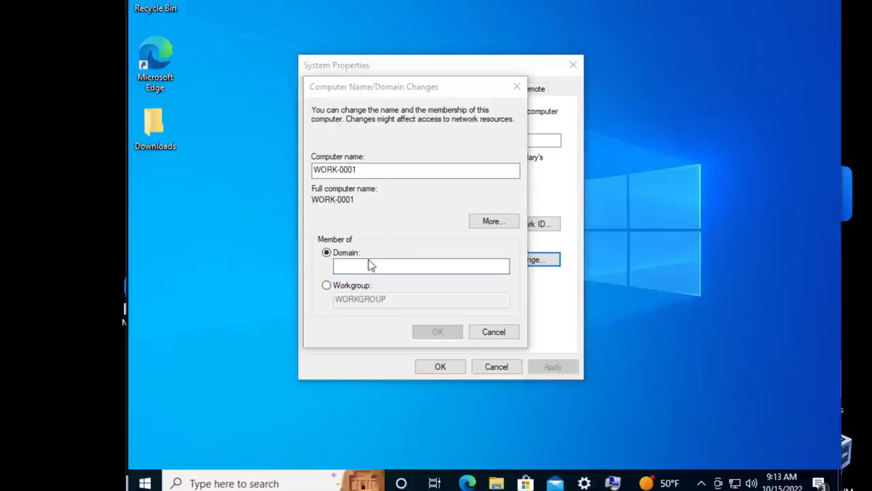
left_click(374, 266)
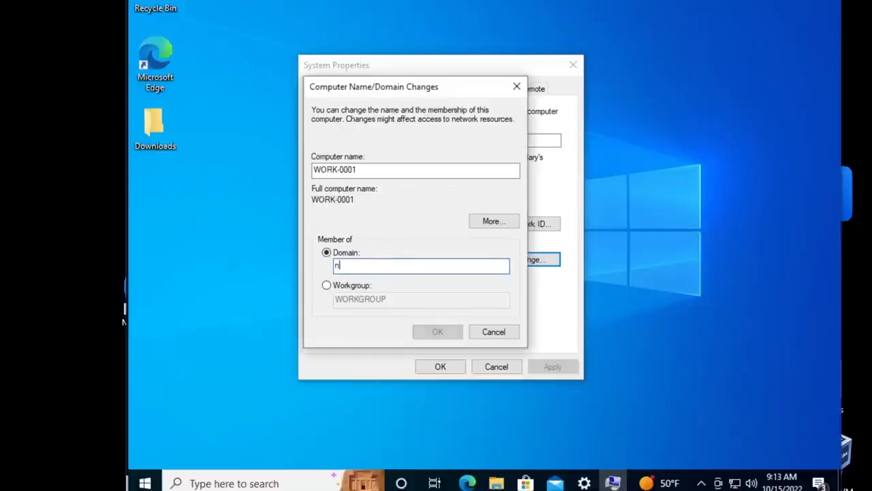
type("newdomain.com")
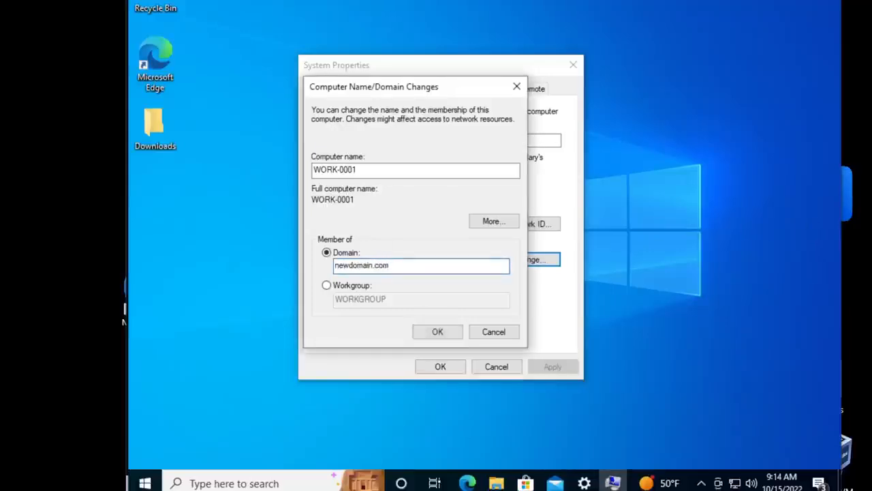
left_click(429, 334)
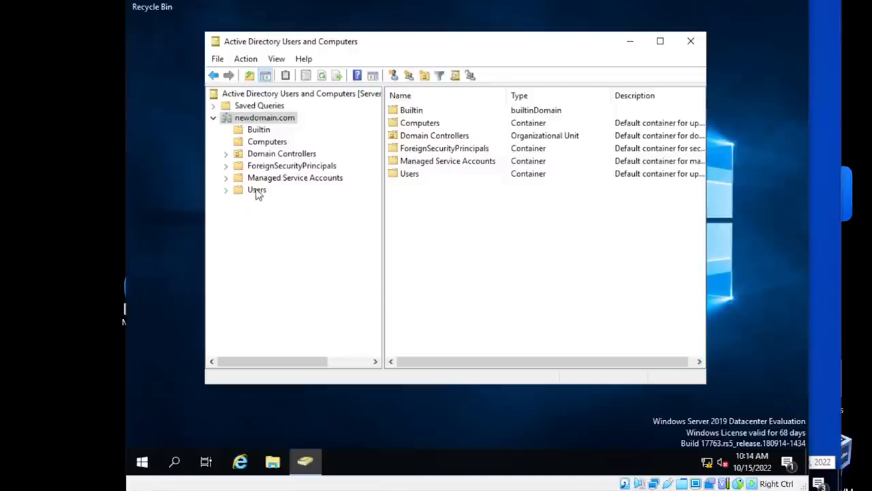
- Examine the Users container of newdomain.com on the server, focusing on the Administrator account, and select the Computers container
left_click(257, 192)
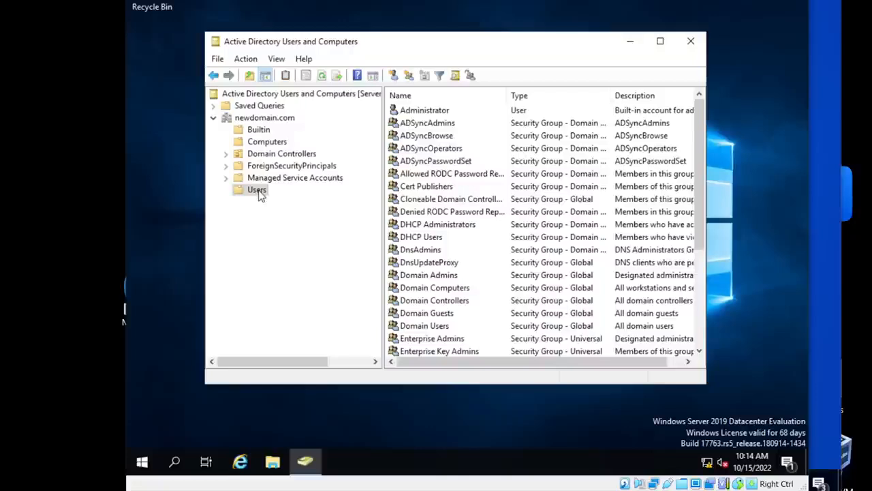
scroll(542, 249, "down", 4)
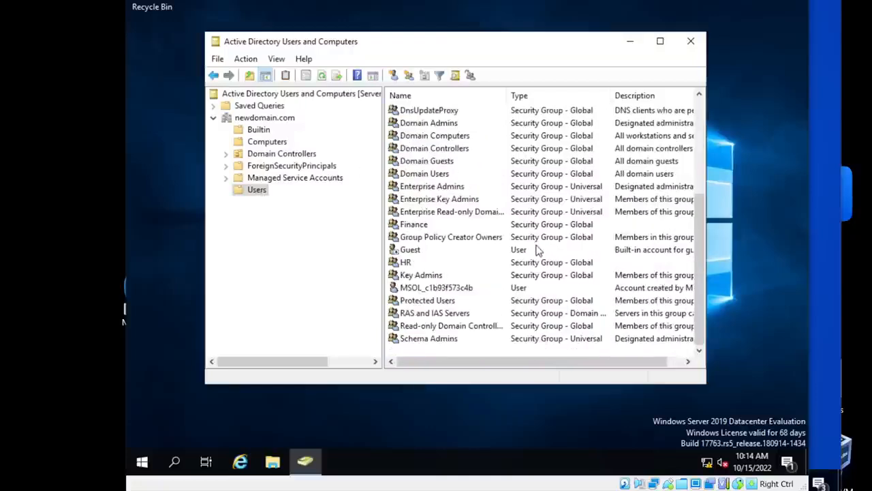
scroll(539, 249, "up", 4)
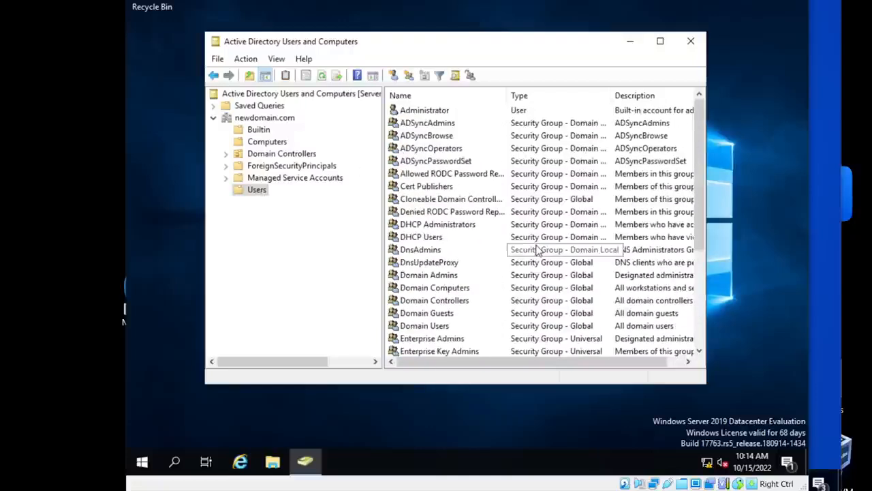
left_click(431, 114)
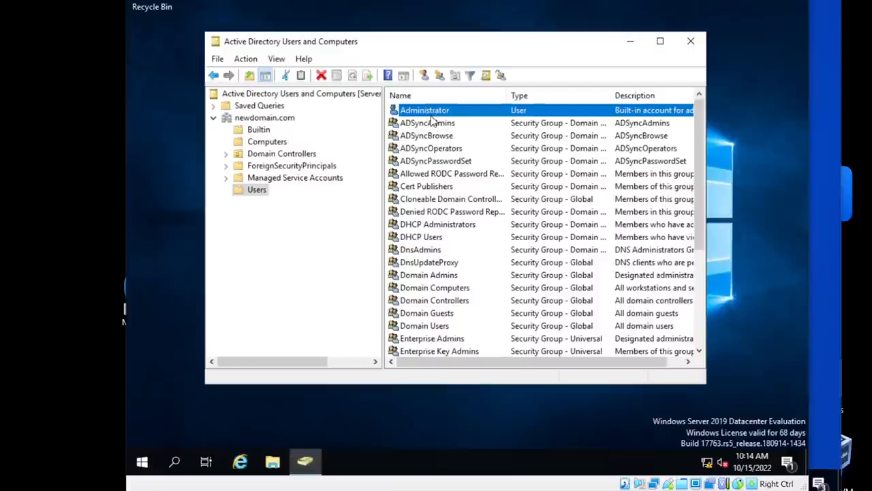
left_click(262, 143)
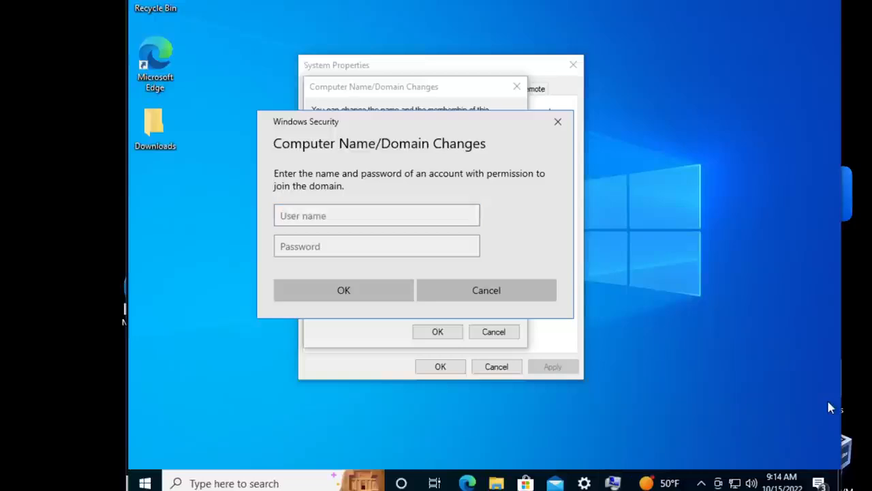
- Authorize the workstation's domain join with the user name administrator and the account password, and acknowledge the resulting messages
left_click(341, 217)
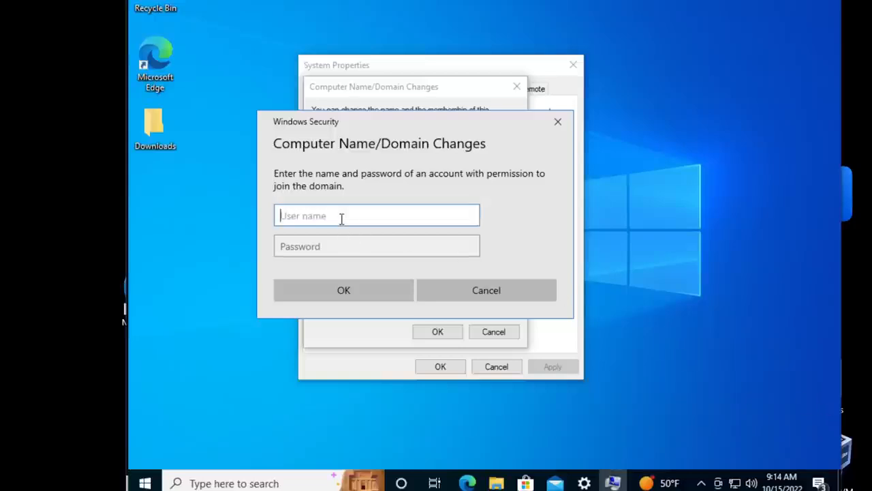
type("administrator")
key("Tab")
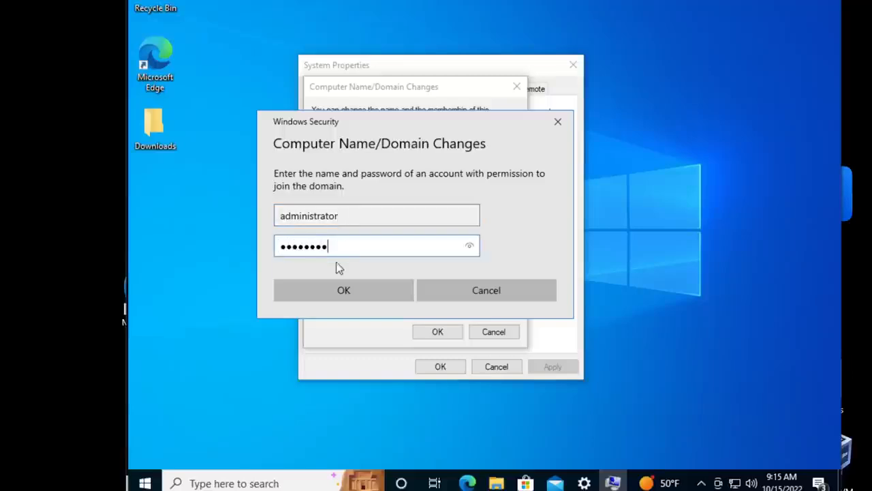
left_click(346, 291)
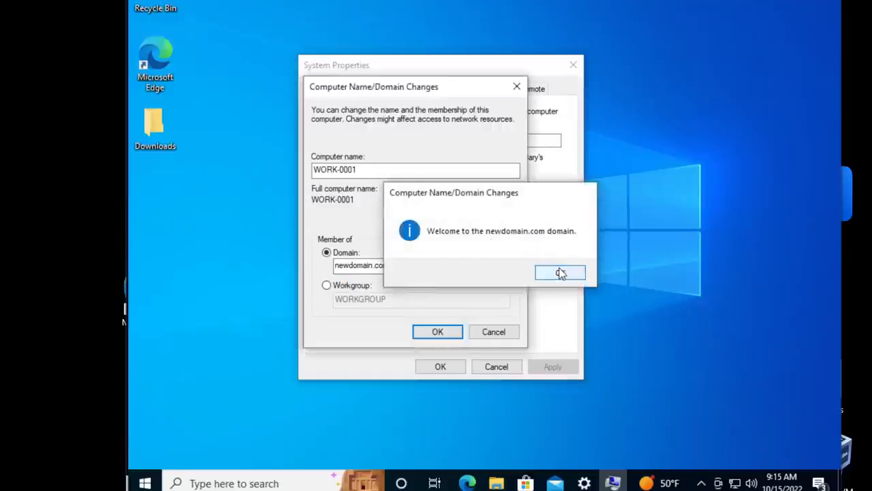
left_click(561, 273)
left_click(566, 240)
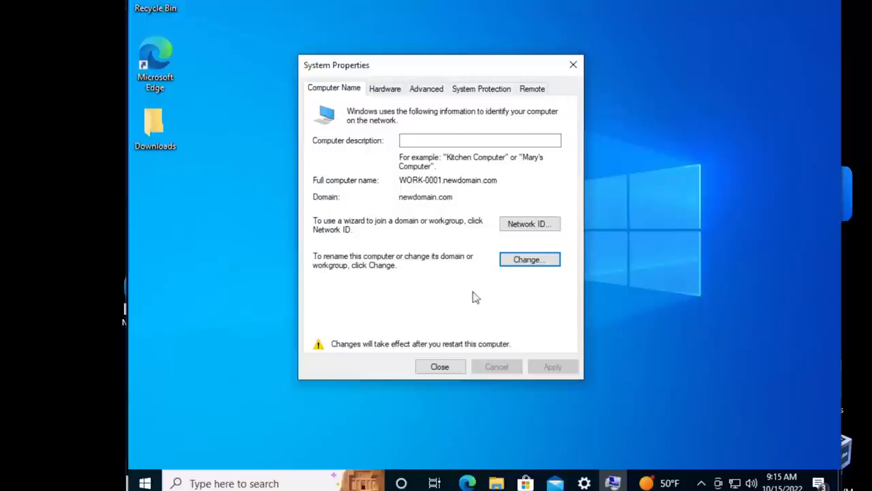
- Close System Properties, restart the workstation to apply the changes, and sign back in with the account password
left_click(440, 367)
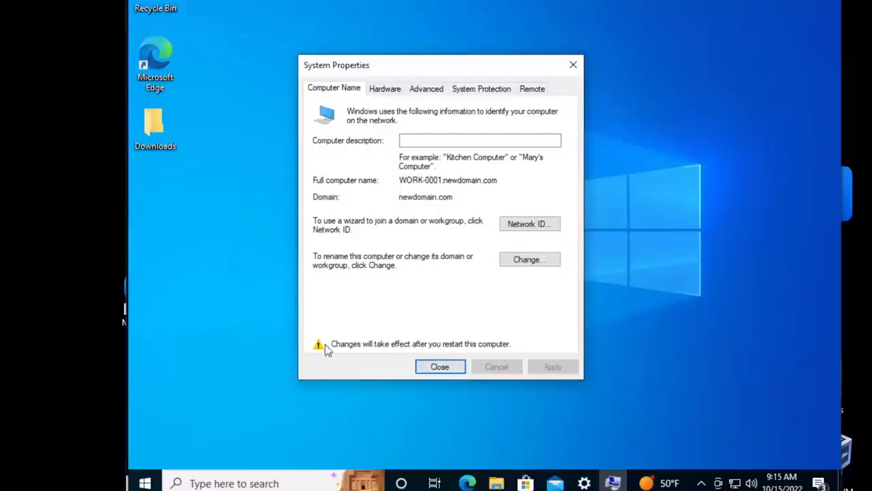
left_click(440, 367)
left_click(503, 242)
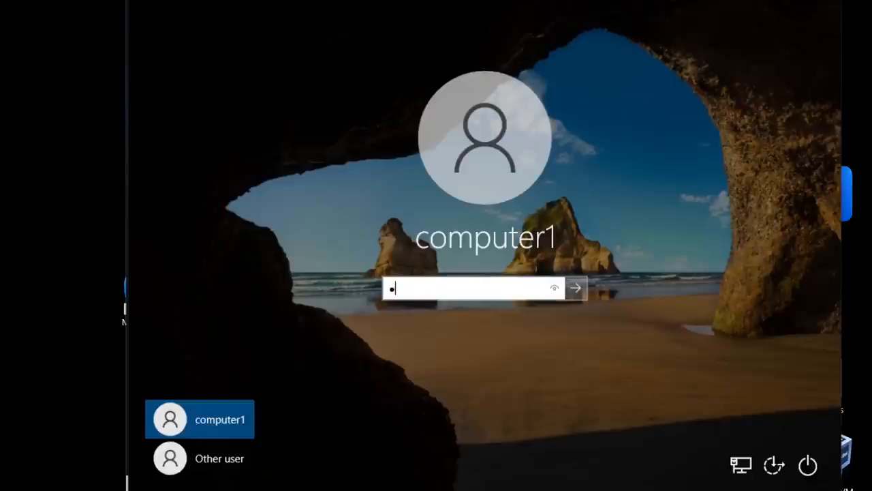
type("*******")
key("Return")
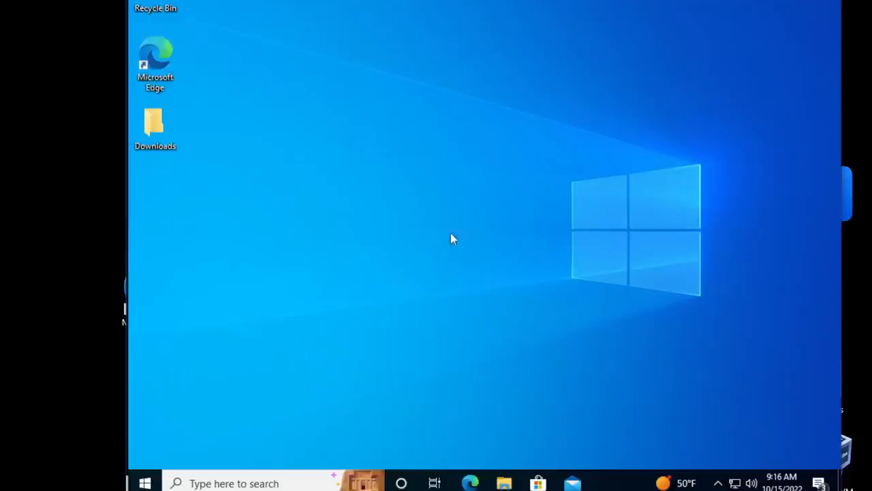
- Open a Command Prompt on the workstation and run ipconfig /all to display its full network configuration
left_click(234, 476)
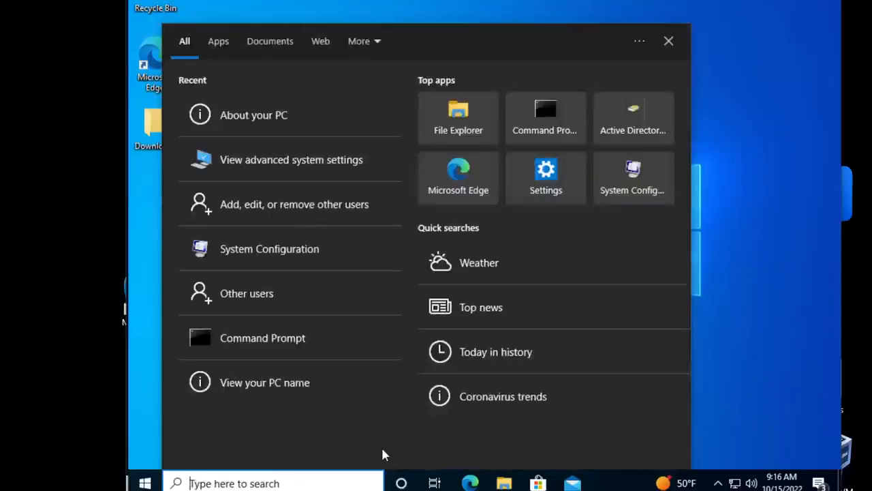
type("cmd")
key("Return")
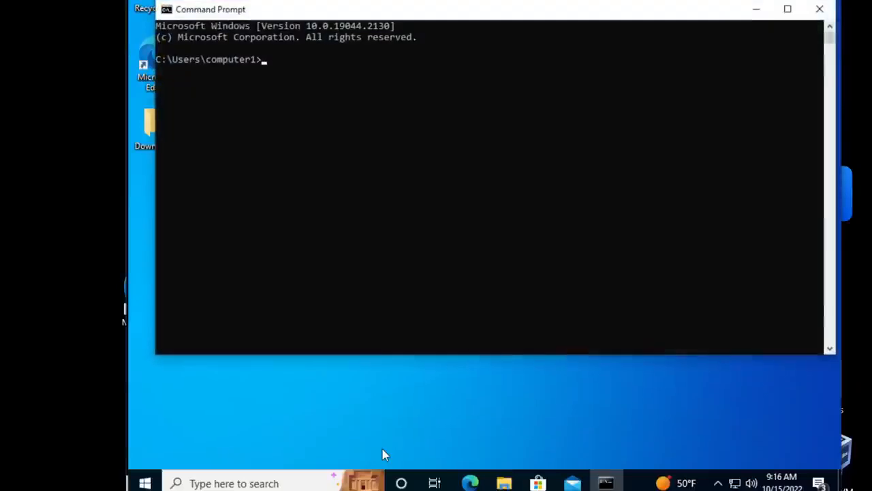
type("ipconfig /all")
key("Return")
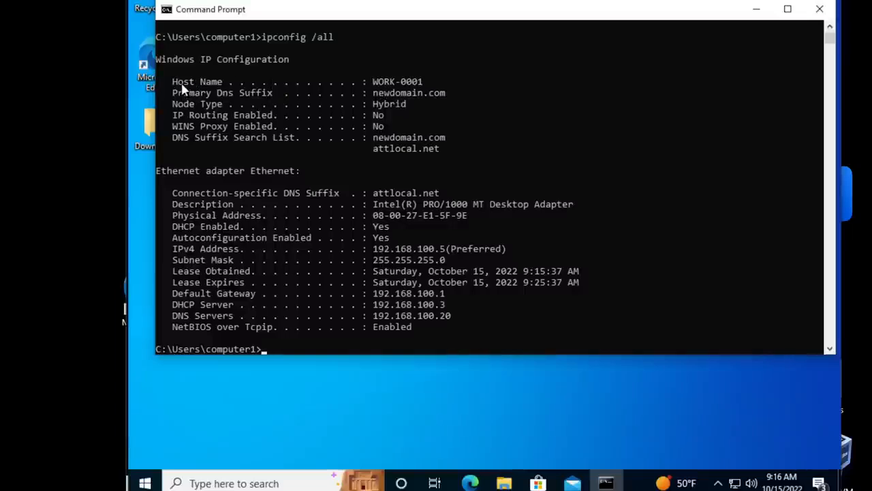
- Check the host name and primary DNS suffix in the ipconfig output
left_click_drag(173, 81, 421, 82)
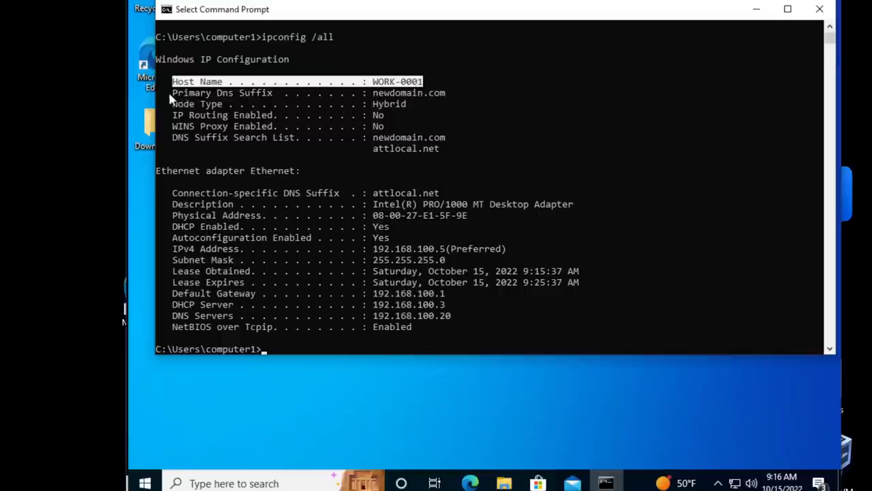
left_click_drag(170, 92, 422, 96)
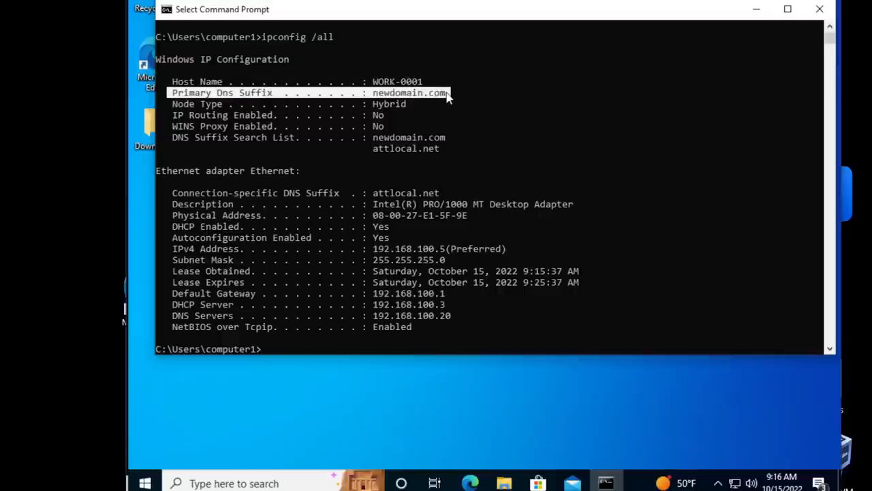
left_click(258, 126)
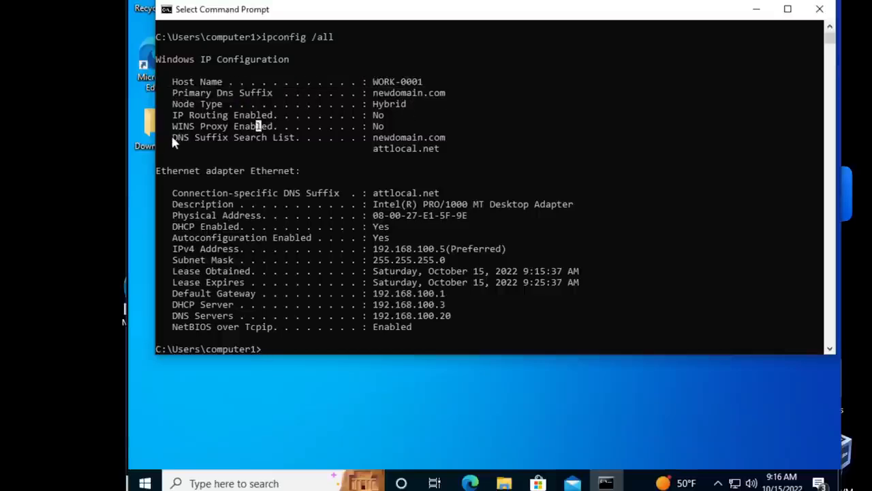
- Examine the entries of the DNS Suffix Search List in the ipconfig output, and minimize the Command Prompt
left_click_drag(171, 138, 426, 137)
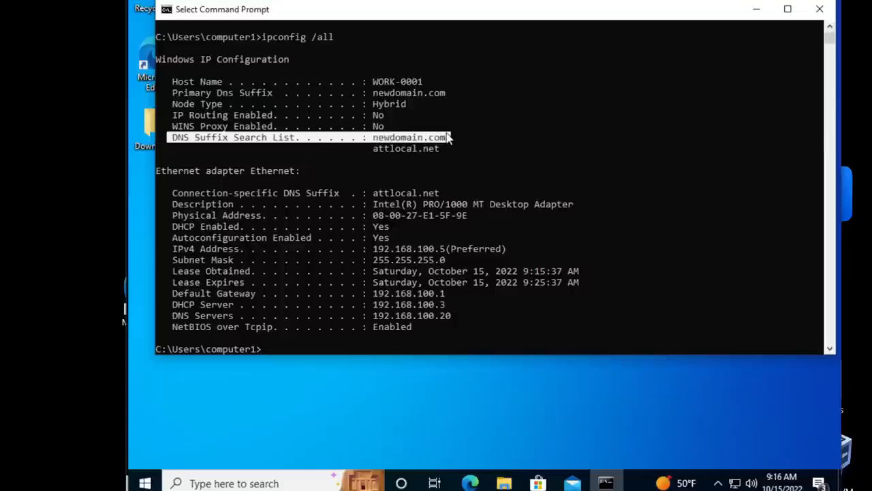
left_click(430, 137)
left_click_drag(370, 148, 434, 150)
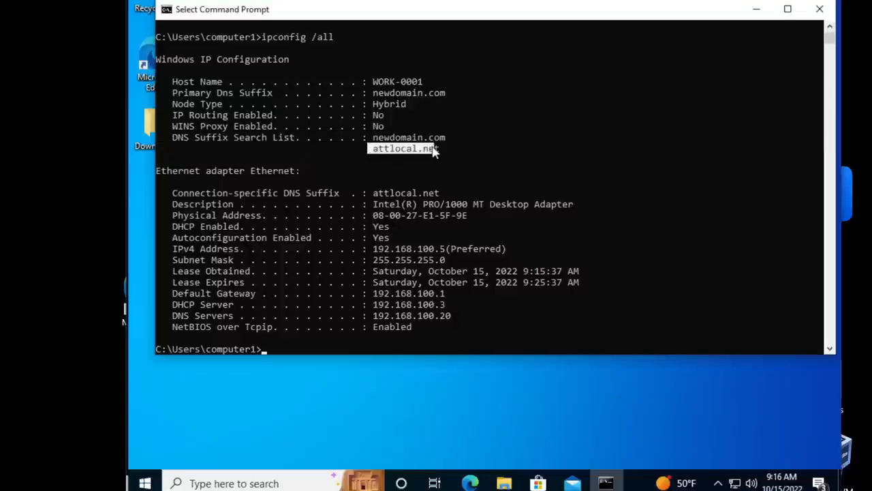
left_click(431, 137)
left_click_drag(374, 139, 443, 140)
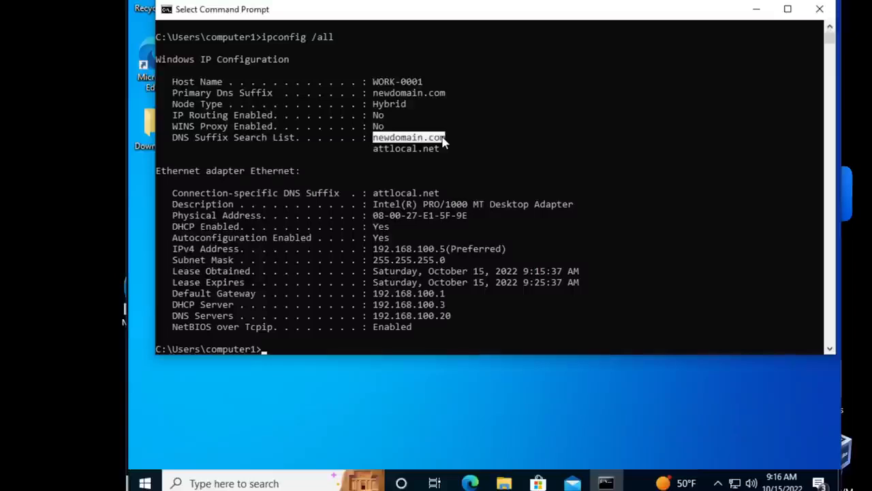
left_click(410, 140)
left_click(392, 149)
left_click(386, 115)
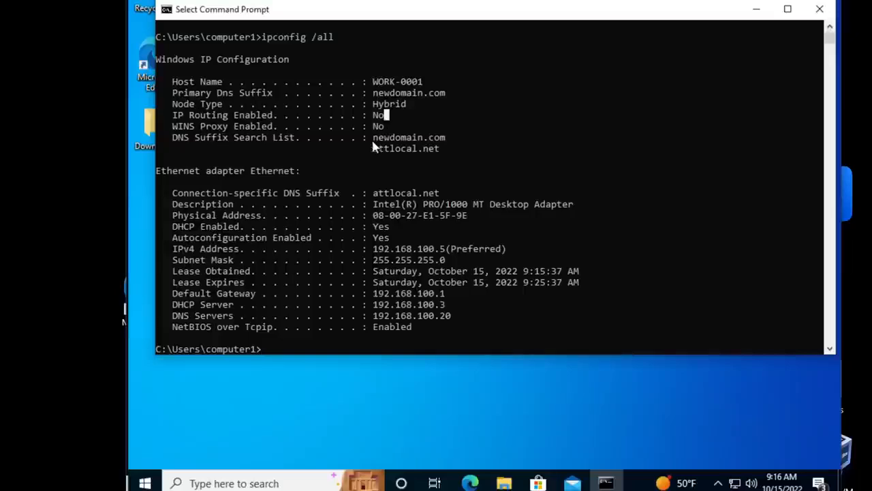
left_click_drag(175, 141, 441, 151)
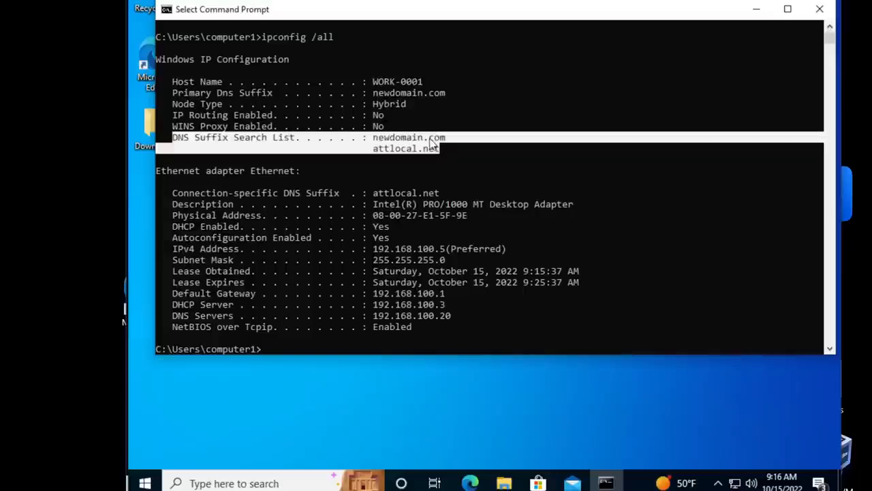
left_click(389, 141)
left_click_drag(372, 140, 444, 138)
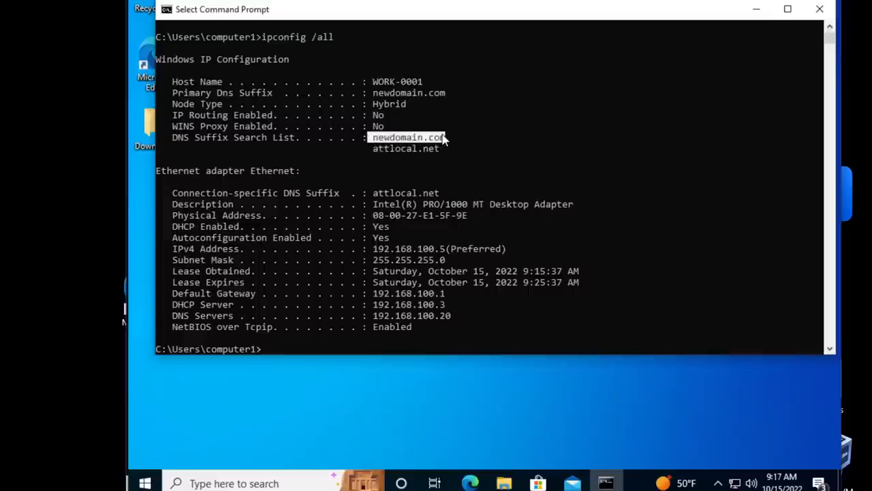
left_click(757, 10)
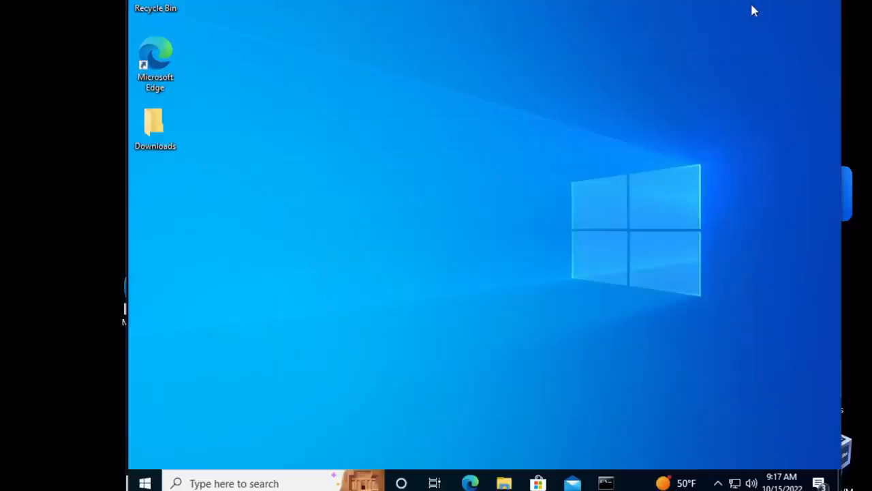
- Open the workstation's About settings page and check the device name under the device specifications
left_click(208, 483)
type("a")
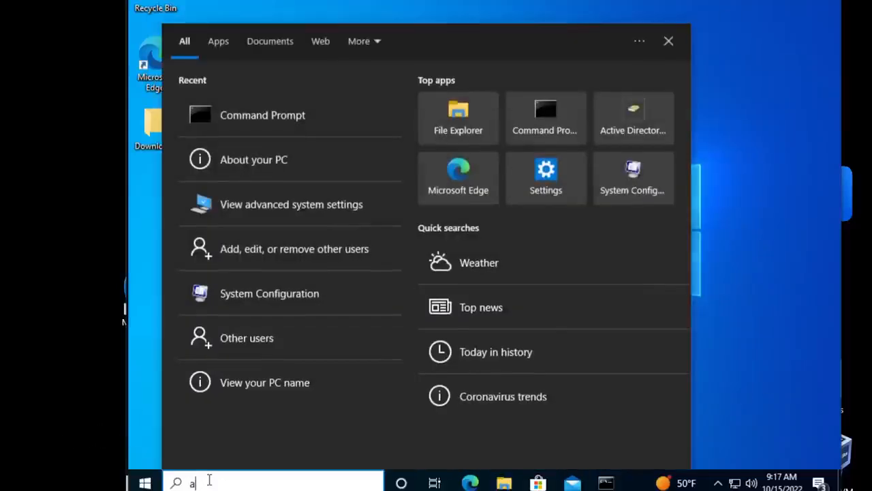
type("bout")
key("Return")
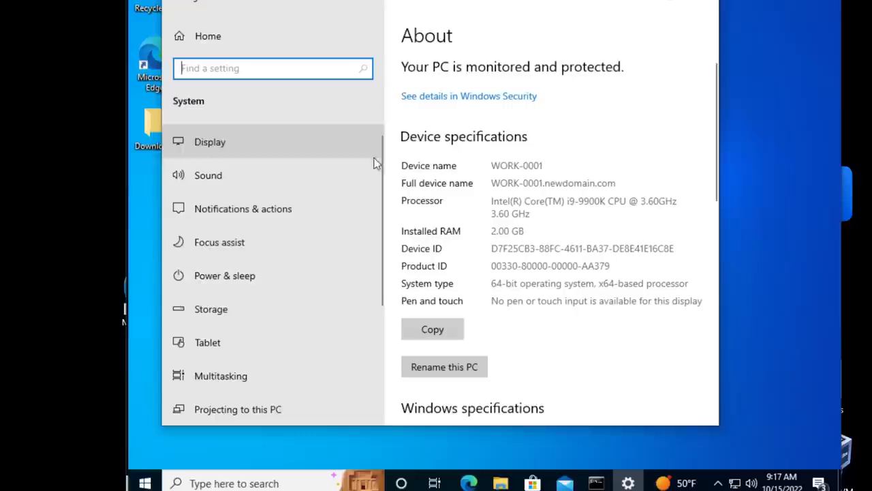
left_click(443, 170)
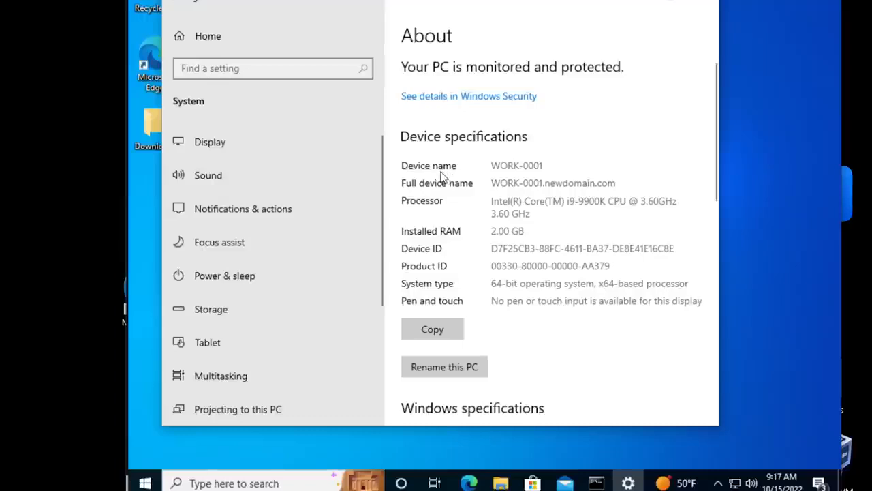
left_click_drag(491, 165, 547, 164)
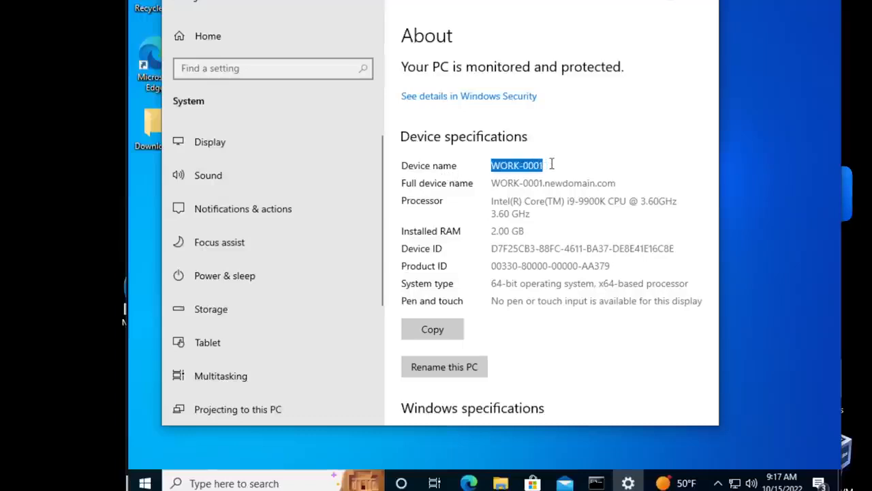
left_click(486, 189)
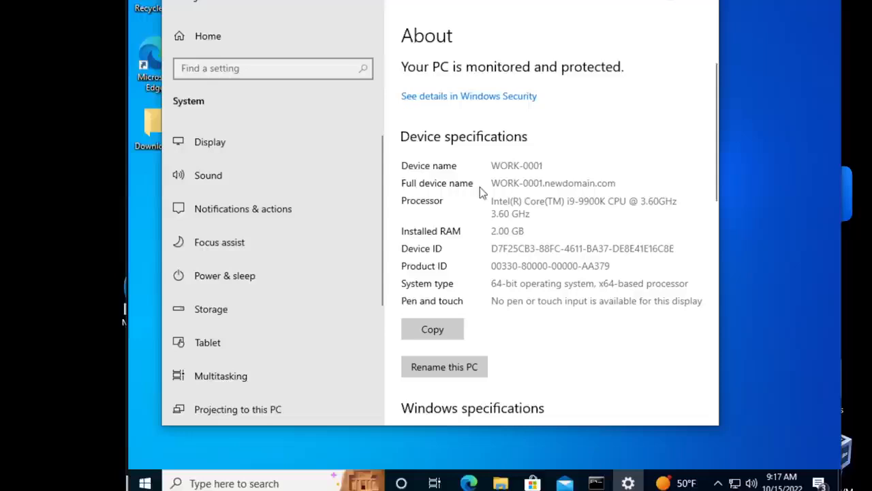
- Examine the full device name on the About page and compare it with the short device name
left_click_drag(490, 183, 623, 182)
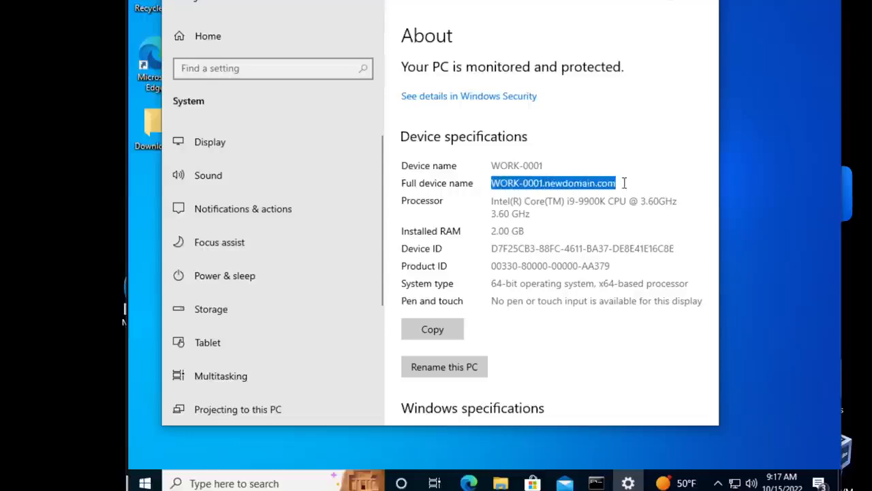
left_click(599, 183)
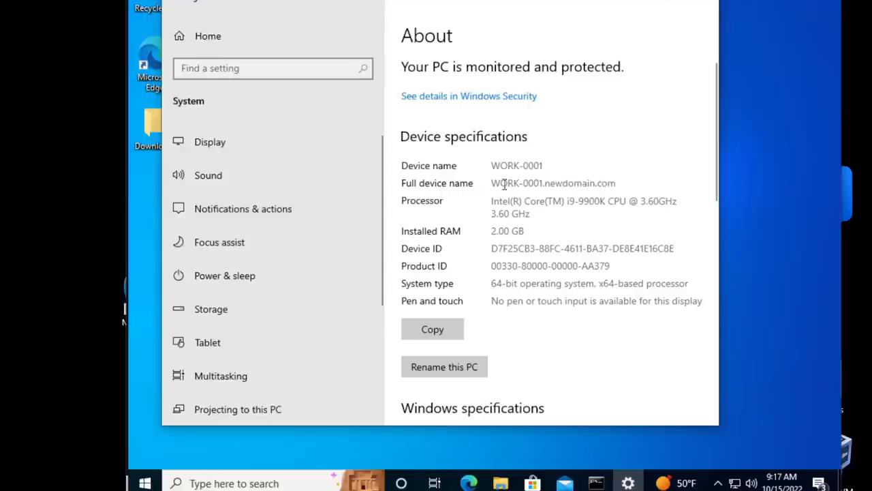
left_click_drag(493, 183, 614, 176)
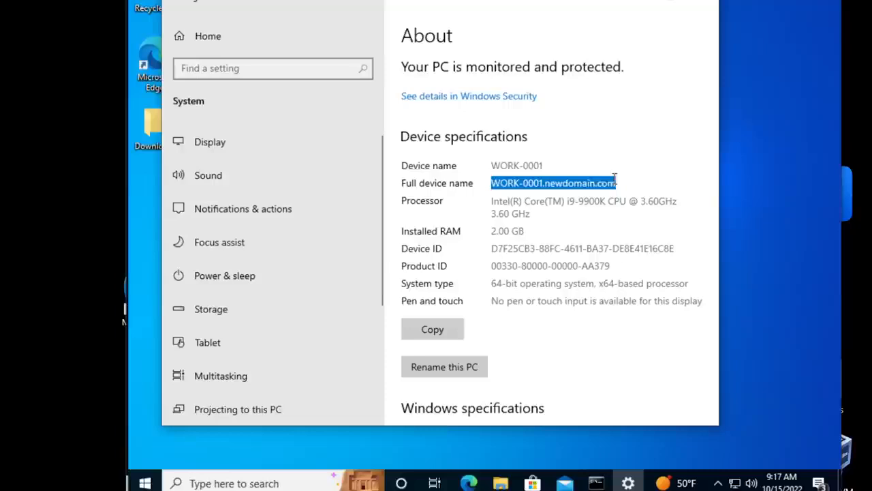
left_click(512, 179)
left_click_drag(491, 183, 617, 183)
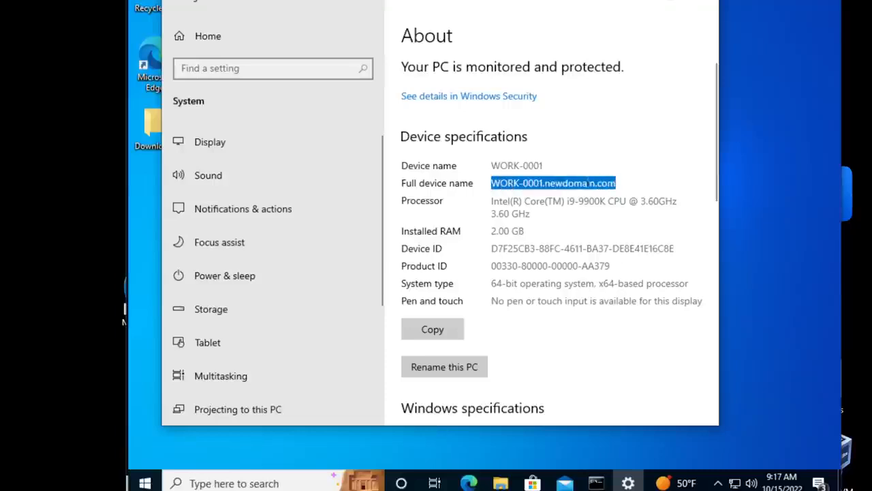
left_click(574, 182)
left_click_drag(545, 163, 488, 168)
left_click(571, 167)
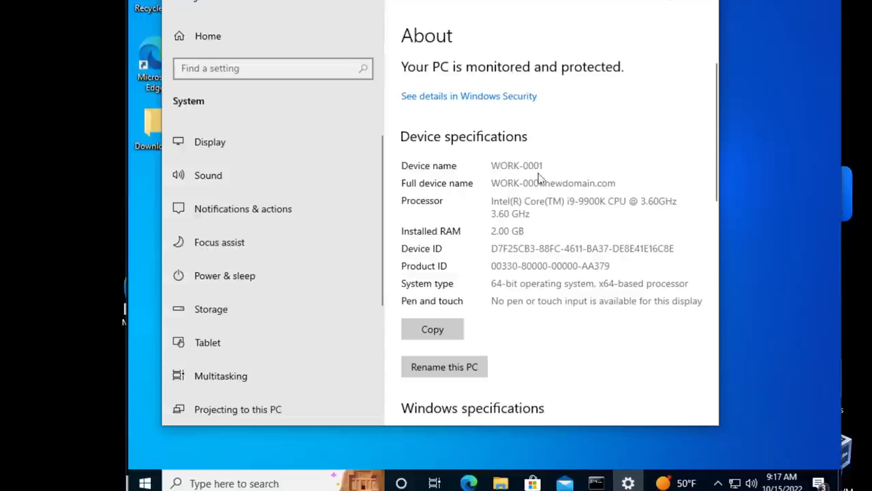
left_click_drag(494, 183, 617, 179)
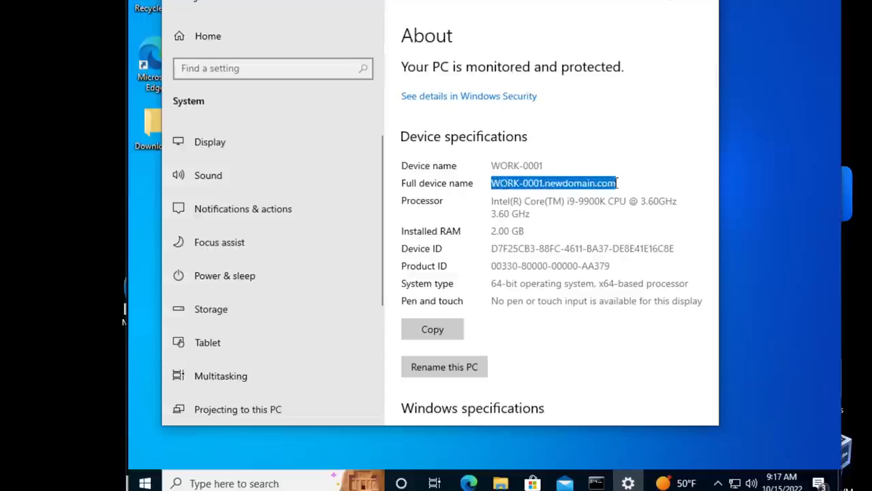
left_click(549, 183)
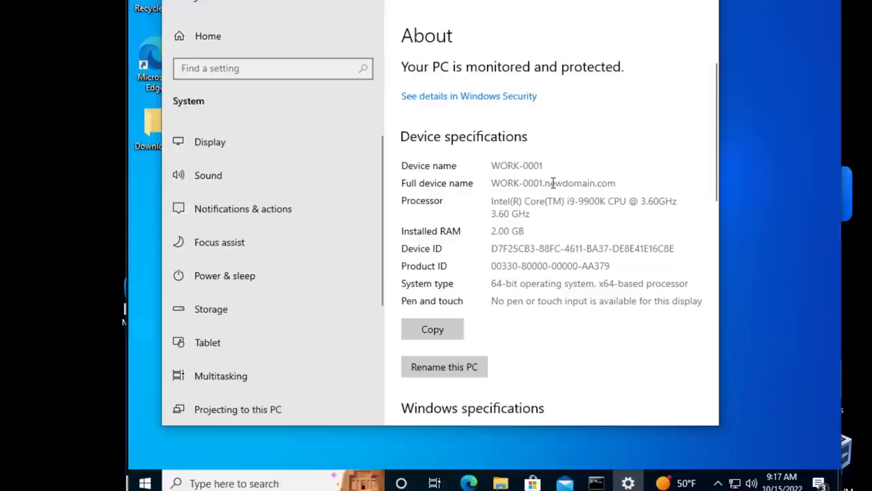
- Review the computer name and domain membership in the advanced system settings, and close Computer Name/Domain Changes without altering anything
scroll(507, 211, "down", 10)
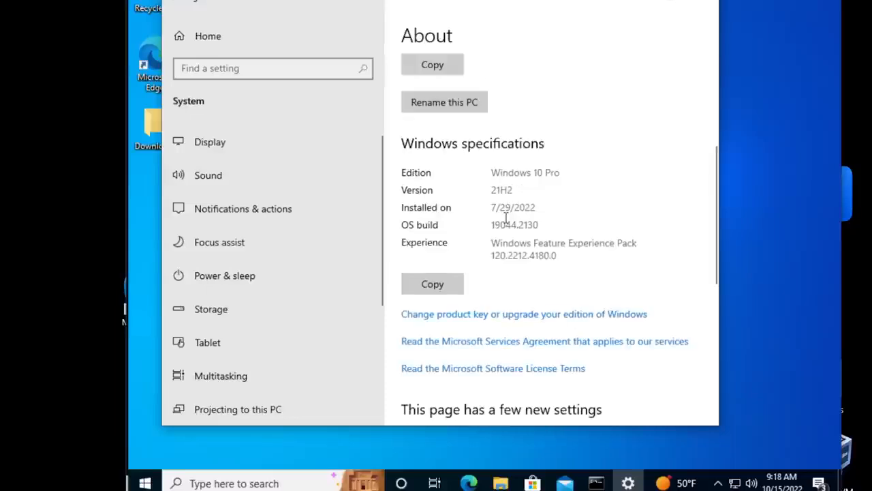
left_click(481, 213)
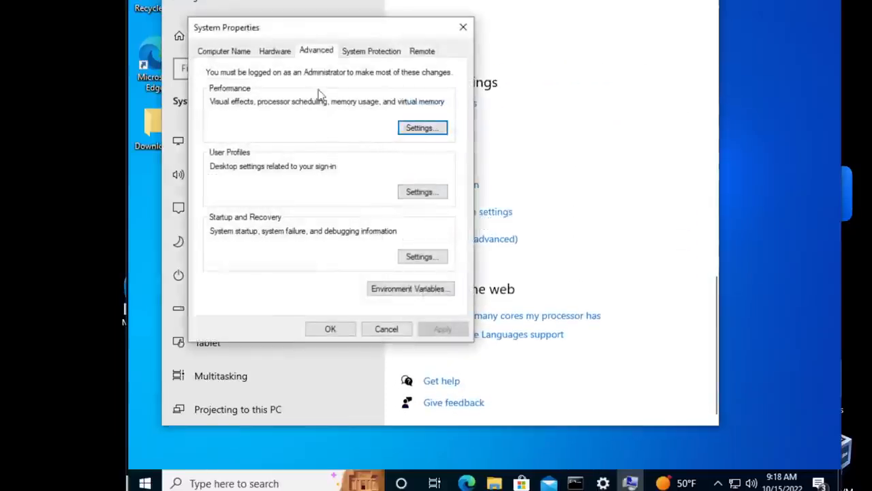
left_click(223, 52)
left_click(419, 222)
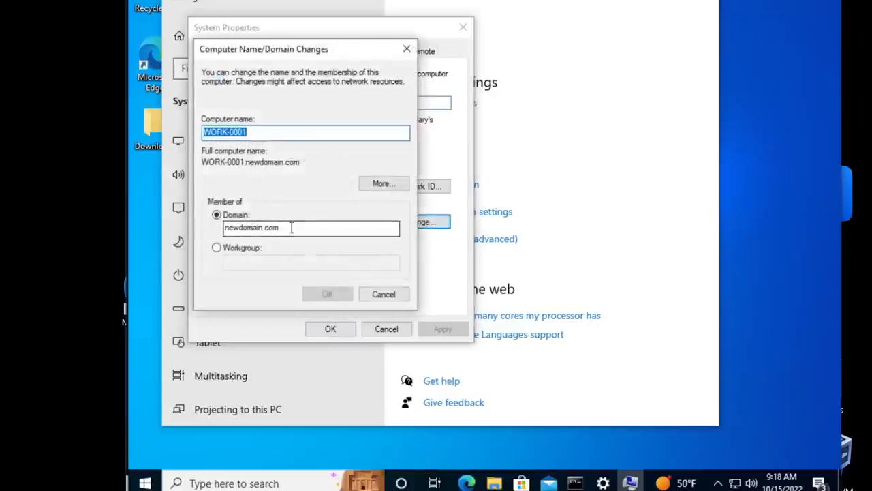
left_click(383, 298)
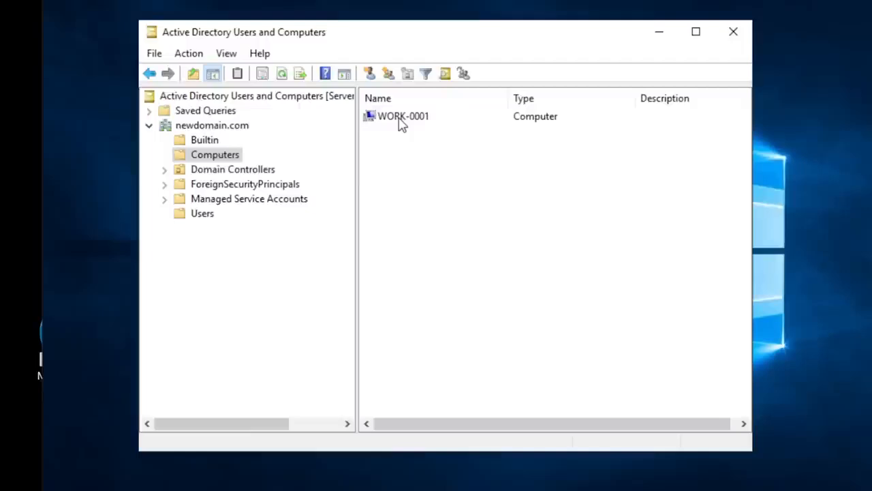
- Switch to Active Directory Users and Computers on the server and inspect the WORK-0001 object in the Computers container and its available actions
left_click(401, 120)
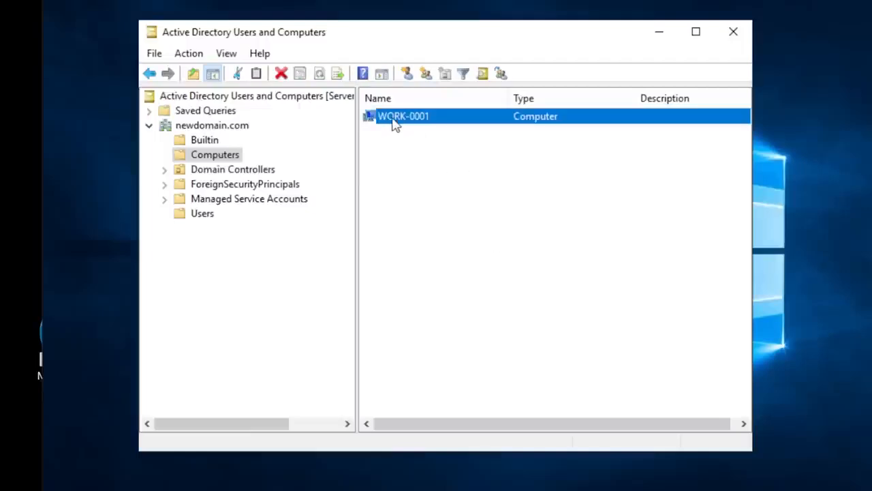
right_click(395, 122)
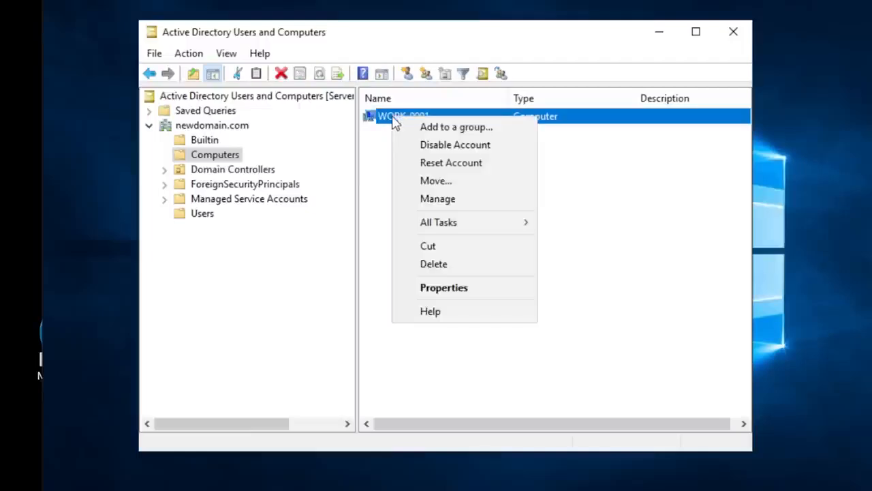
left_click(377, 196)
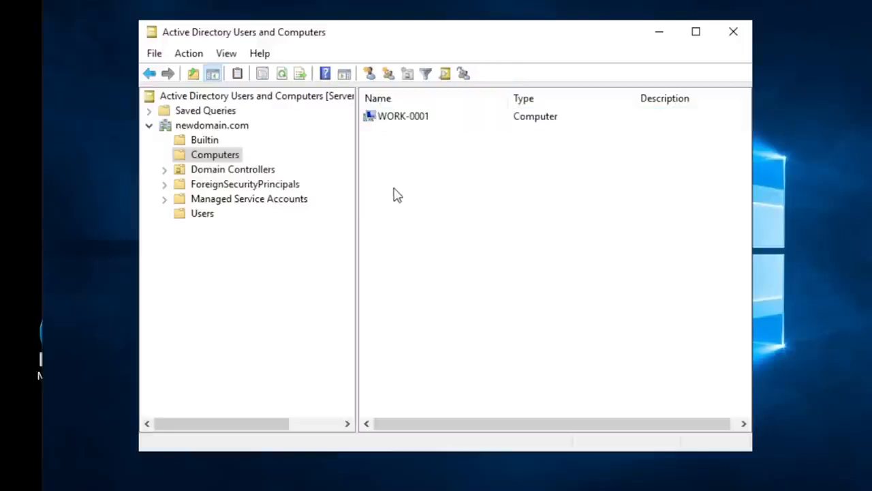
left_click(391, 120)
left_click(376, 150)
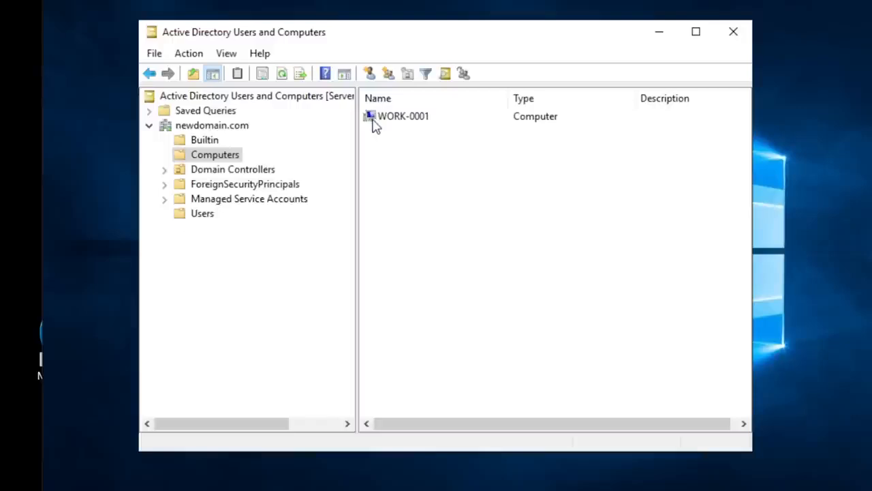
left_click(373, 122)
left_click(394, 134)
- Open the properties of the WORK-0001 computer object, examine its DNS name and group membership, and close them without changes
left_click(401, 120)
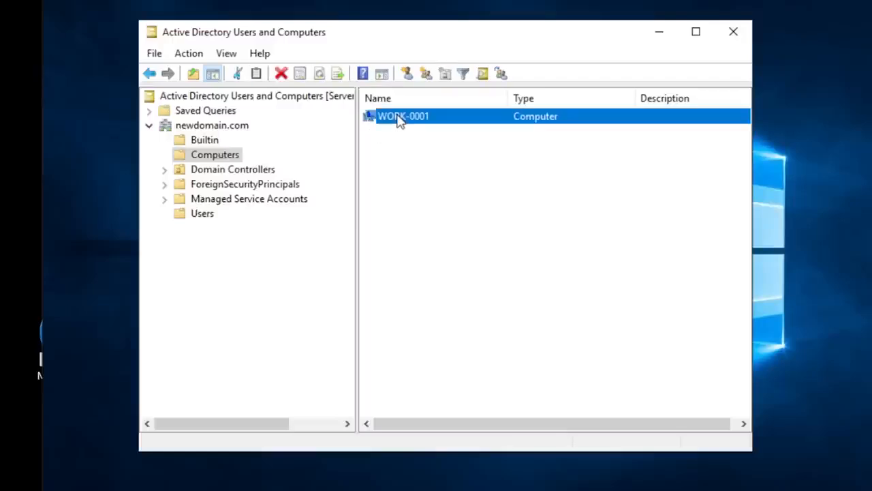
right_click(398, 116)
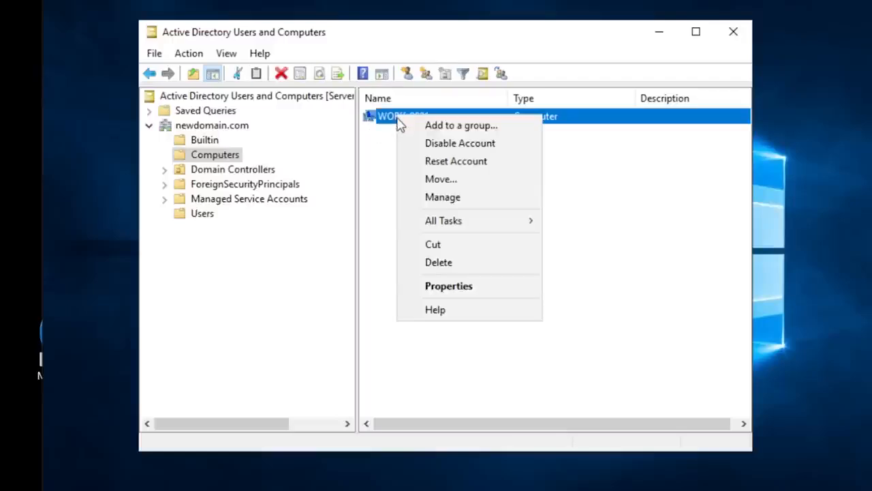
left_click(451, 287)
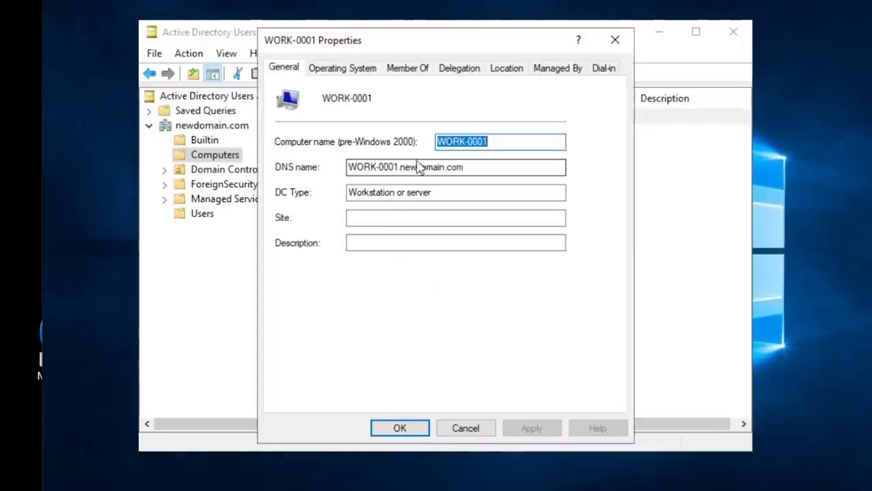
left_click_drag(483, 167, 346, 167)
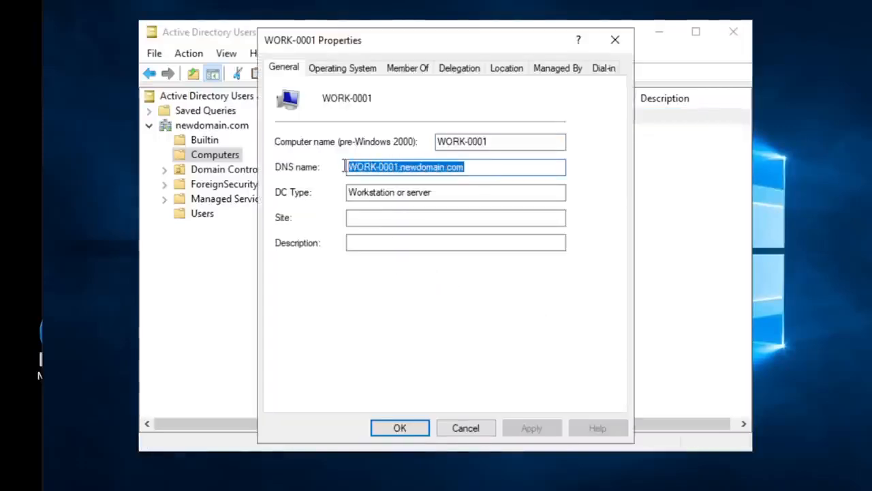
left_click(484, 166)
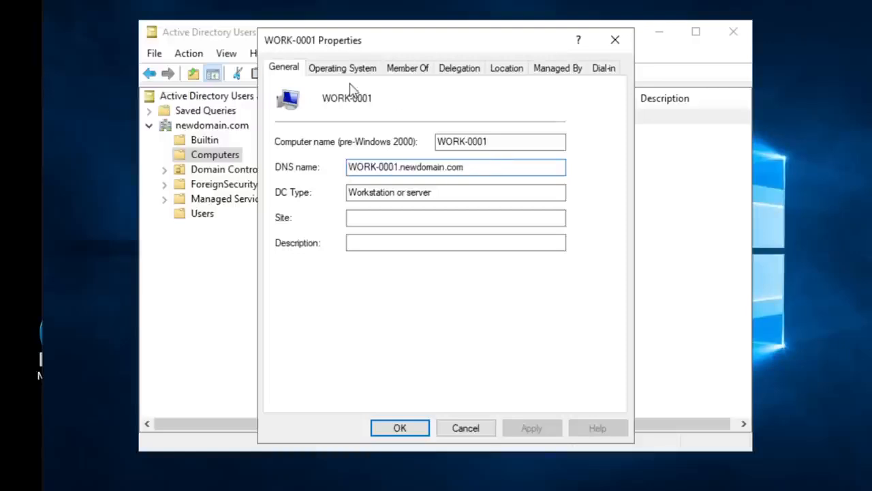
left_click(409, 71)
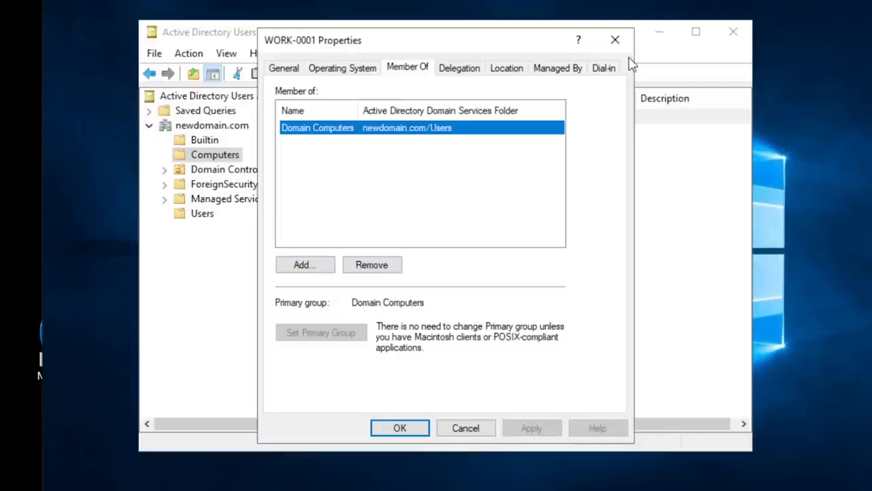
left_click(619, 34)
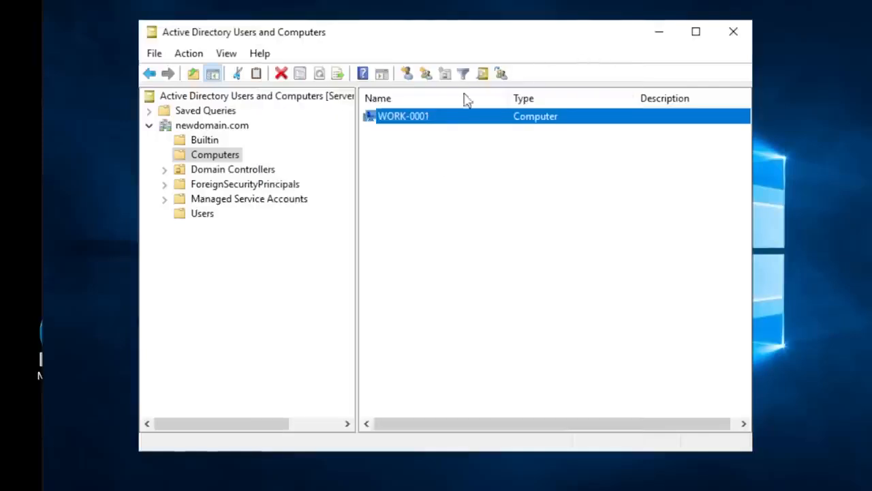
- Open Computer Management for WORK-0001 from the directory, view its System log under Windows Logs, and close the console
right_click(401, 119)
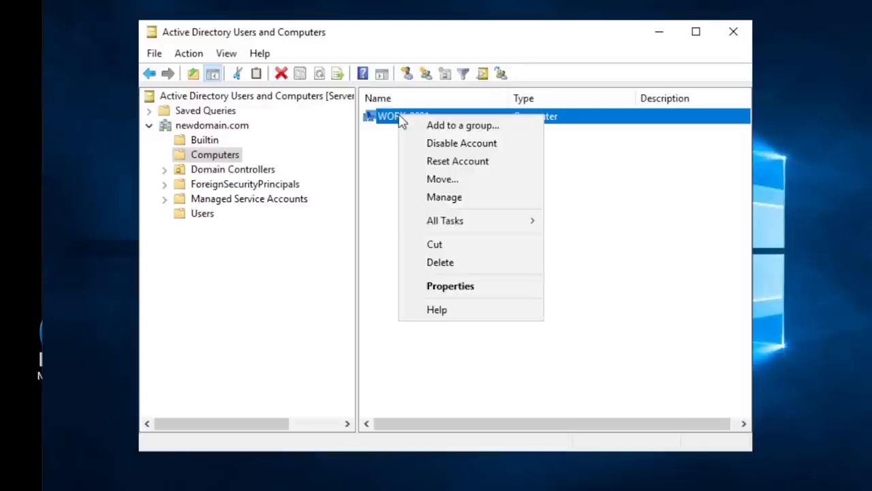
left_click(447, 197)
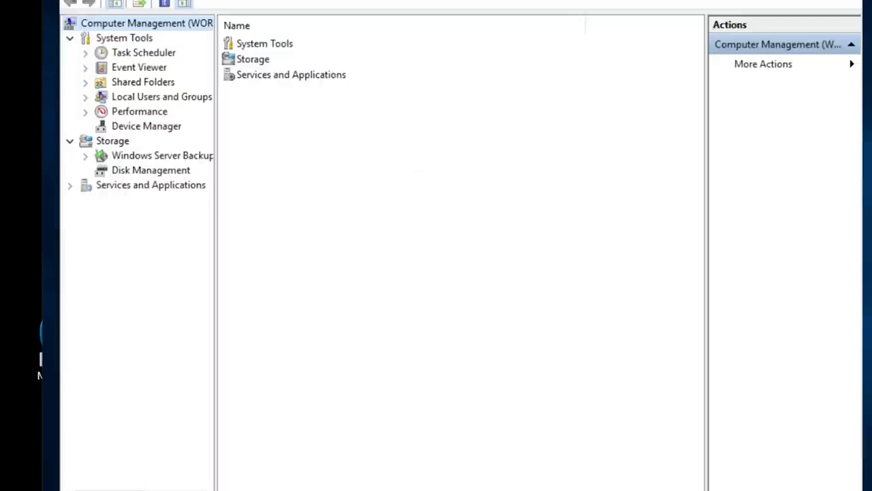
left_click_drag(60, 0, 165, 1)
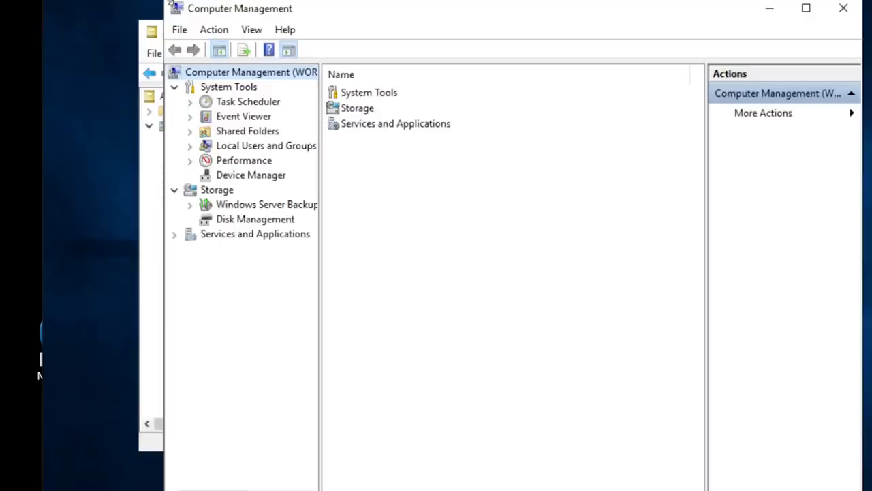
left_click(190, 116)
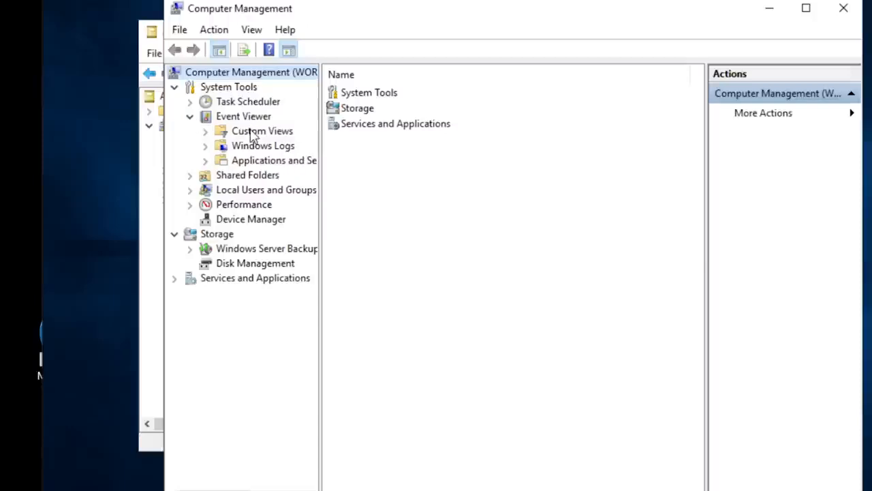
left_click(205, 147)
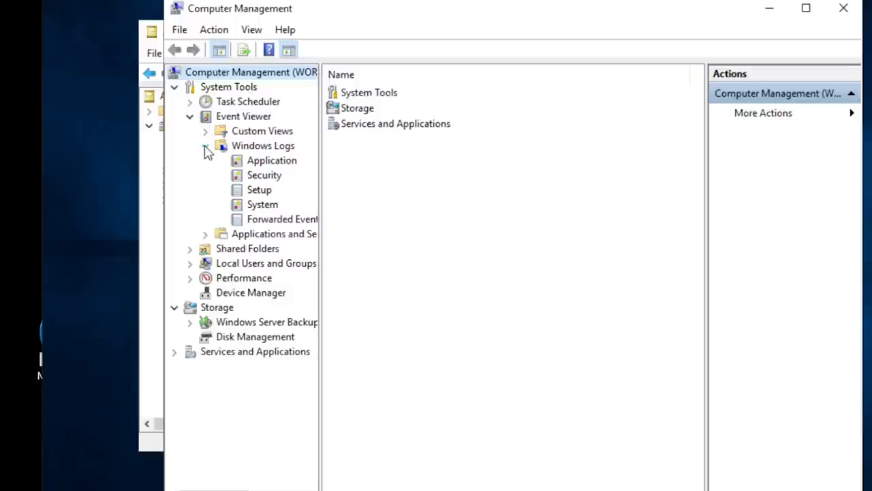
left_click(263, 206)
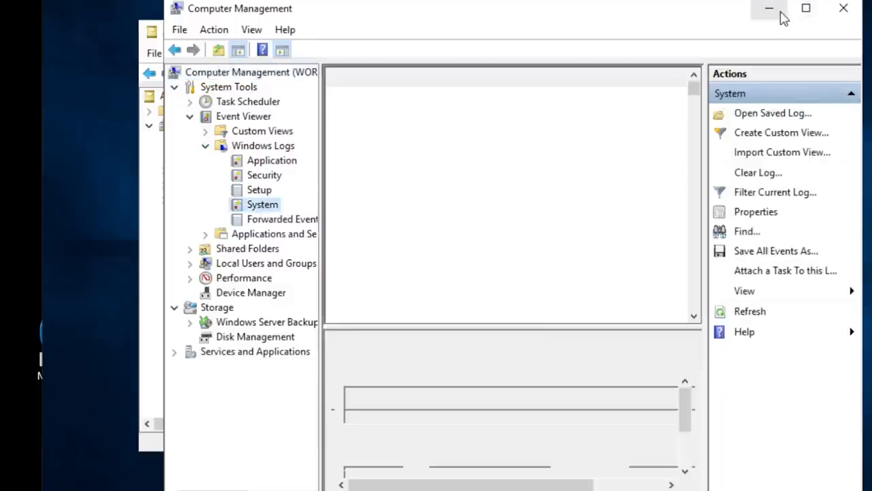
left_click(771, 10)
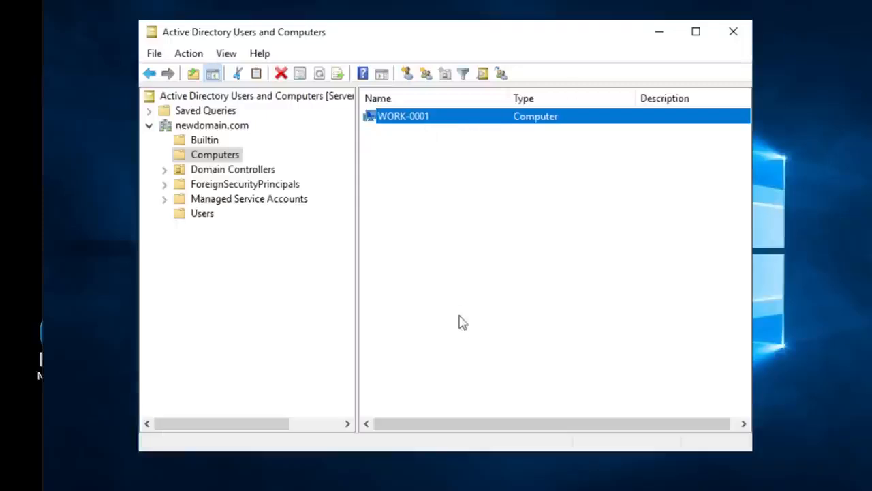
left_click(525, 489)
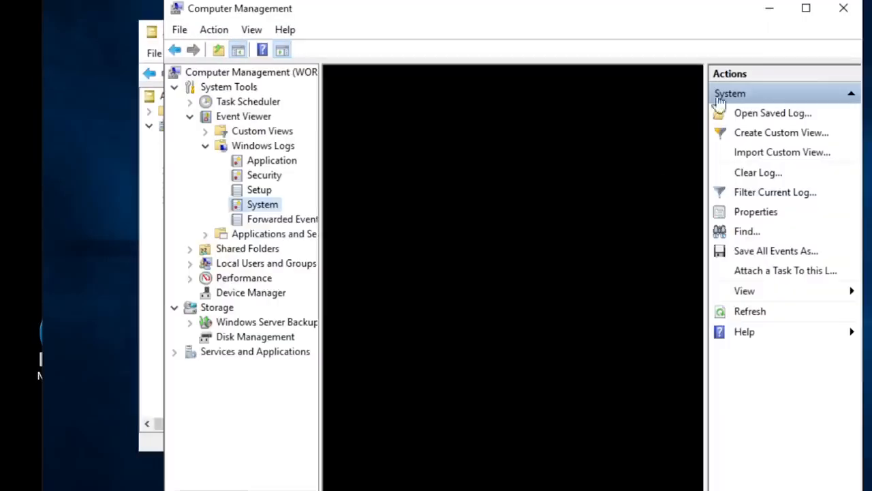
left_click(844, 8)
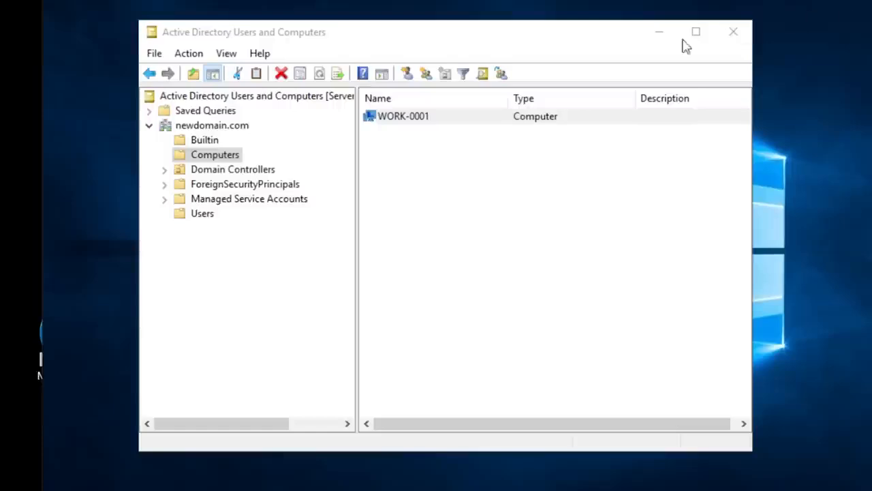
- Search the newdomain.com domain for computers with the name "work"
left_click(196, 129)
right_click(196, 131)
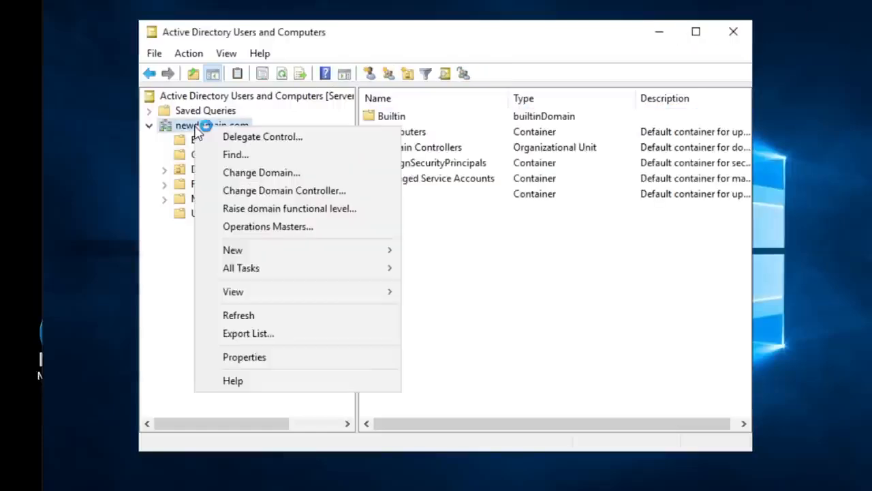
left_click(233, 155)
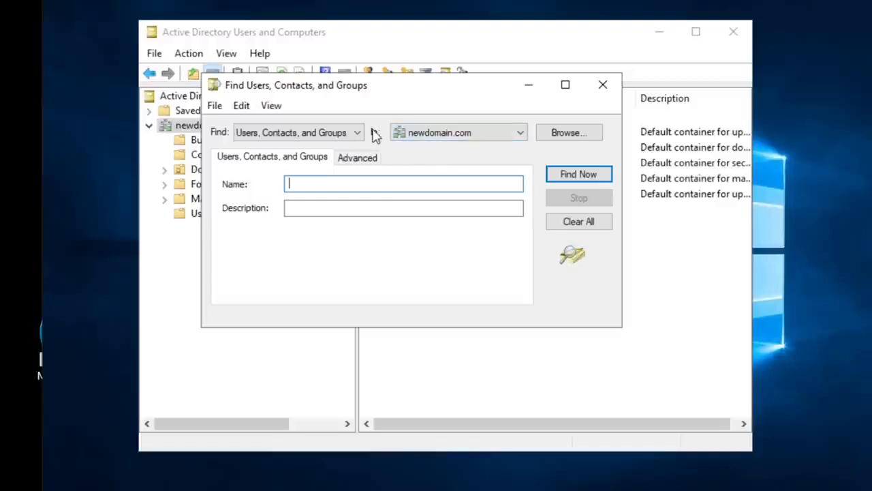
left_click(349, 137)
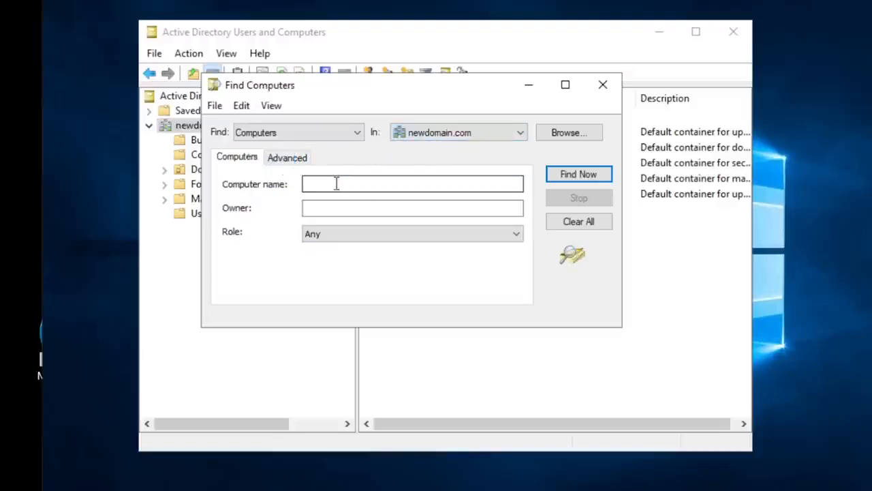
left_click(305, 135)
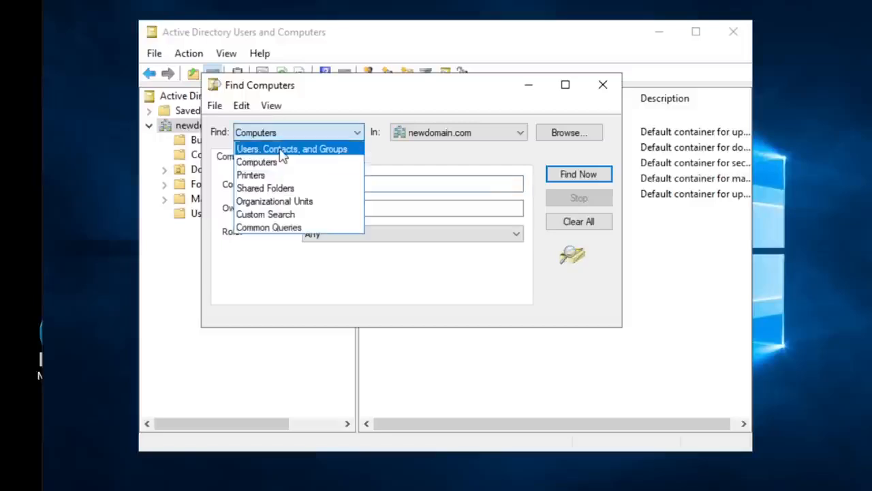
left_click(407, 190)
left_click(407, 185)
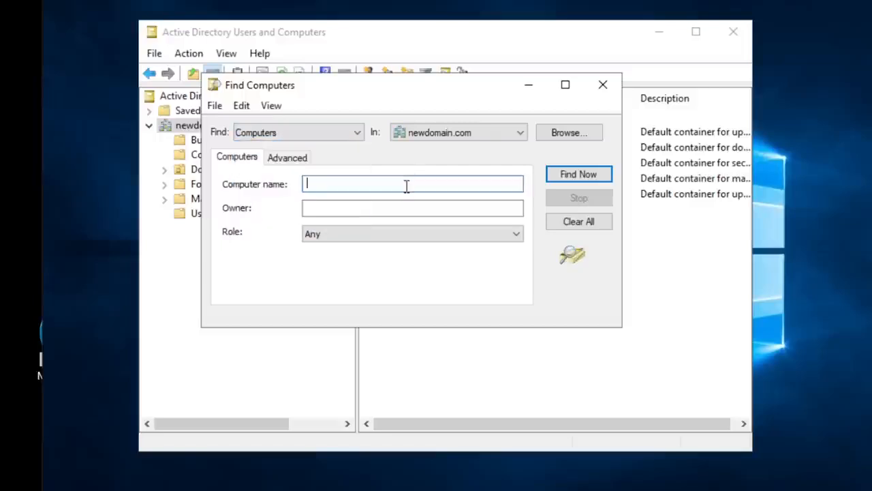
type("work")
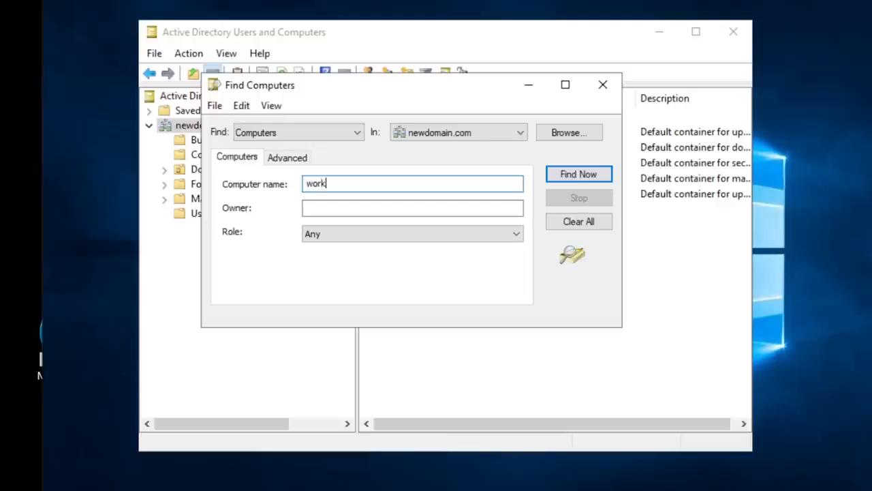
left_click(584, 174)
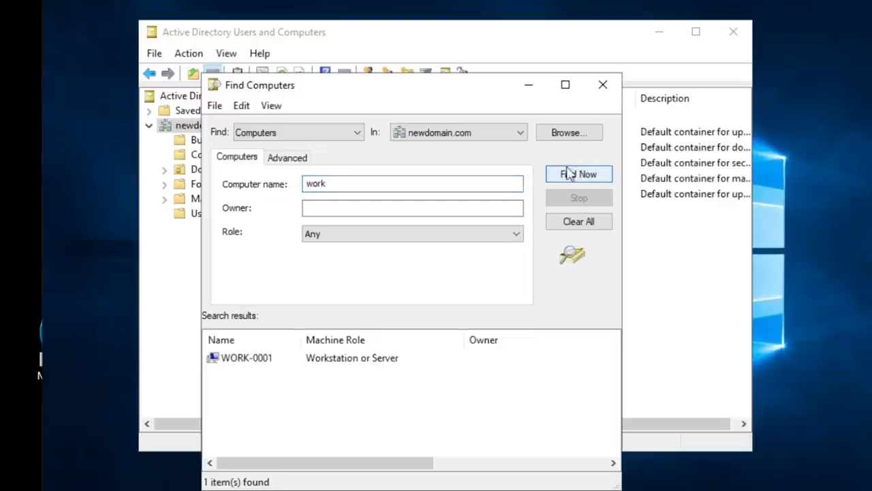
- Manage WORK-0001 from the search results and inspect its Device Manager, Event Viewer and Disk Management nodes
left_click(251, 363)
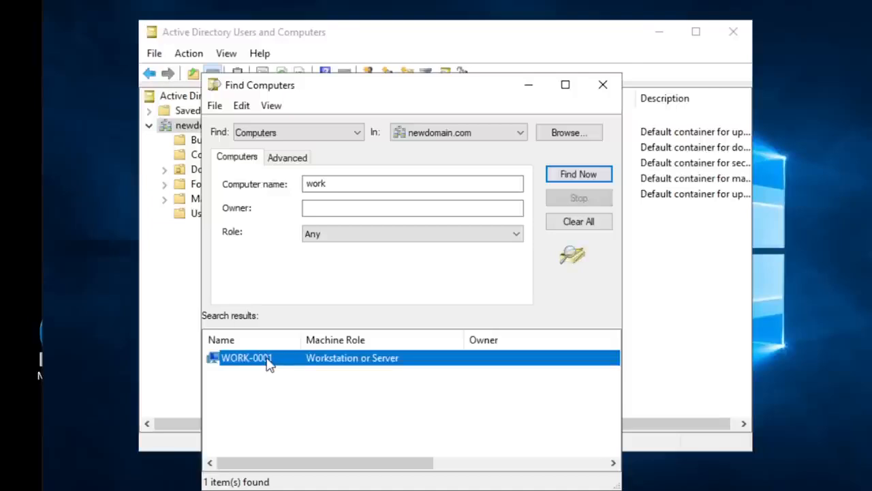
right_click(253, 361)
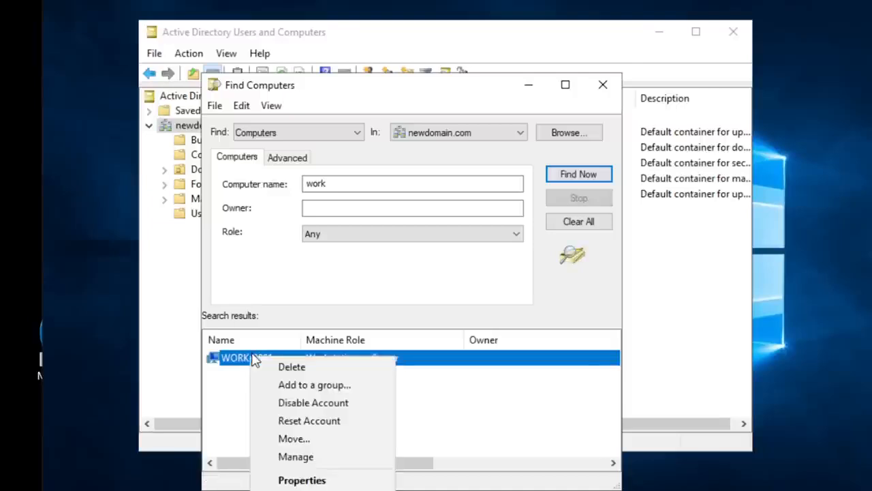
left_click(305, 457)
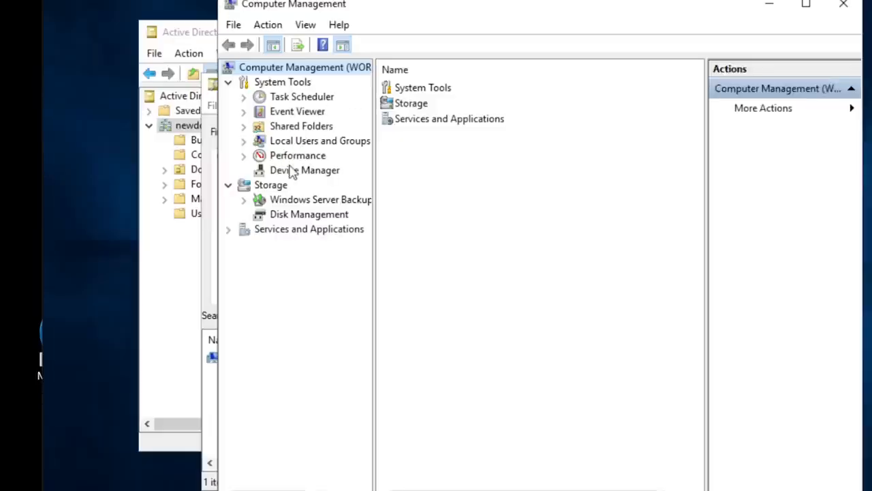
left_click(282, 171)
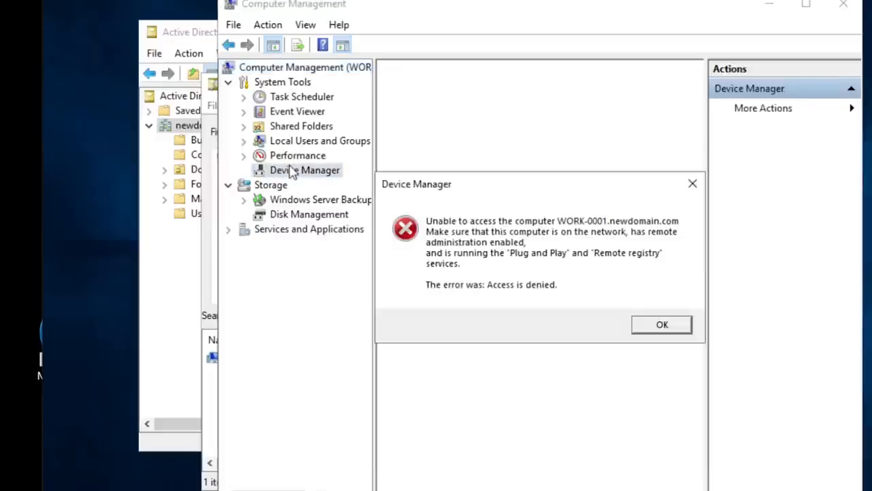
left_click(661, 326)
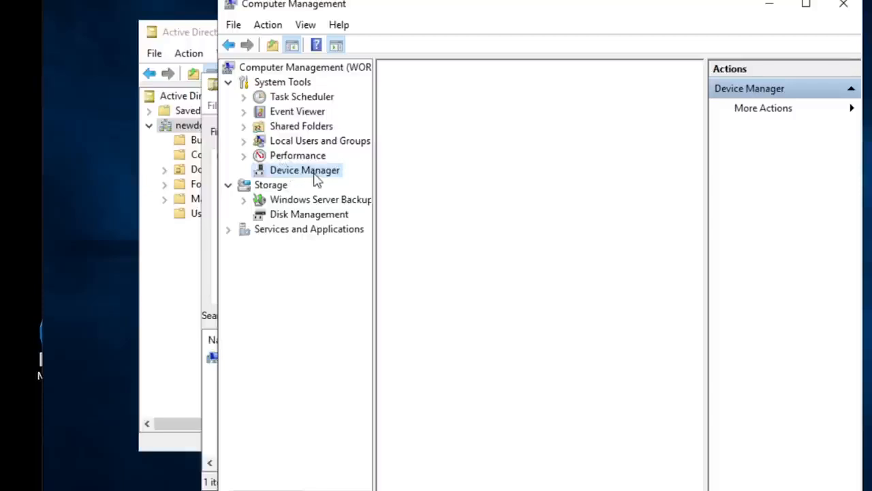
left_click(291, 115)
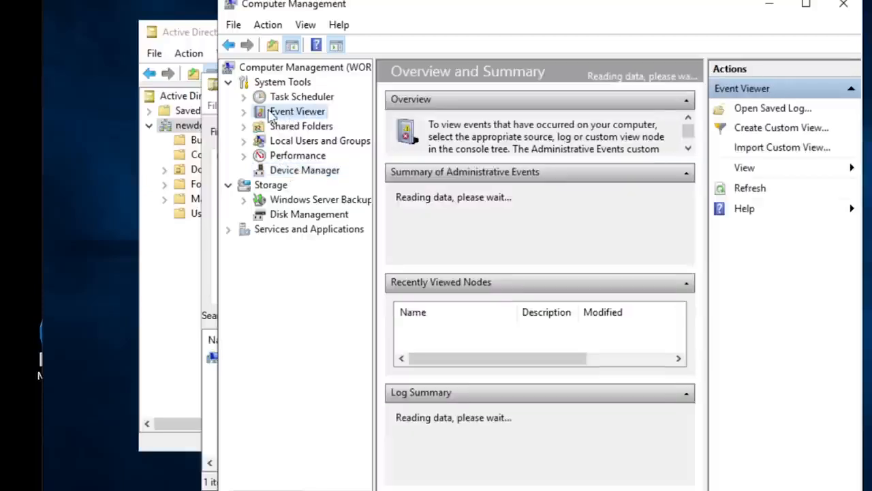
left_click(304, 216)
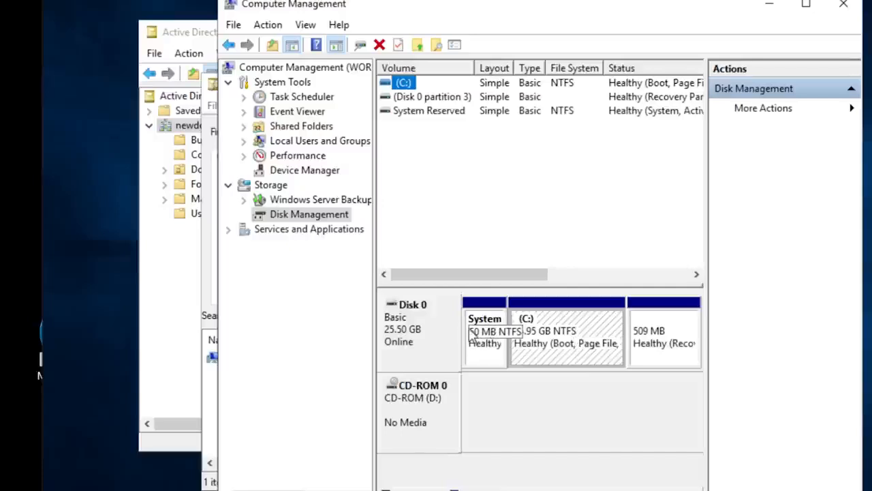
- Connect the Computer Management console to another computer by entering the name work-0001
left_click(264, 25)
key("Escape")
left_click(407, 7)
left_click(260, 70)
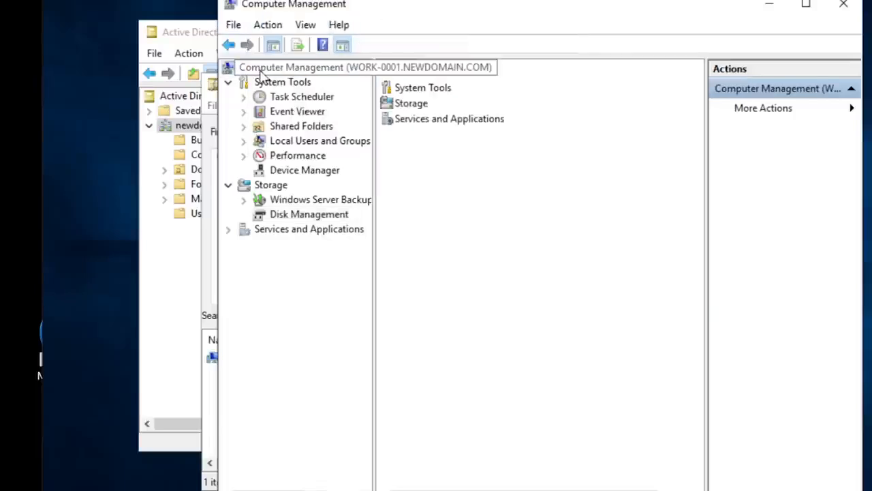
left_click(268, 25)
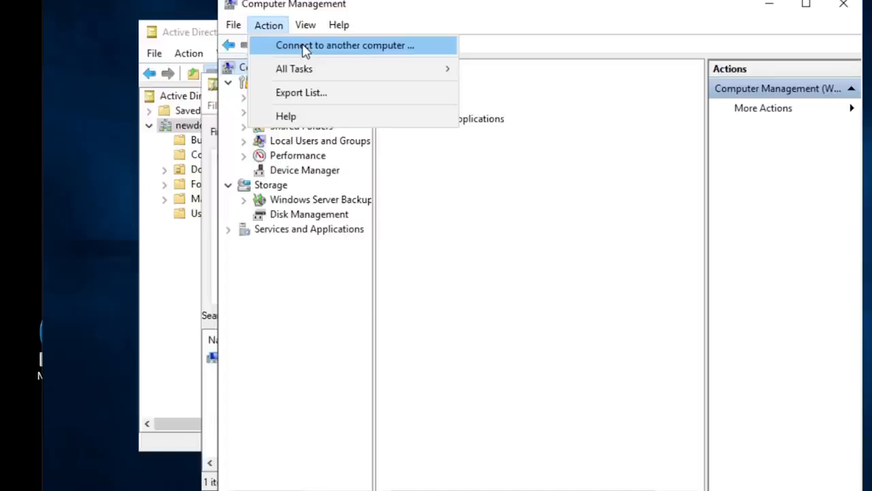
left_click(304, 46)
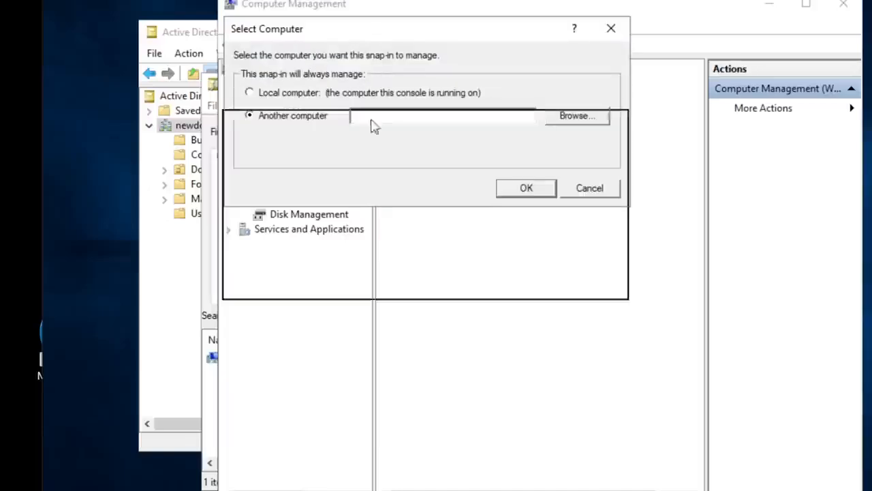
type("work")
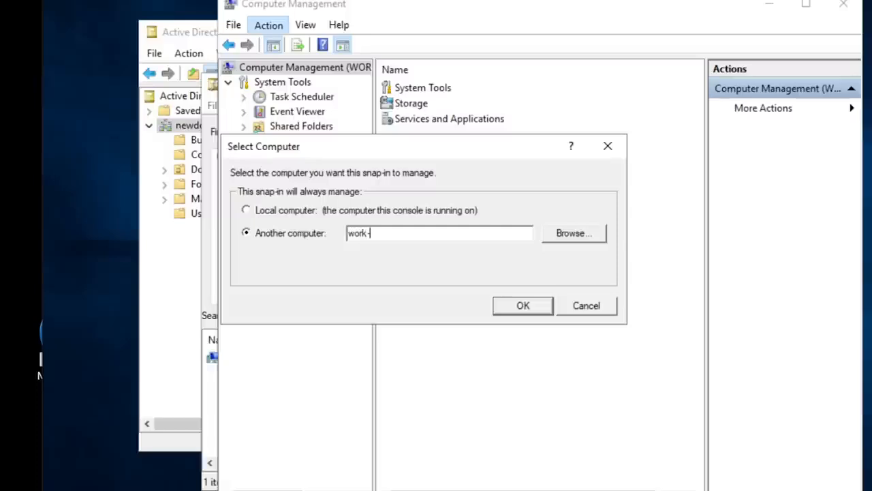
type("-0001")
left_click(573, 235)
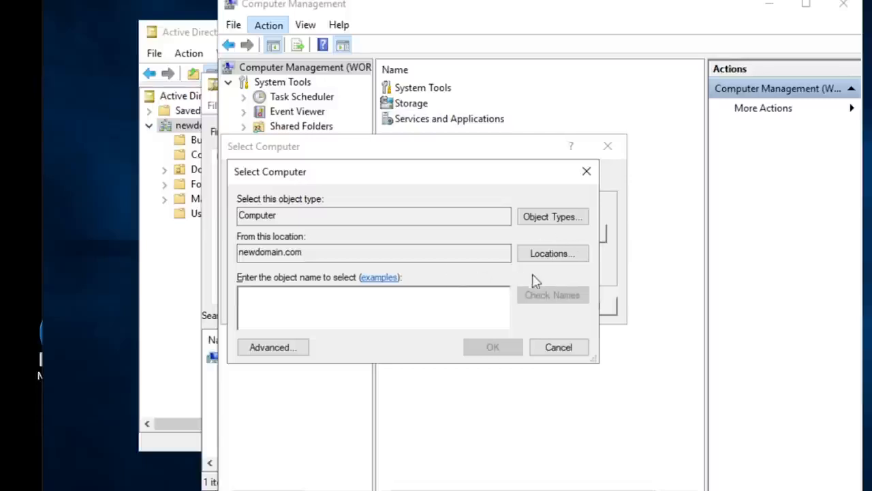
left_click(545, 349)
left_click(406, 233)
type("work")
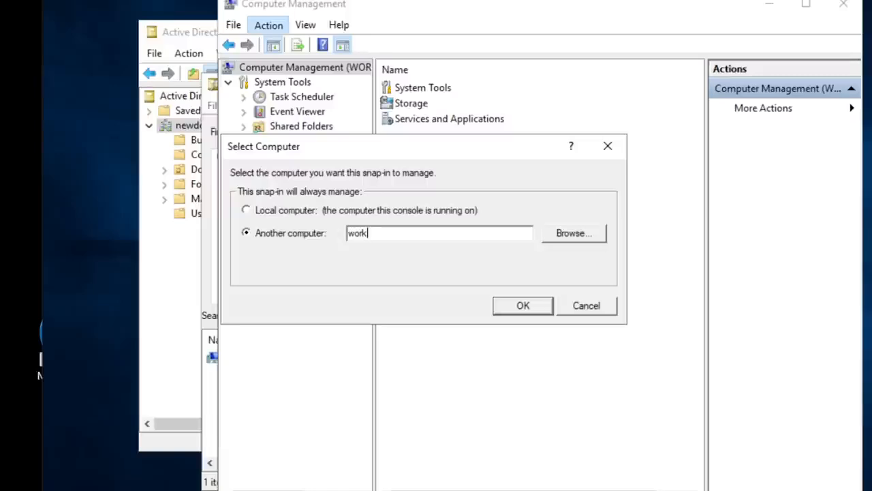
type("-0001")
left_click(520, 308)
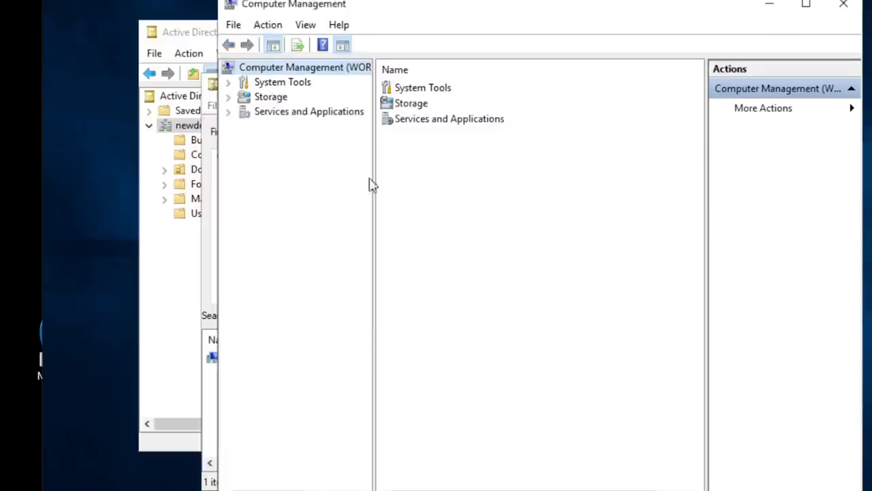
- Move the console and search windows apart, and open Computer Management for WORK-0001 from the search results
left_click_drag(383, 2, 495, 5)
left_click_drag(284, 89, 178, 71)
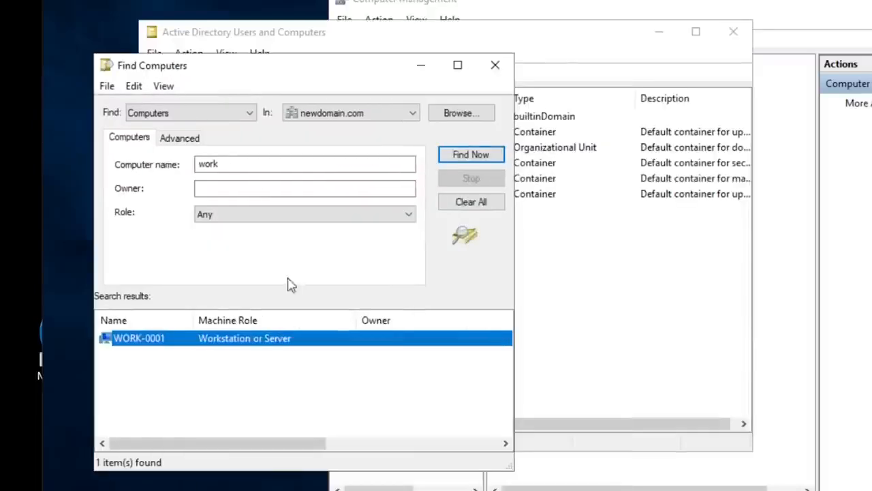
right_click(140, 340)
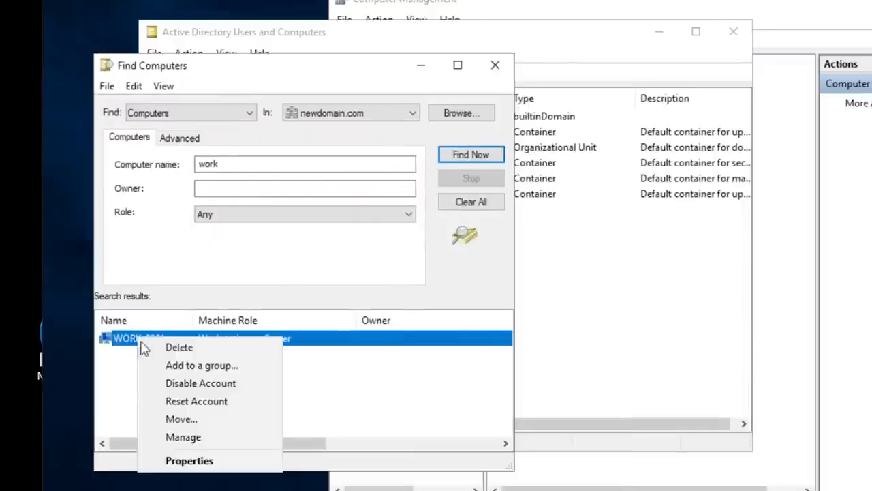
left_click(196, 439)
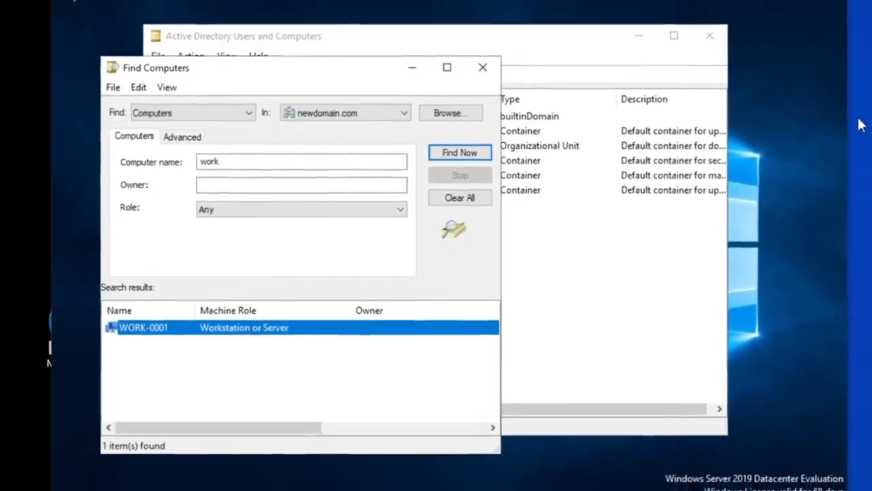
- Search Windows for Computer Management and open the server's own console
left_click(125, 480)
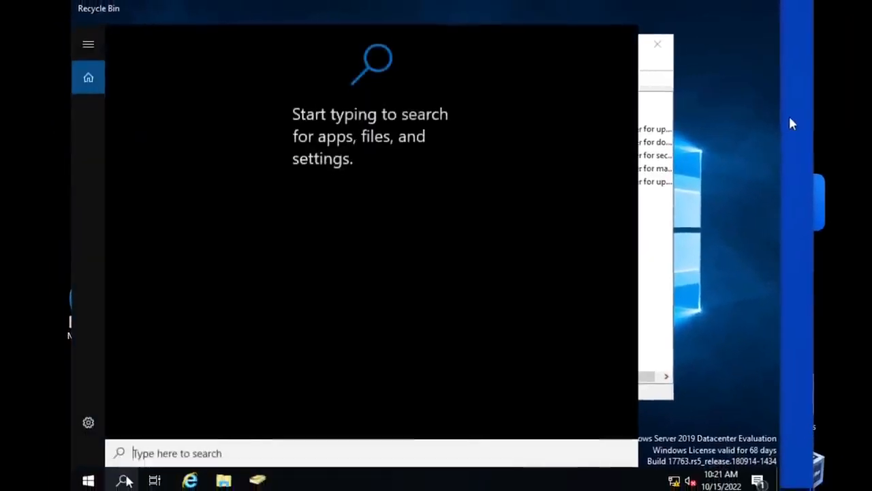
type("computer mana")
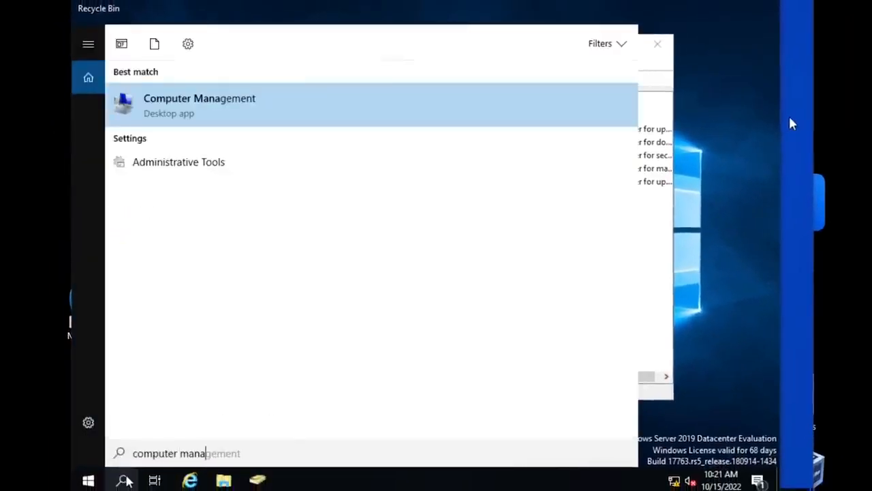
key("Return")
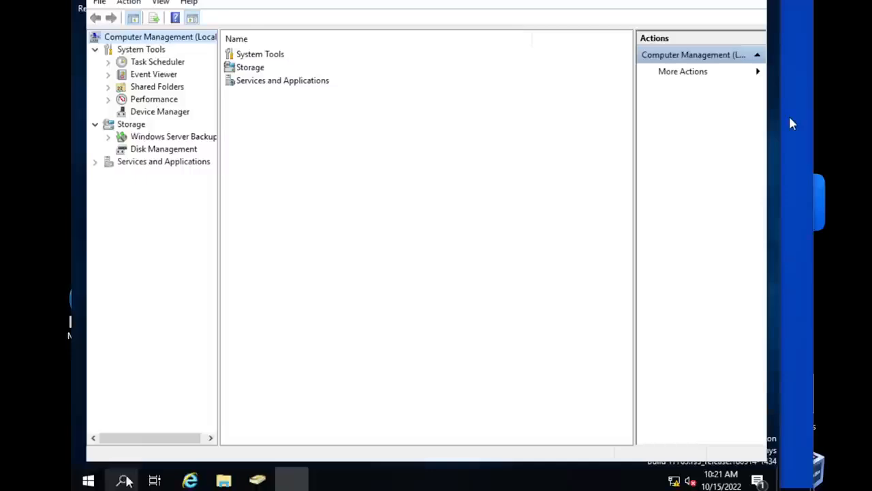
- Connect the local Computer Management console to work-0001, browsing newdomain.com and checking the computer name
left_click(120, 4)
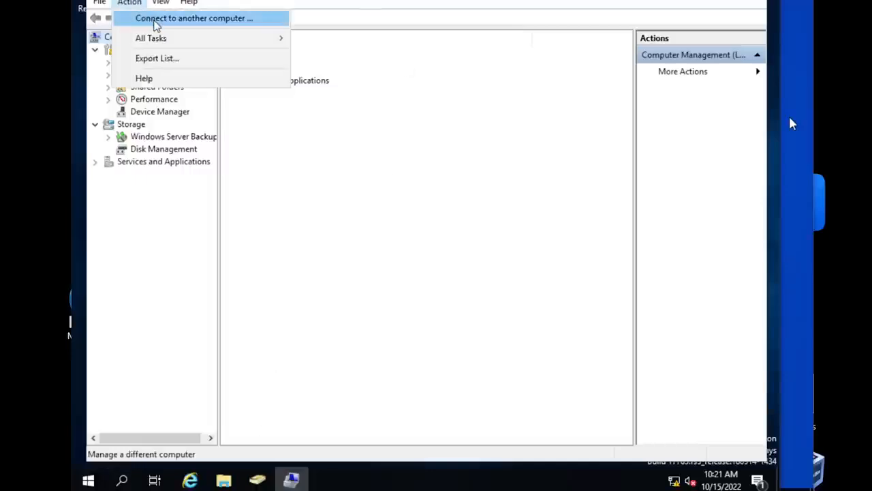
left_click(156, 20)
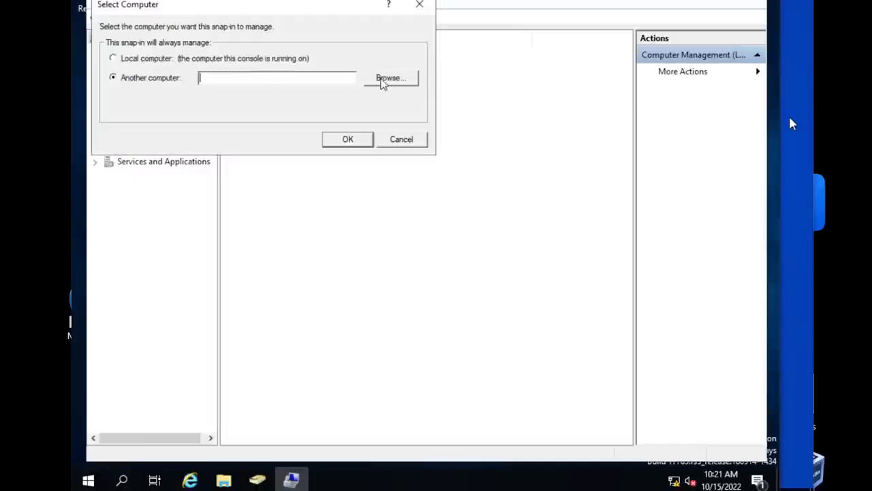
left_click(383, 81)
type("wor")
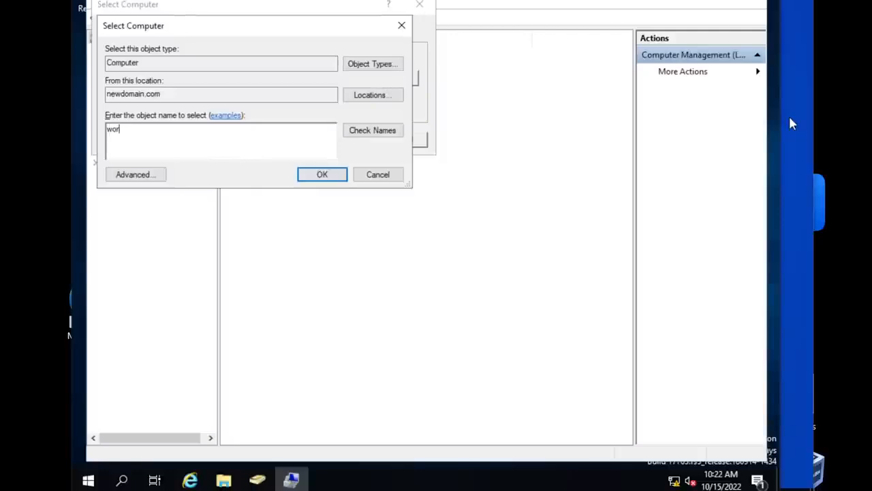
type("k-0001")
left_click(370, 132)
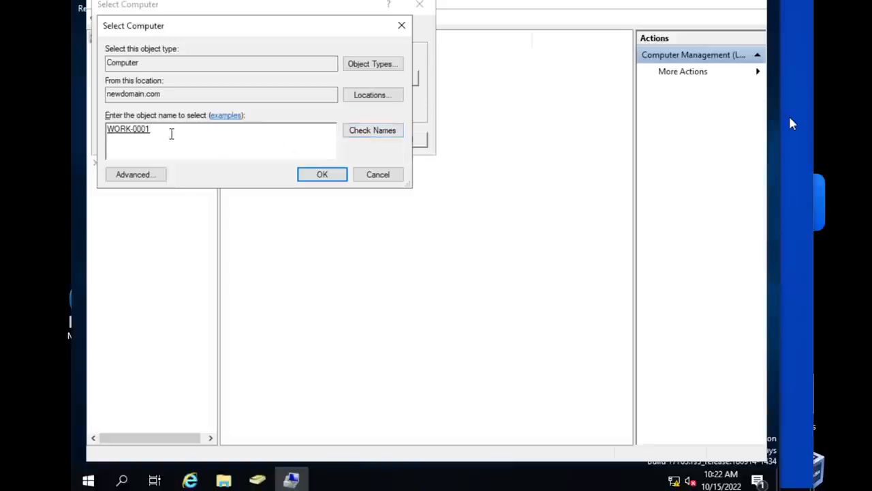
double_click(145, 129)
left_click(324, 176)
left_click(352, 139)
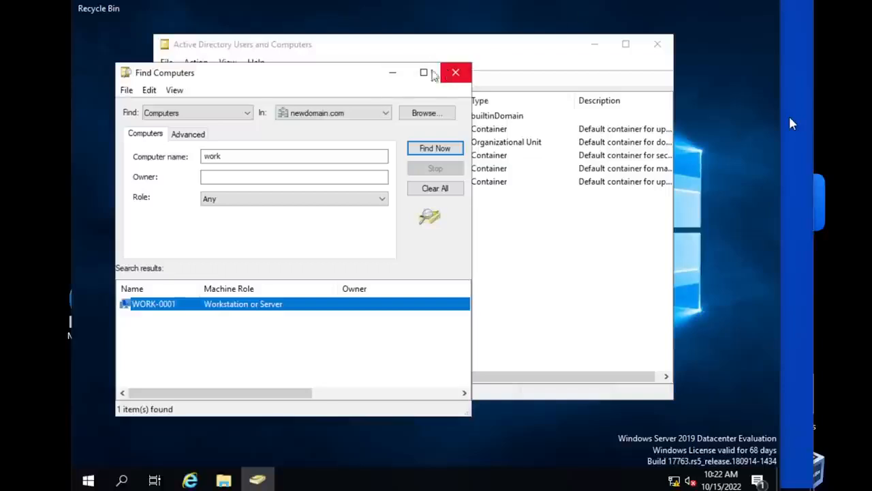
- Close the old search window and search newdomain.com again for computers with the name "work"
left_click_drag(358, 76, 524, 75)
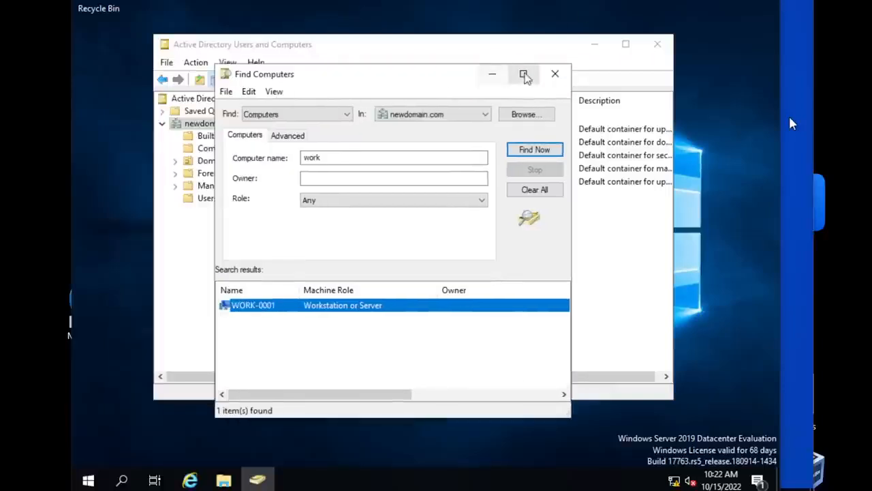
left_click(555, 73)
right_click(220, 124)
left_click(254, 149)
left_click(270, 130)
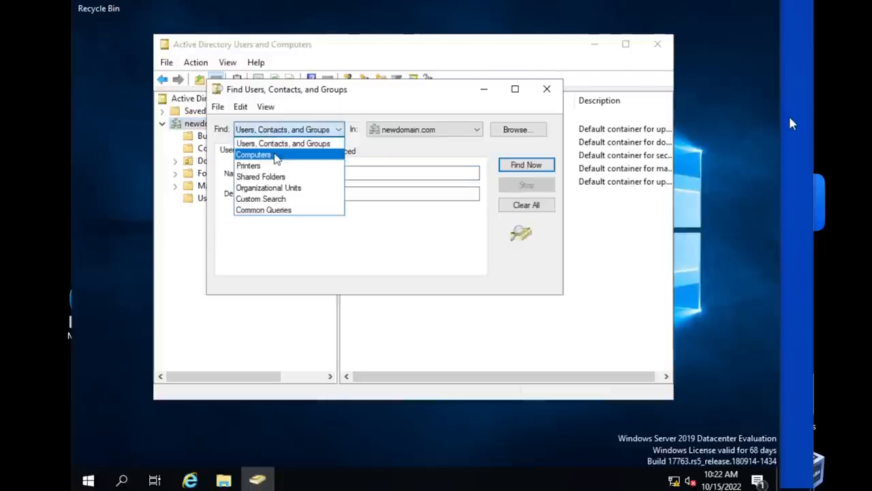
left_click(276, 156)
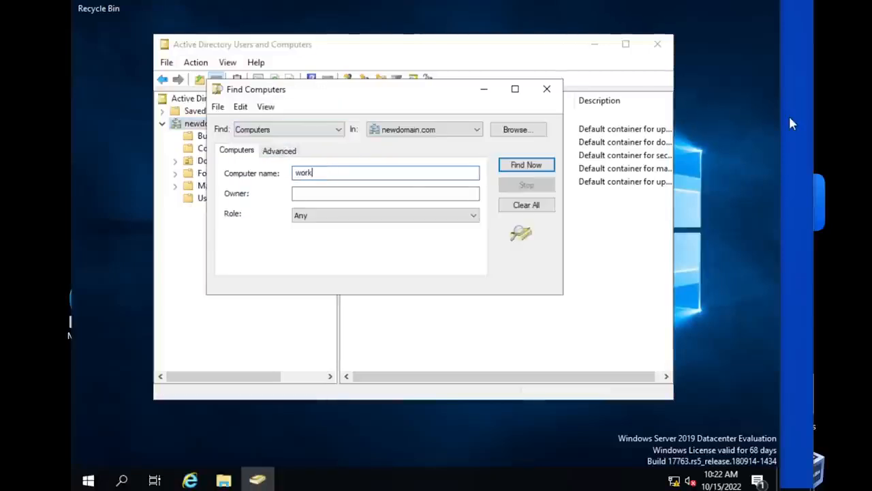
left_click(514, 169)
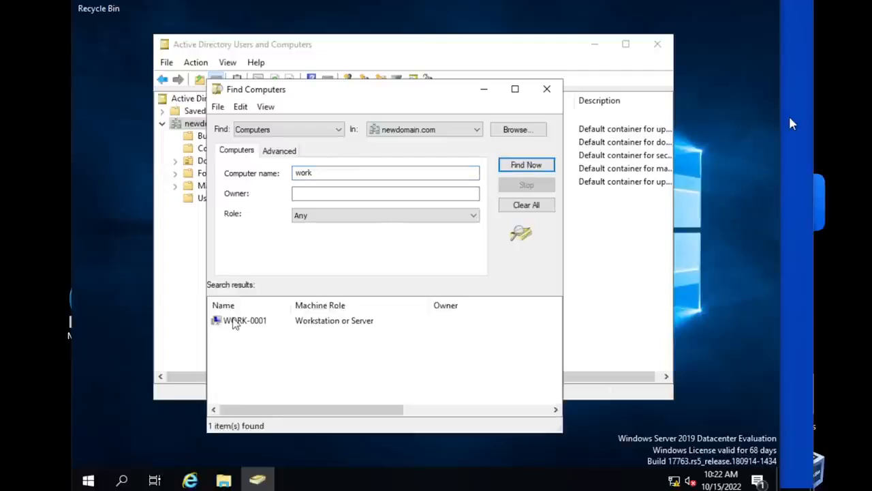
- Open Computer Management for WORK-0001 from the new search results, and close the console and the search window
left_click(233, 323)
right_click(233, 323)
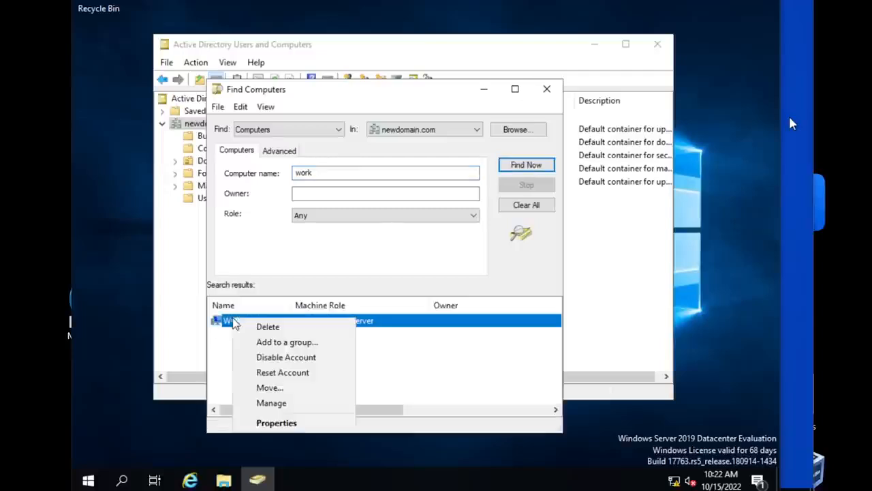
left_click(307, 408)
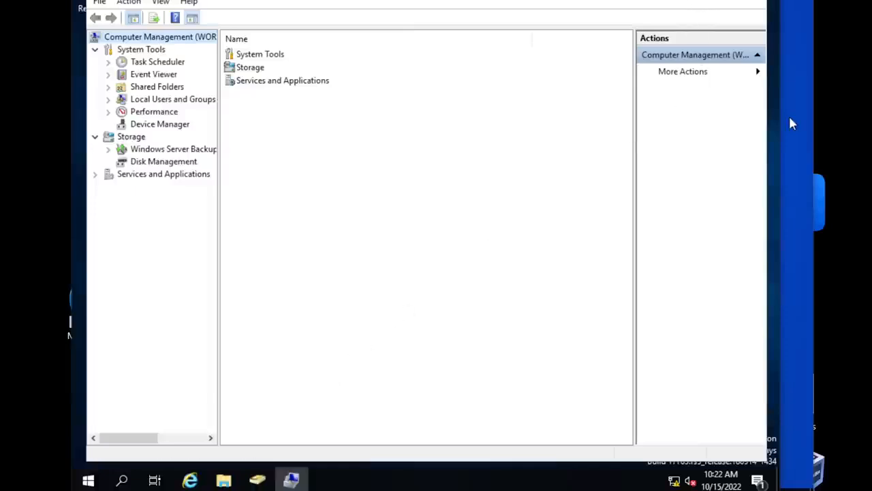
left_click(751, 0)
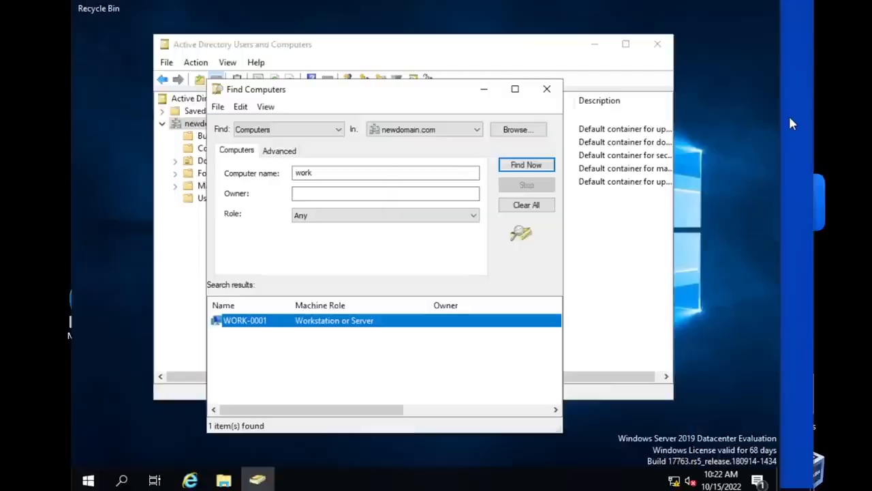
left_click(547, 89)
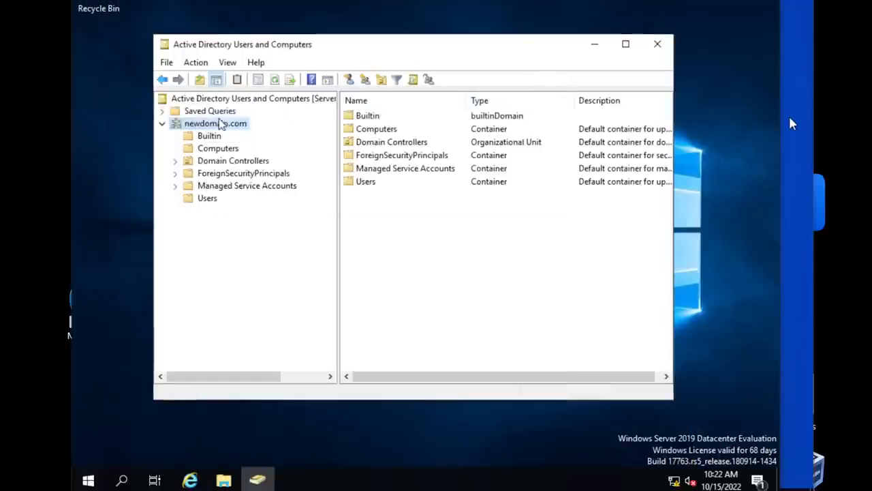
- Open the properties of WORK-0001 in the Computers container and view its group membership
left_click(214, 148)
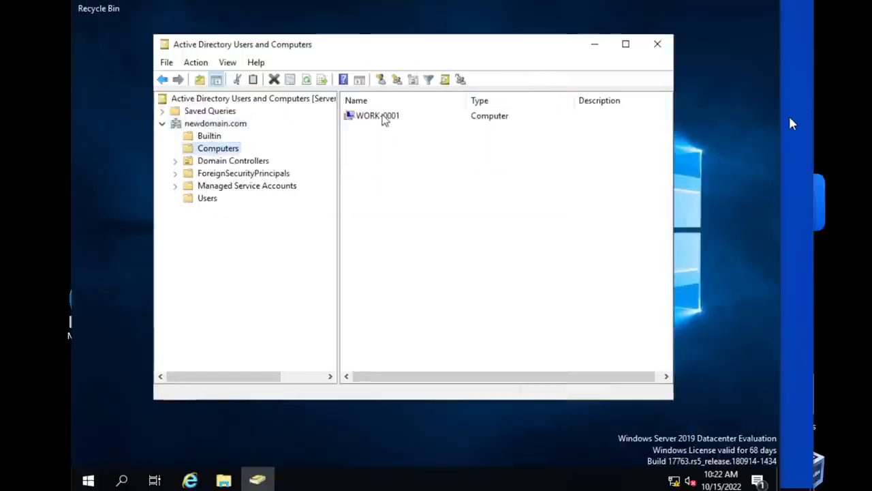
left_click(385, 119)
right_click(385, 120)
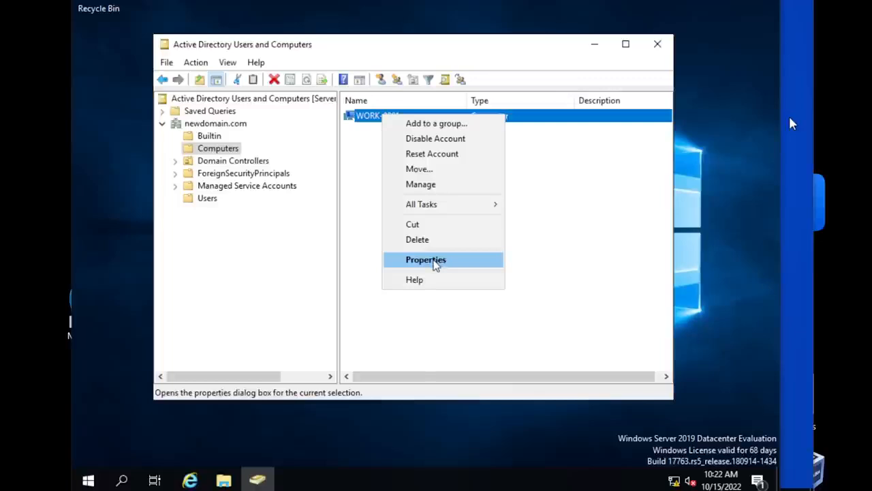
left_click(436, 263)
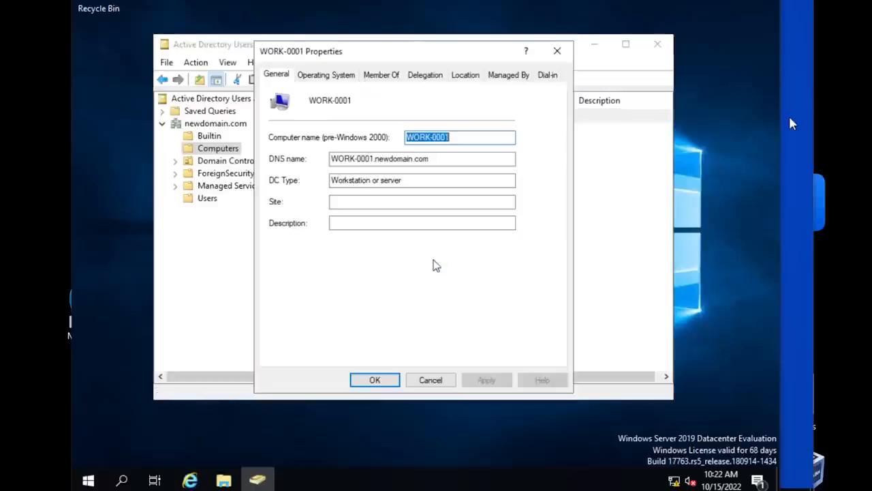
left_click(389, 77)
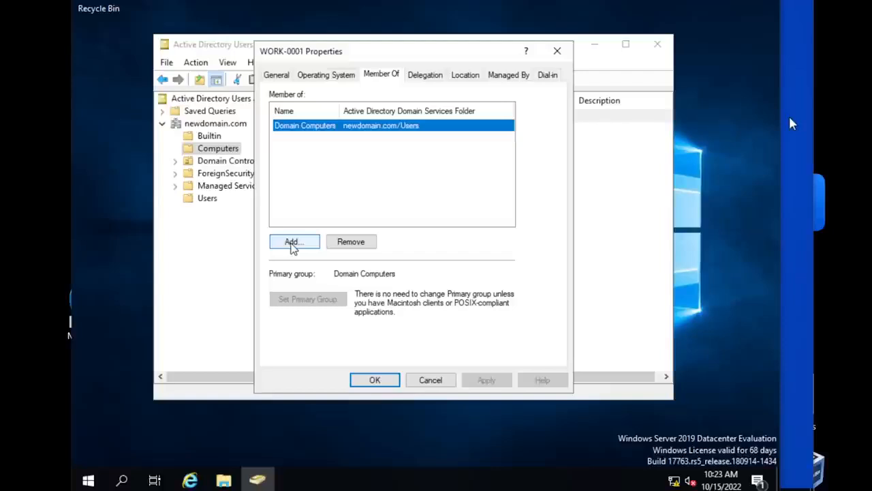
left_click(292, 242)
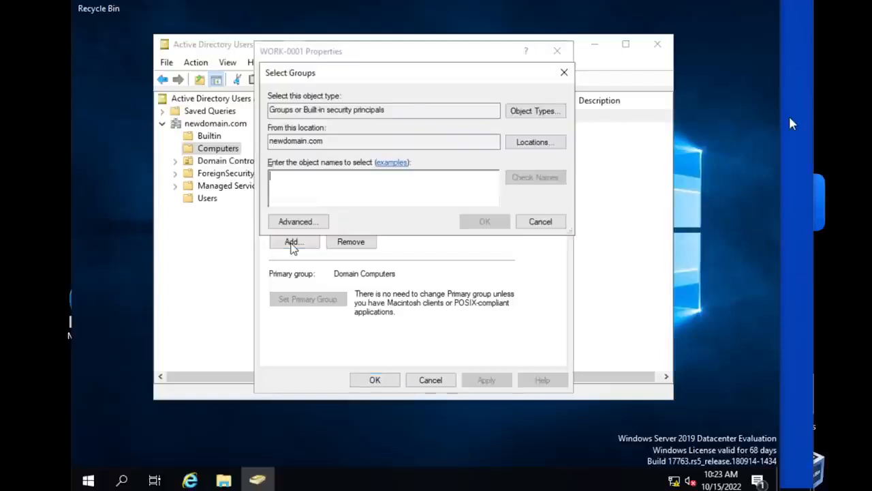
left_click_drag(421, 74, 411, 195)
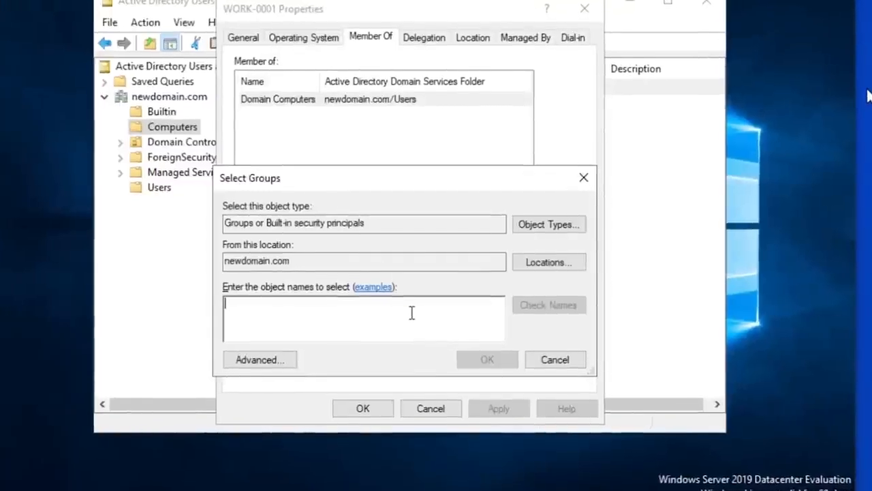
type("H")
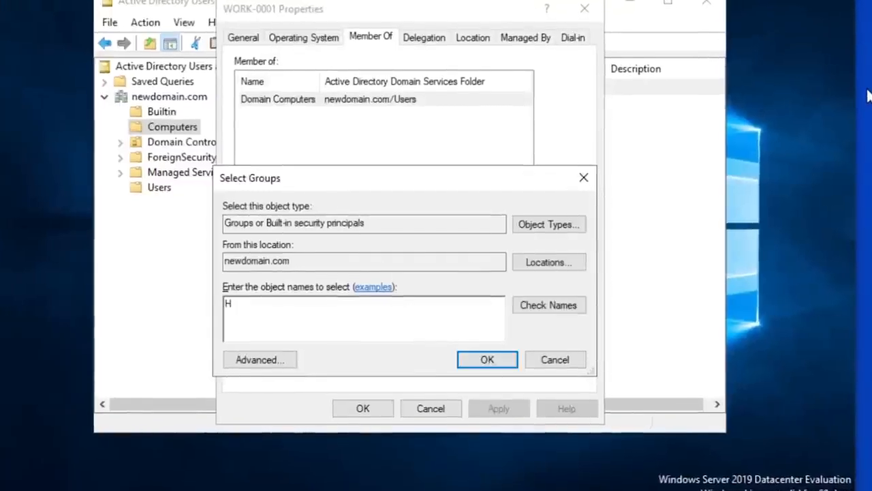
type("r")
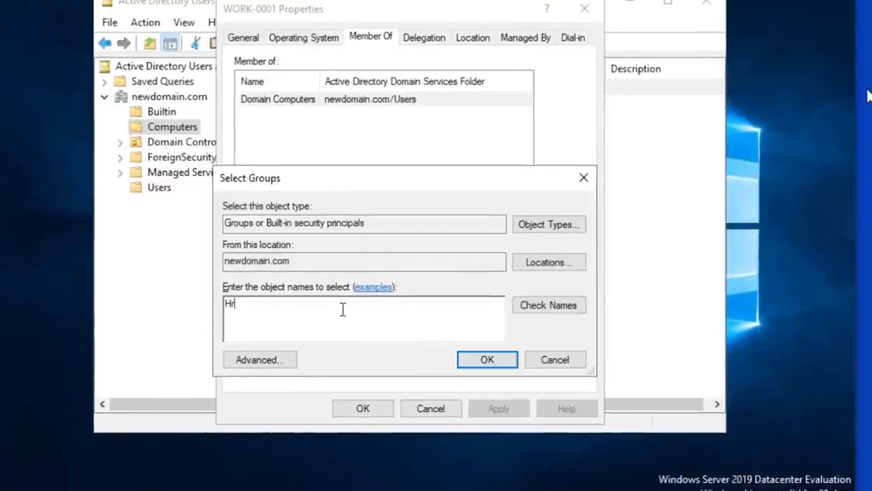
left_click(555, 360)
- Add the HR group to WORK-0001's group membership, verifying the group name against newdomain.com
left_click(272, 240)
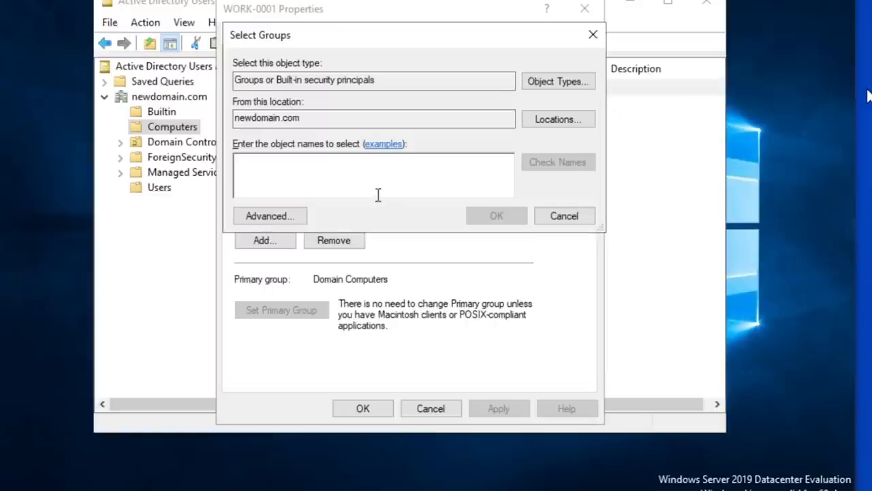
type("hr")
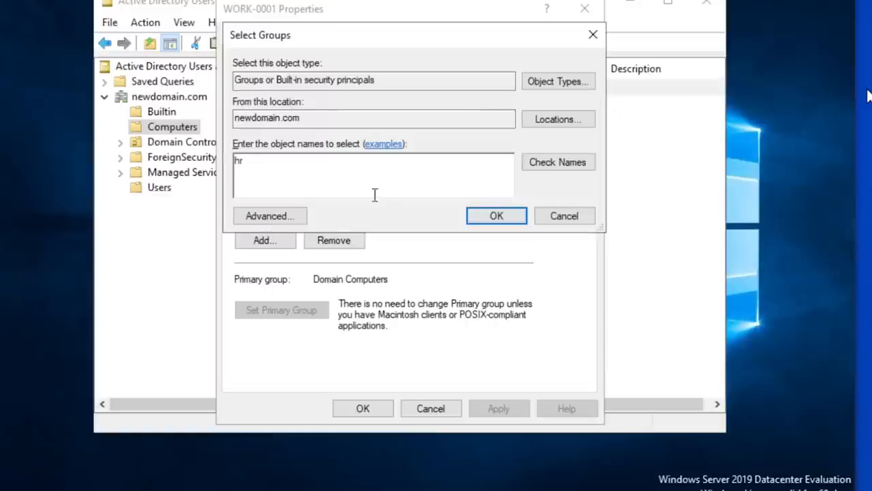
left_click(544, 163)
left_click_drag(255, 161, 238, 165)
left_click(276, 164)
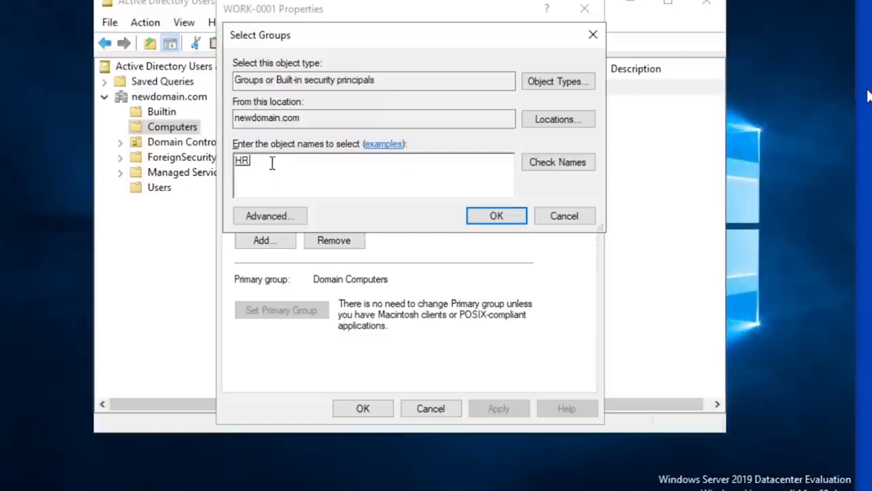
left_click(497, 216)
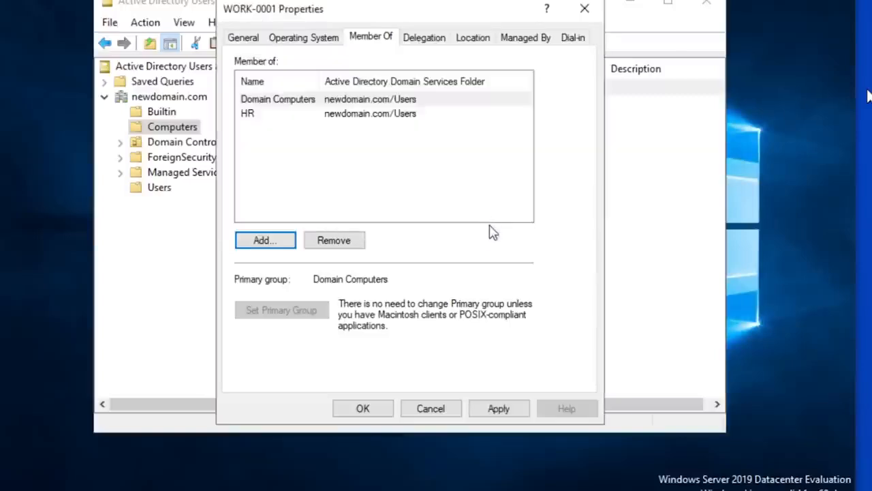
left_click(298, 120)
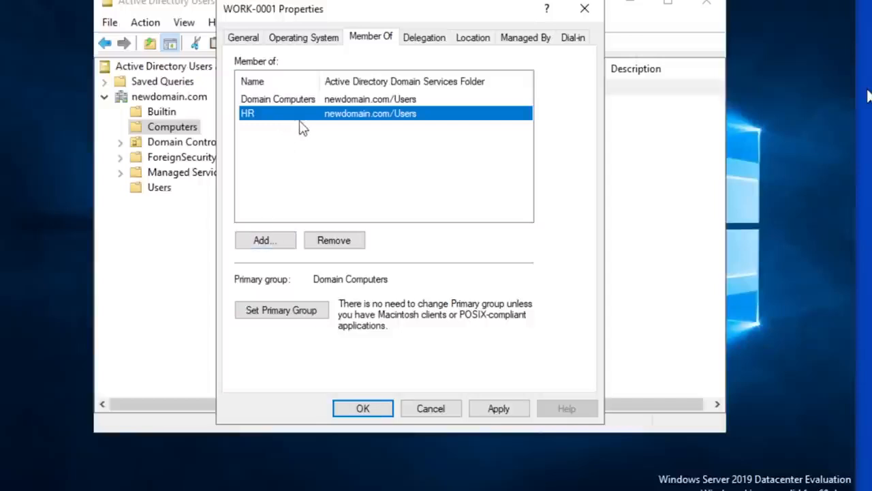
- Try to add a group named "chrome" to WORK-0001's membership, and cancel the group selection
left_click(258, 244)
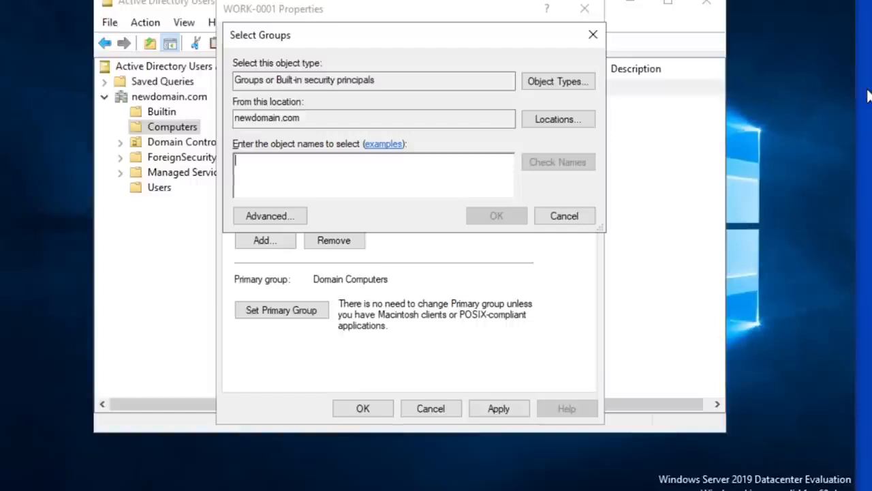
type("chrome")
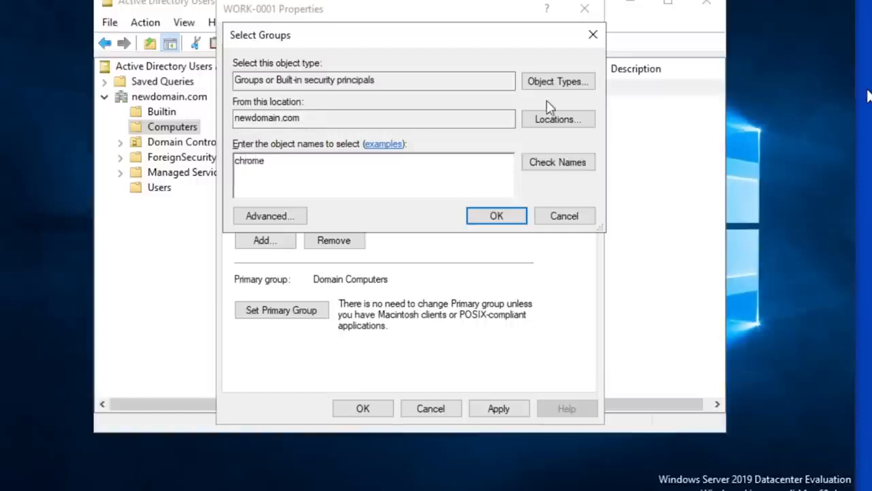
left_click(548, 166)
left_click(603, 308)
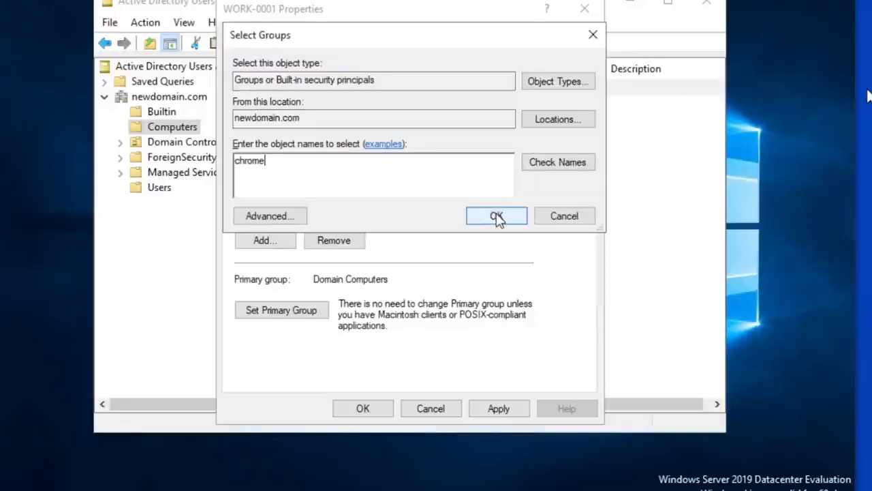
left_click(498, 218)
left_click(587, 308)
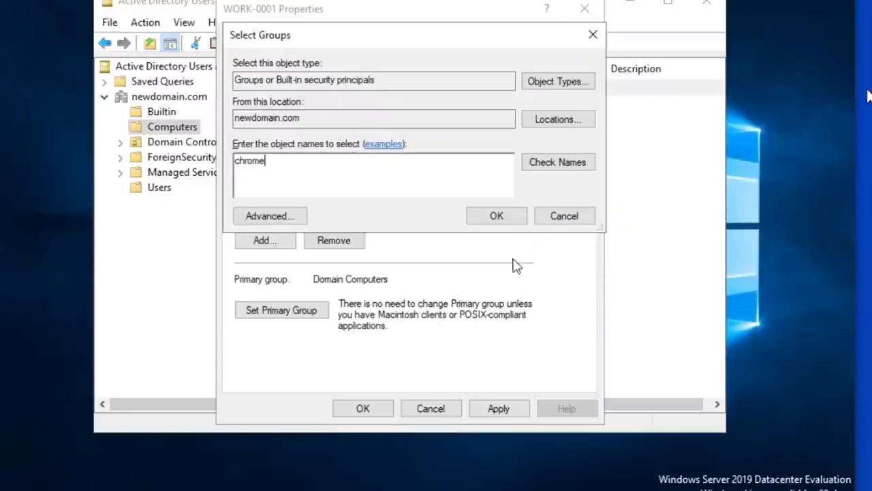
left_click(553, 216)
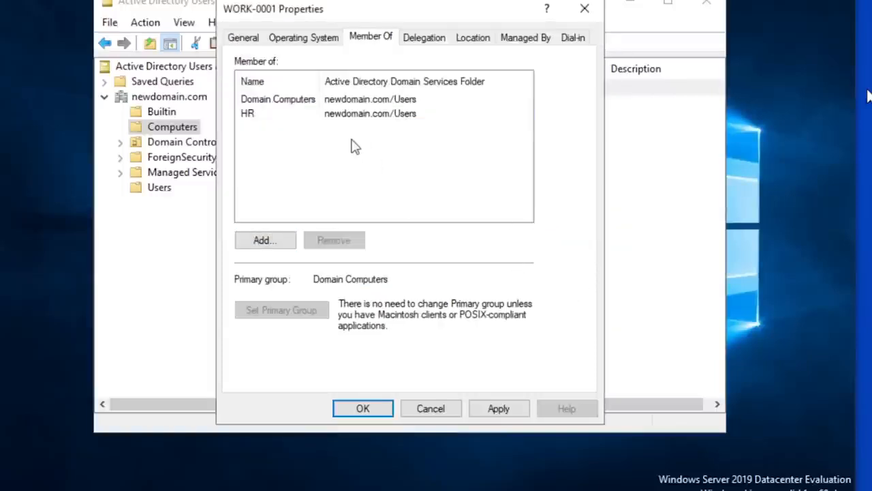
- Close the WORK-0001 properties without saving the group membership changes
left_click(267, 117)
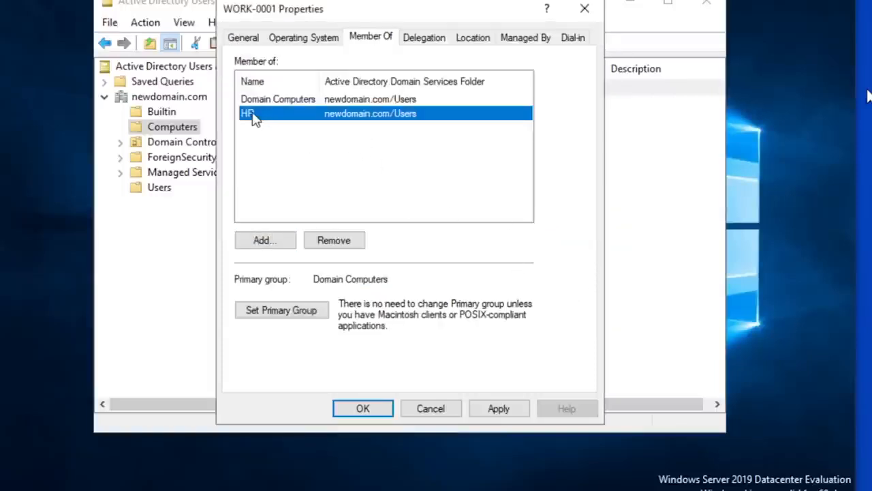
left_click(266, 151)
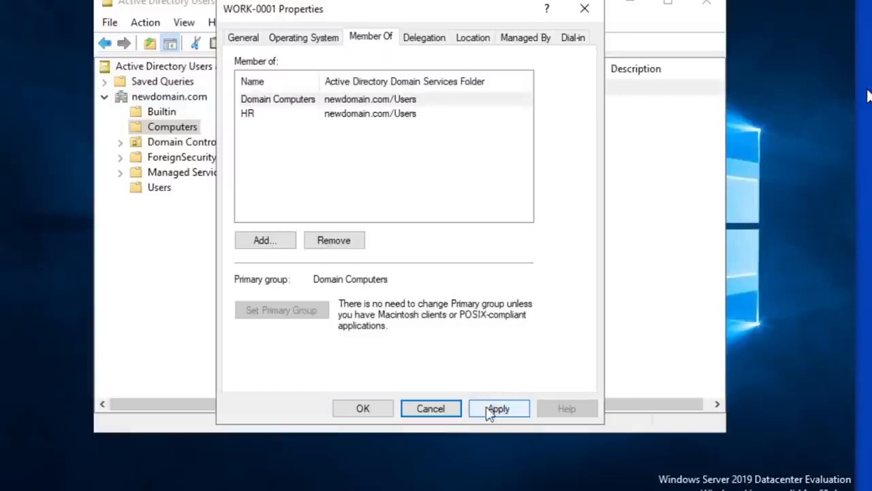
left_click(266, 121)
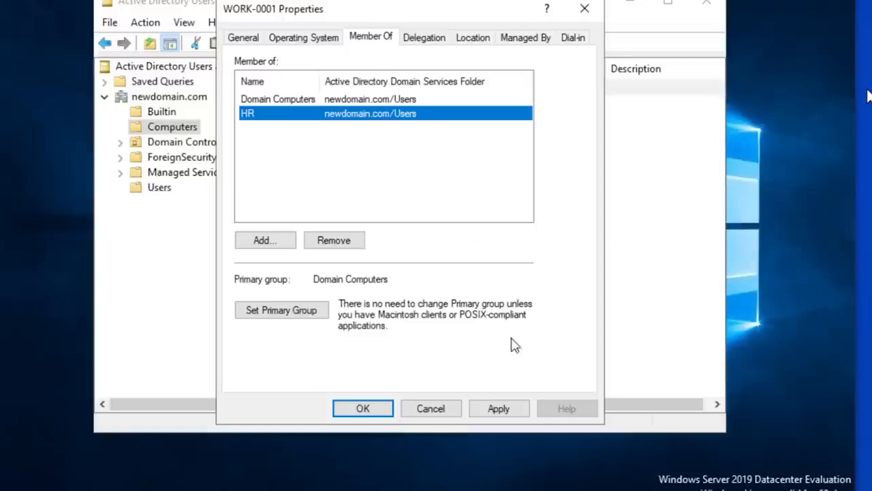
left_click(425, 411)
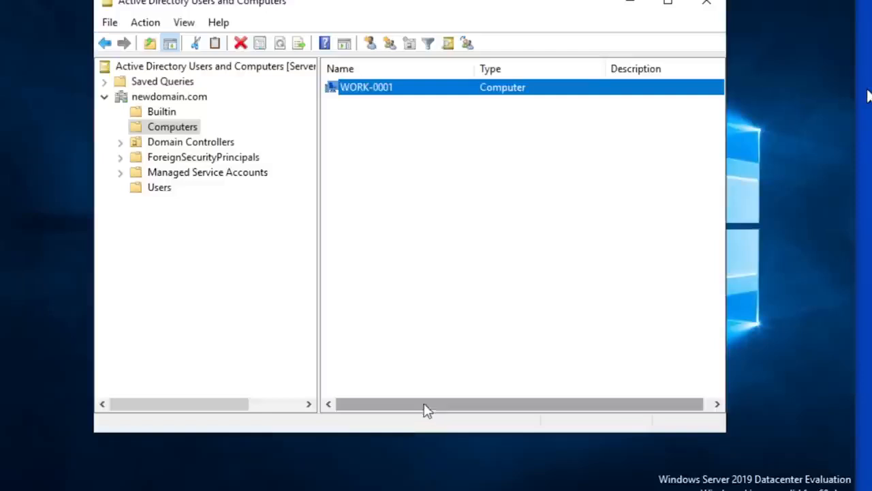
left_click(426, 126)
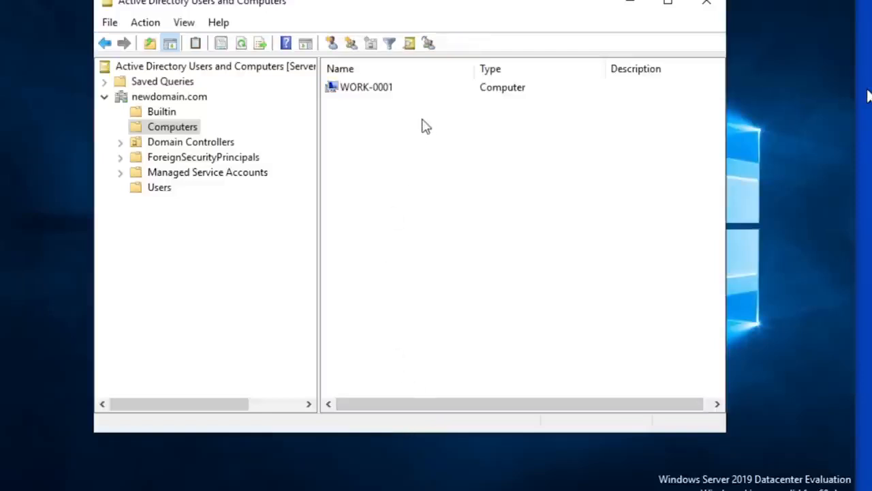
left_click(352, 91)
left_click(379, 137)
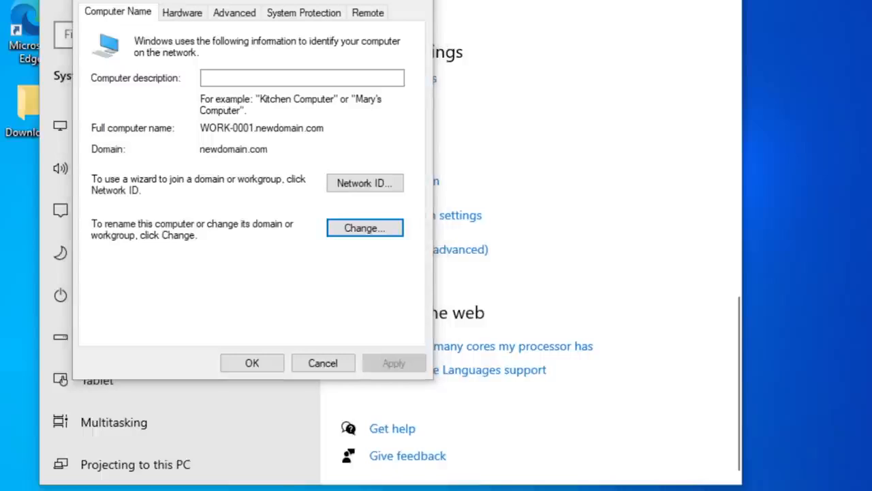
- On the workstation, change WORK-0001's membership from the domain to the workgroup WORKGROUP and confirm the change
left_click(351, 228)
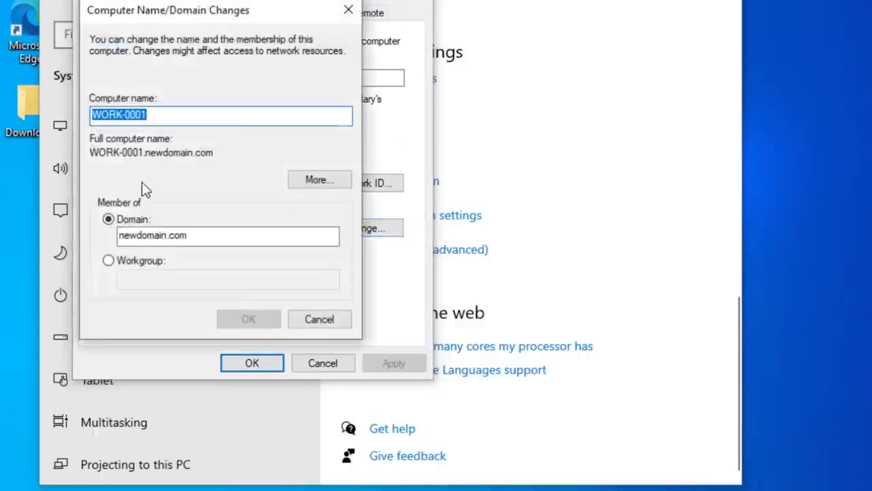
left_click(108, 260)
left_click(146, 274)
type("W")
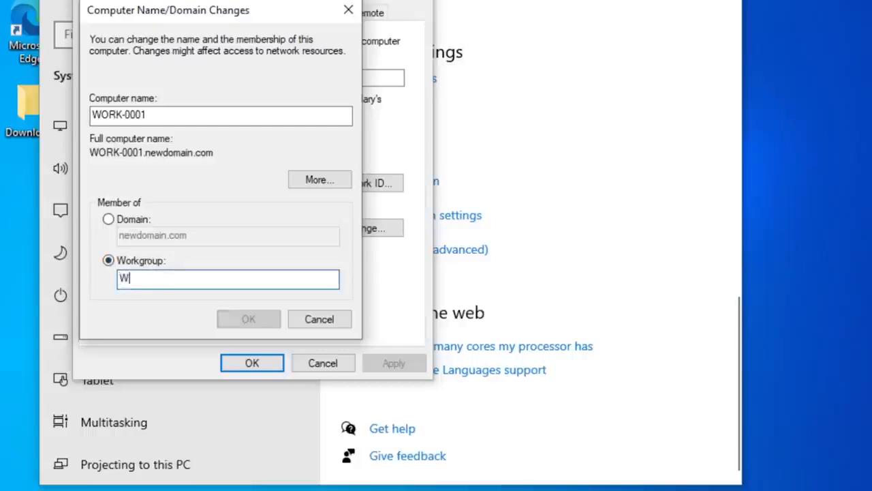
type("ORKGROUP")
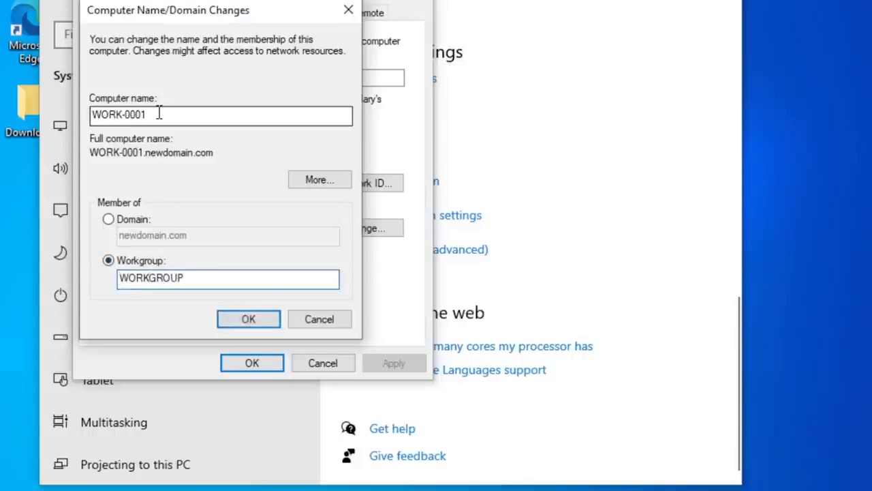
left_click(247, 318)
left_click(519, 297)
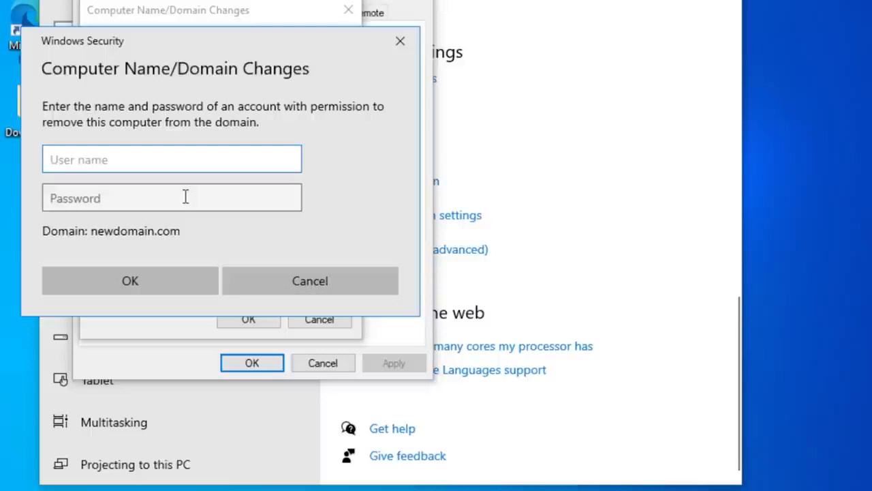
- Authorize the workstation's removal from newdomain.com with the administrator account and its password
type("administrator")
key("Tab")
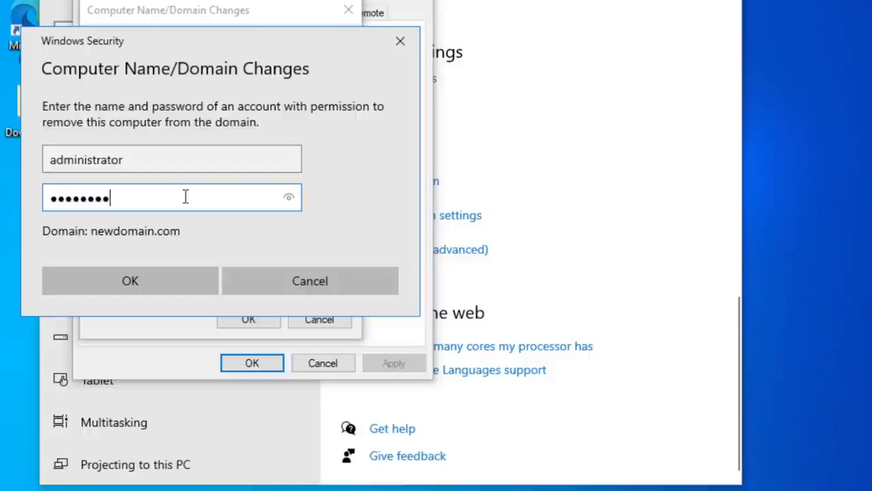
left_click(138, 281)
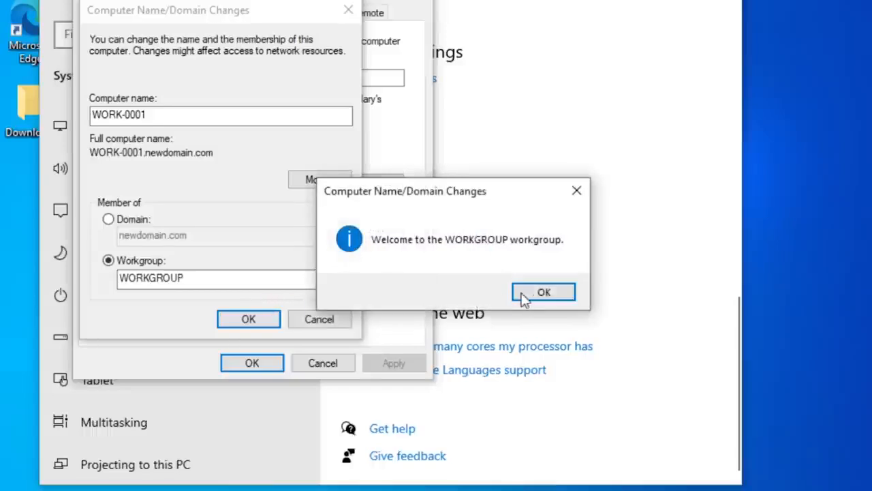
- Acknowledge the workgroup change and close the workstation's system properties
left_click(564, 293)
left_click(555, 252)
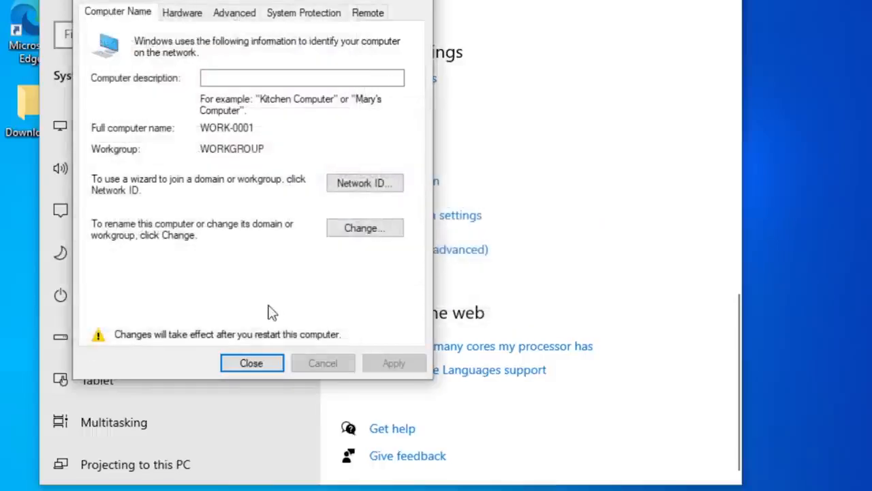
left_click(256, 362)
left_click(473, 246)
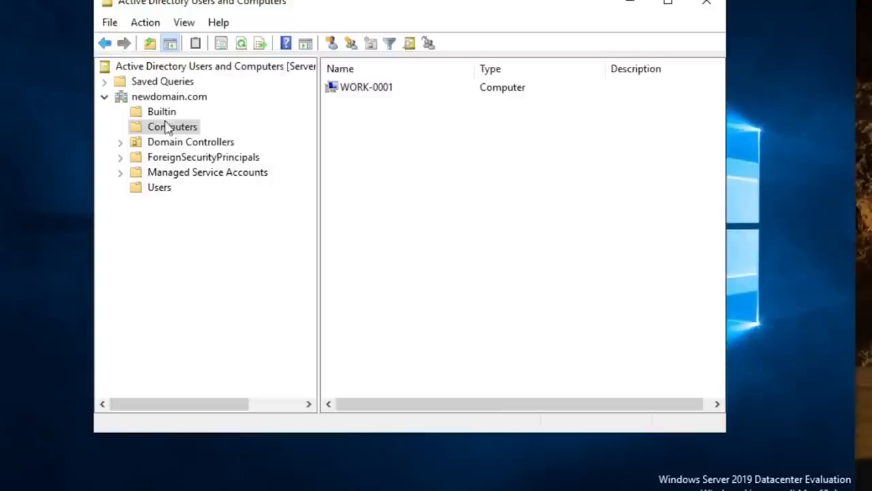
- Switch to Active Directory Users and Computers on the server, refresh the Computers container and inspect the WORK-0001 account's icon
left_click(148, 24)
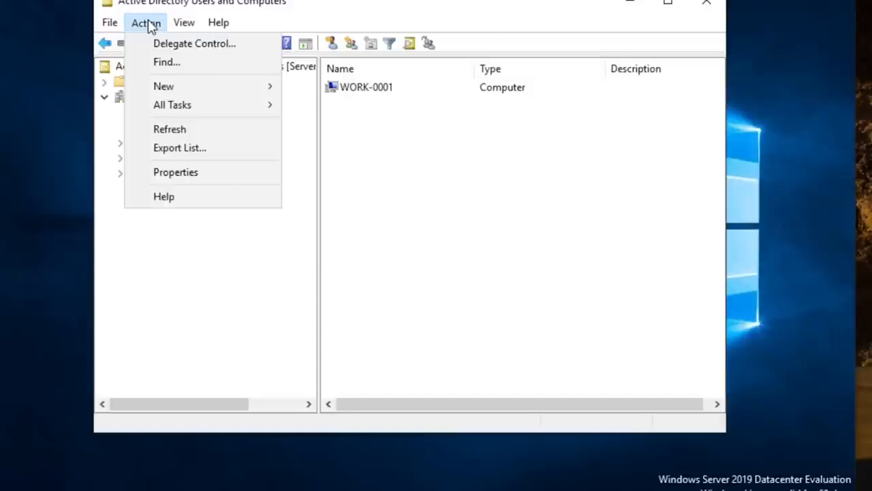
mouse_move(214, 31)
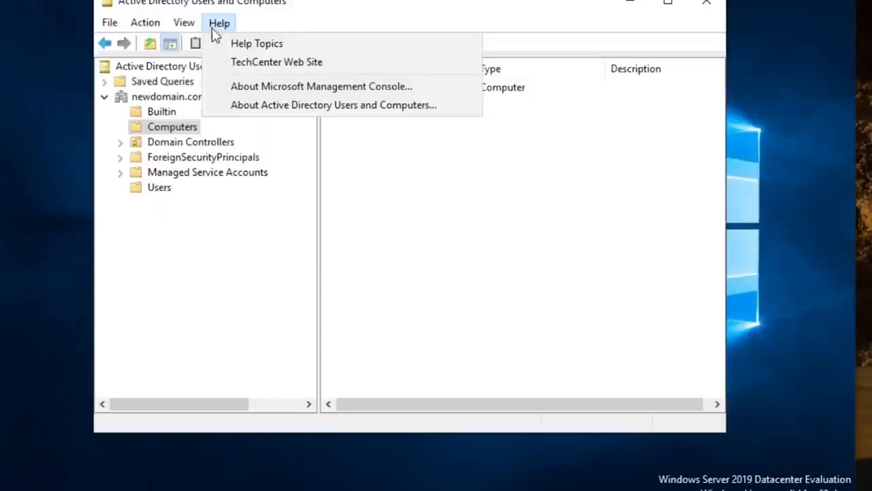
mouse_move(146, 22)
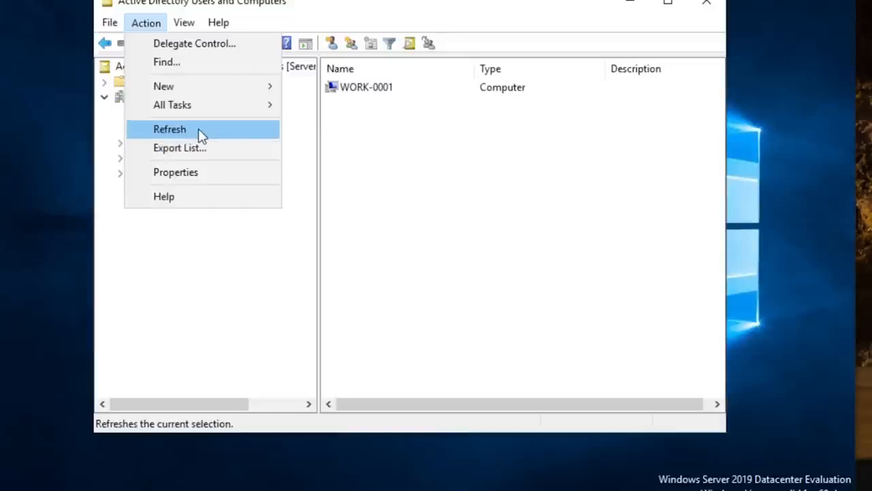
left_click(202, 136)
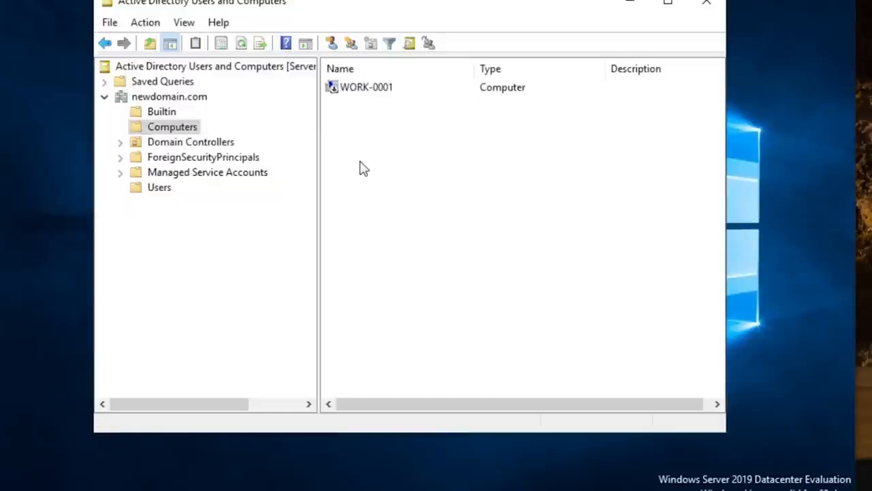
left_click(346, 88)
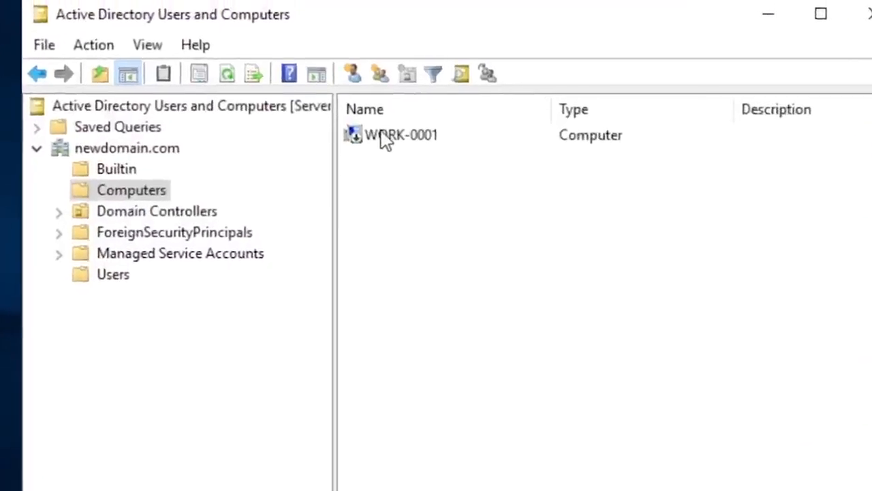
left_click(357, 110)
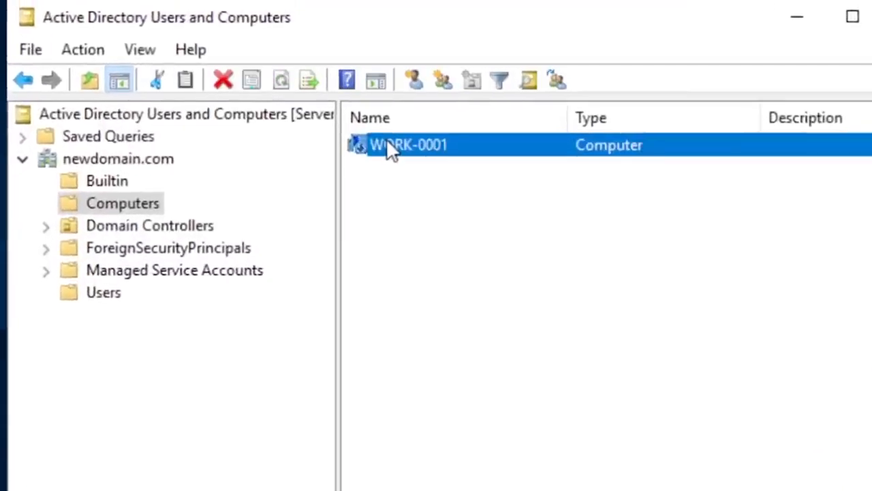
left_click(390, 189)
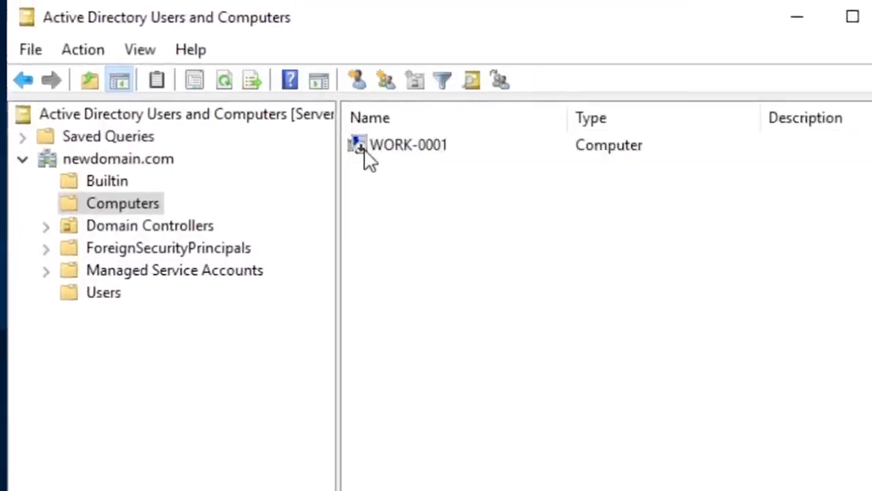
left_click(364, 153)
left_click(377, 182)
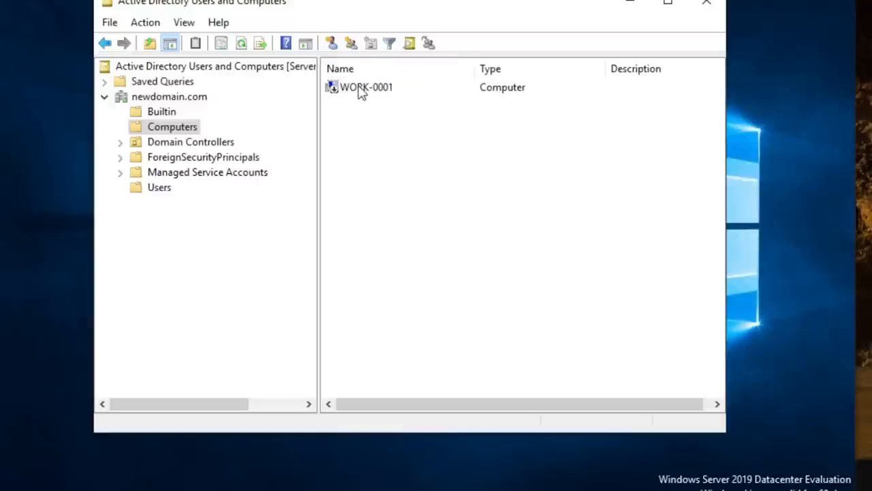
- Search the Computers container in Active Directory for computers with the name "work"
right_click(161, 134)
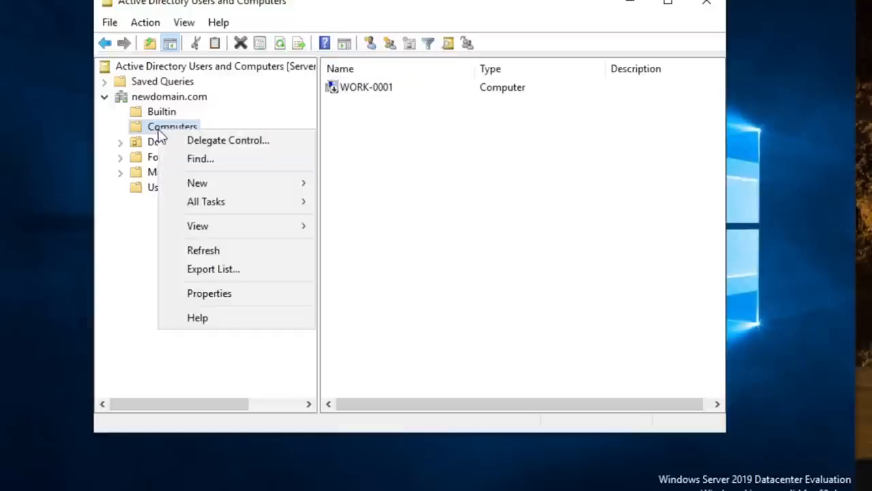
left_click(225, 167)
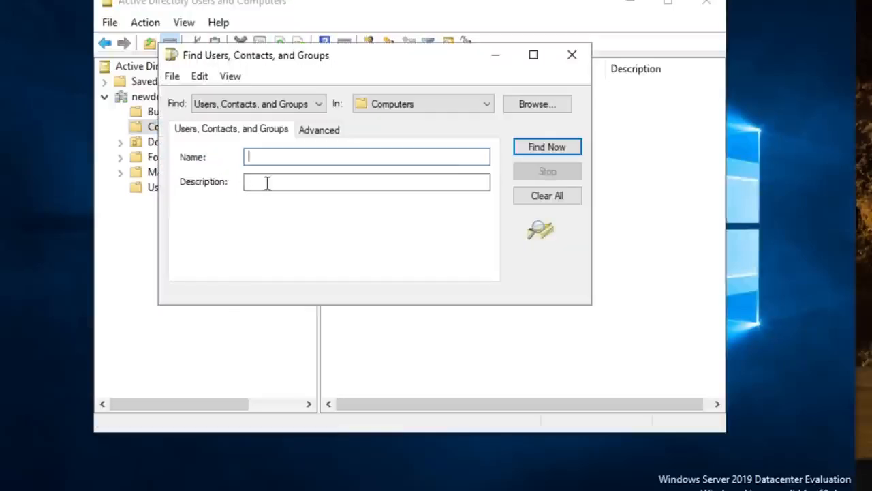
left_click(300, 104)
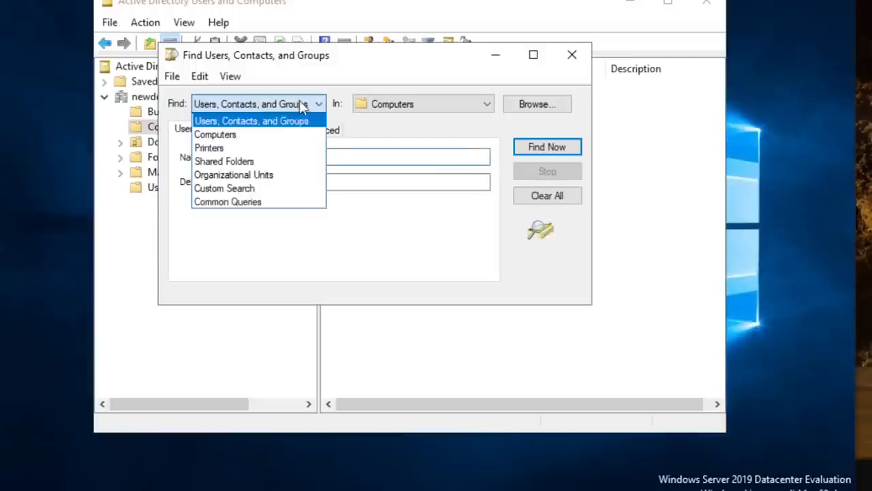
left_click(248, 136)
left_click(321, 156)
type("work")
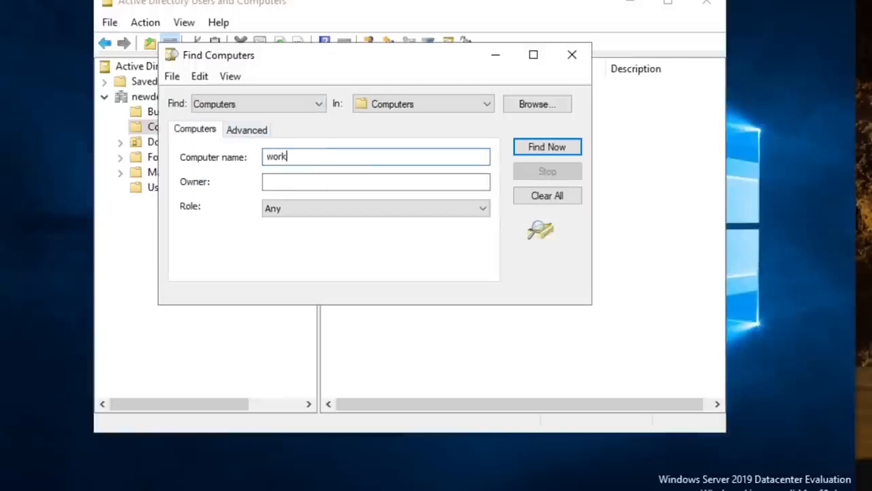
left_click(560, 152)
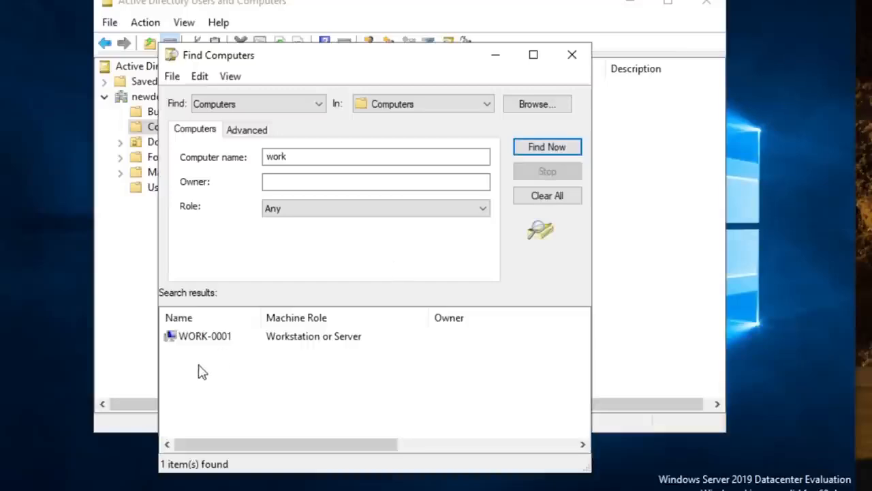
- Try to manage WORK-0001 from the search results, and close the search to return to the Computers container
left_click(222, 344)
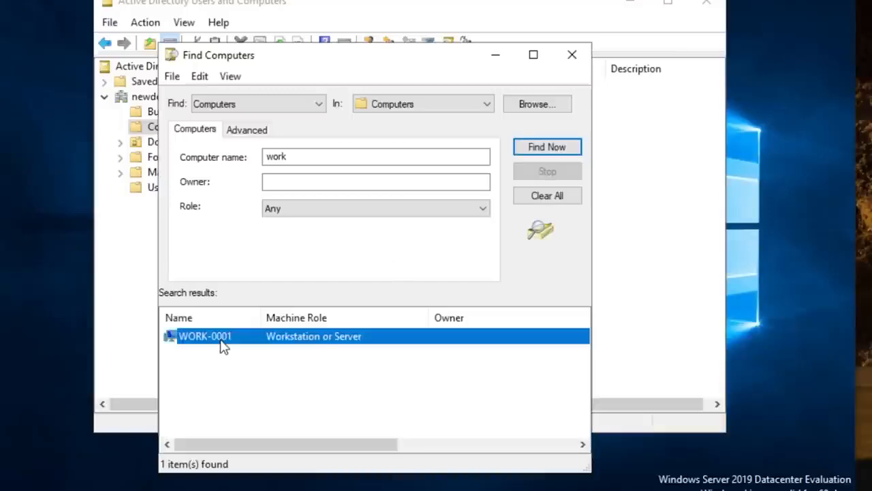
left_click(177, 365)
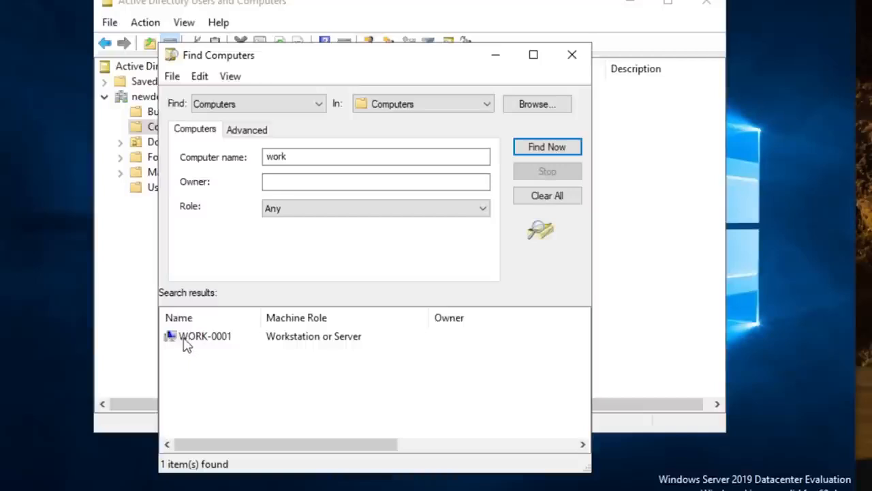
left_click(182, 341)
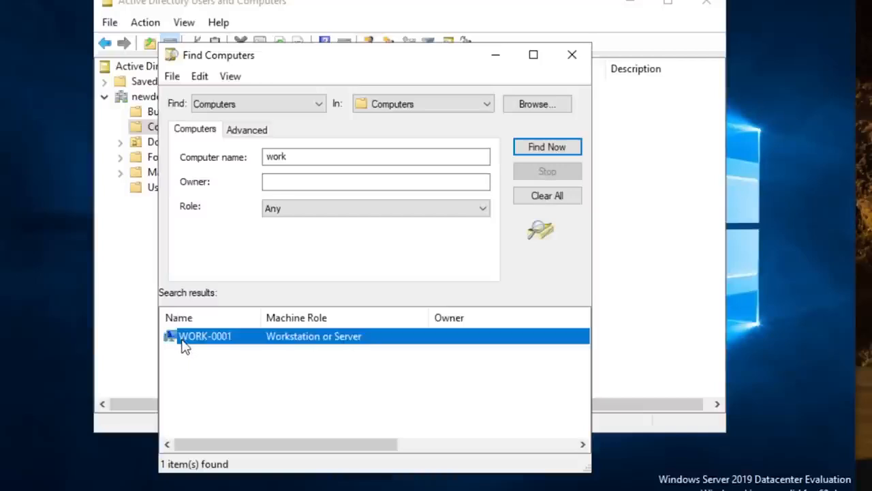
right_click(182, 341)
left_click(261, 444)
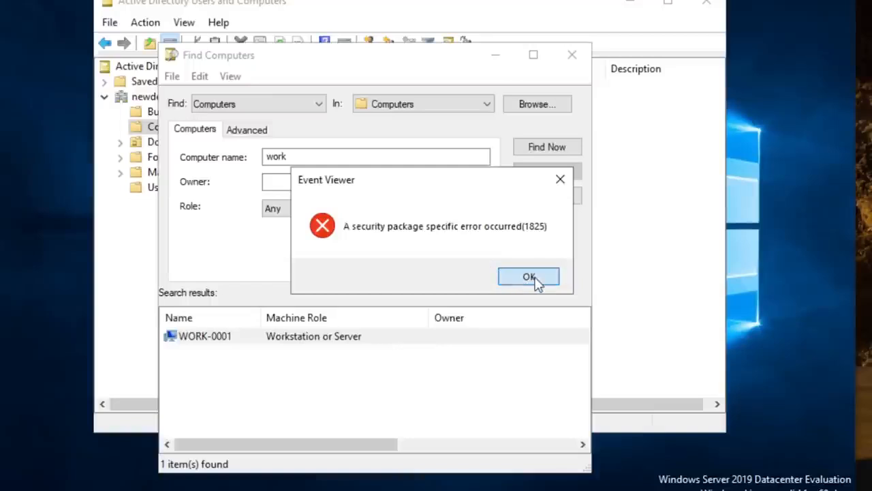
left_click(530, 278)
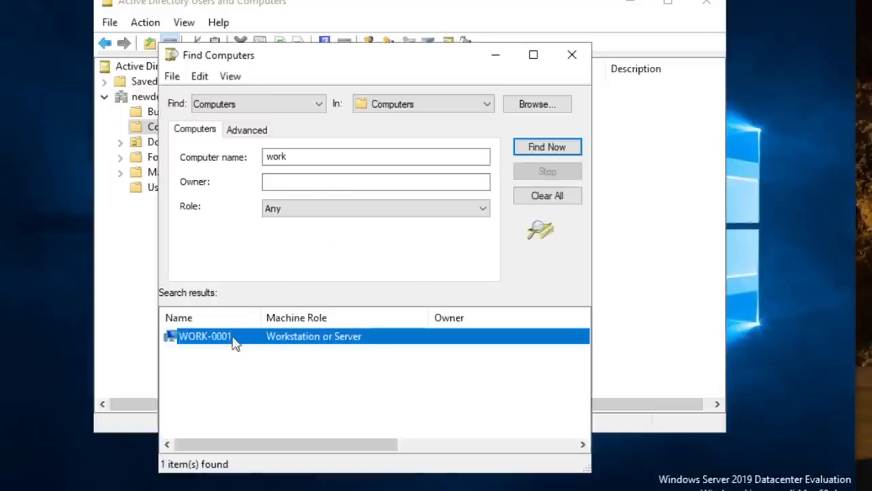
left_click(572, 55)
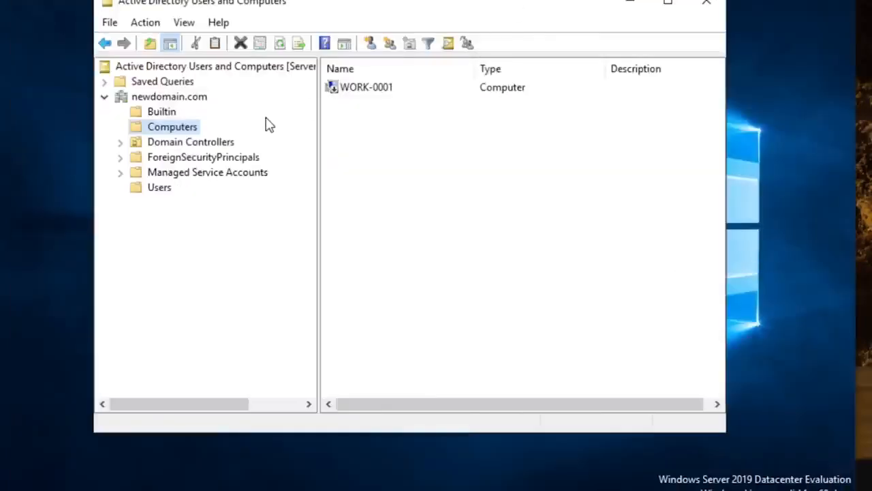
left_click(345, 92)
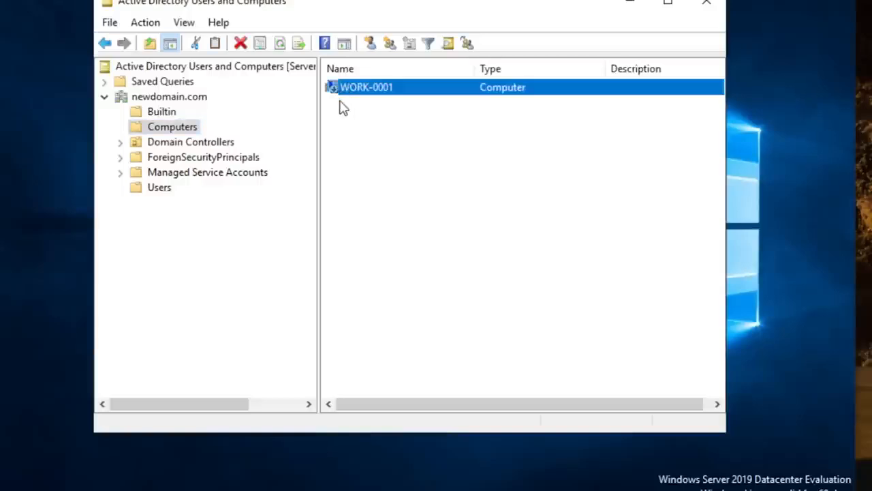
left_click(345, 106)
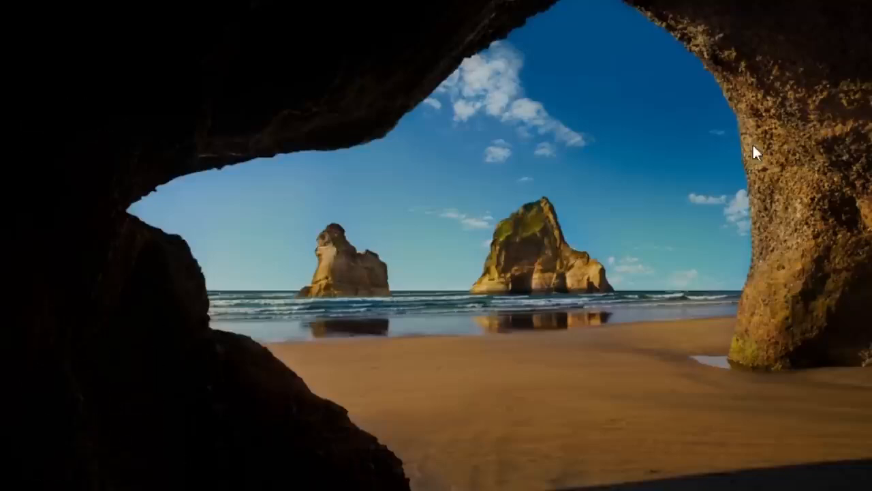
- Switch to the workstation and sign in to the computer1 account with its password
left_click(753, 143)
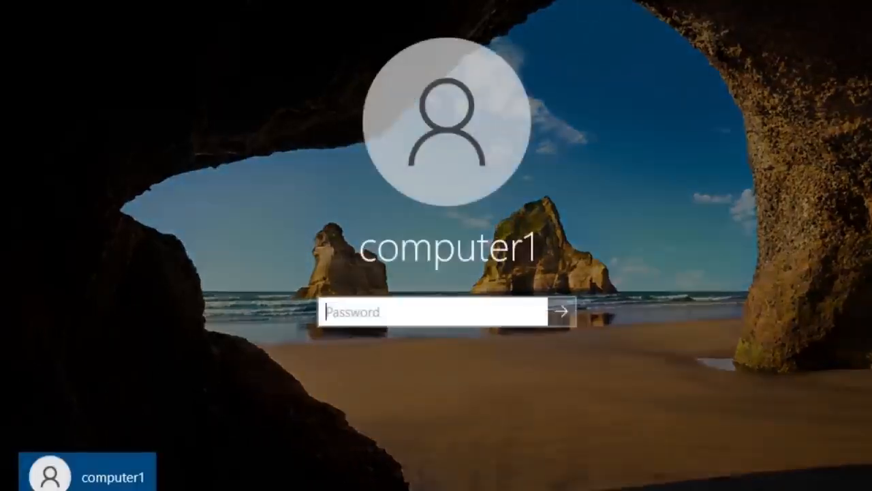
key("Return")
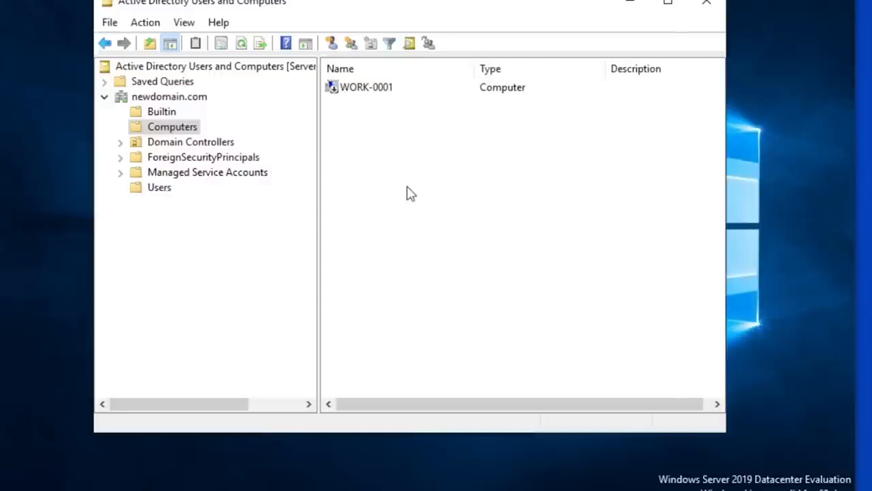
right_click(186, 131)
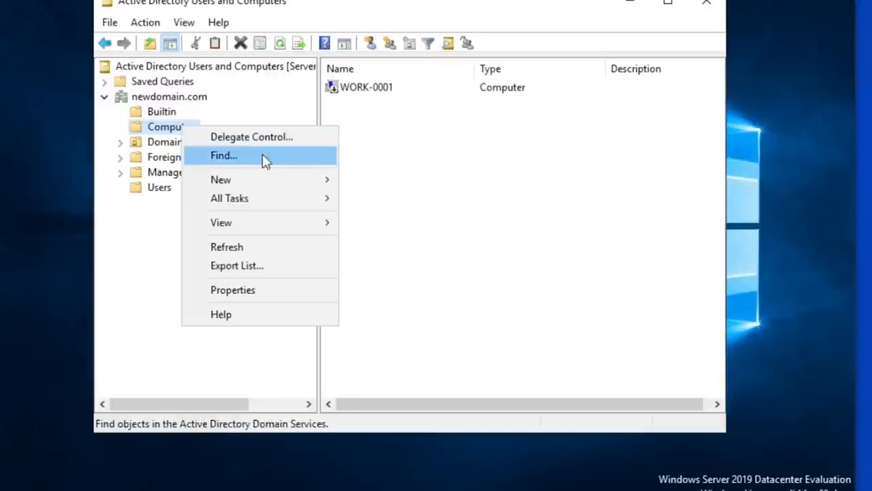
mouse_move(275, 182)
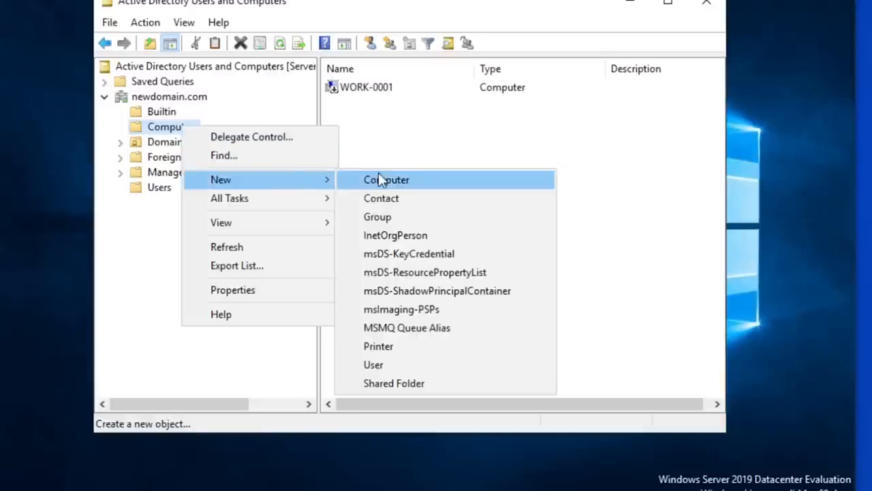
left_click(402, 141)
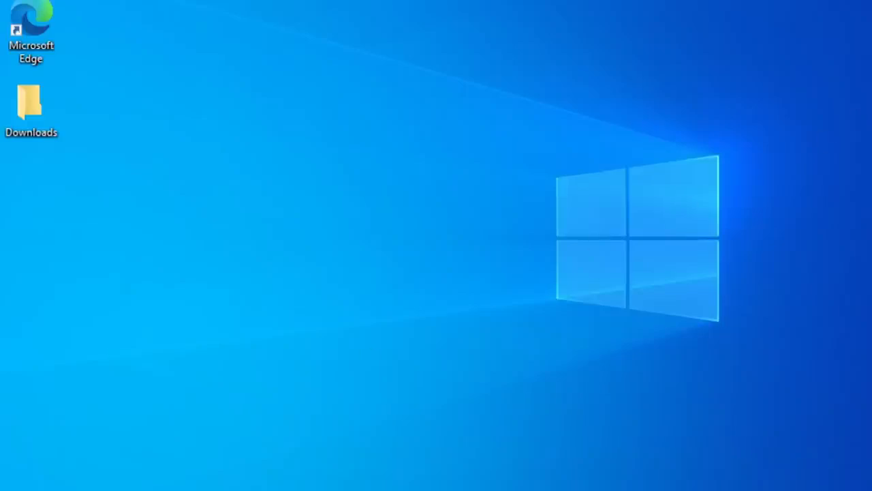
- On the workstation, find the About settings and open the system properties showing the computer name and workgroup
key("super")
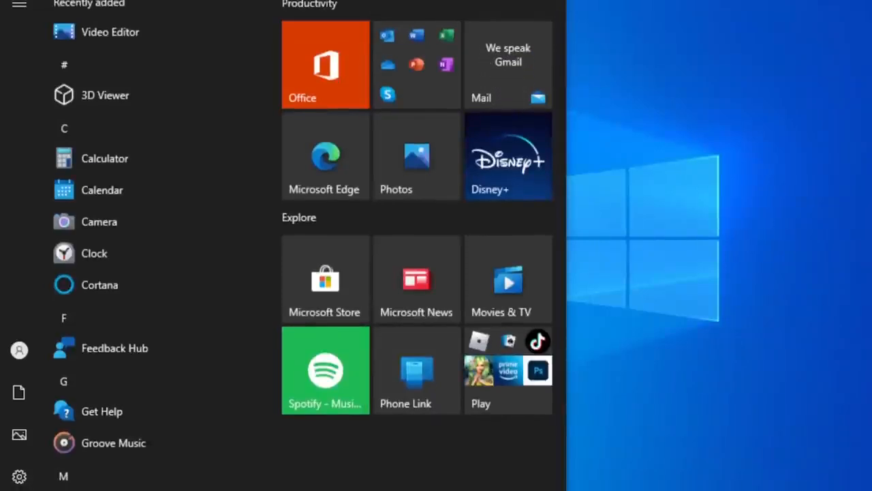
type("about")
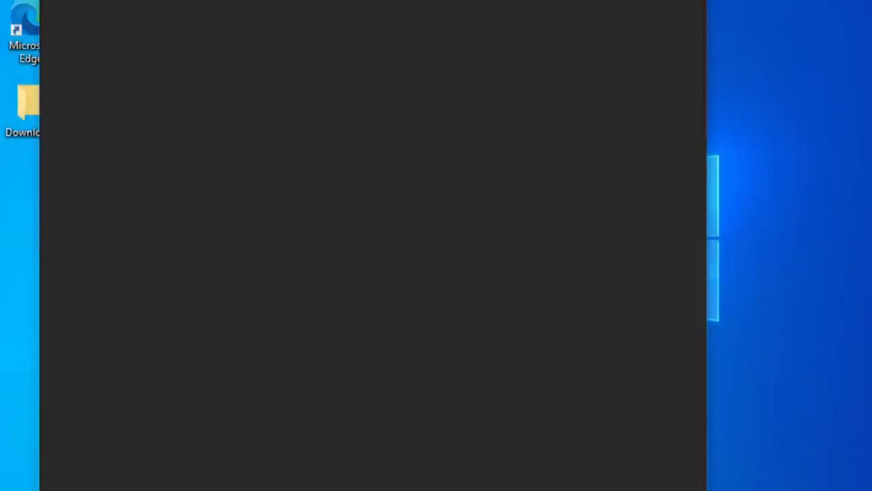
key("Return")
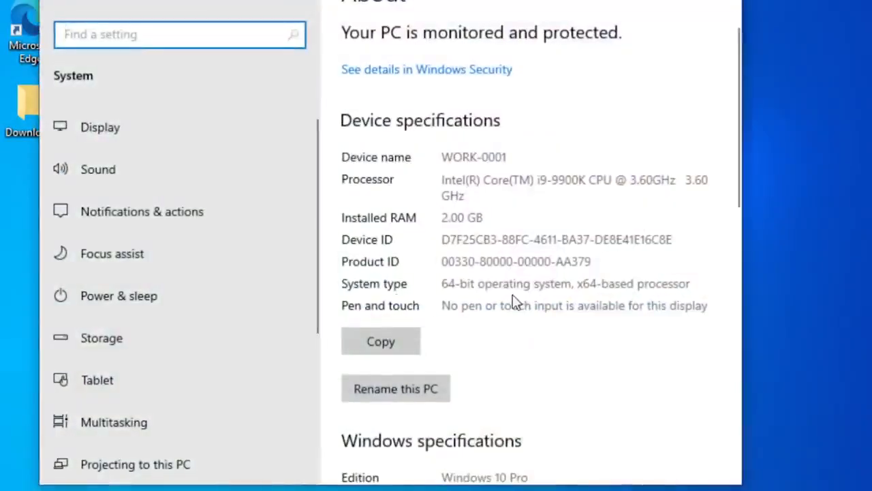
scroll(516, 304, "down", 5)
scroll(516, 305, "down", 5)
left_click(388, 287)
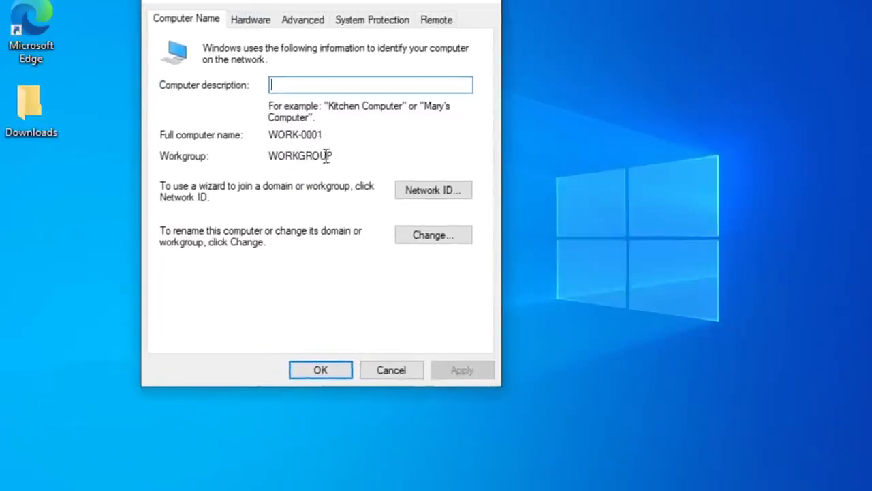
- Open the computer name and domain changes and set the computer name to WORK-0002
left_click(440, 236)
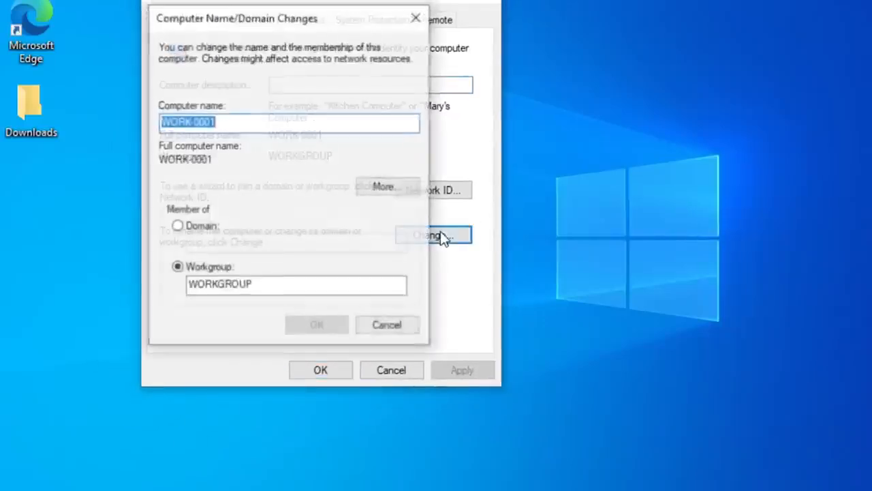
left_click(236, 124)
left_click_drag(215, 121, 210, 121)
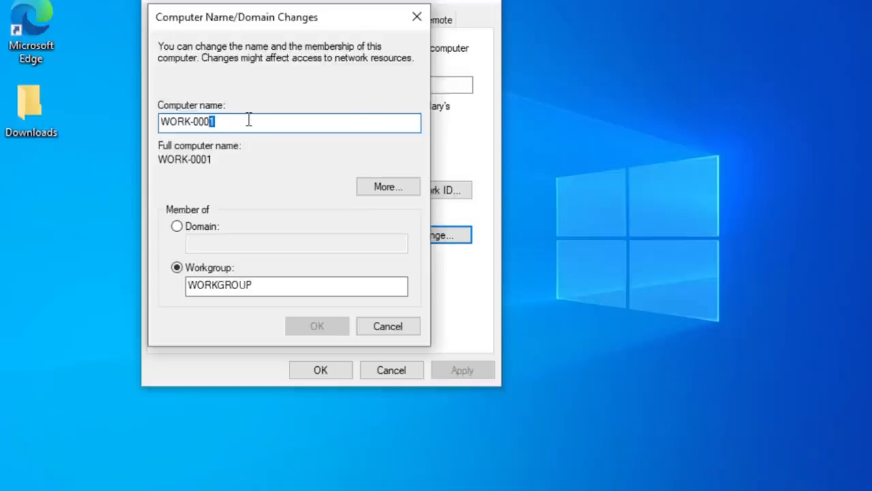
type("2")
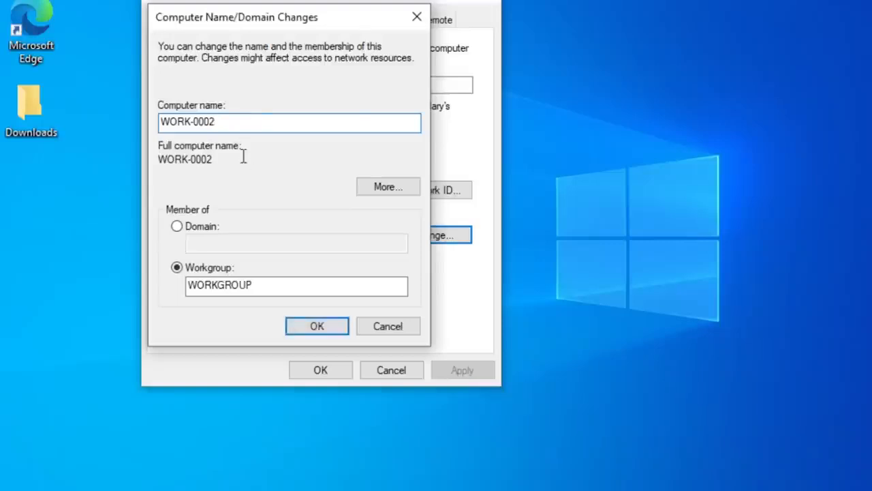
- Change the computer's membership from the workgroup to the domain newdomain.com and submit the name and domain changes
left_click(177, 227)
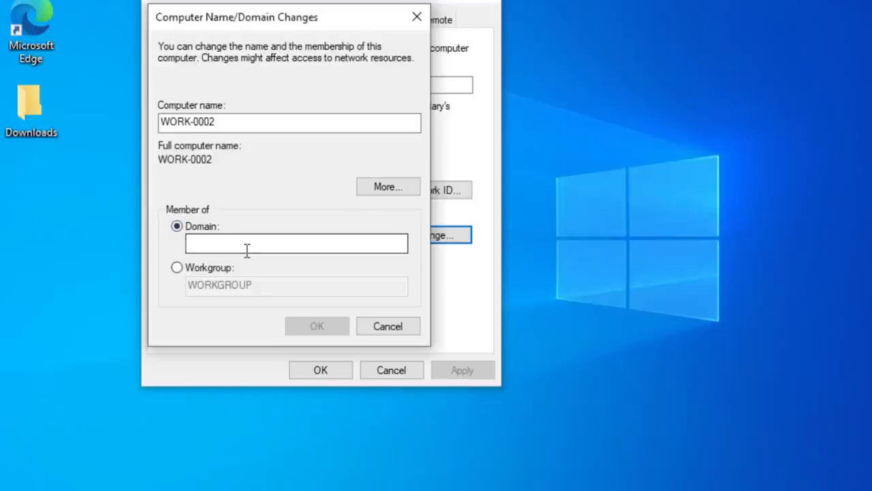
type("newdomain.com")
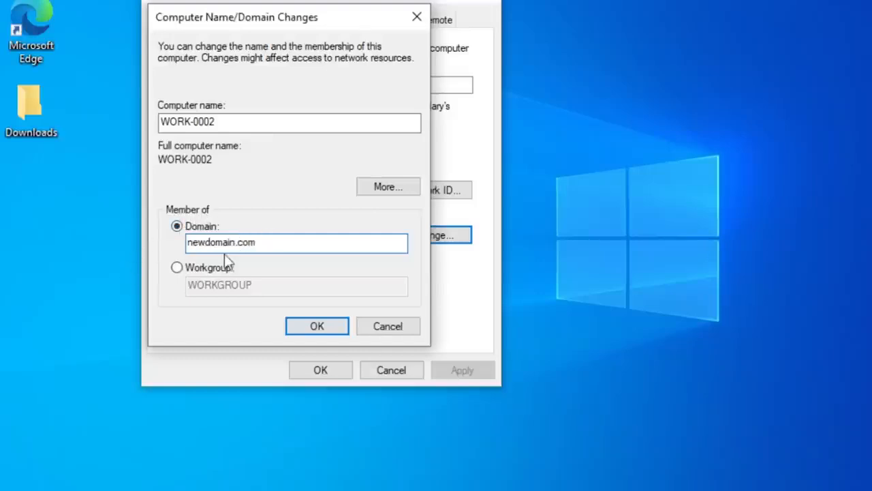
left_click_drag(264, 243, 186, 246)
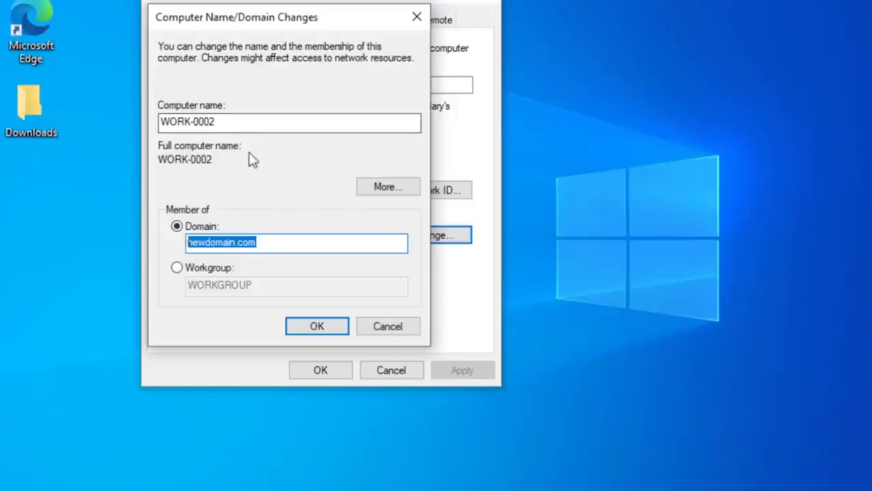
left_click(288, 243)
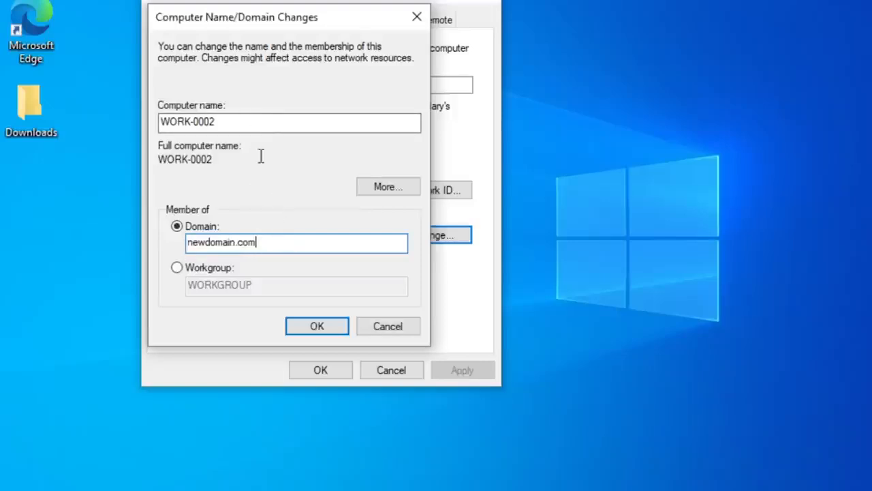
left_click(243, 120)
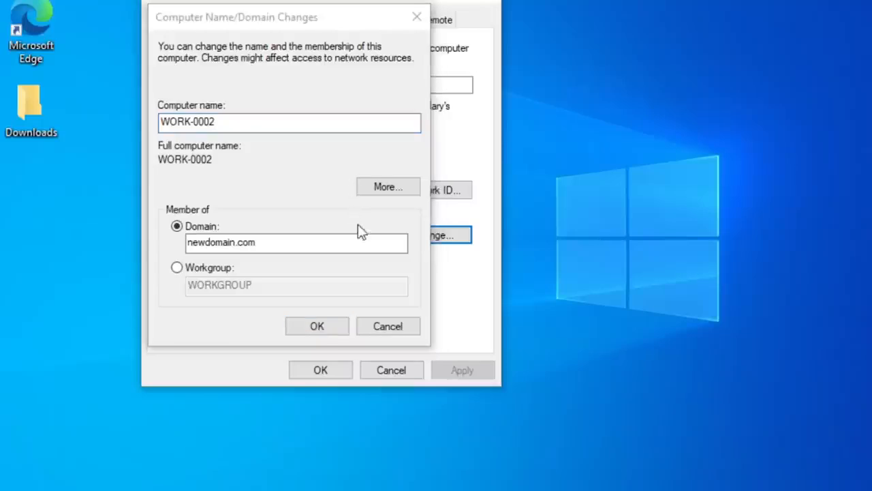
left_click(304, 328)
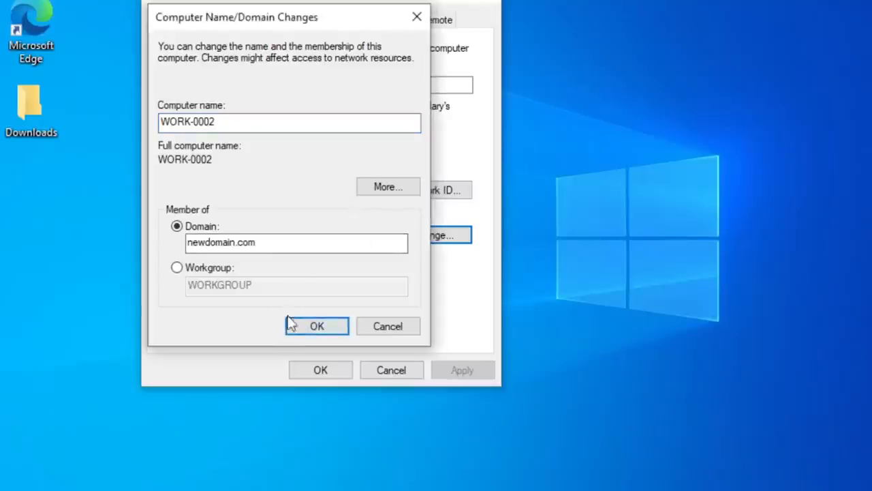
- Authorize joining the domain with the Administrator account and its password
type("Admin")
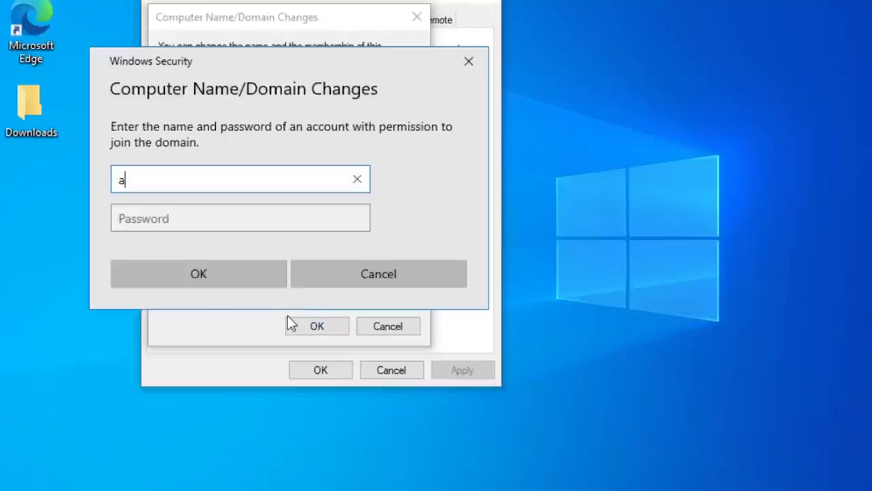
type("istrator")
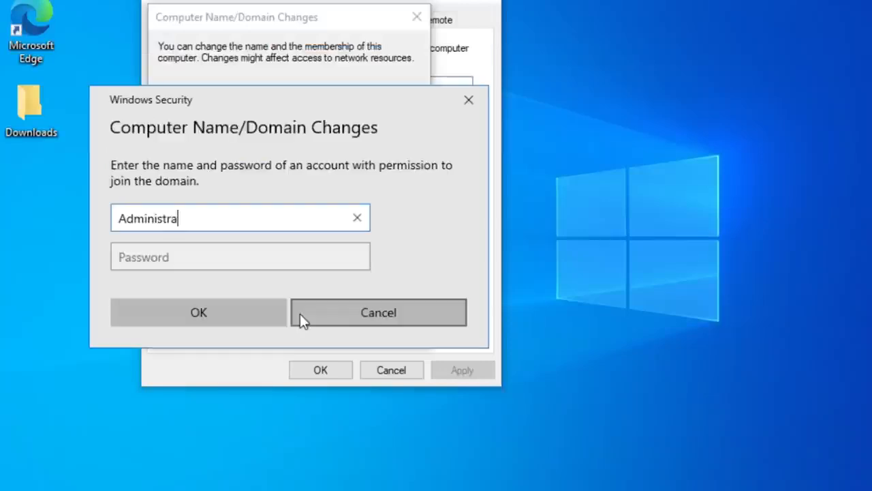
key("Tab")
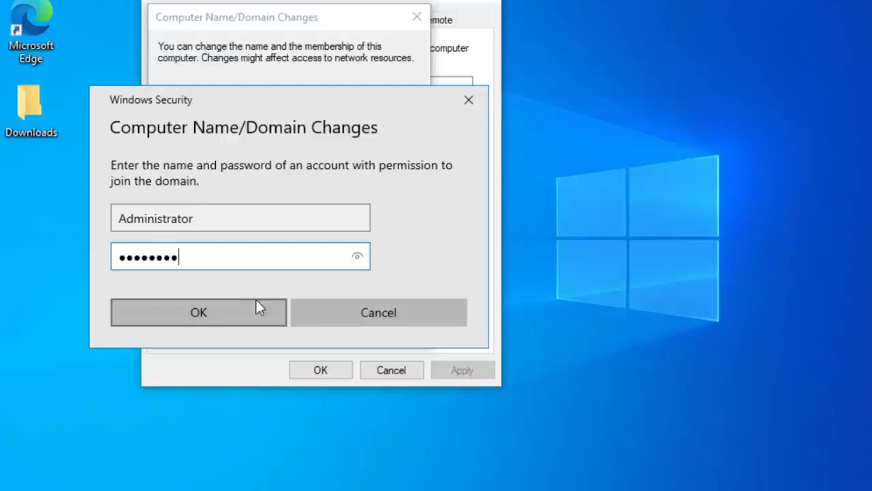
left_click(195, 315)
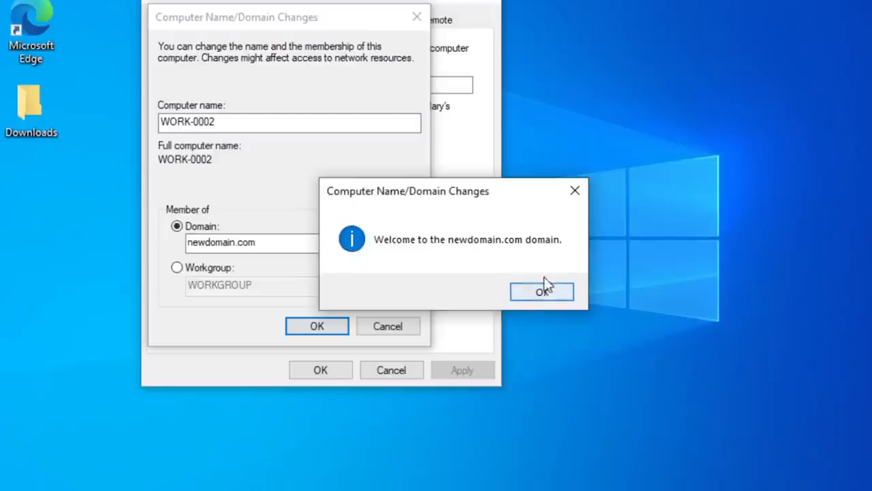
- Acknowledge the domain join and restart notices, close the system properties and restart the workstation to apply the changes
left_click(542, 292)
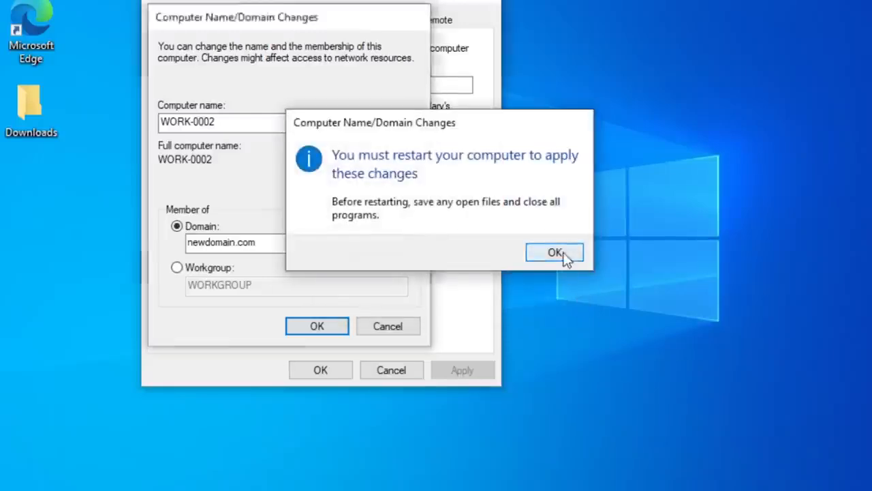
left_click(554, 253)
left_click(337, 364)
left_click(444, 243)
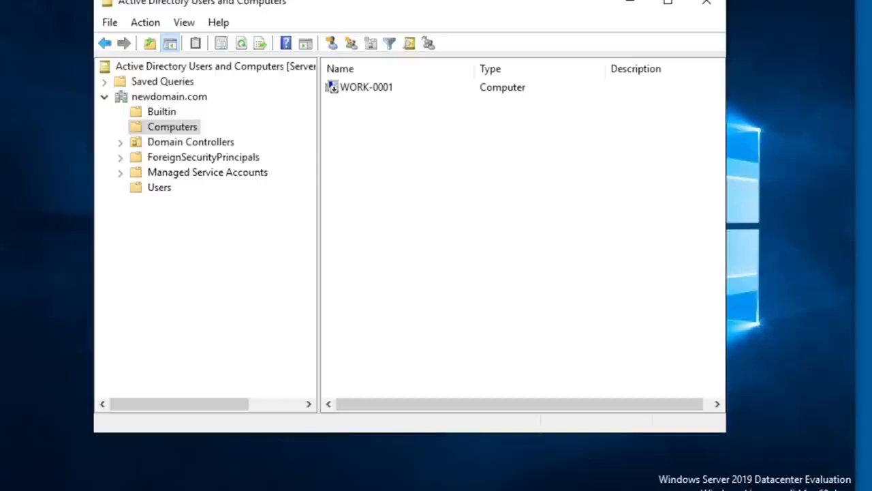
- On the server, refresh the Computers container in Active Directory Users and Computers and compare the WORK-0001 and WORK-0002 entries
left_click(149, 26)
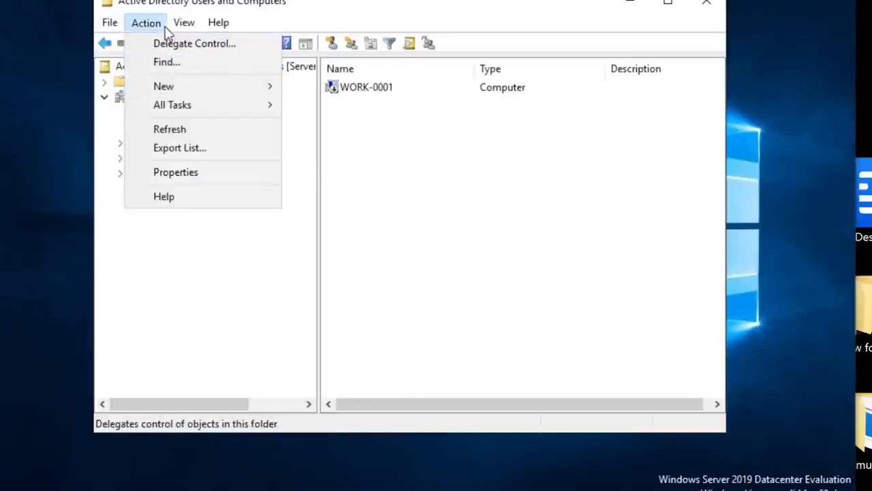
left_click(173, 131)
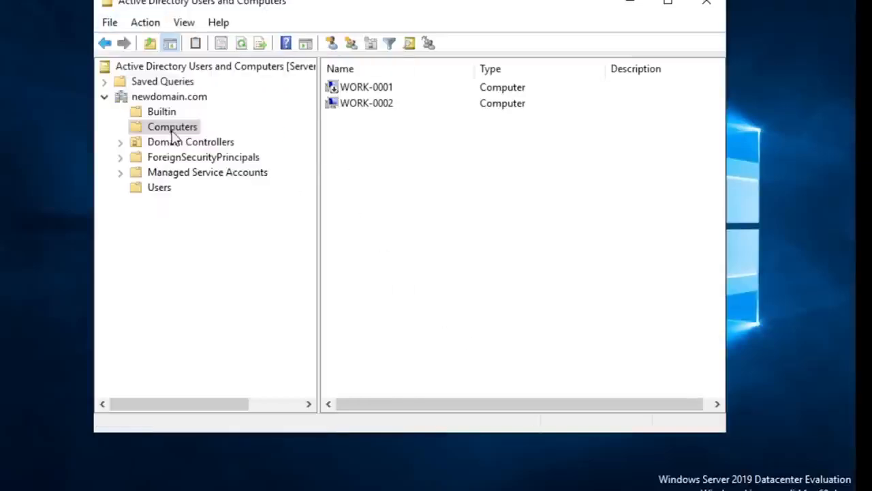
left_click(367, 105)
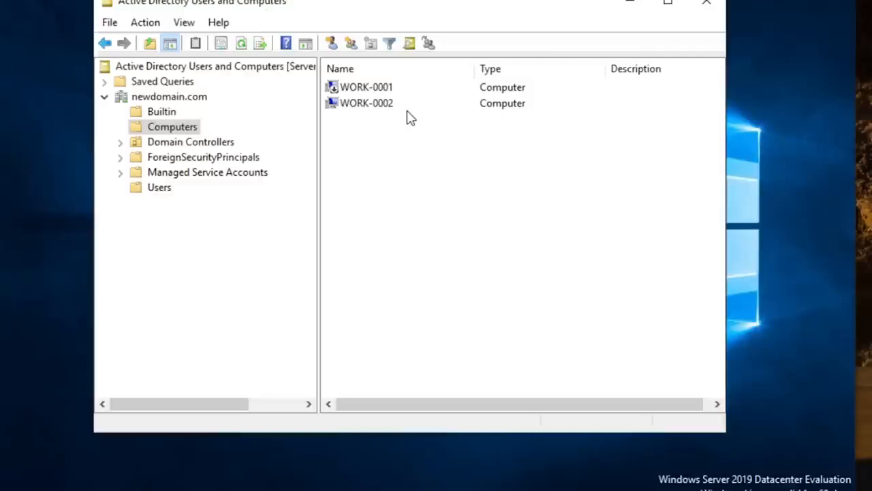
left_click(366, 90)
left_click(359, 103)
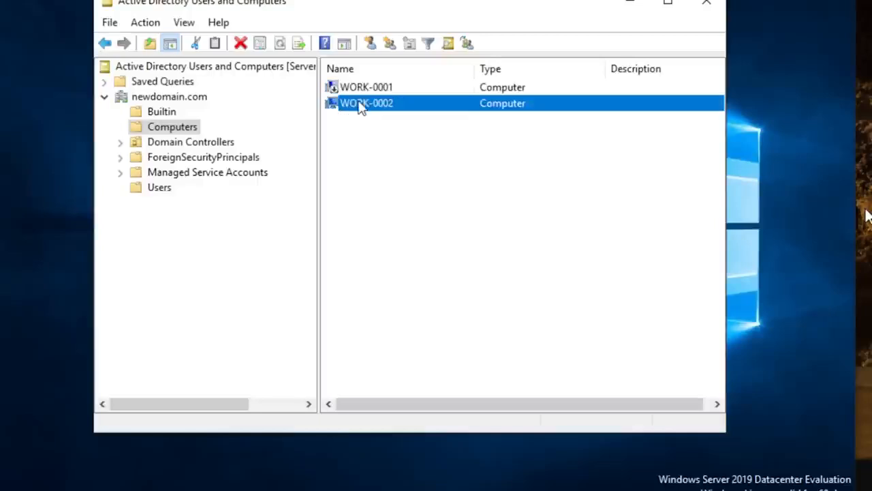
left_click(370, 88)
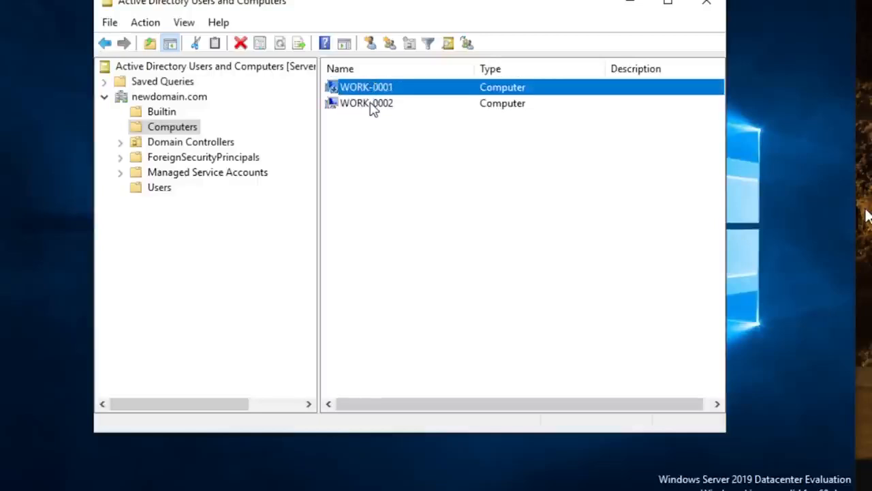
left_click(373, 110)
left_click(368, 142)
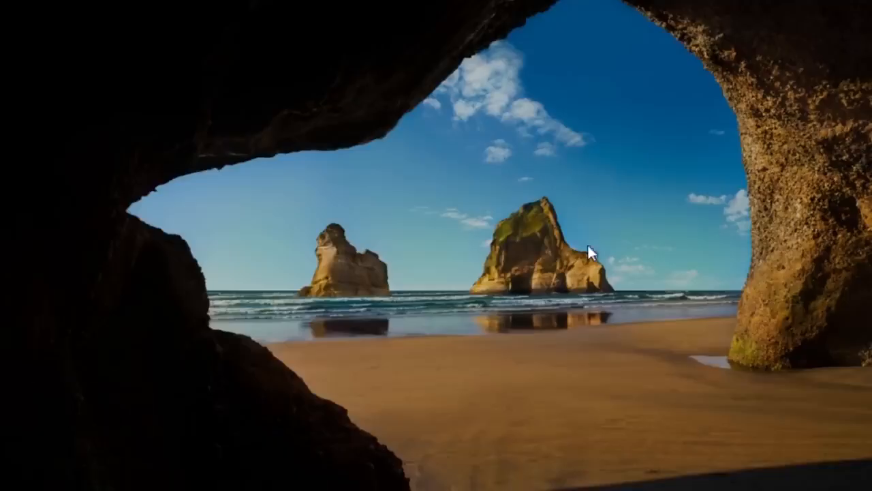
- Sign in to the restarted workstation's computer1 account by entering the account password
type("•••")
key("BackSpace")
key("BackSpace")
type("•••••••")
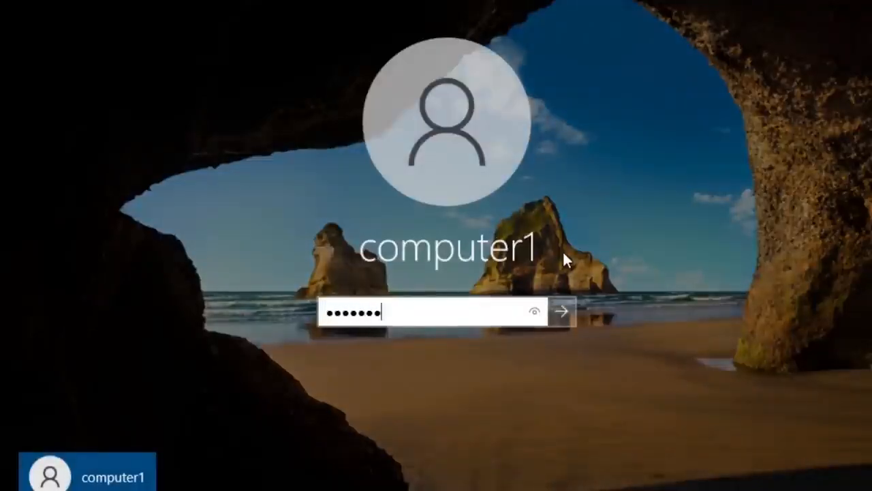
key("Return")
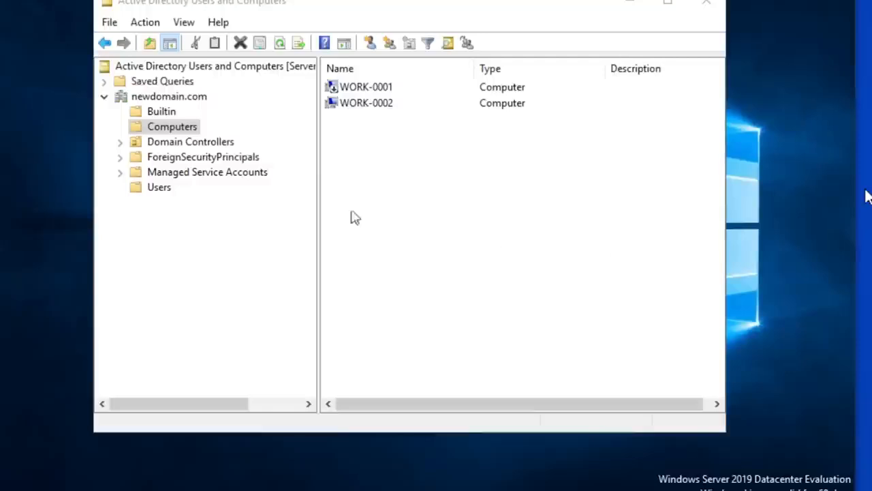
- On the server, open the Users container of newdomain.com and start creating a new user object in it
left_click(160, 188)
left_click(381, 88)
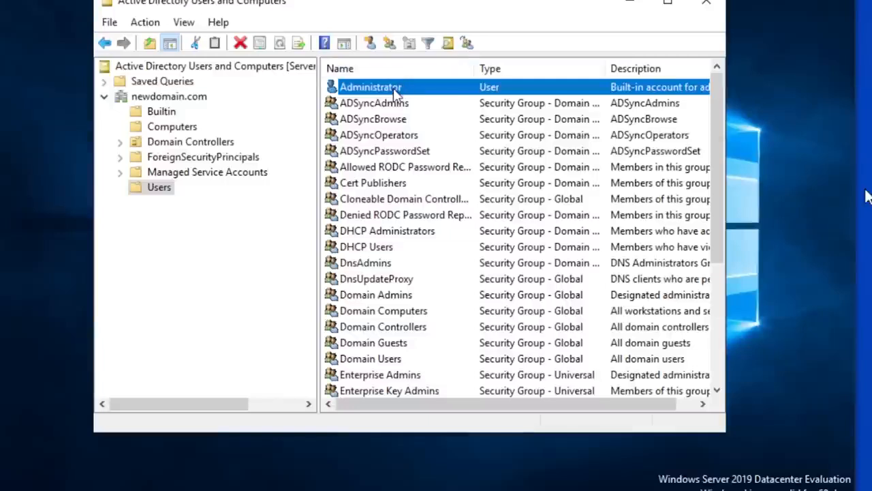
right_click(149, 189)
left_click(150, 190)
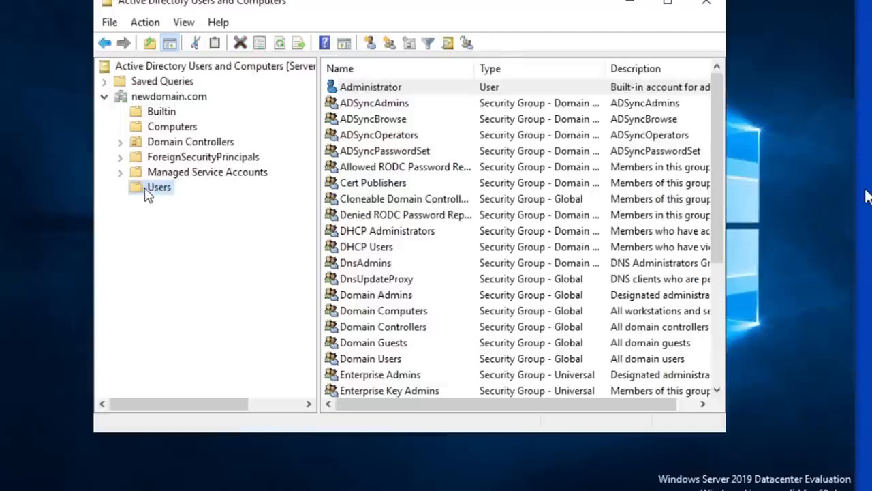
right_click(159, 193)
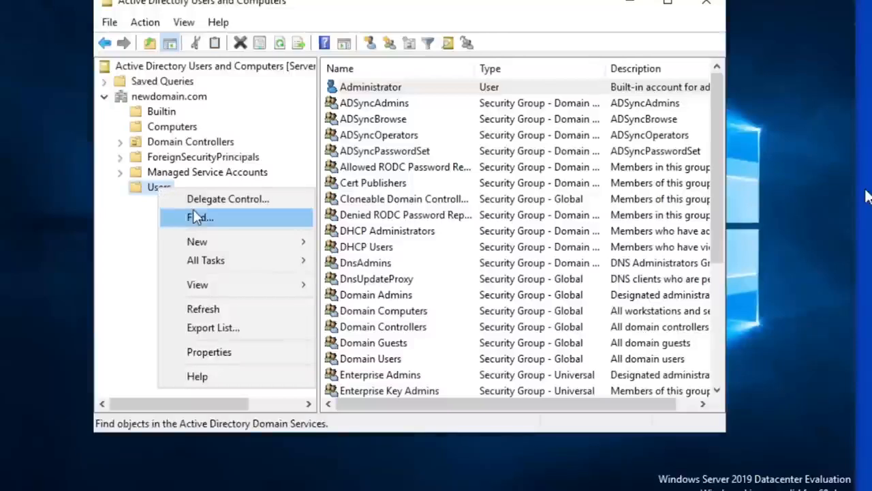
left_click(141, 187)
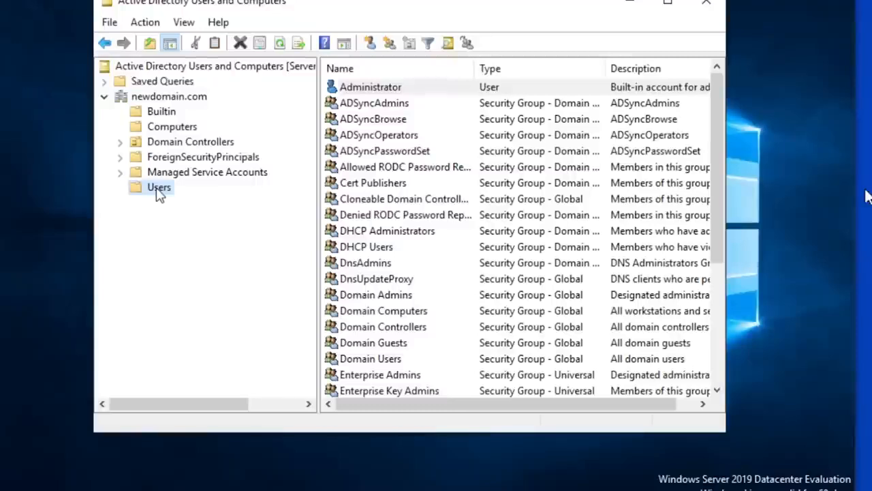
right_click(159, 193)
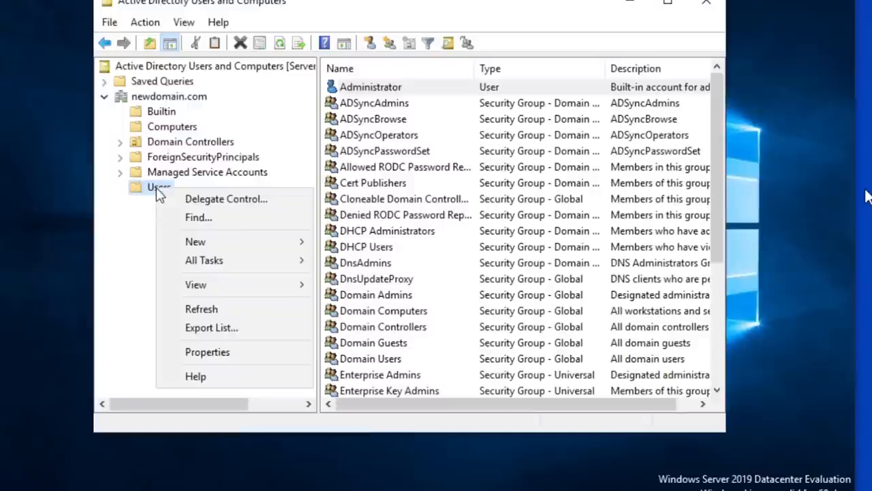
mouse_move(228, 244)
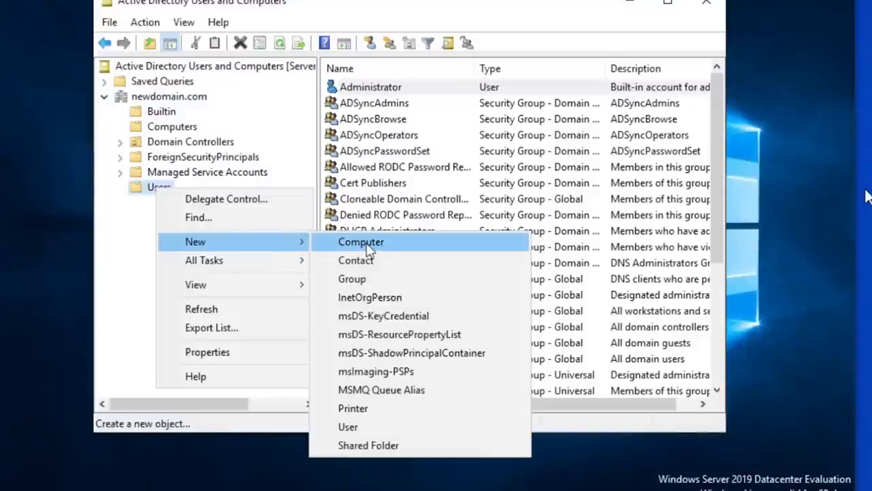
left_click(387, 436)
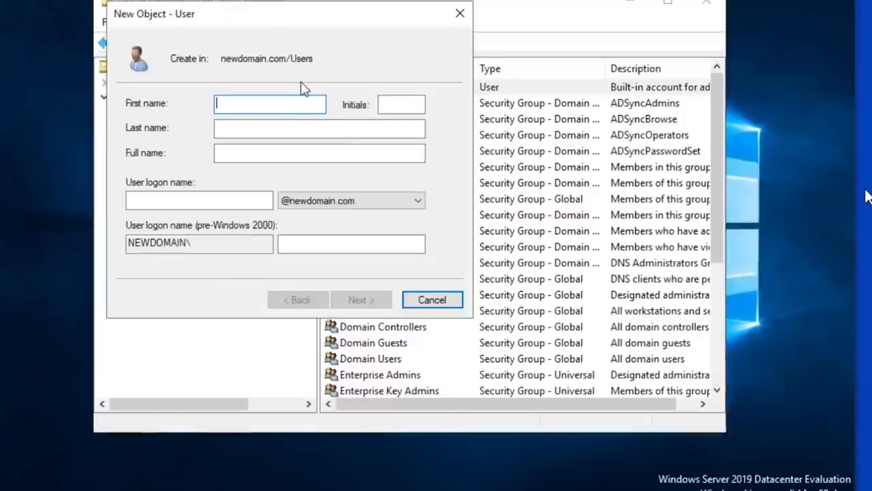
type("cobu")
key("Tab")
key("Tab")
type("man")
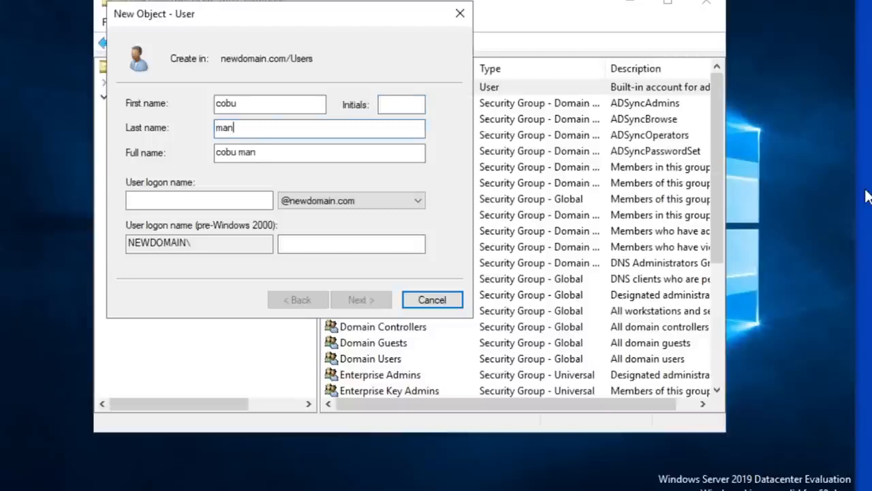
left_click(189, 203)
type("cobuman")
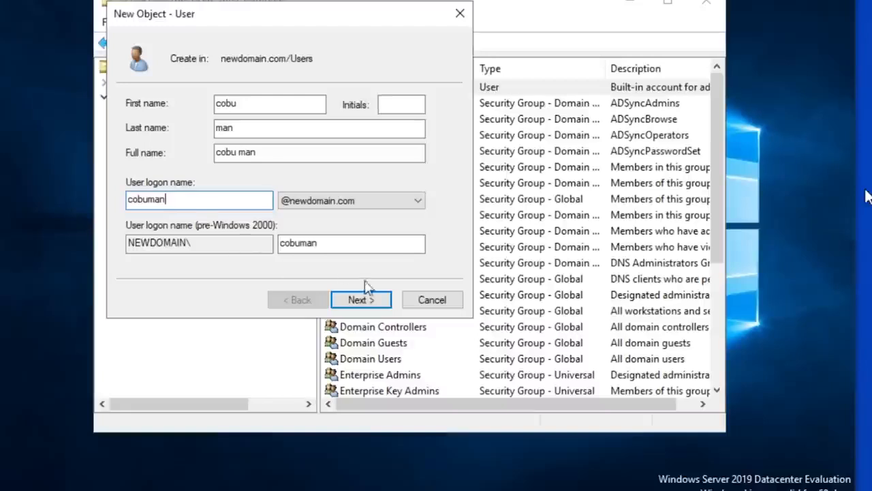
left_click(375, 300)
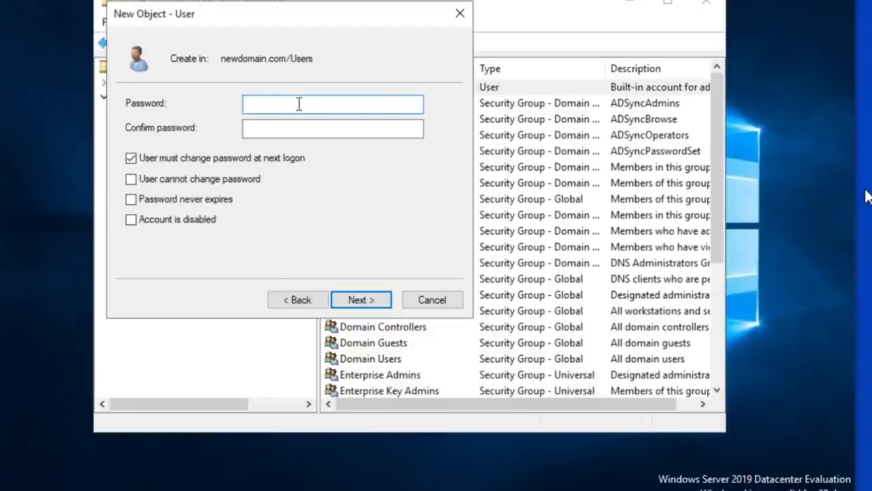
- Enter and confirm the new user's password, keep the required password change at next logon, and finish creating the account
type("•••••••••")
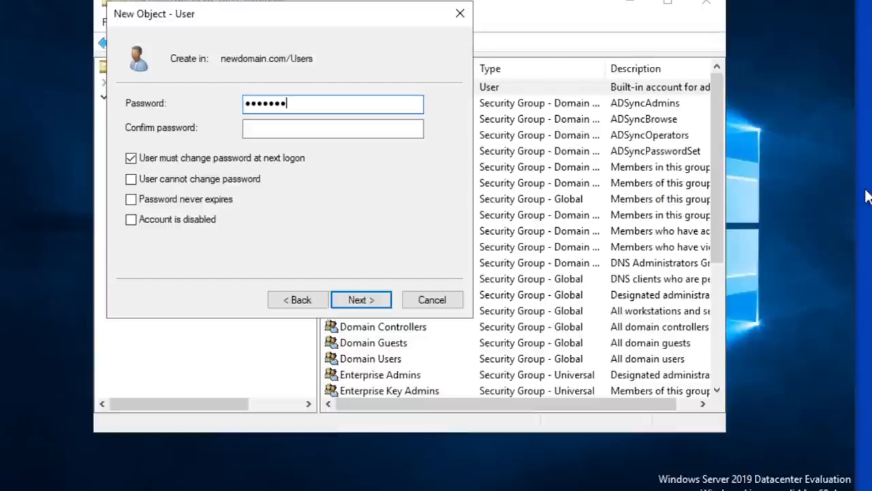
key("Tab")
type("••••••")
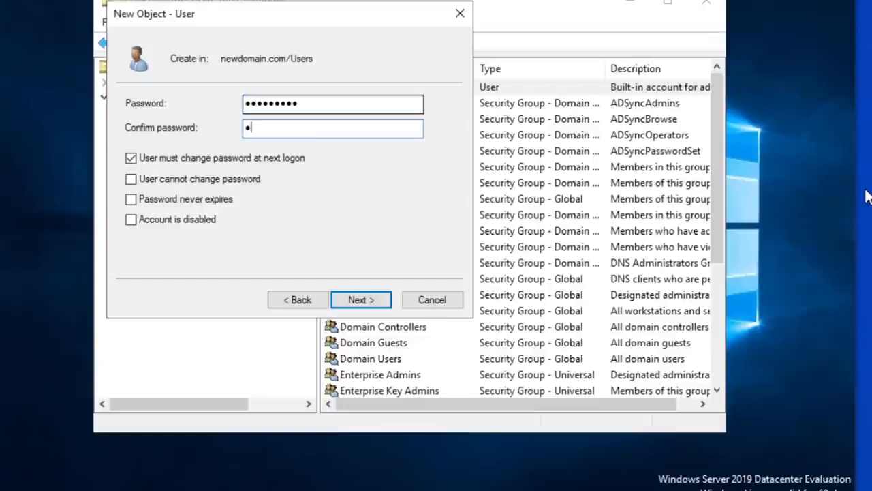
type("•••")
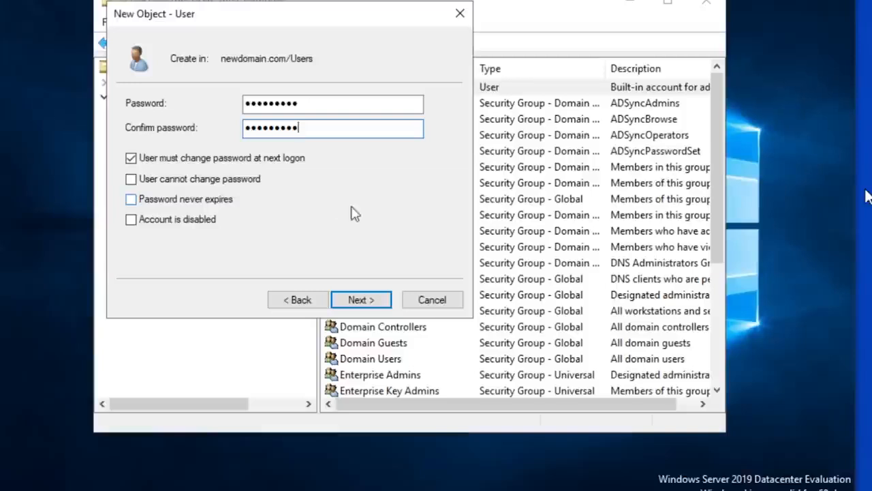
left_click(361, 301)
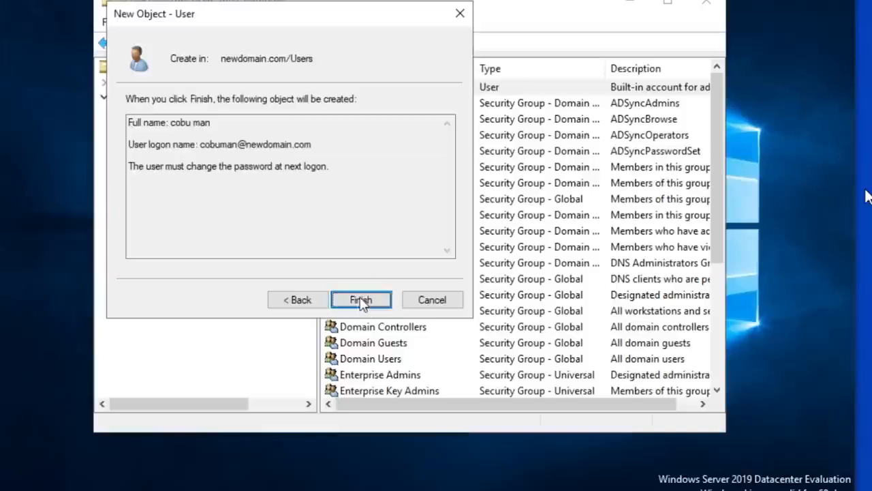
left_click(361, 301)
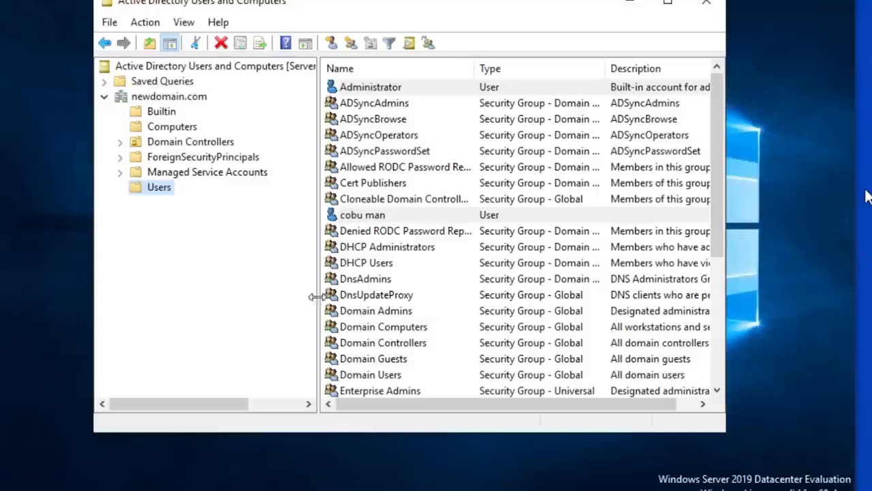
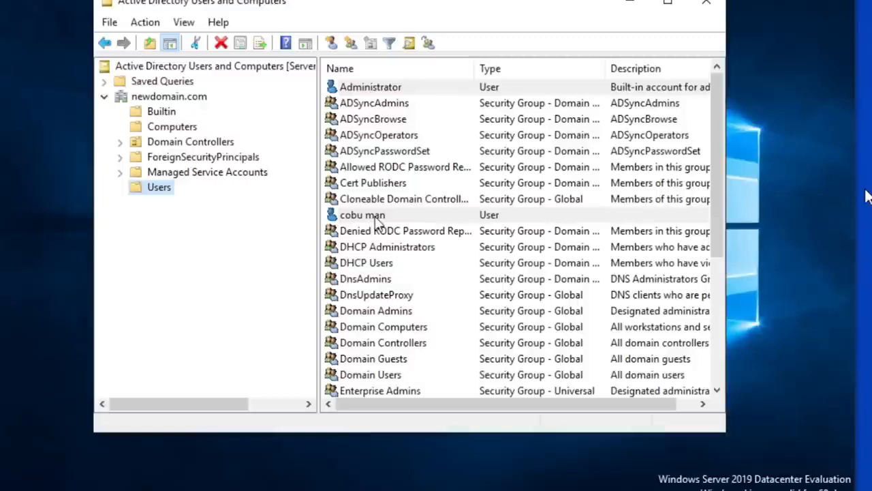
- Check the contents of the Tech Support unit under Domain Controllers, and find the new user account in the Users container
left_click(121, 143)
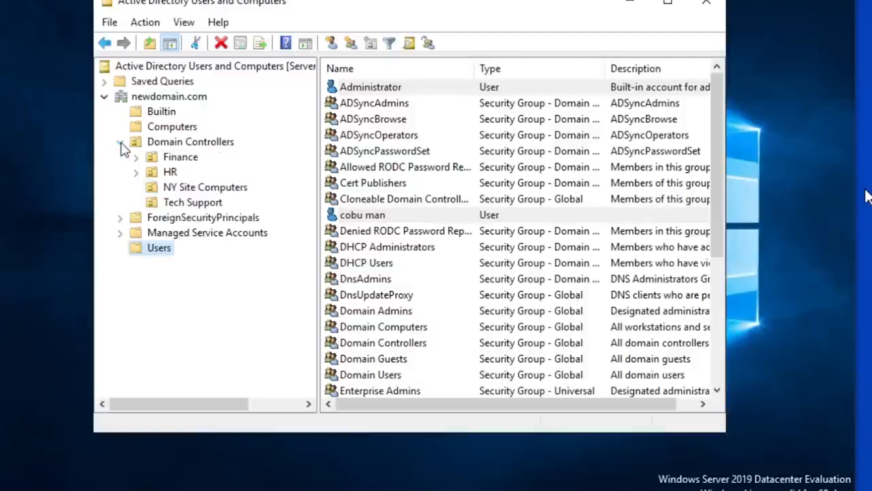
left_click(180, 205)
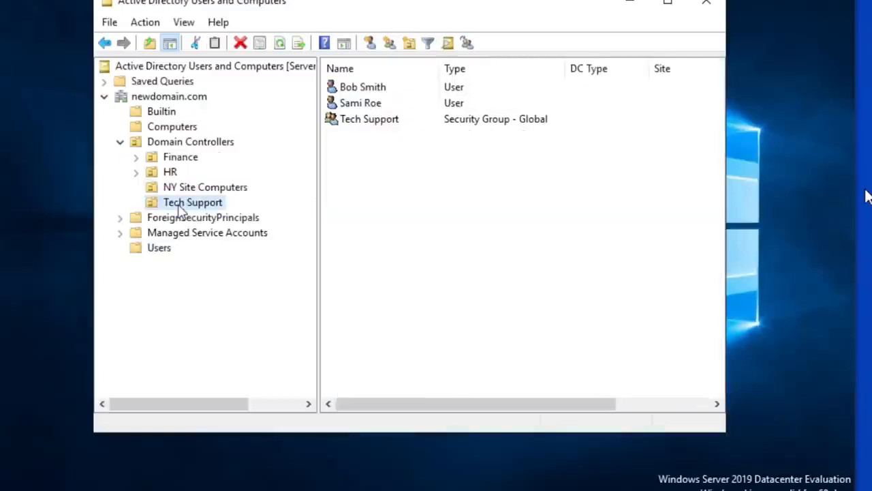
left_click(156, 249)
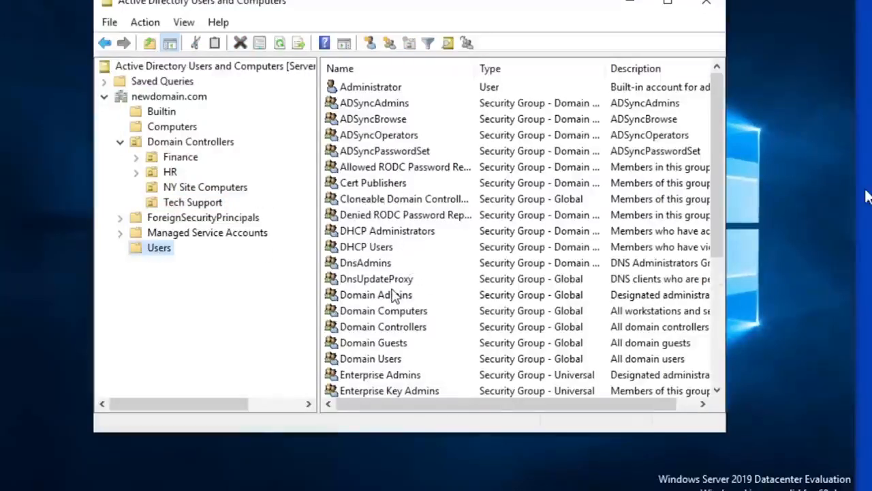
scroll(393, 298, "down", 1)
scroll(393, 298, "up", 1)
scroll(393, 298, "down", 2)
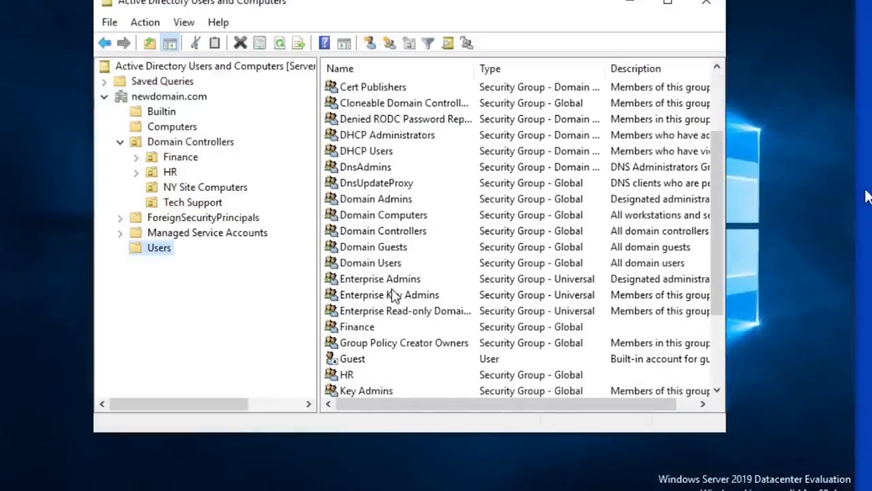
scroll(393, 298, "down", 3)
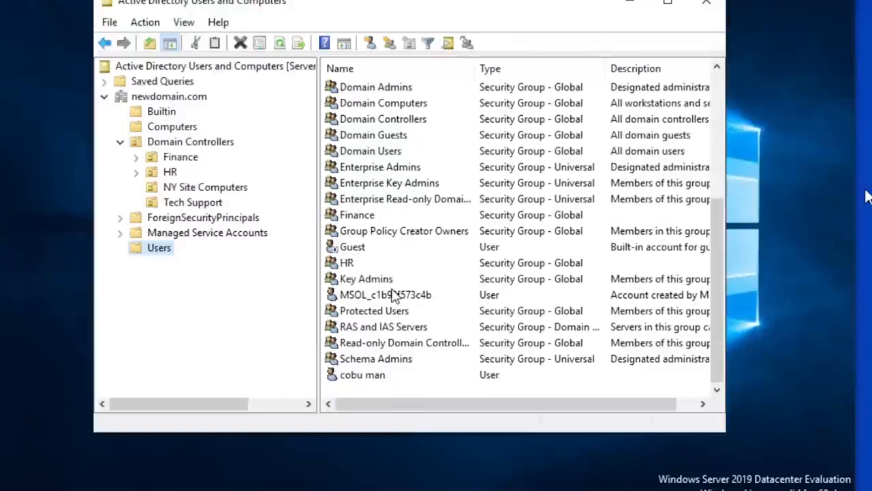
- Move the new user account from Users into Domain Controllers/Tech Support, and open the Tech Support unit to check it
left_click(364, 381)
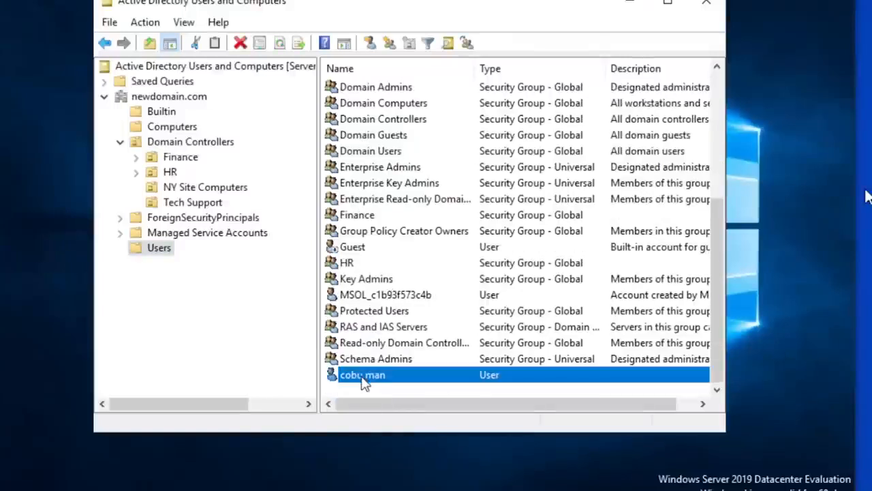
right_click(364, 383)
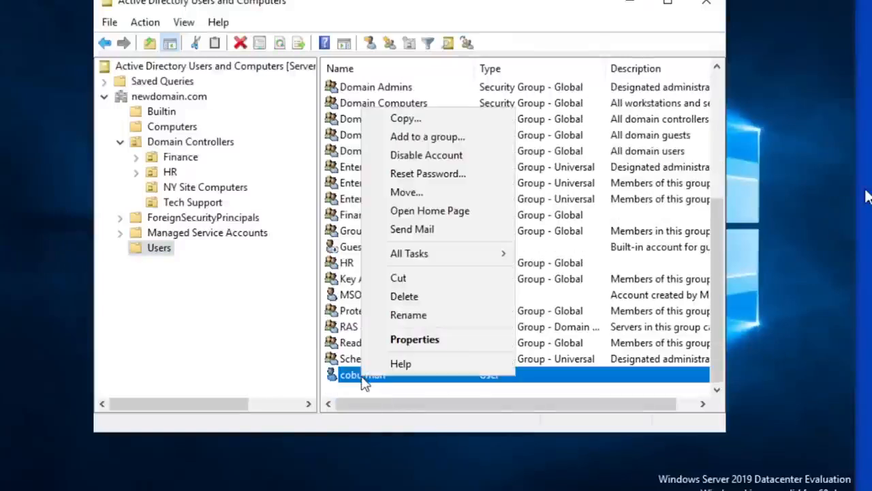
left_click(434, 193)
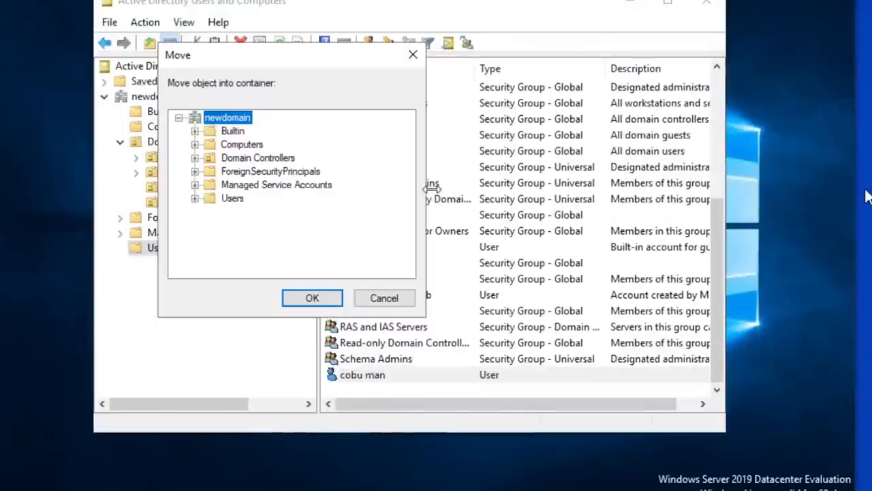
left_click(195, 158)
left_click(281, 214)
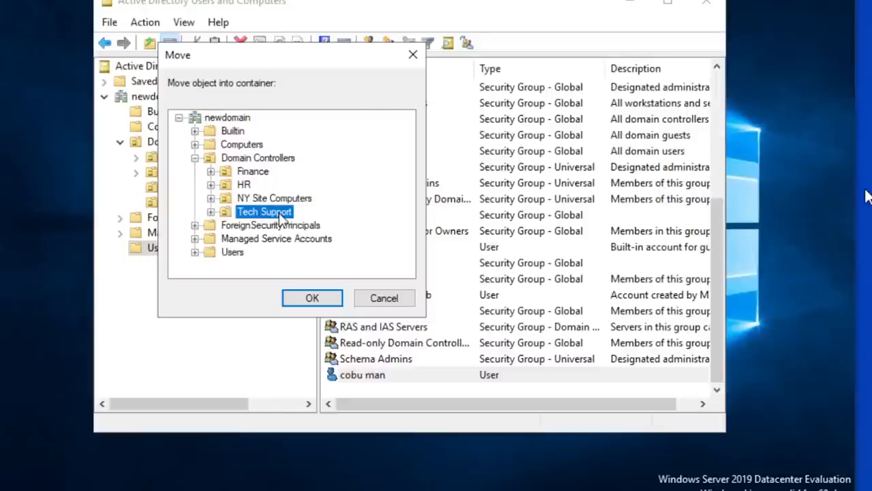
left_click(313, 298)
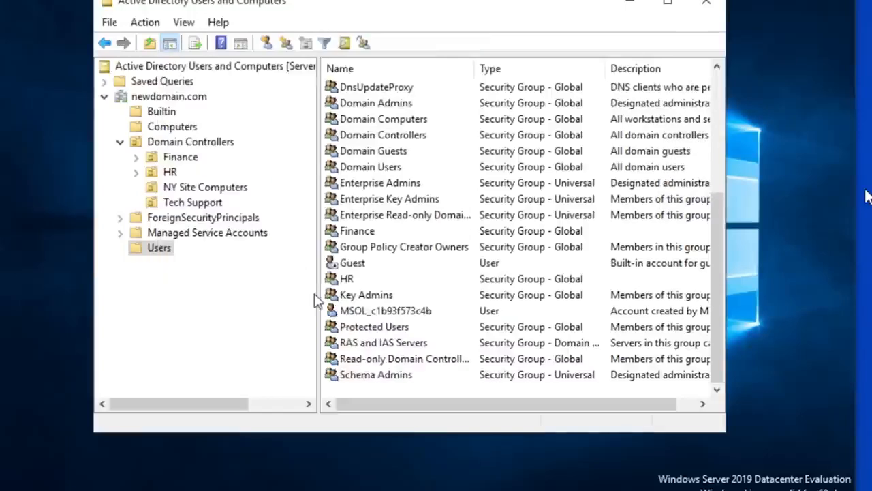
left_click(187, 206)
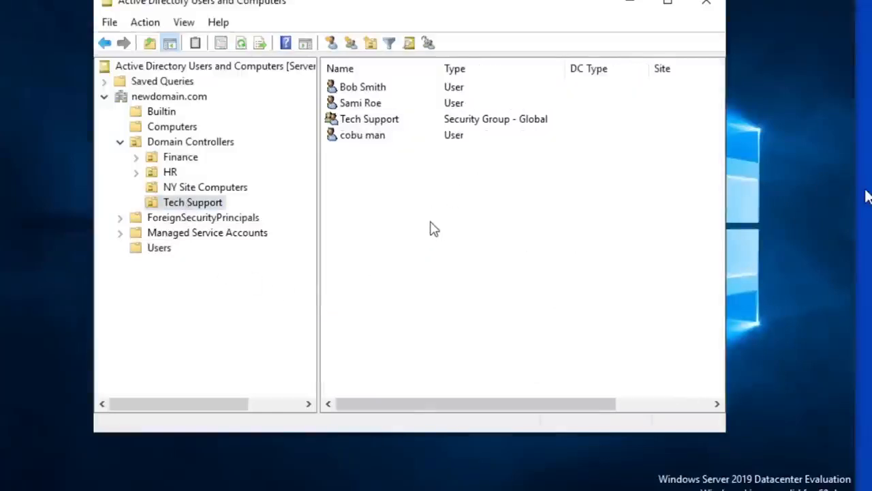
- Open the properties of the new user in the Tech Support unit and show its group memberships
left_click(377, 126)
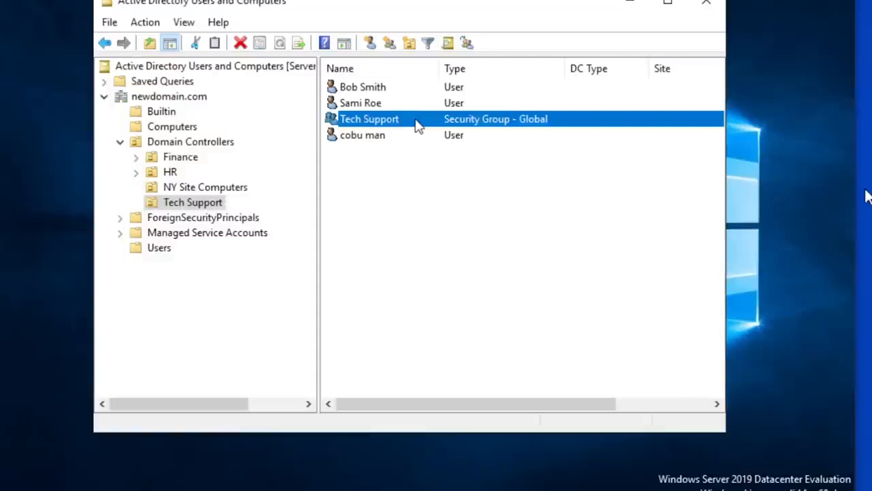
left_click(380, 137)
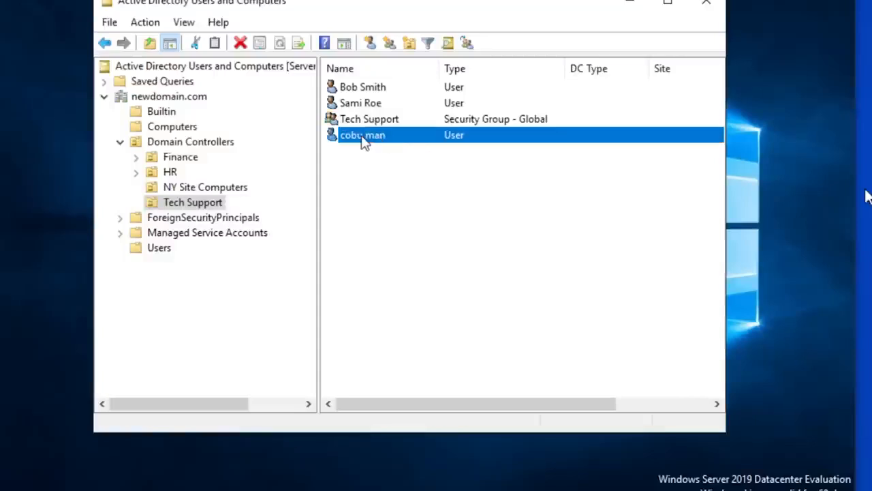
right_click(364, 140)
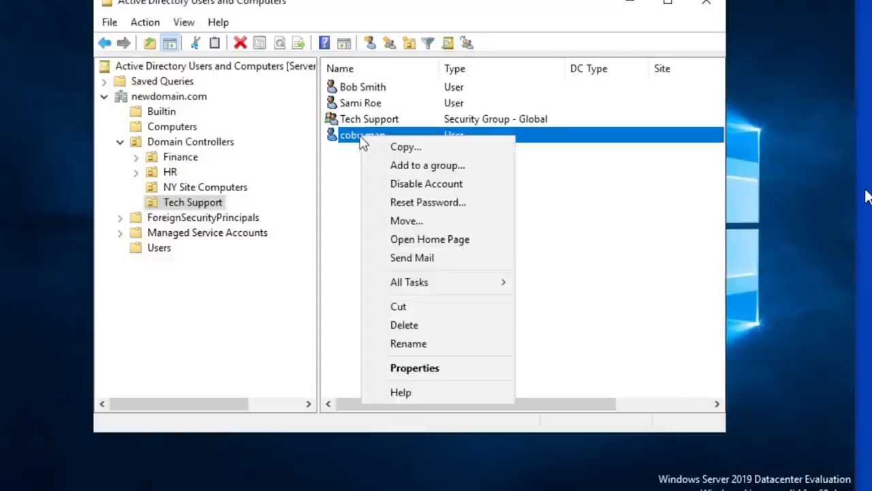
left_click(432, 366)
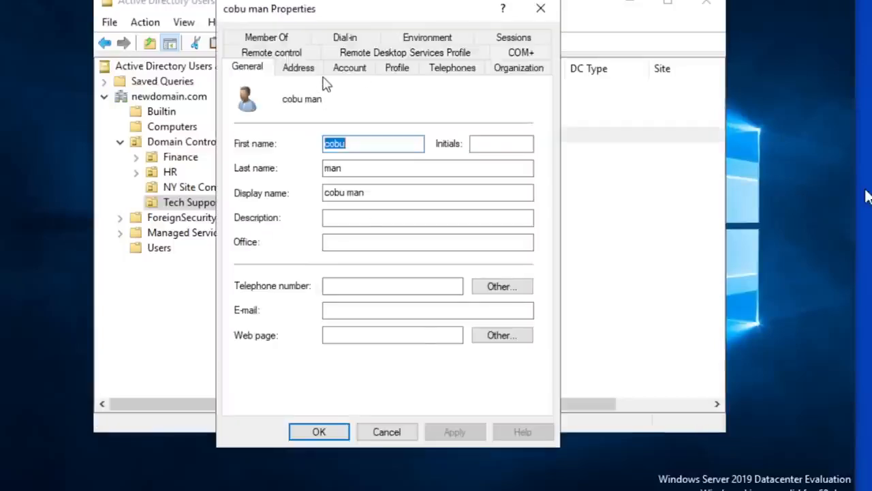
left_click(267, 37)
left_click_drag(395, 16, 441, 6)
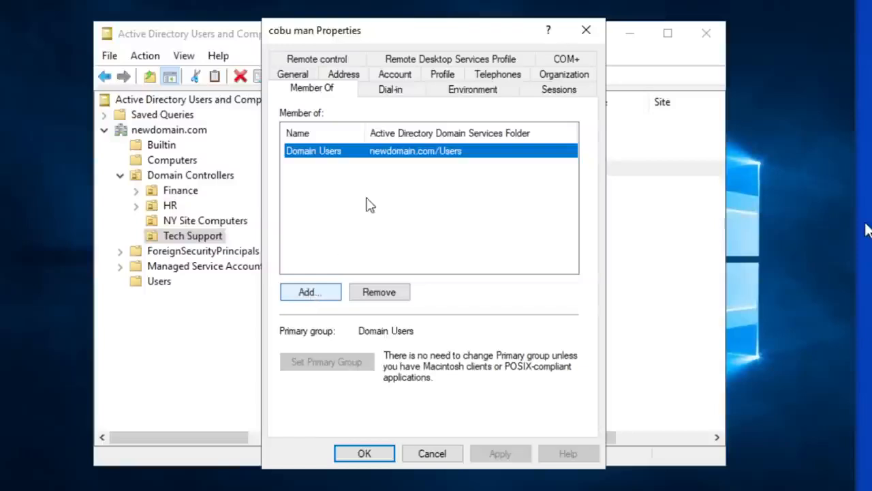
- Add the user to the Tech Support group, verifying the group name, and apply the membership change
left_click(318, 296)
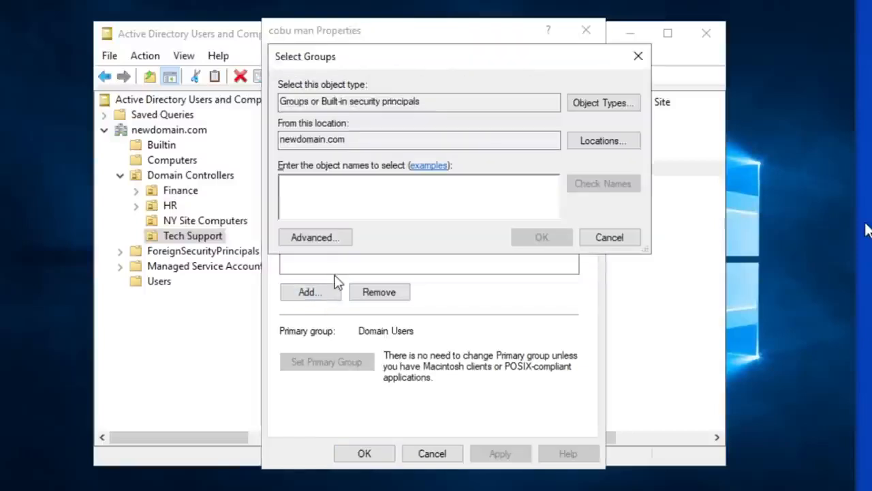
type("tech support")
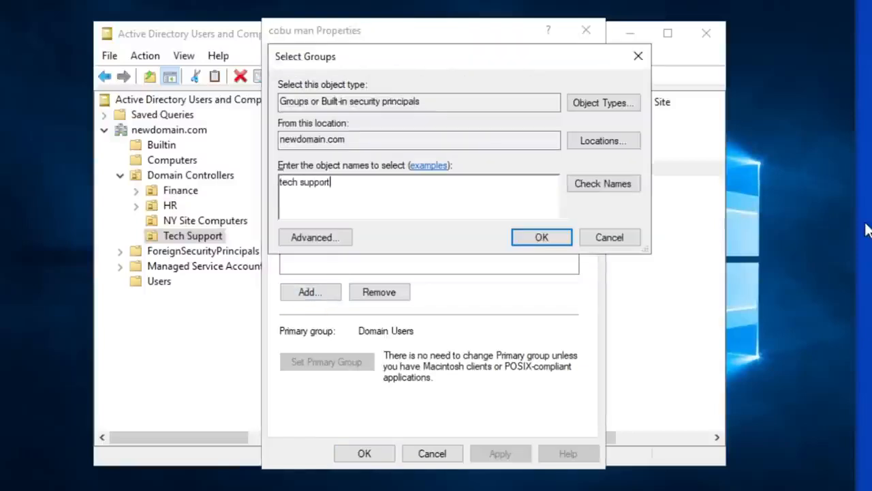
left_click(611, 187)
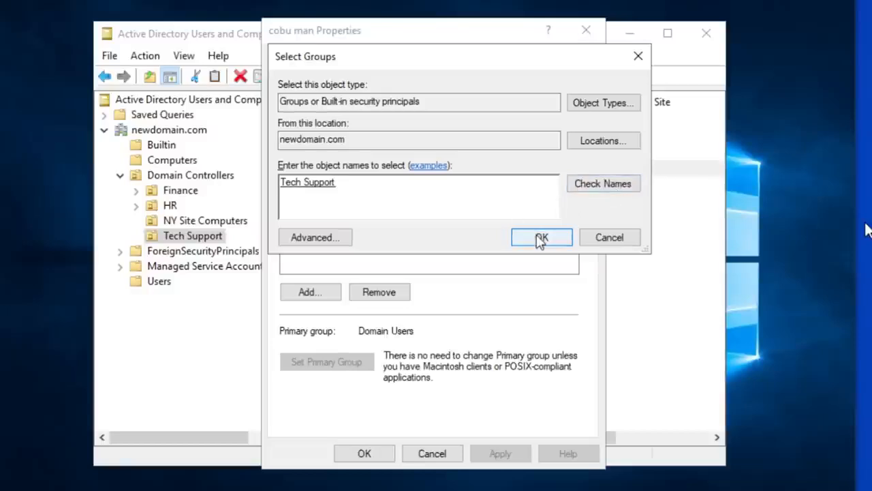
left_click(540, 240)
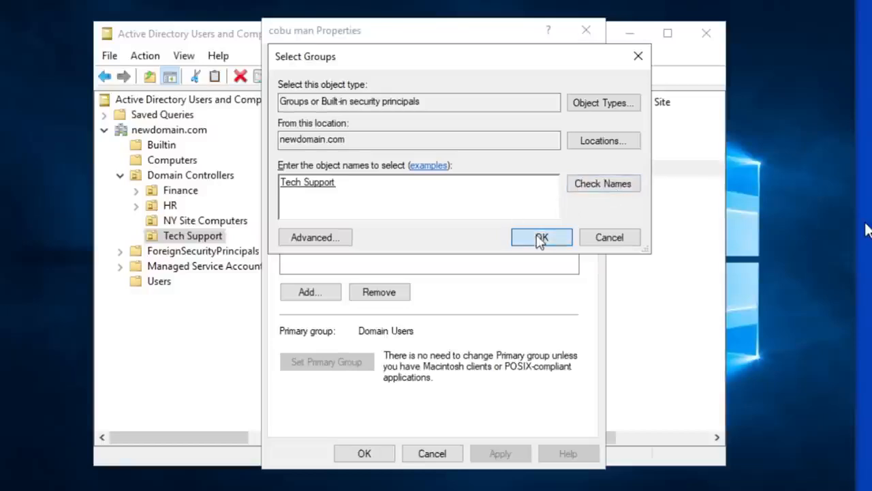
left_click(505, 458)
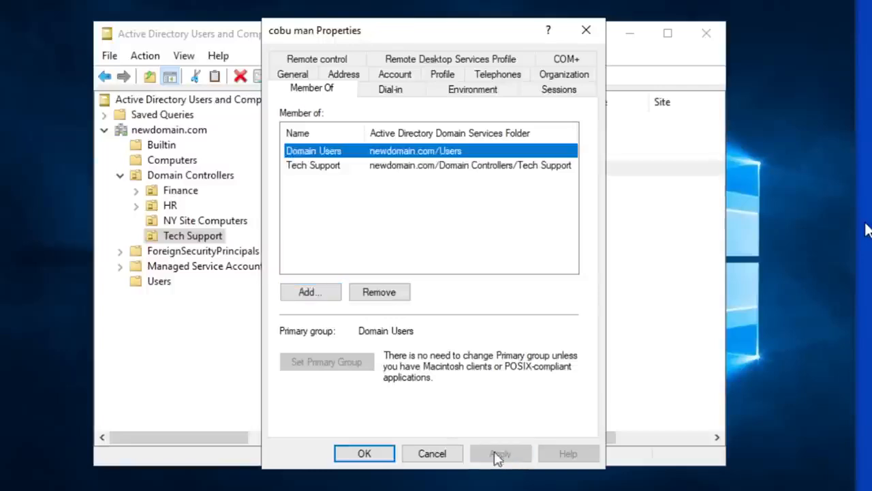
left_click(365, 454)
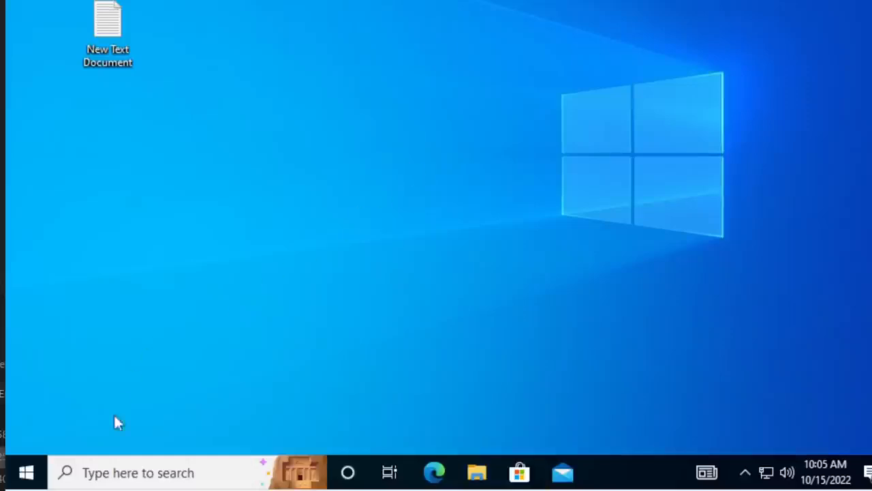
- On the workstation, search for "user", open the local users and groups editor, and show its Groups folder
left_click(27, 473)
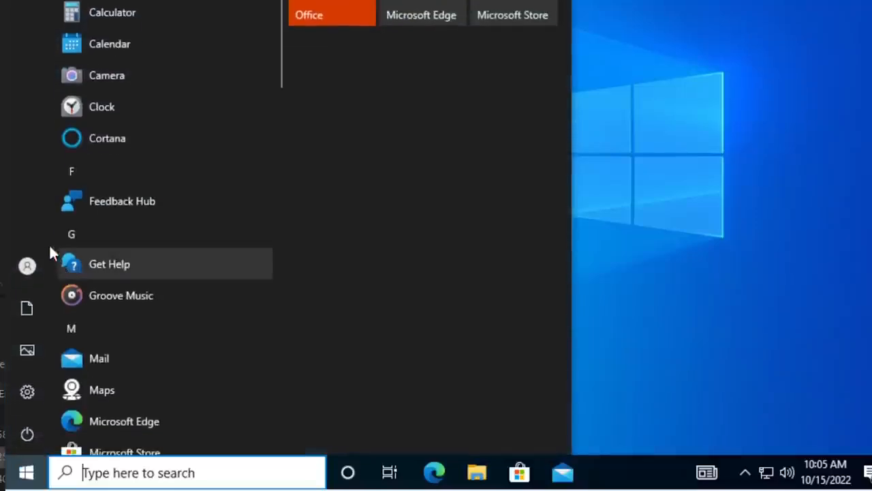
mouse_move(32, 261)
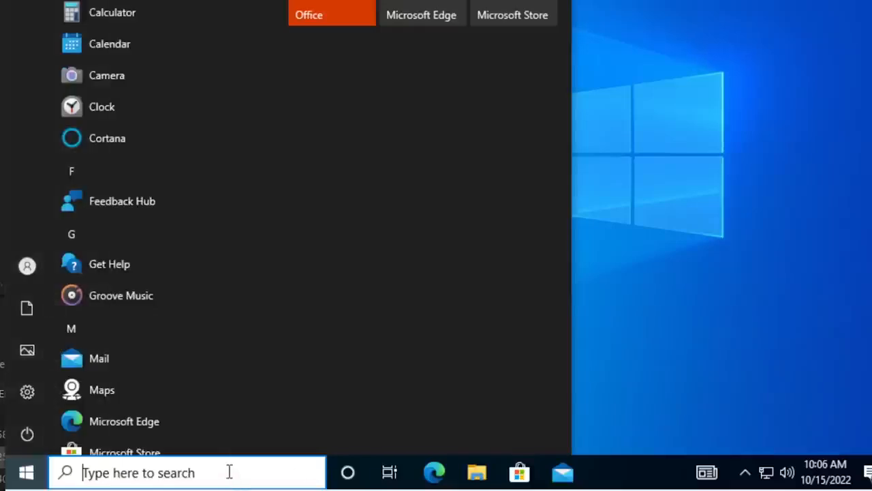
type("user")
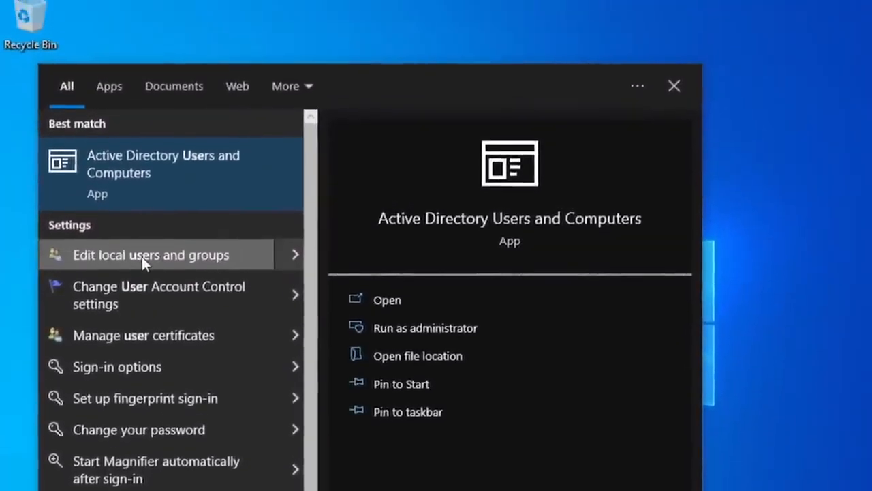
left_click(142, 228)
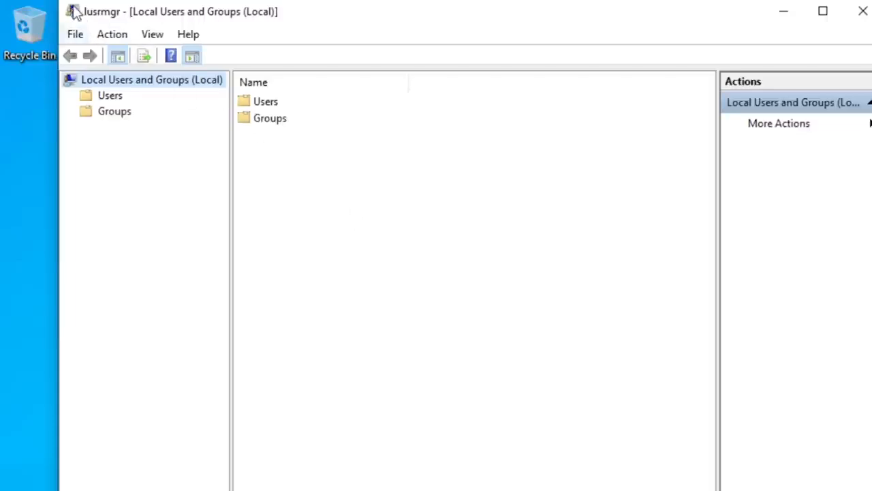
left_click_drag(60, 4, 123, 154)
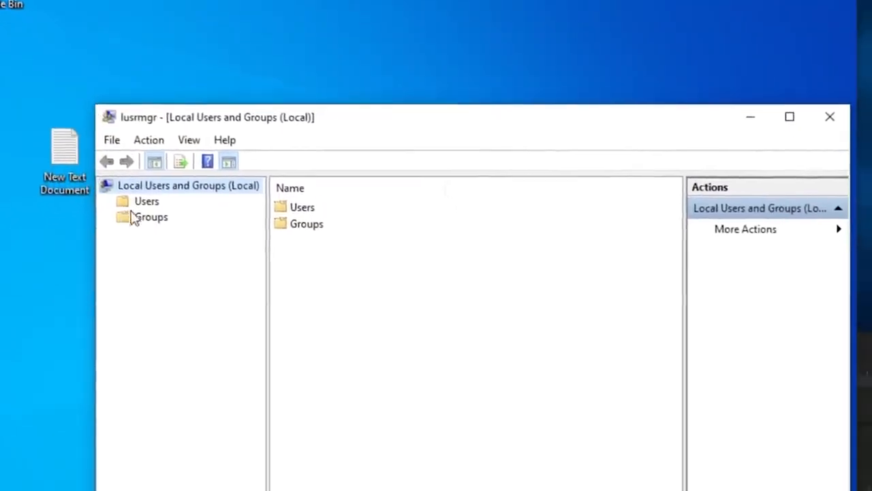
left_click(134, 217)
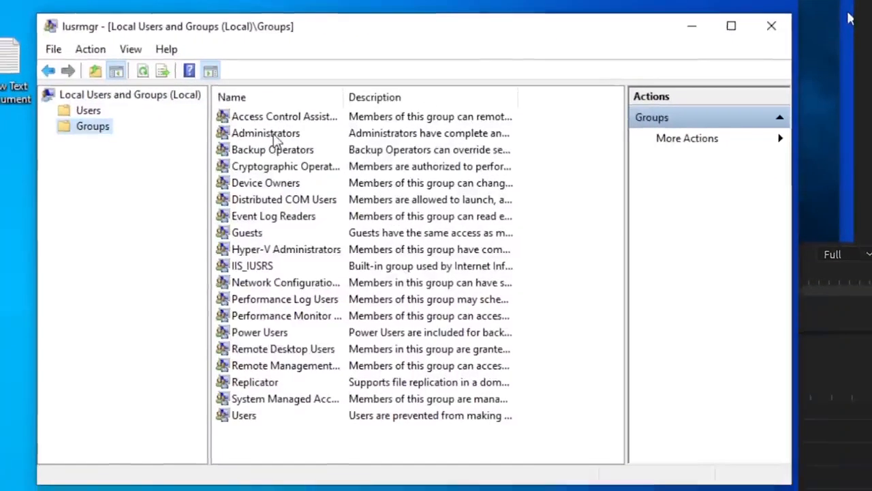
- Try to add the new domain user from newdomain.com to the workstation's local Administrators group and apply the change
left_click(276, 136)
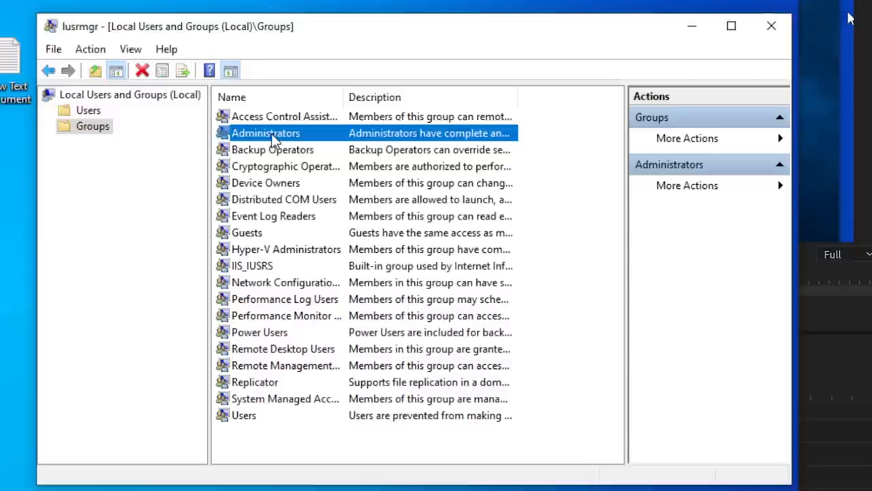
double_click(272, 134)
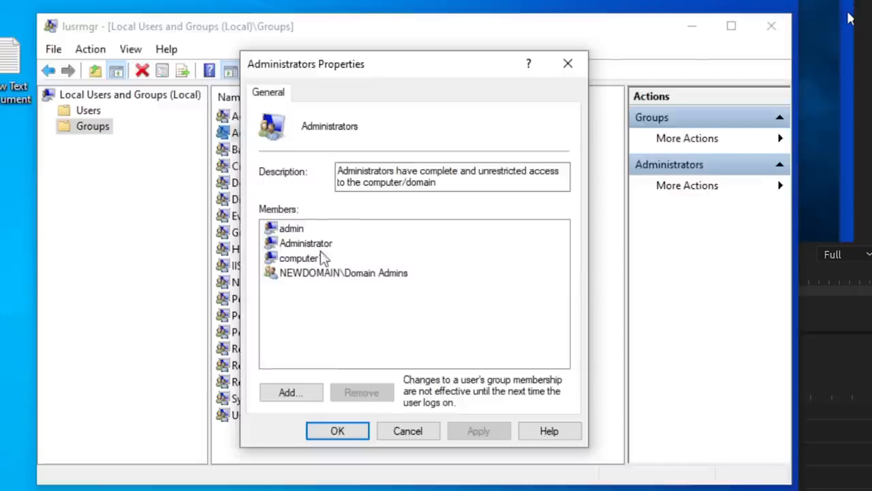
left_click(293, 392)
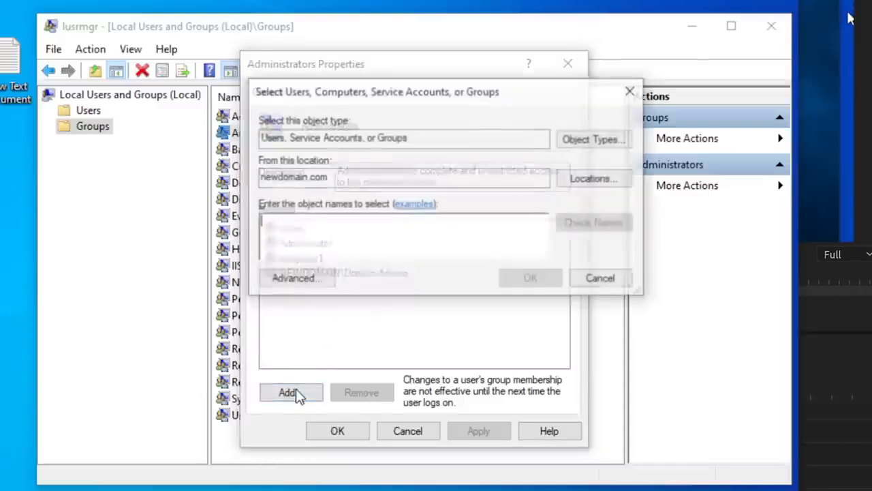
type("cobuman")
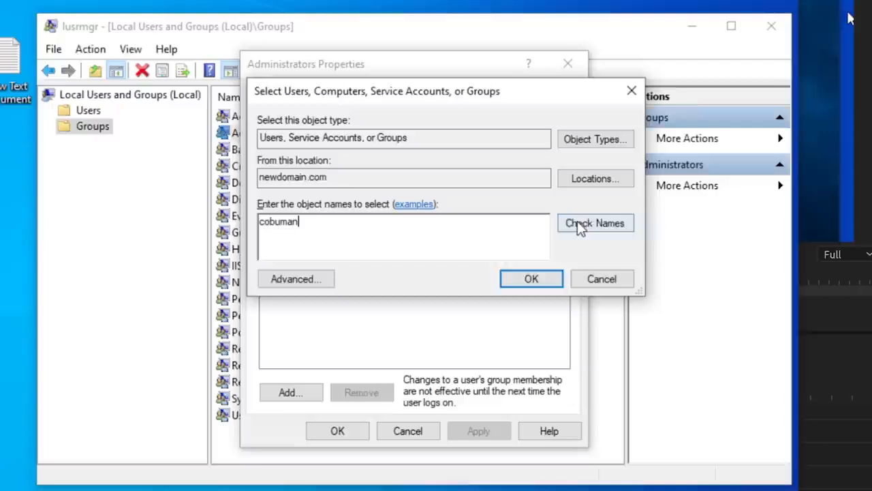
left_click(578, 225)
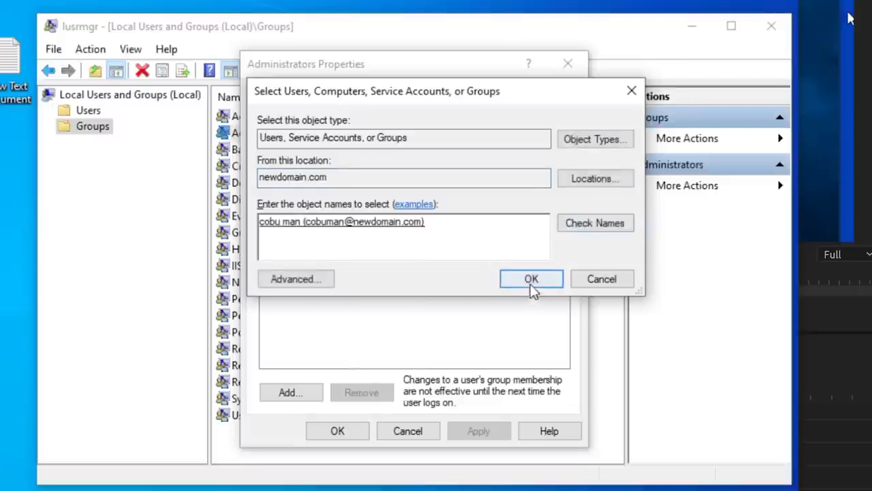
left_click(531, 279)
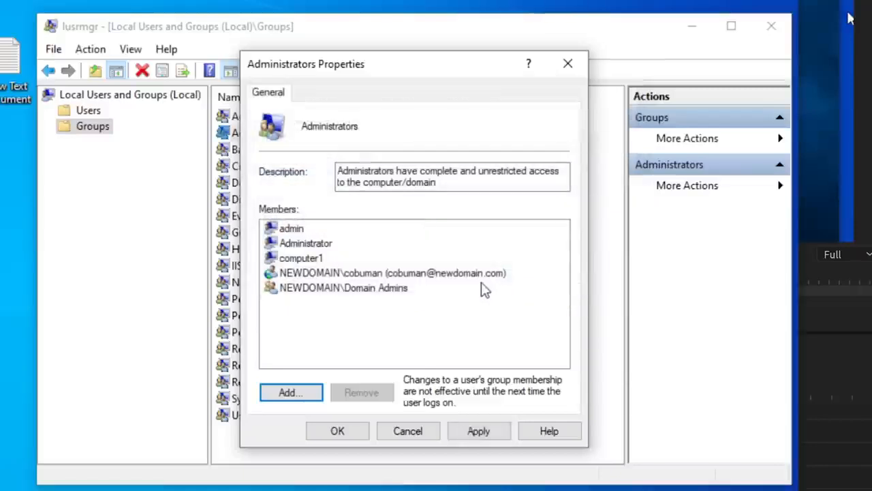
left_click(477, 431)
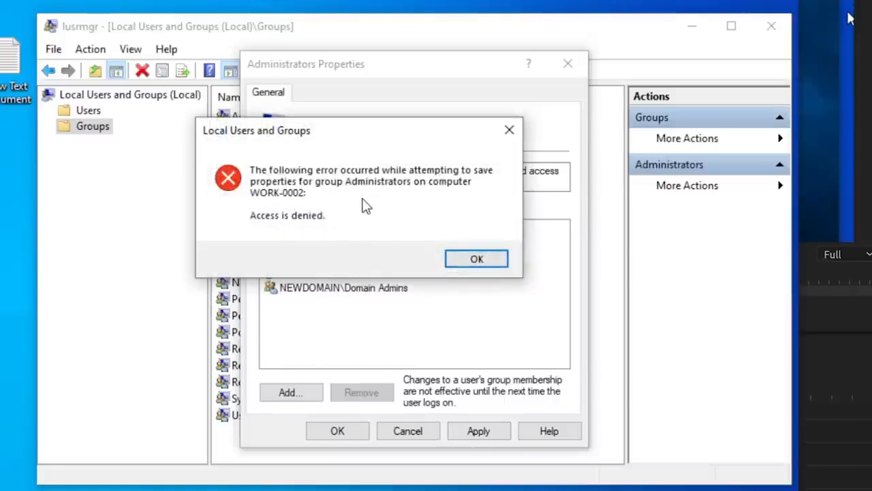
left_click(477, 261)
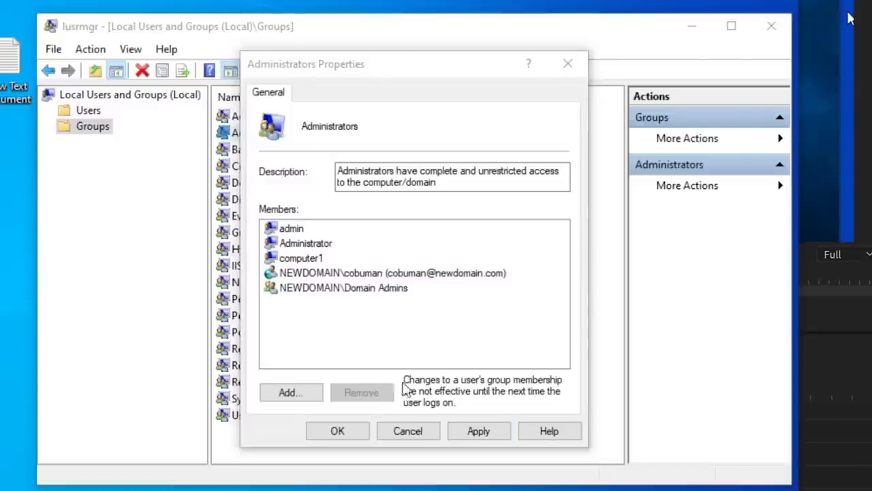
- Cancel the pending change to the workstation's Administrators group and reopen the group's properties to check its members
left_click(396, 435)
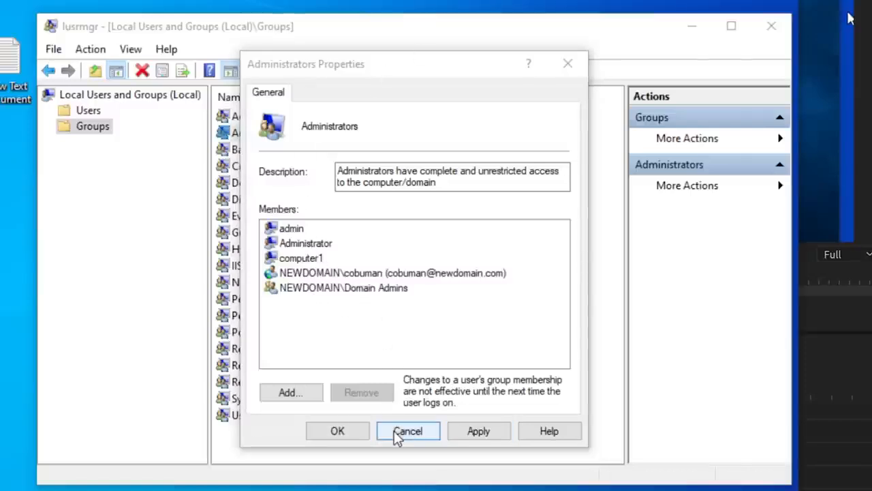
left_click(395, 432)
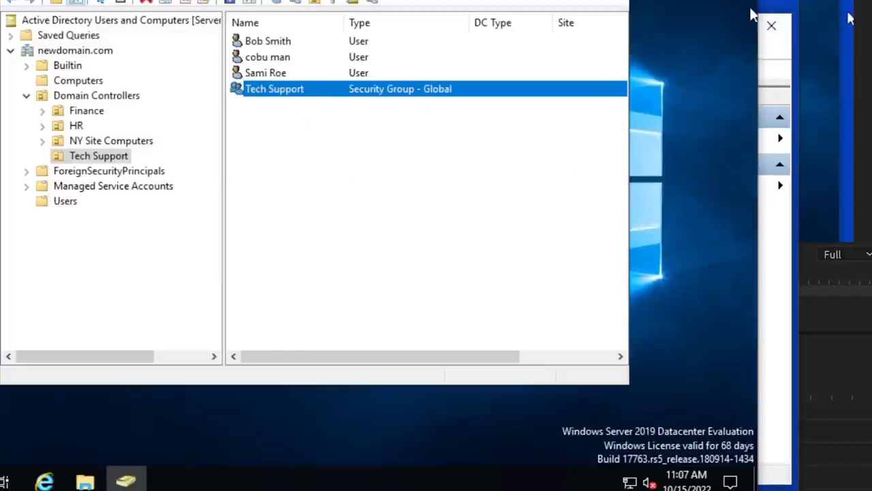
left_click(682, 2)
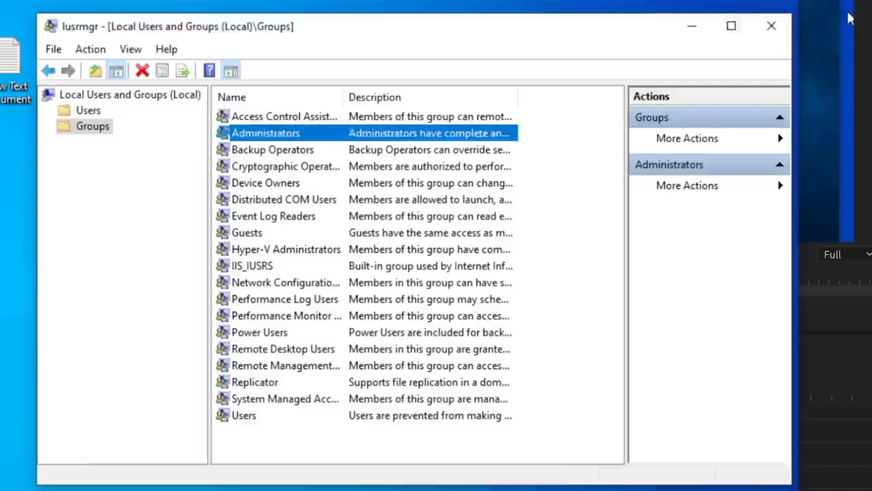
left_click(80, 132)
double_click(249, 134)
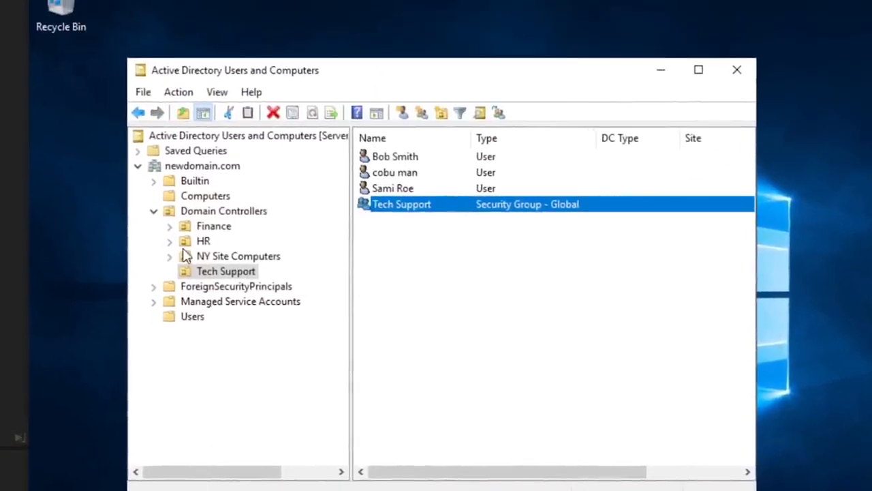
- On the domain server, search newdomain.com for computers whose name starts with "work"
left_click(207, 167)
right_click(207, 169)
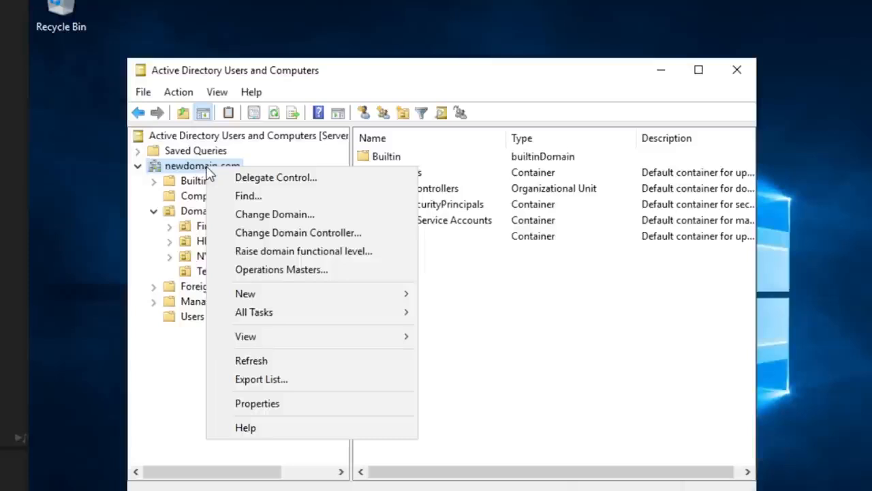
left_click(288, 201)
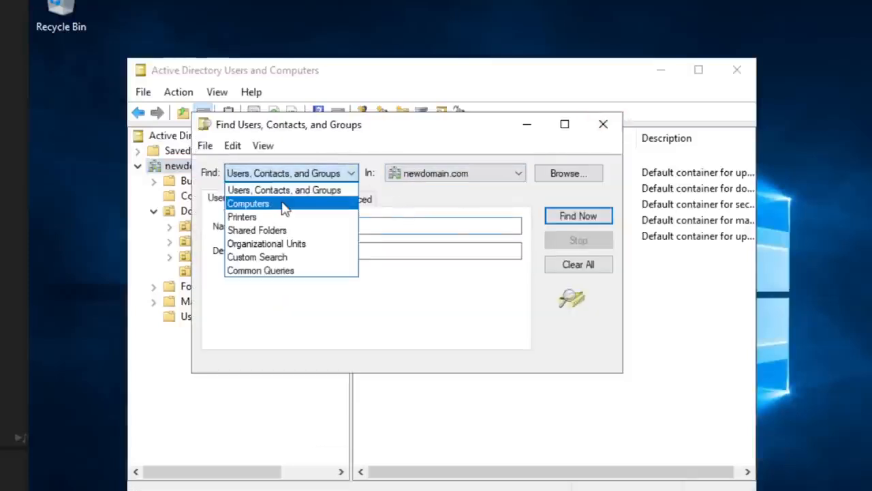
left_click(272, 204)
left_click(360, 225)
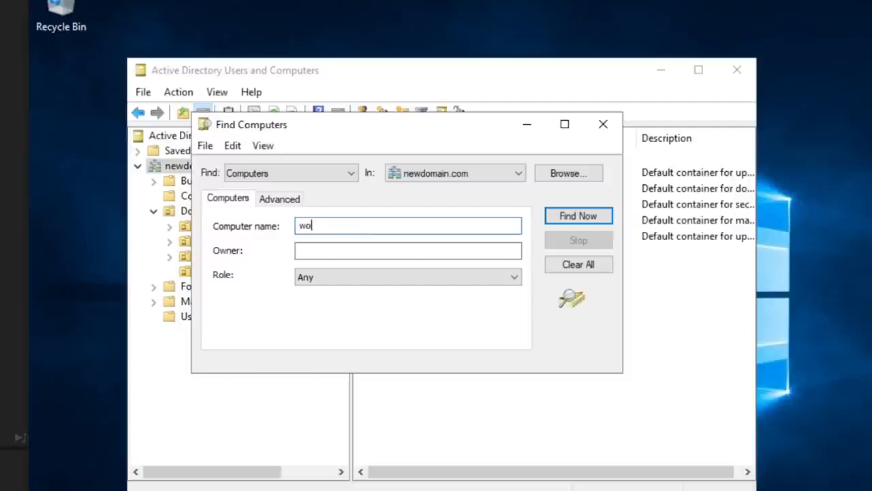
left_click(567, 216)
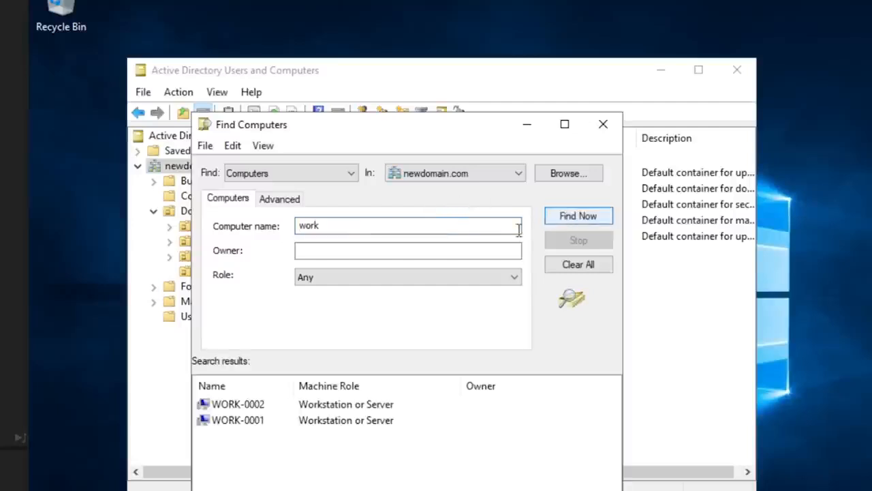
- Open remote Computer Management for WORK-0002, close the workstation's own Administrators properties, and show the remote local Groups folder
left_click(248, 409)
right_click(254, 412)
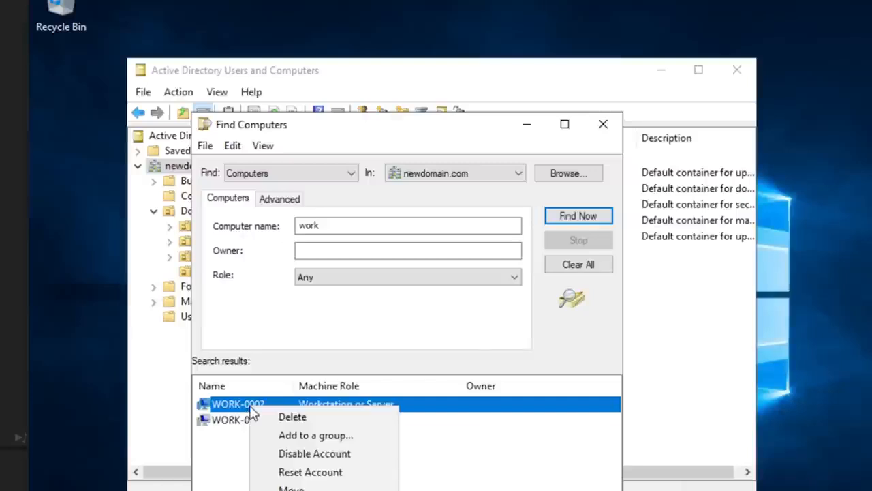
key("Escape")
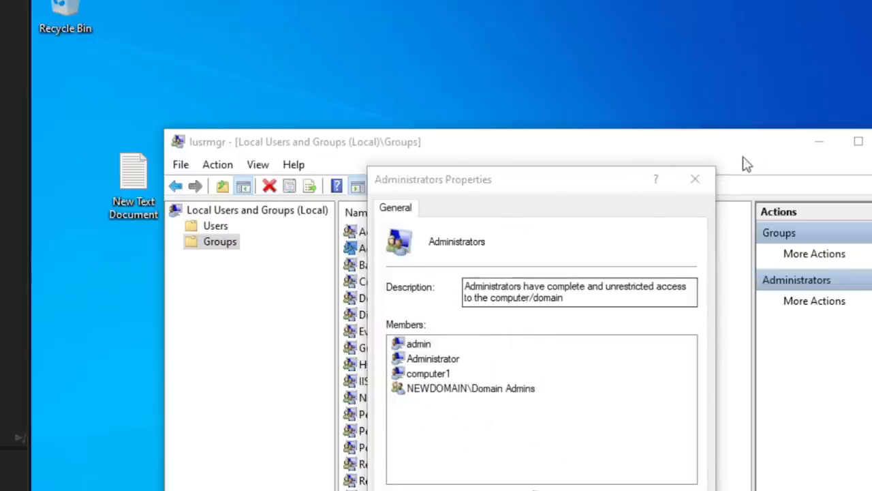
left_click(698, 177)
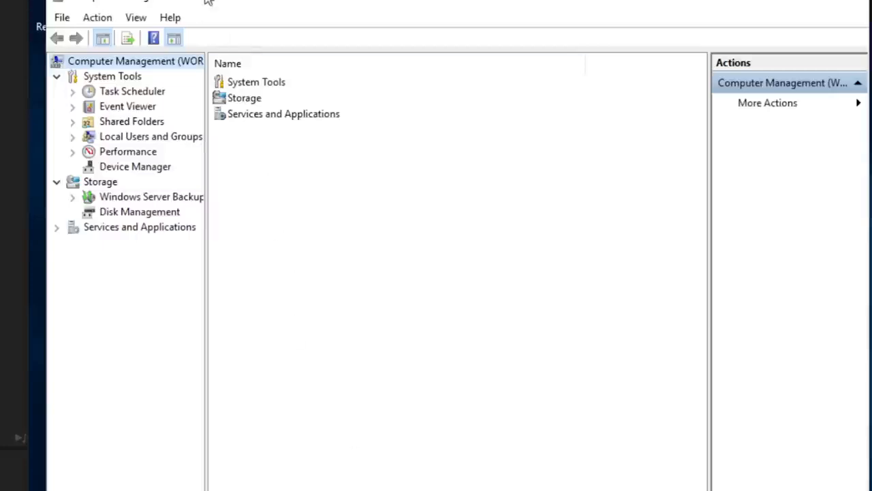
left_click_drag(213, 5, 236, 11)
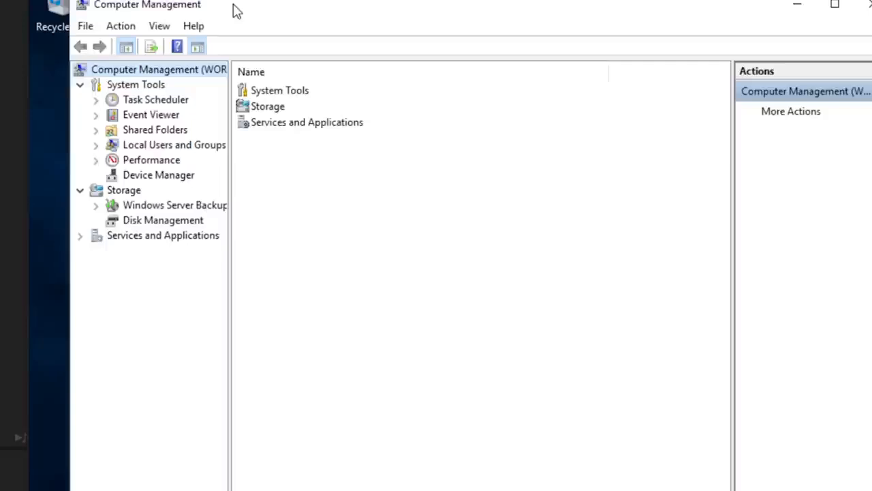
left_click(96, 146)
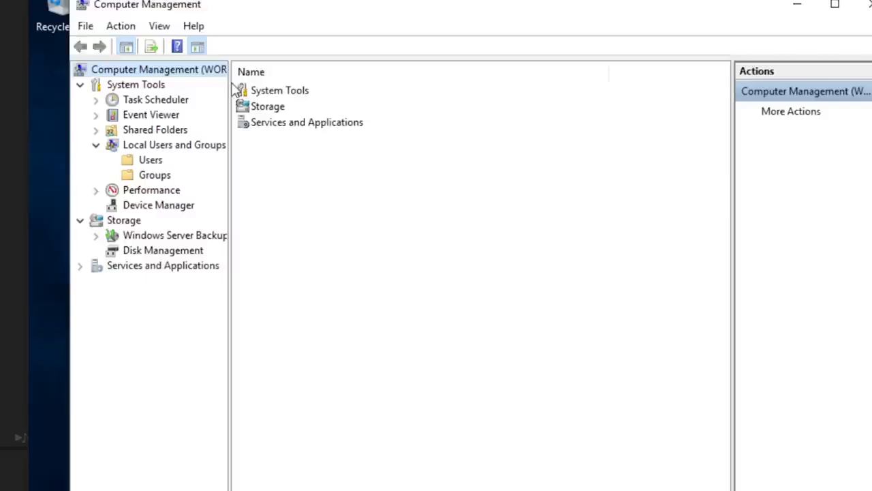
left_click_drag(229, 86, 384, 97)
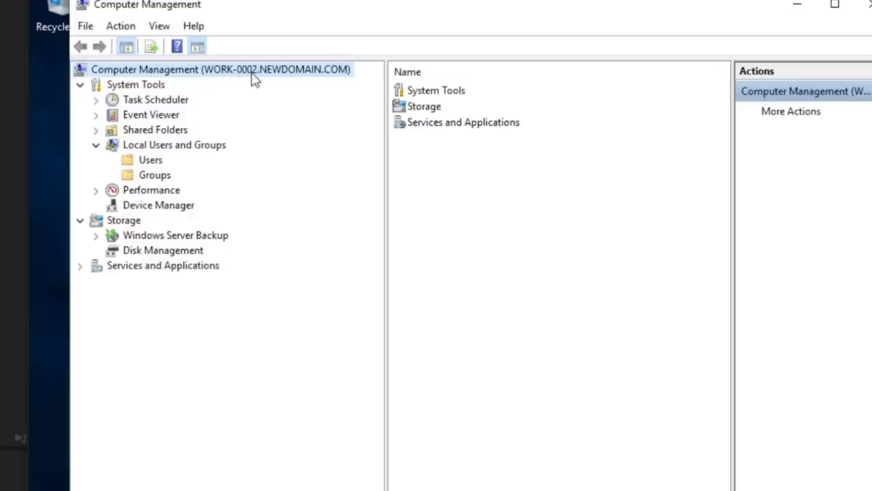
left_click(151, 178)
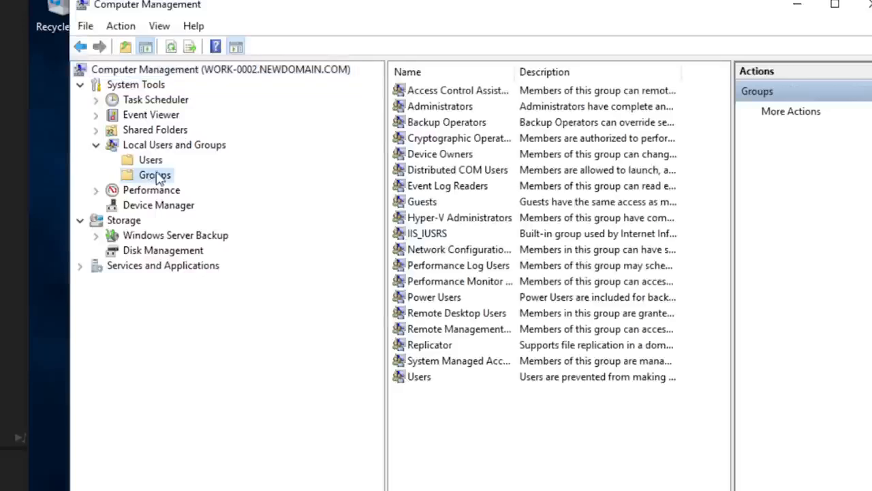
- Compare the Administrators group's members in the remote console and on the workstation, and start adding a member in the remote console
left_click(424, 111)
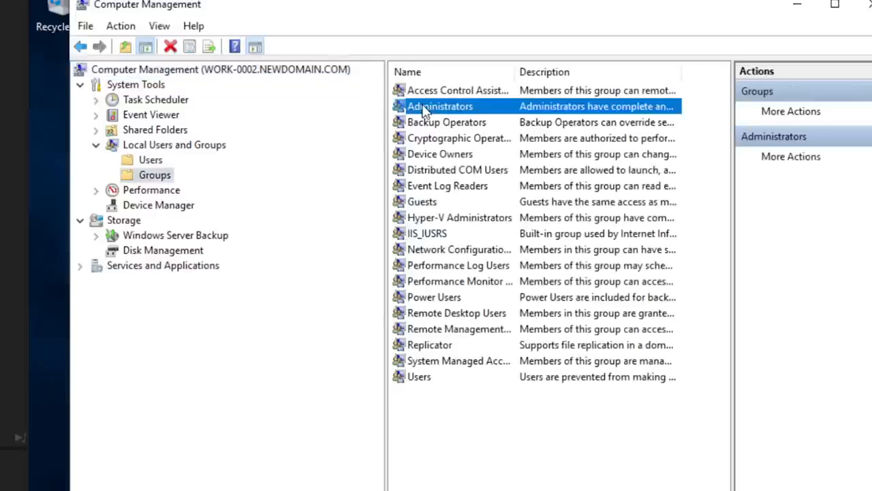
double_click(424, 111)
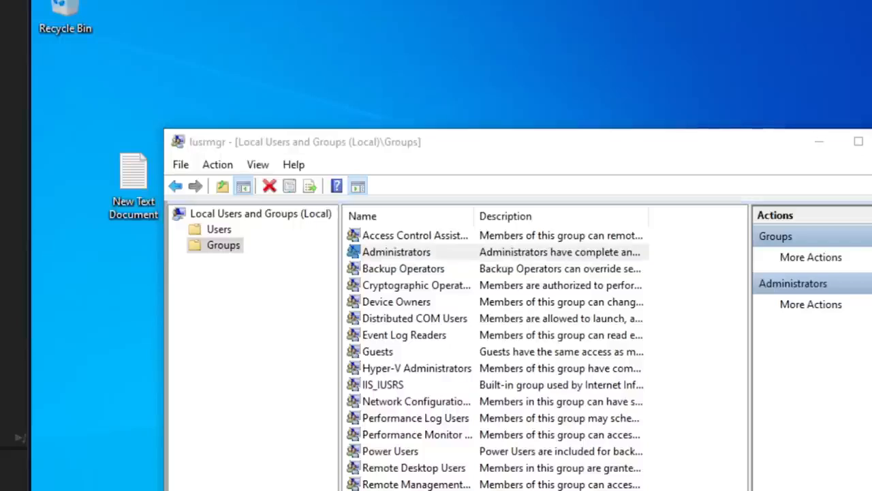
double_click(405, 253)
left_click_drag(522, 181, 475, 58)
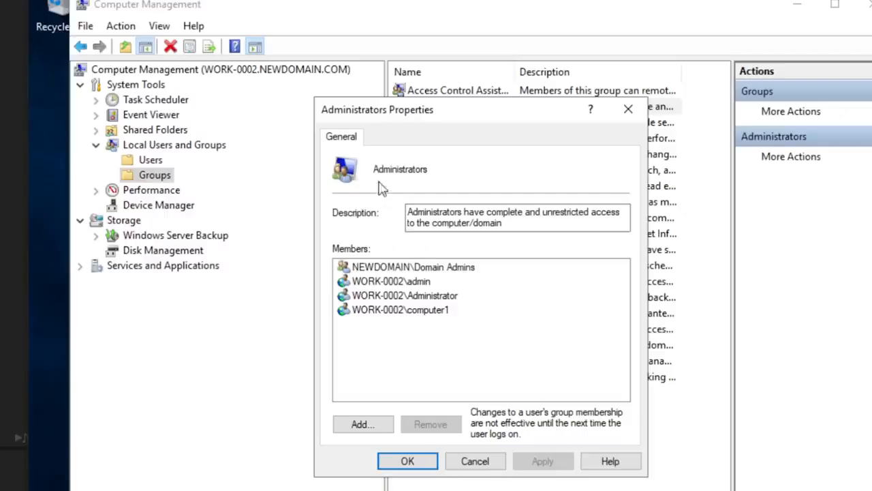
left_click(362, 425)
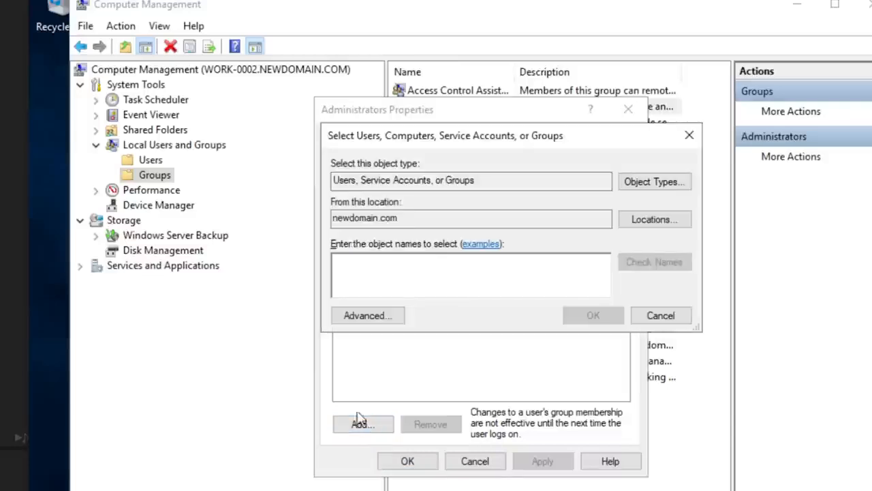
left_click_drag(523, 139, 503, 210)
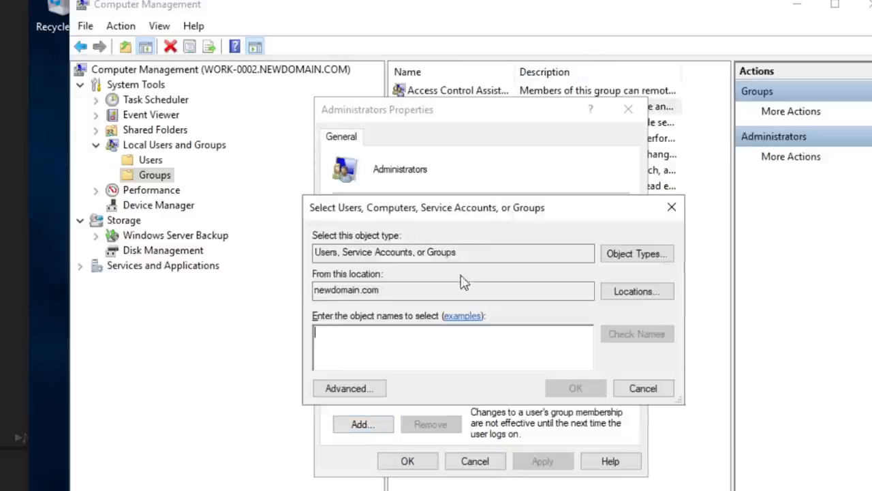
type("cobuman")
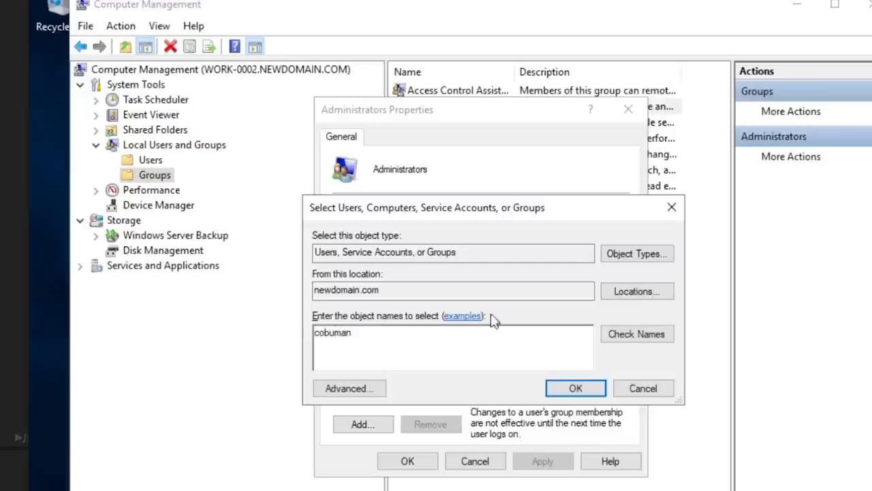
left_click(616, 335)
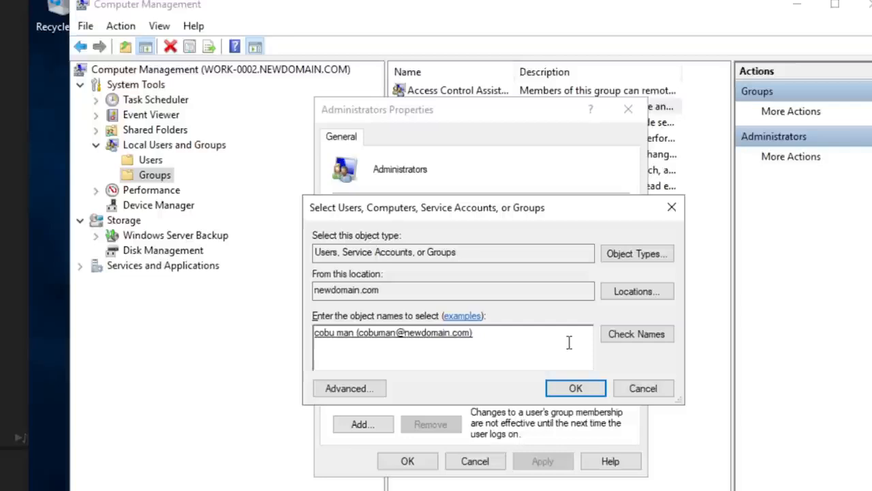
left_click_drag(526, 337, 285, 334)
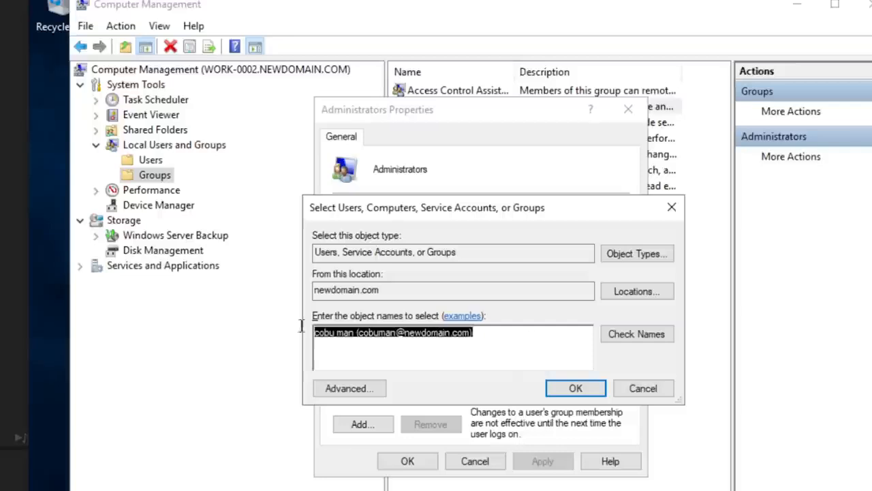
key("BackSpace")
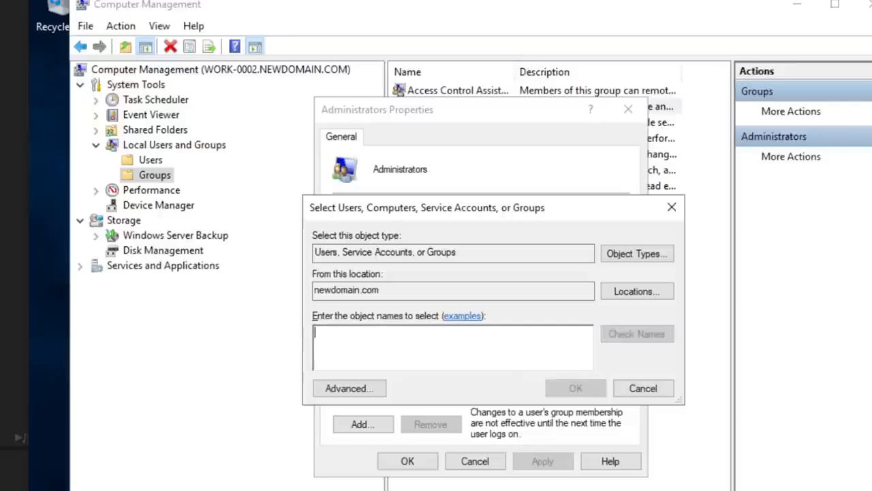
- Add the Tech Support domain group to WORK-0002's local Administrators group, verifying the group name, and apply the change
type("tech support")
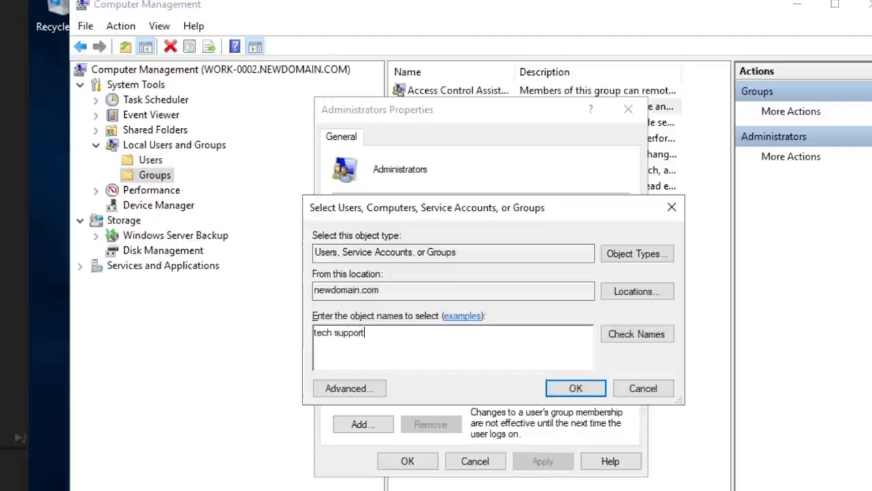
left_click(619, 341)
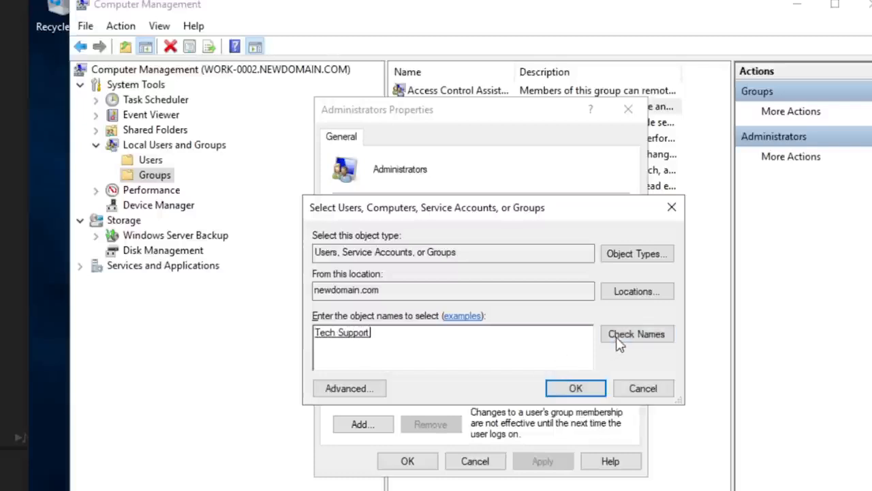
left_click(567, 390)
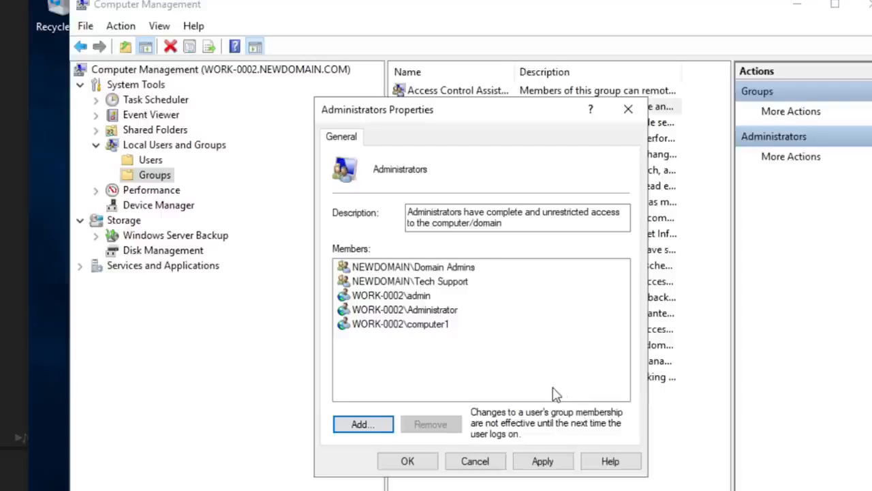
left_click(407, 285)
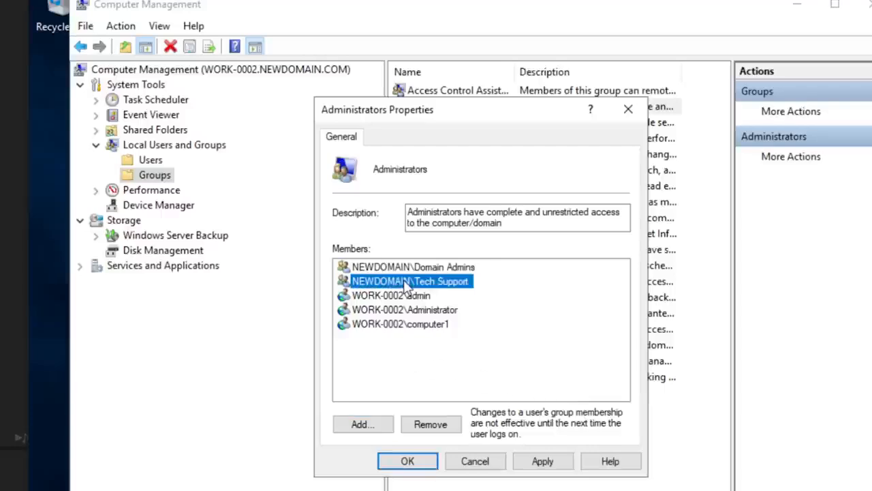
left_click(543, 460)
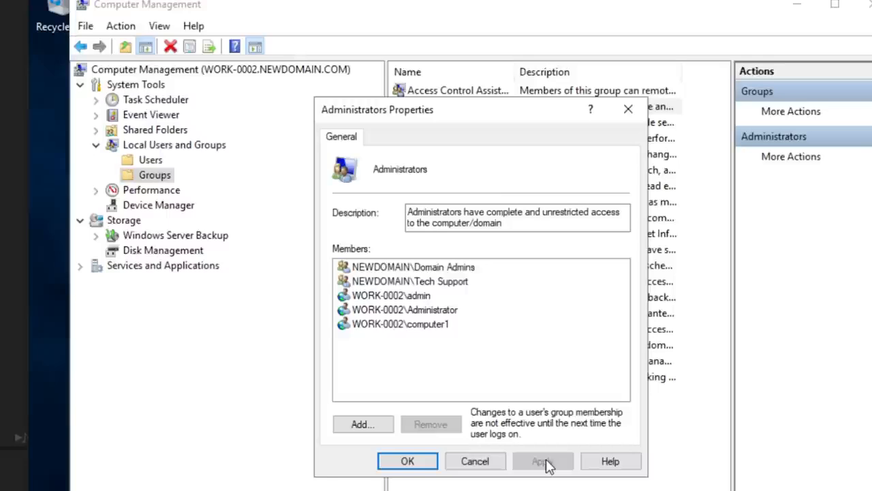
left_click(409, 462)
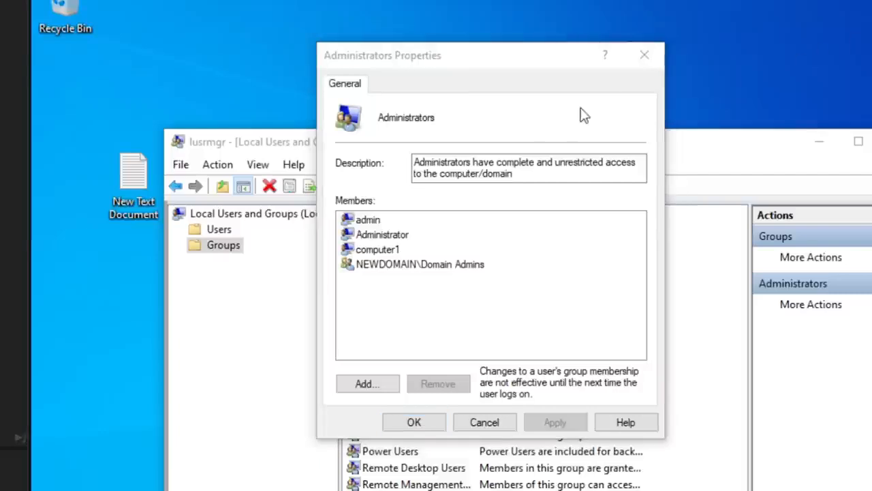
- On the workstation, reopen the Administrators group's properties and check its members for the Tech Support domain group
left_click(501, 422)
double_click(411, 253)
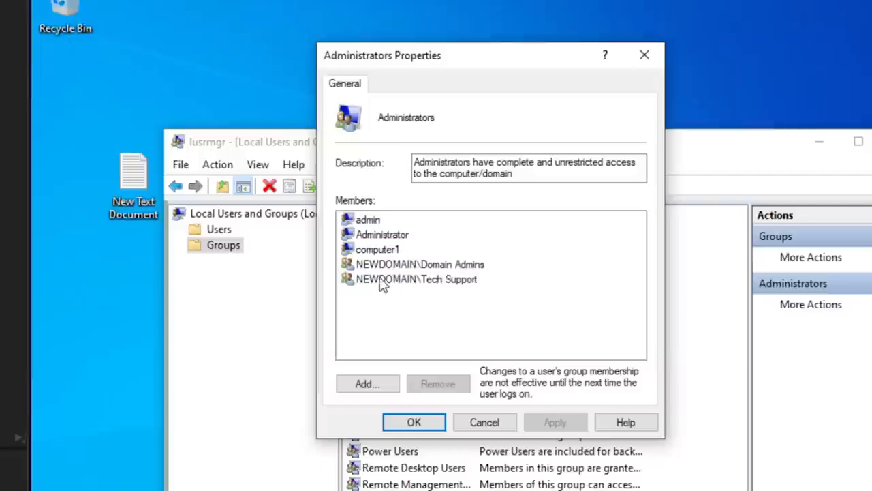
left_click(434, 280)
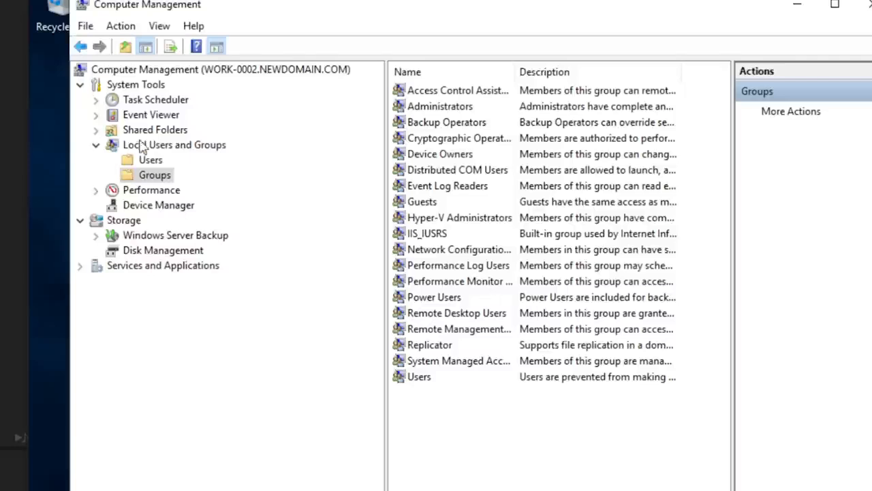
- On the server, minimize the remote computer management console, close the computer search, and show the Tech Support organizational unit
left_click(799, 7)
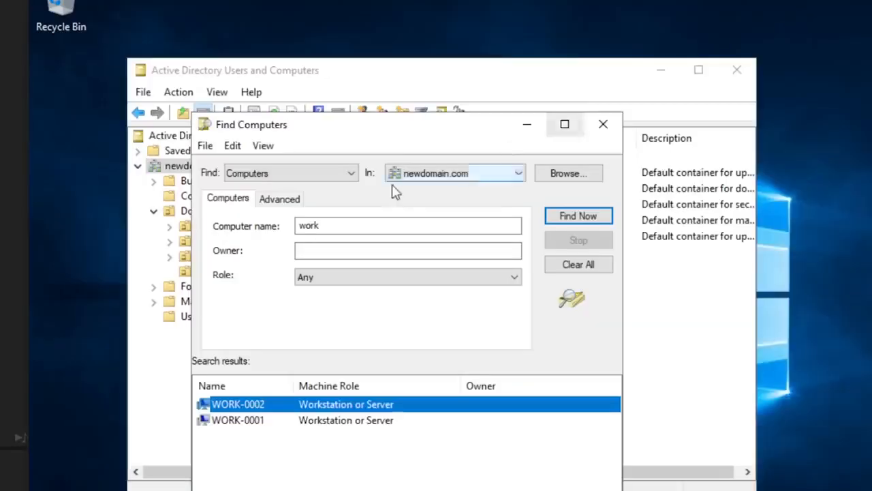
left_click(603, 125)
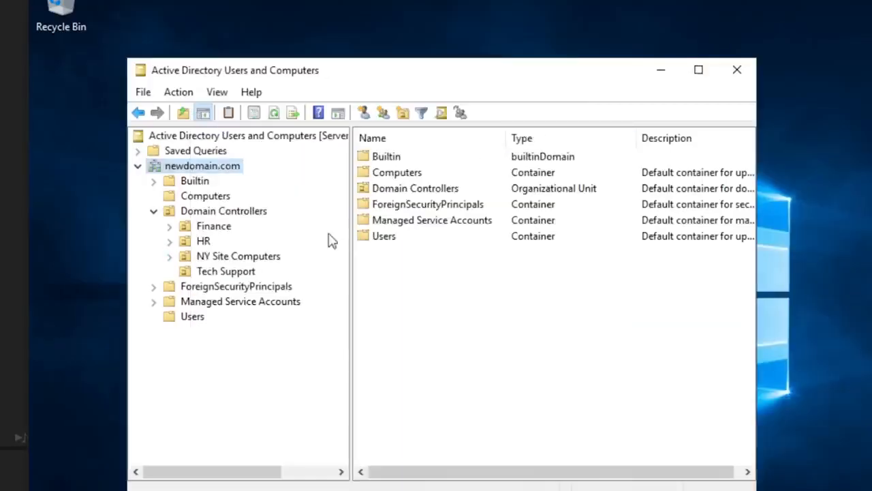
left_click(228, 273)
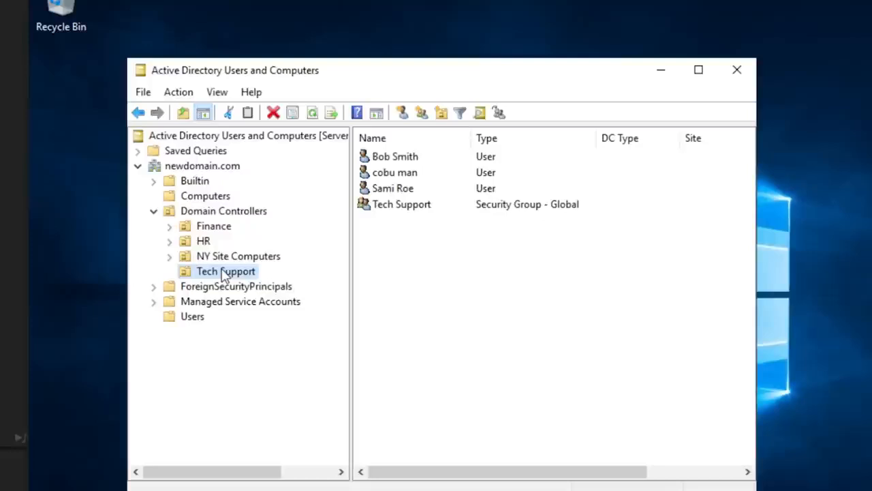
- Examine the members of the Tech Support security group, and close its properties
left_click(403, 212)
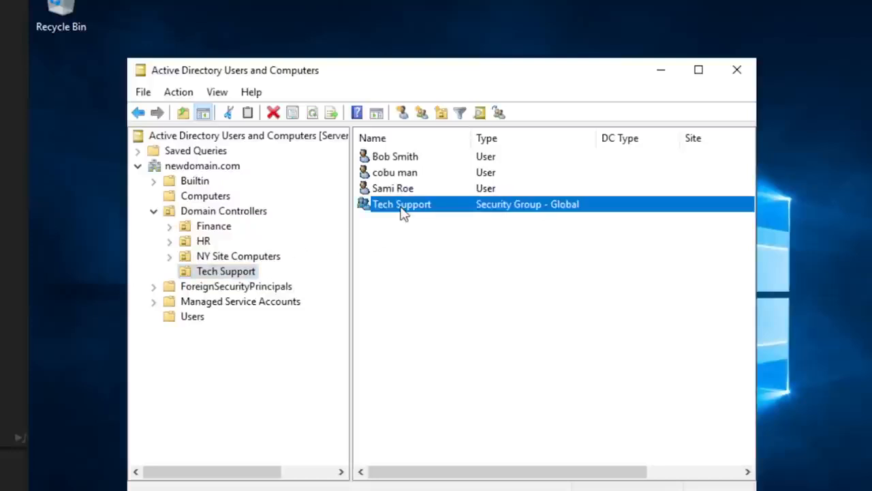
double_click(403, 212)
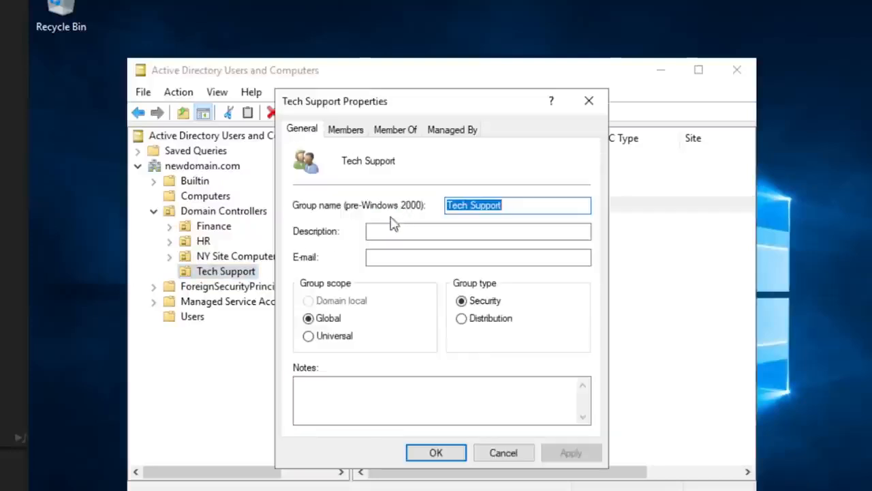
left_click(345, 130)
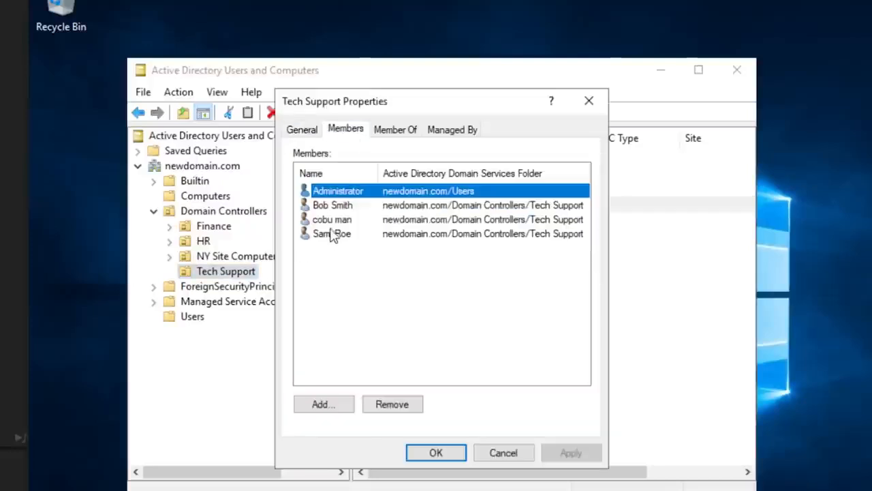
left_click(338, 208)
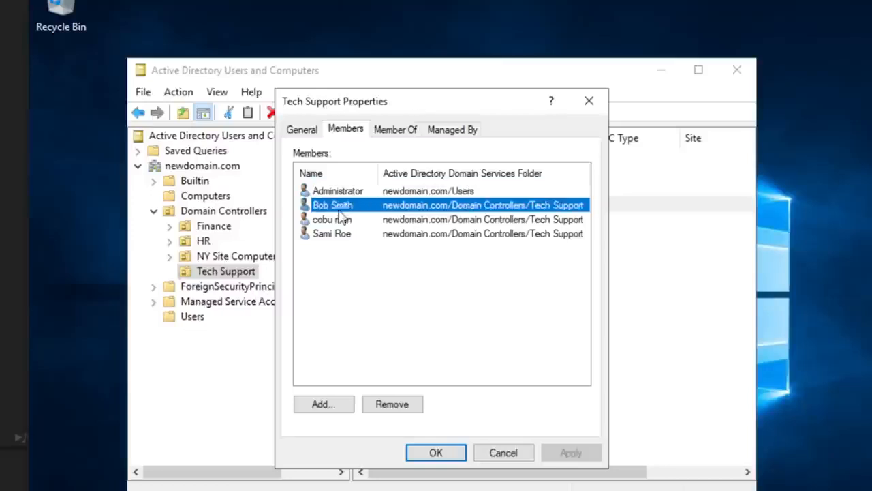
left_click(341, 220)
left_click(338, 235)
left_click(341, 220)
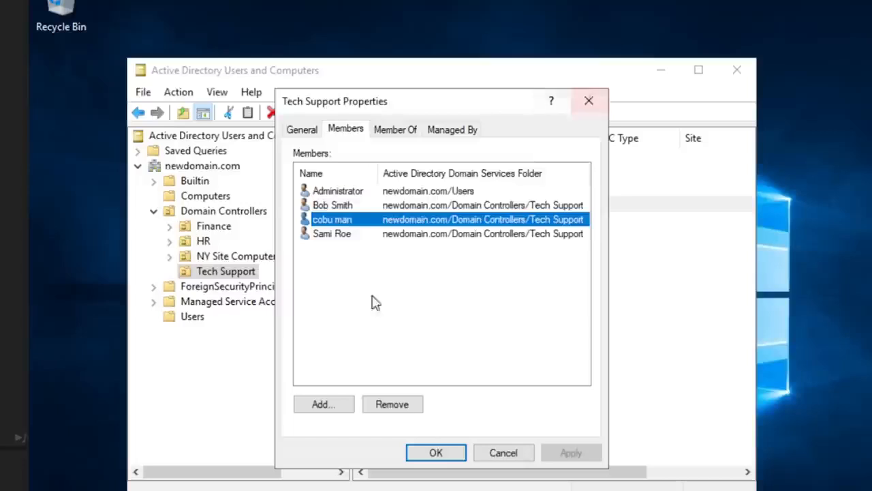
left_click(344, 341)
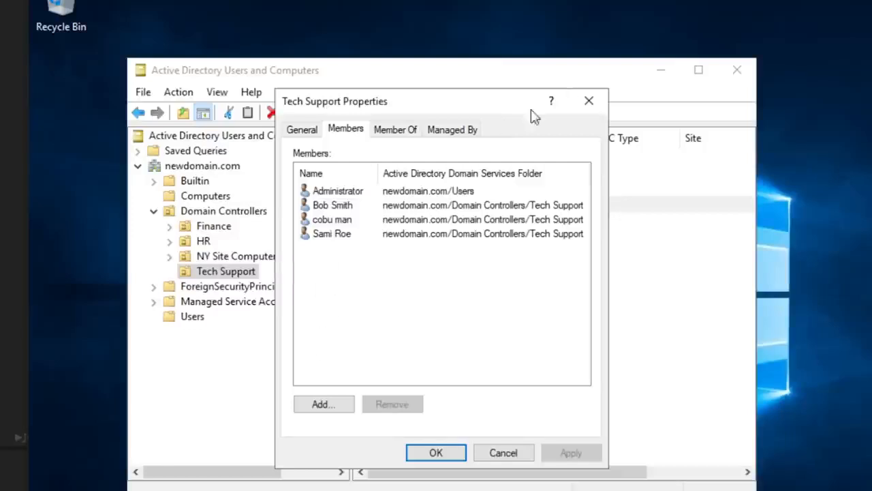
left_click(590, 102)
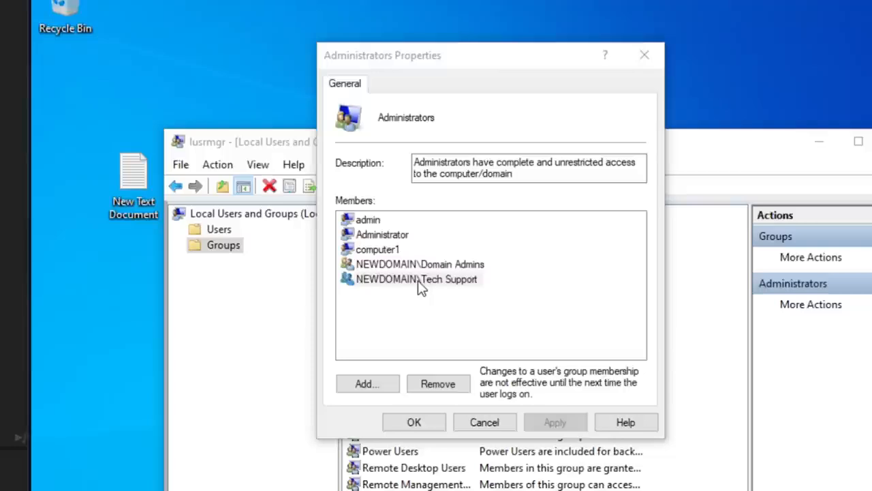
- On the workstation, check the Tech Support entry in the local Administrators group, and close the properties and the Local Users and Groups console
left_click(423, 281)
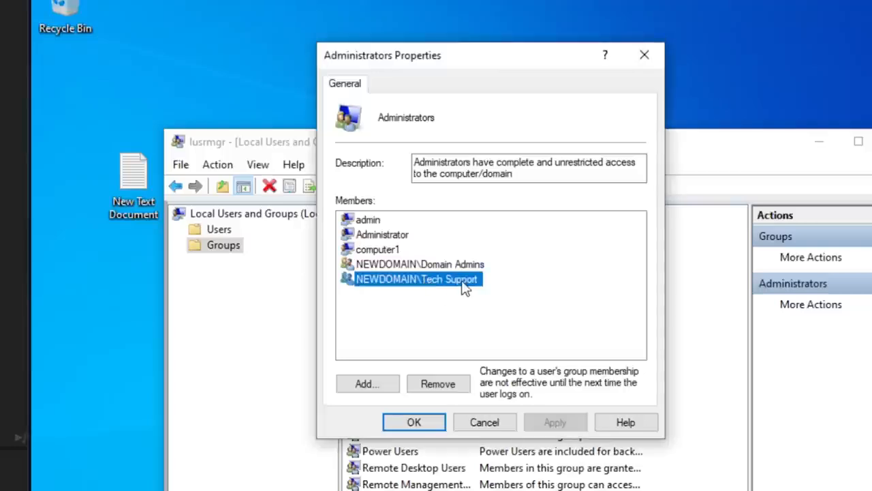
left_click_drag(501, 62, 523, 206)
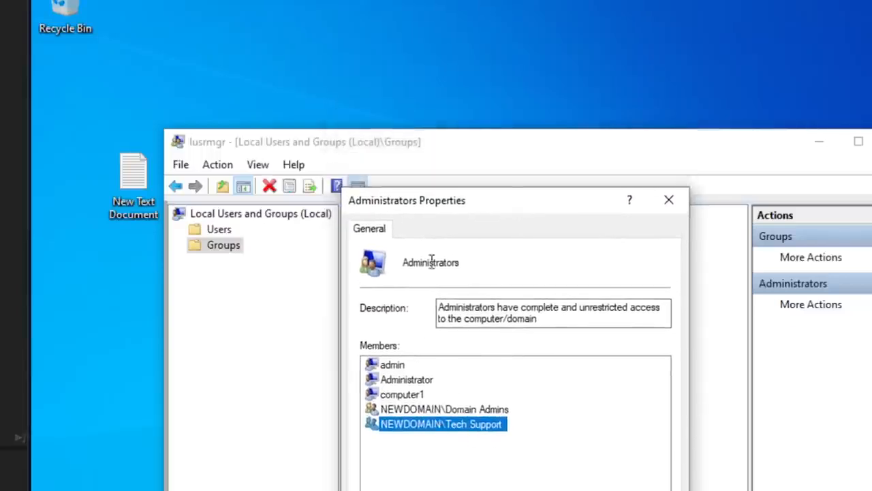
left_click_drag(464, 262, 398, 263)
left_click(426, 490)
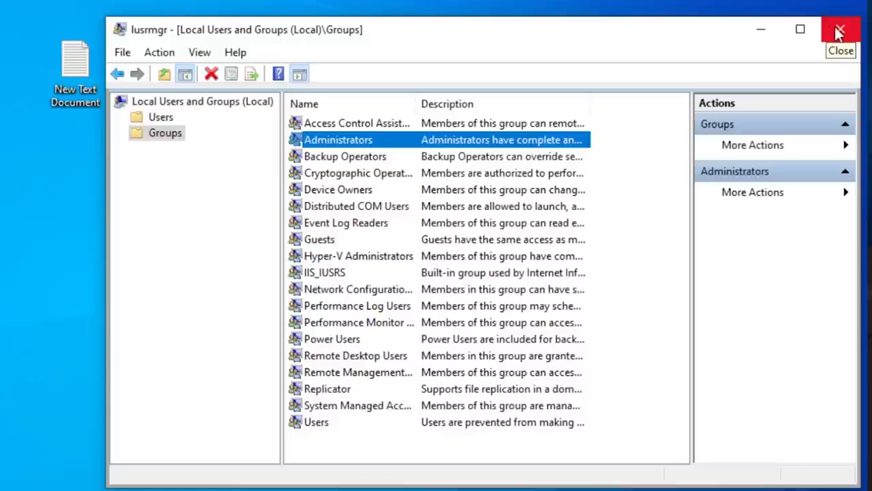
left_click(840, 33)
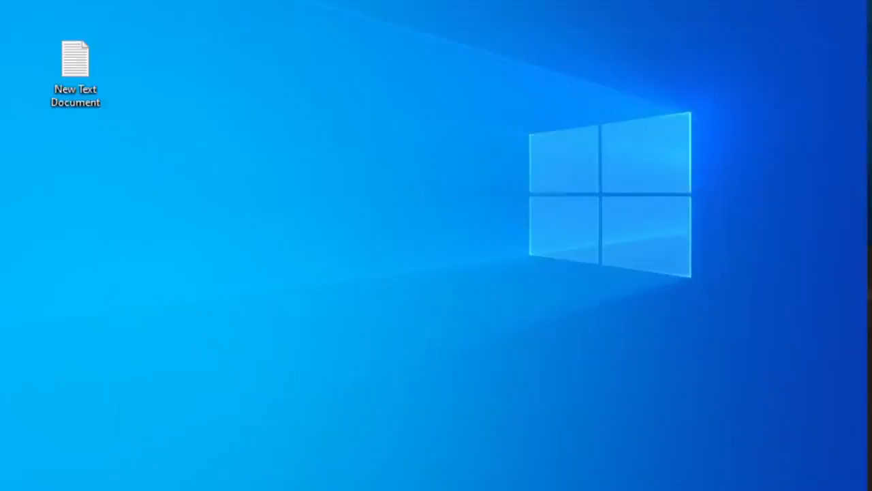
- Sign the domain user out of the workstation
left_click(47, 490)
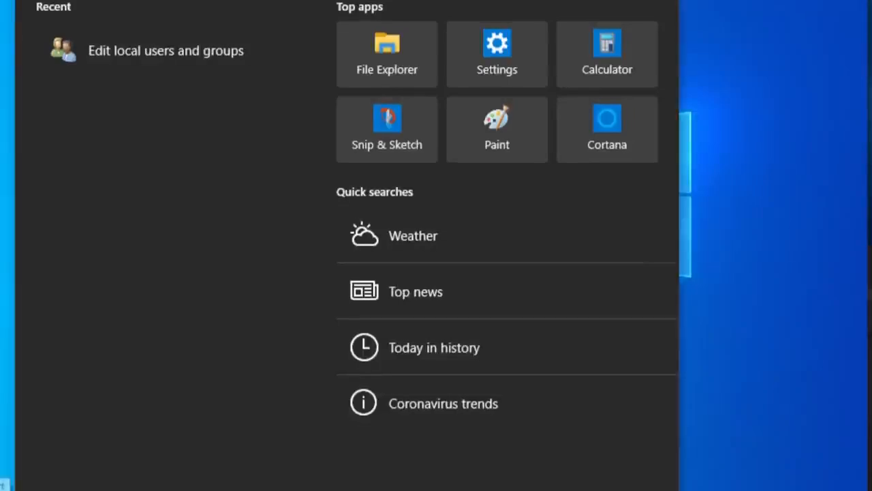
left_click(2, 490)
mouse_move(8, 278)
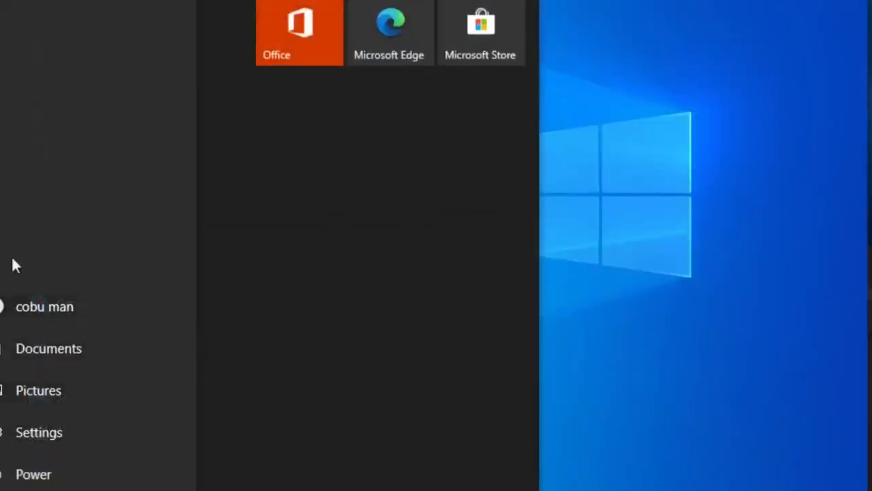
left_click(10, 300)
left_click(54, 236)
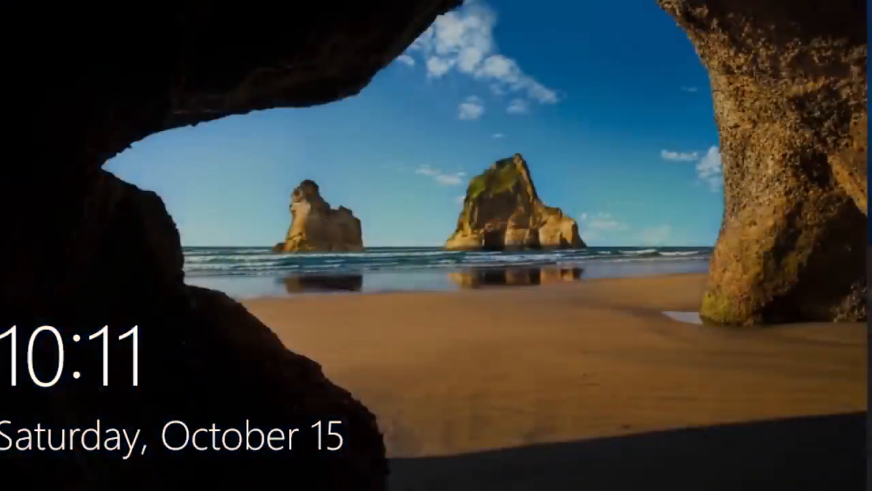
- Sign the domain user back in to the workstation by entering the account password
left_click(391, 224)
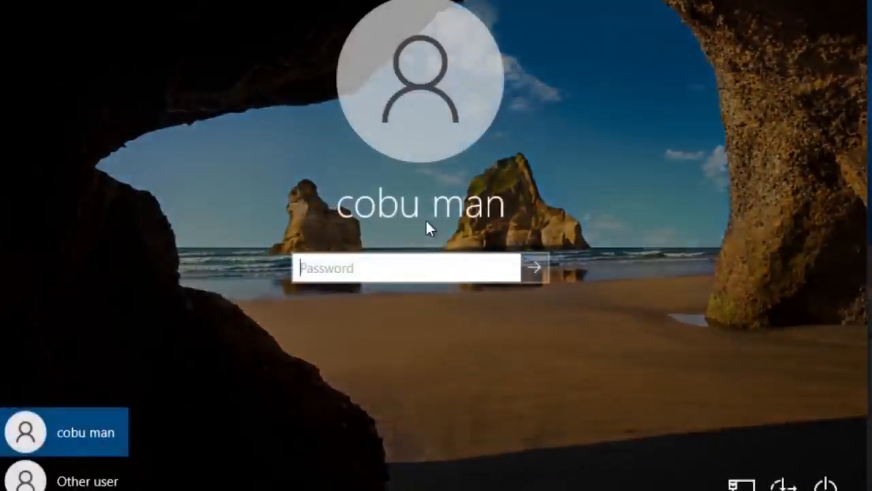
type("1")
key("BackSpace")
type("1111111")
key("Return")
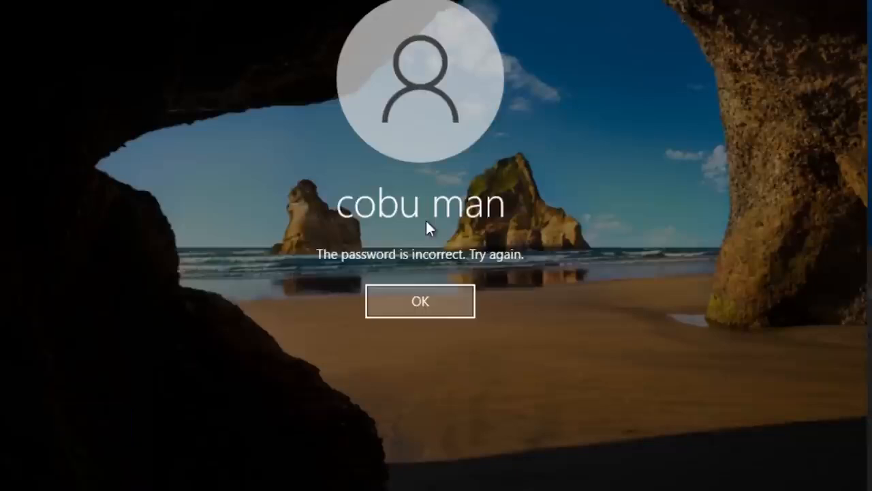
key("Return")
type("1111111")
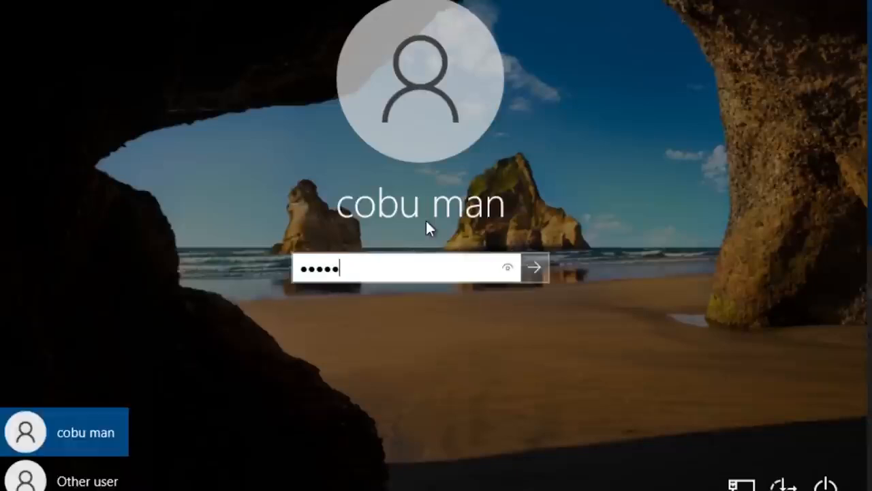
key("Return")
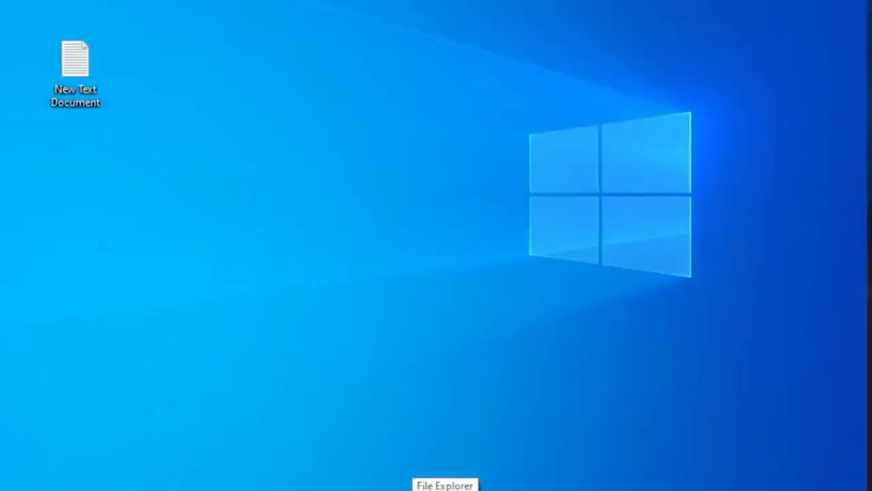
- View This PC in File Explorer, and open the Administrators group's properties in Local Users and Groups
left_click(445, 488)
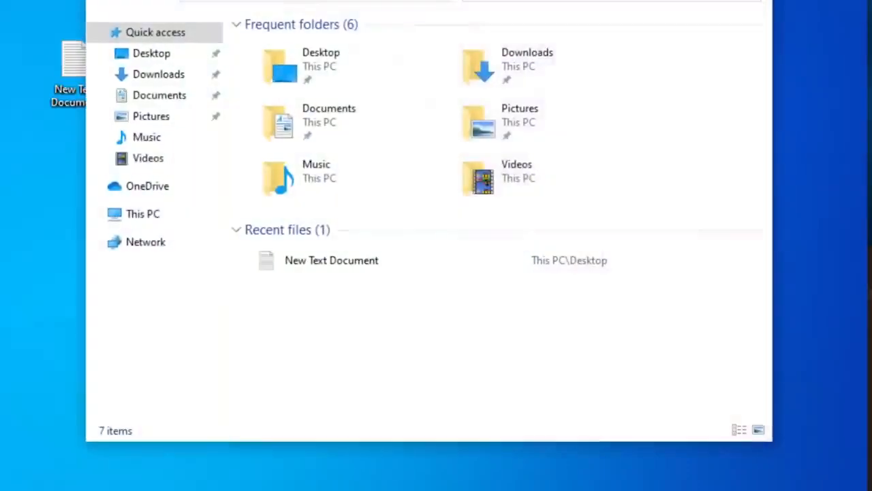
left_click(142, 215)
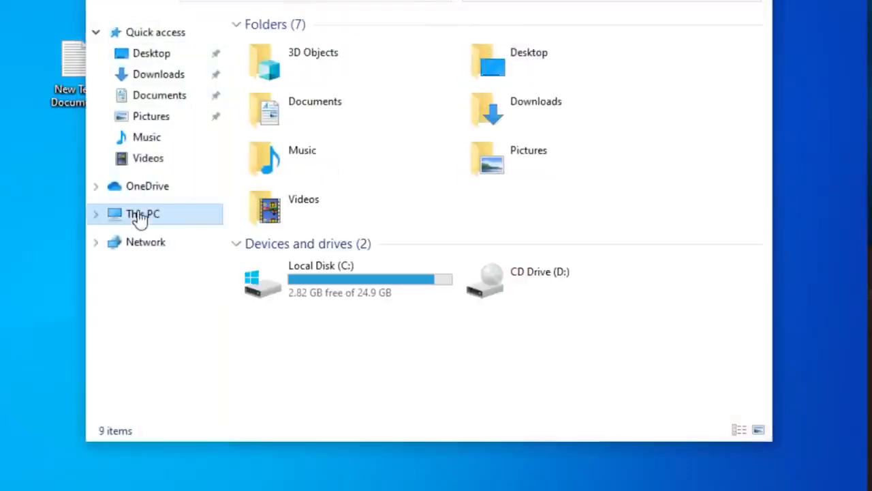
left_click(122, 489)
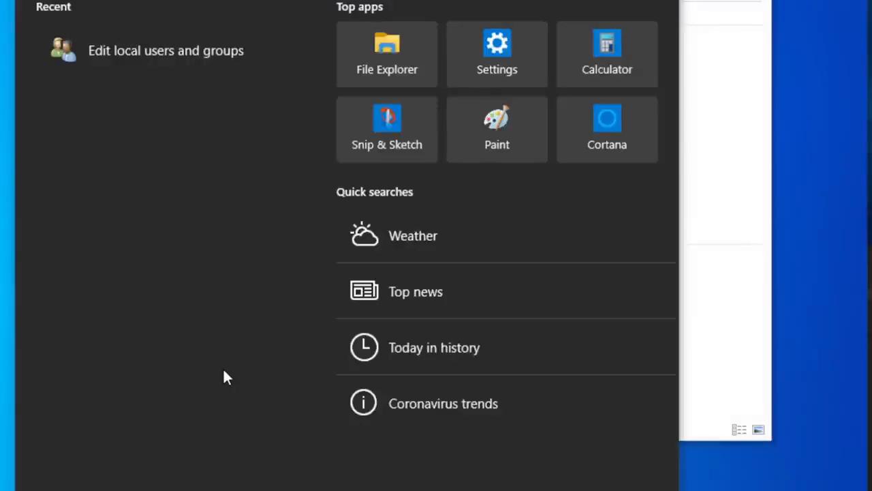
type("g")
key("BackSpace")
left_click(197, 43)
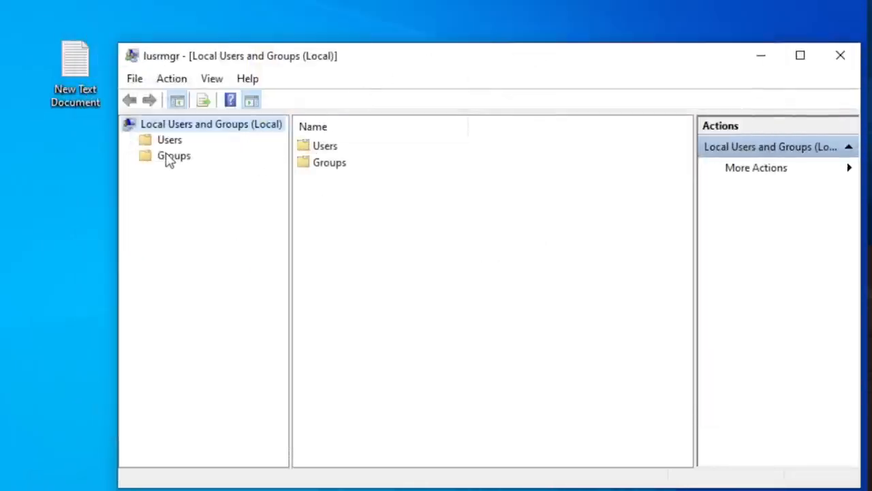
left_click(168, 157)
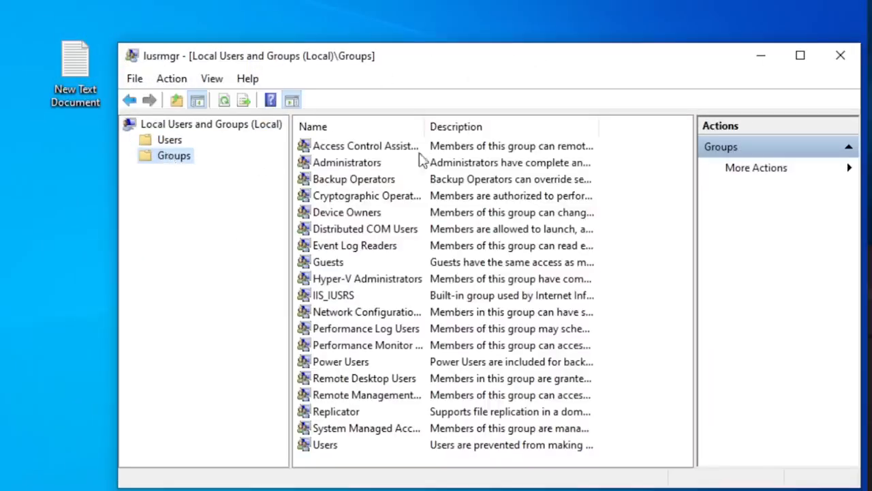
double_click(357, 162)
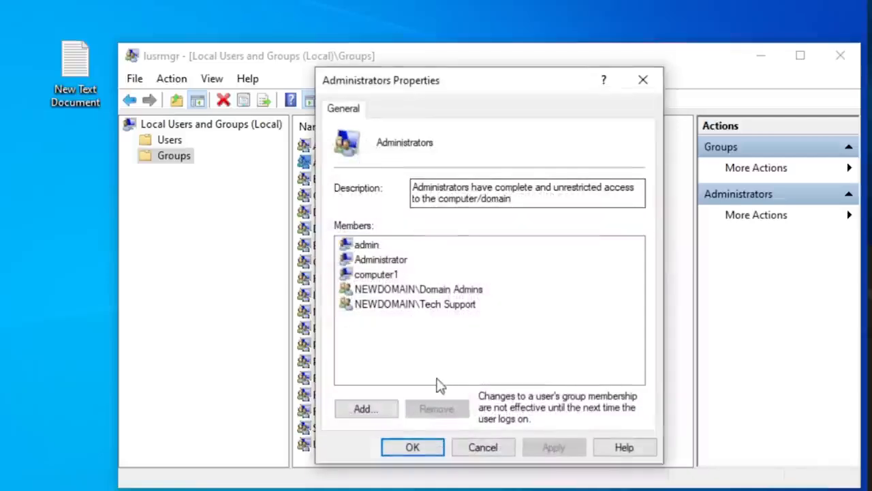
- Add the signed-in domain user to the local Administrators group, verifying the account name, and apply the change
left_click(374, 404)
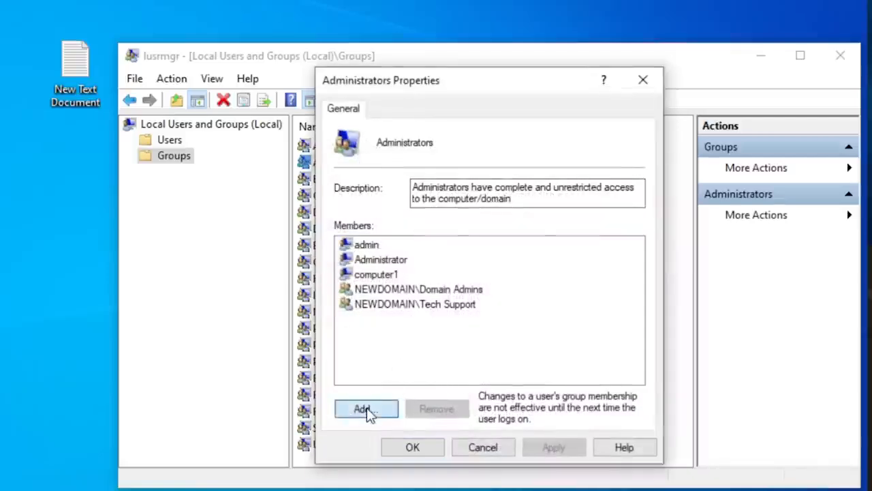
type("cobuman")
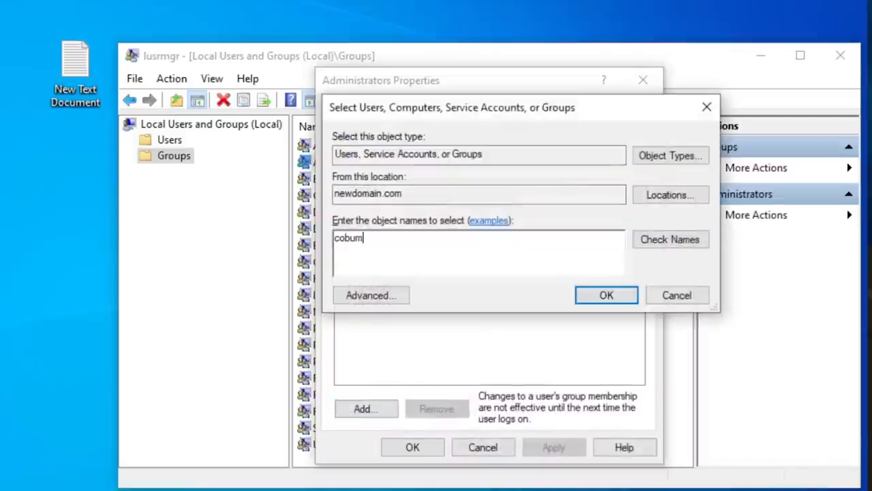
left_click(675, 240)
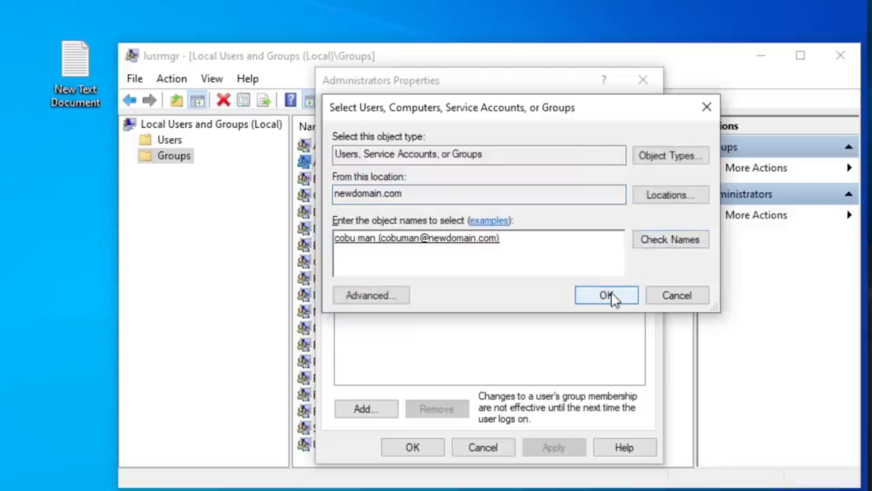
left_click(608, 295)
left_click(566, 452)
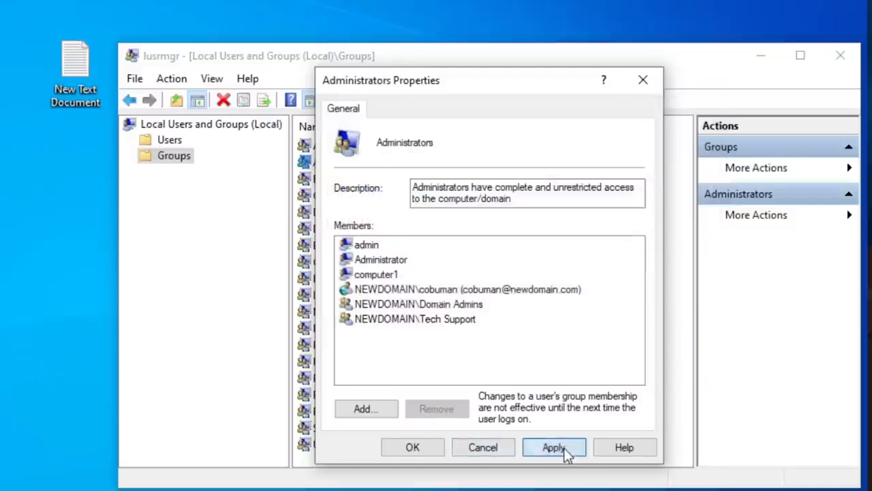
left_click(412, 449)
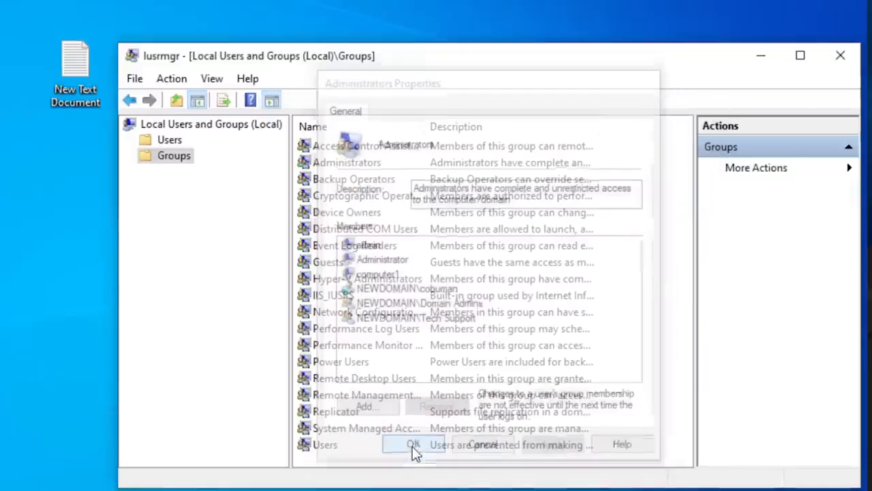
- Remove the domain user's individual account from the local Administrators group, apply the change, and close the Local Users and Groups console
double_click(347, 163)
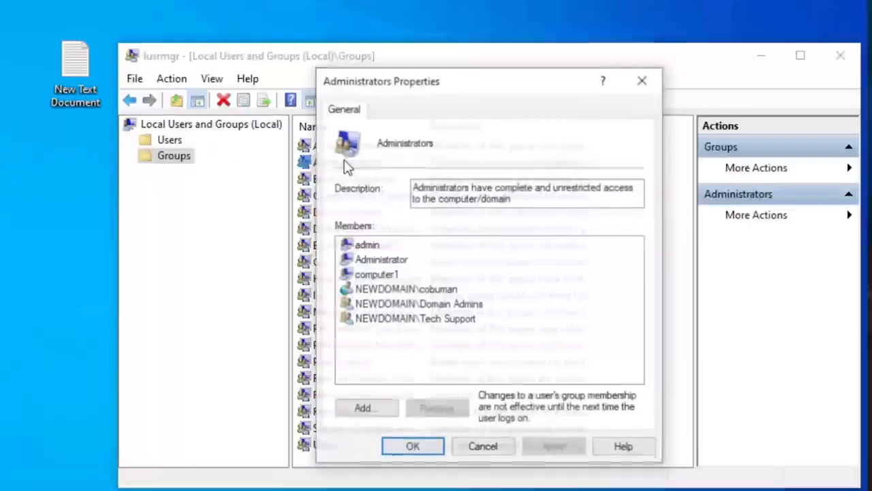
left_click(462, 322)
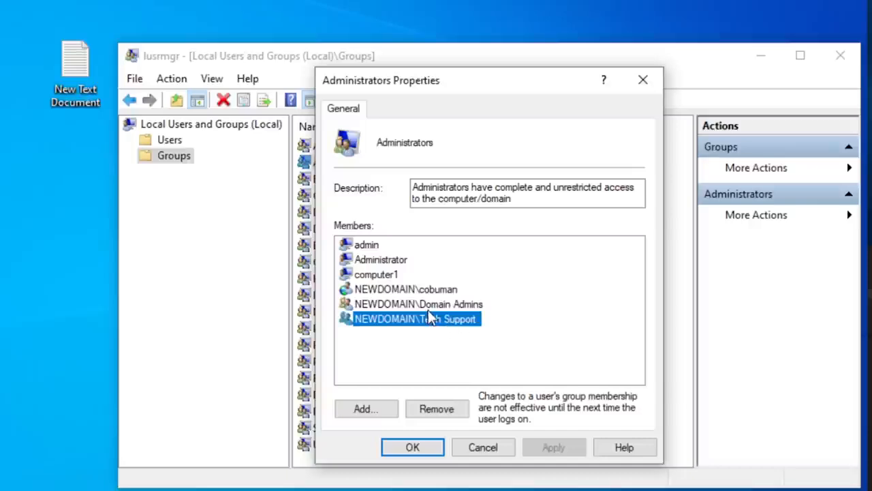
left_click(441, 289)
left_click(432, 407)
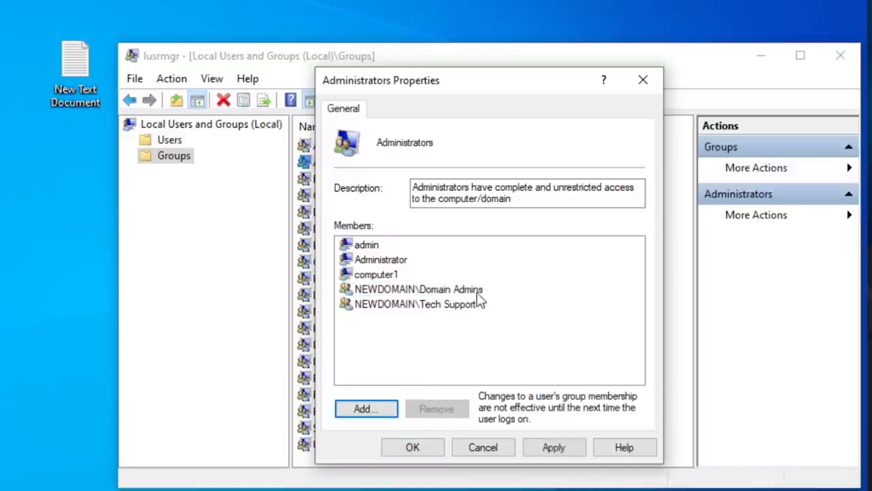
left_click(523, 450)
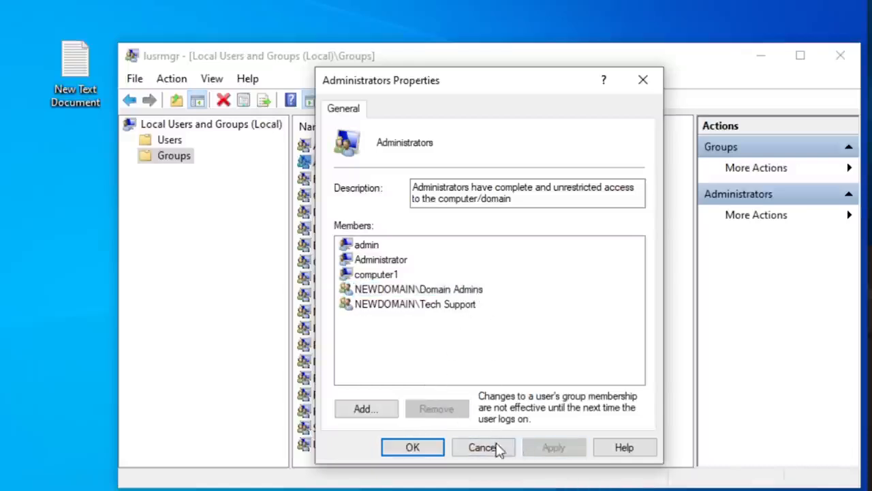
left_click(432, 448)
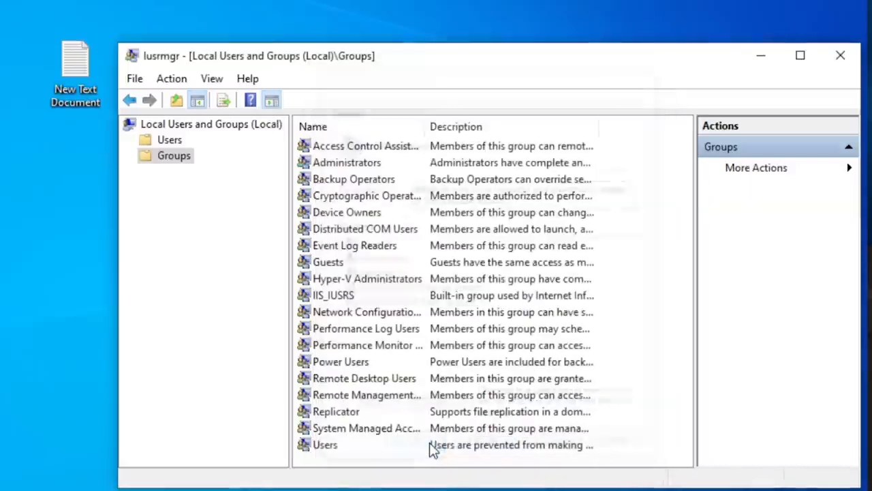
left_click(833, 59)
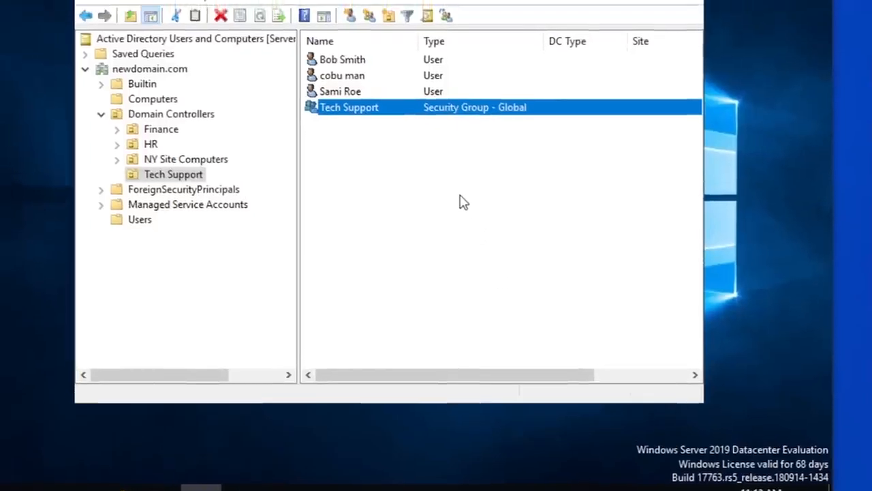
left_click(375, 111)
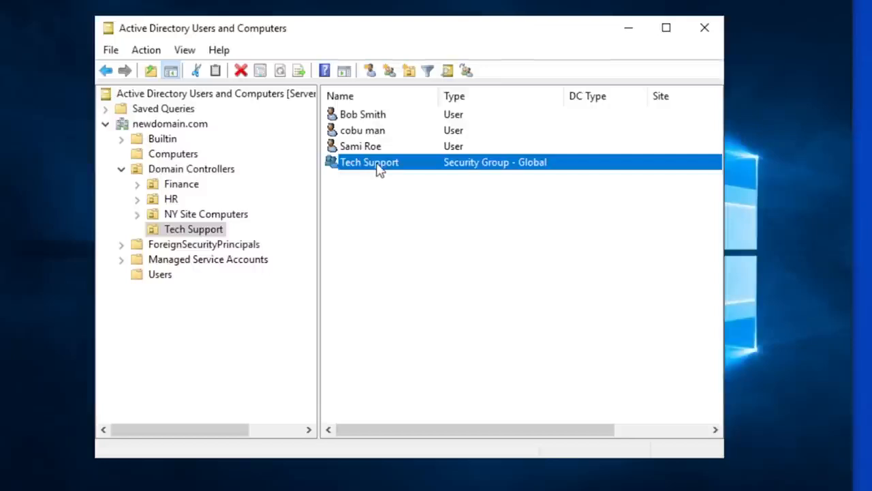
left_click(179, 158)
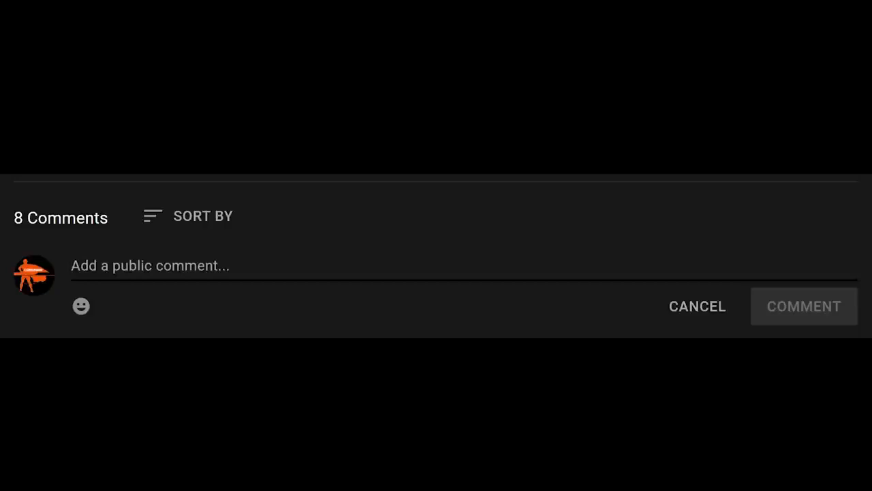
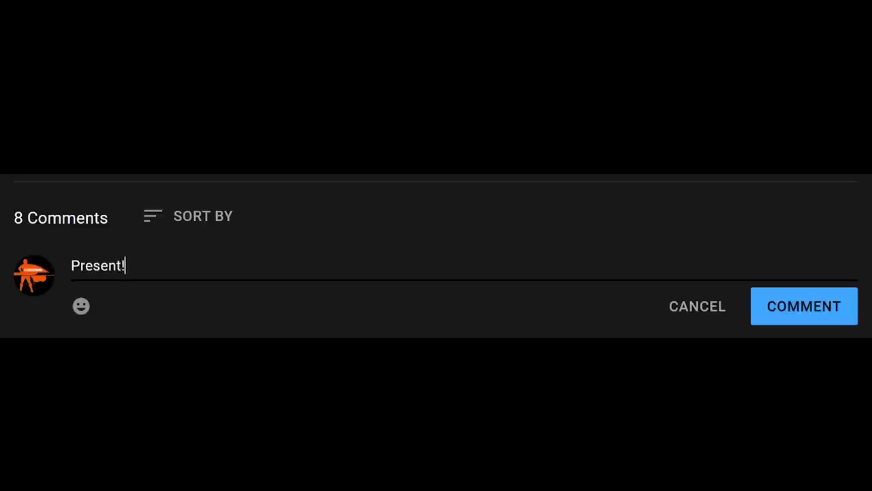
left_click(793, 315)
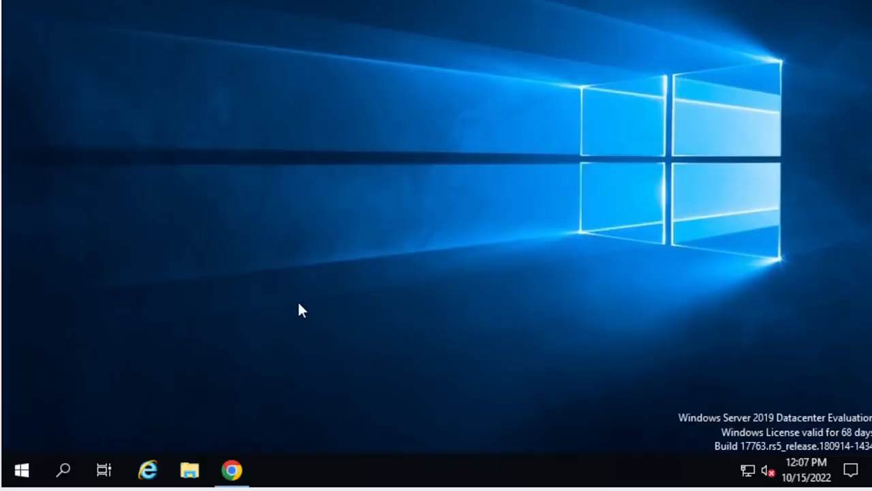
- Look through the administrative tools installed on the workstation for the server management consoles
left_click(63, 469)
left_click(17, 469)
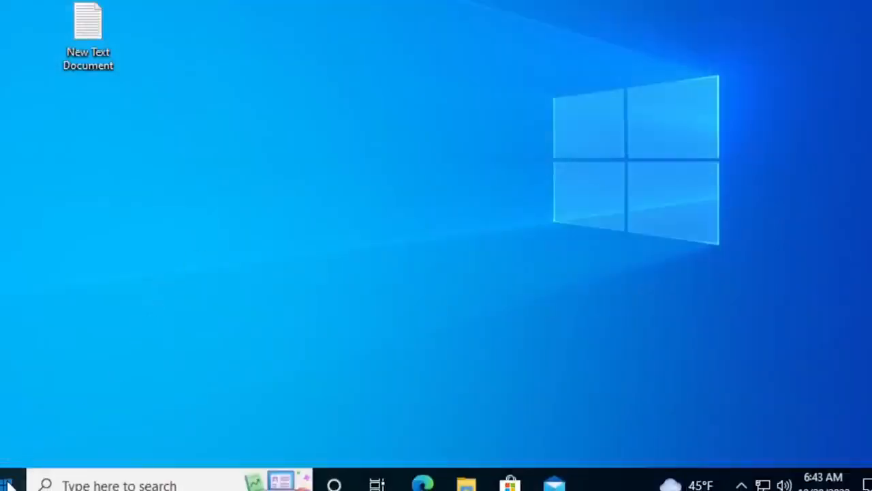
left_click(12, 479)
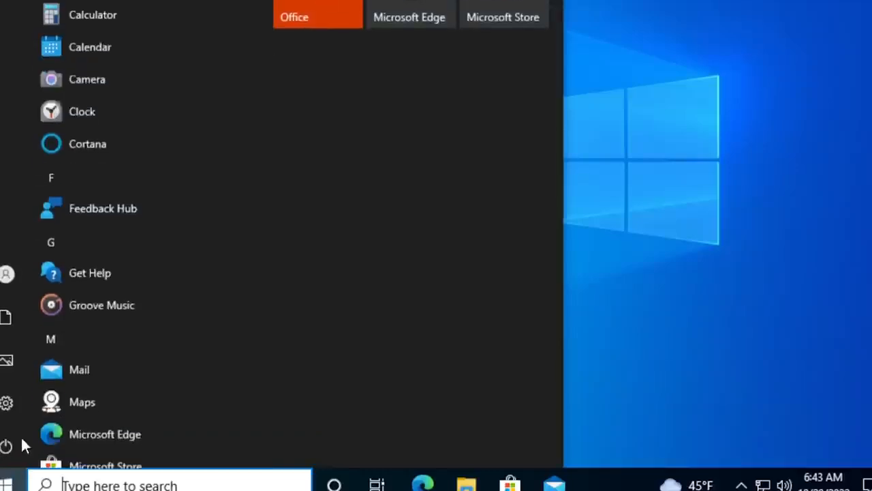
scroll(84, 293, "down", 5)
scroll(102, 295, "down", 8)
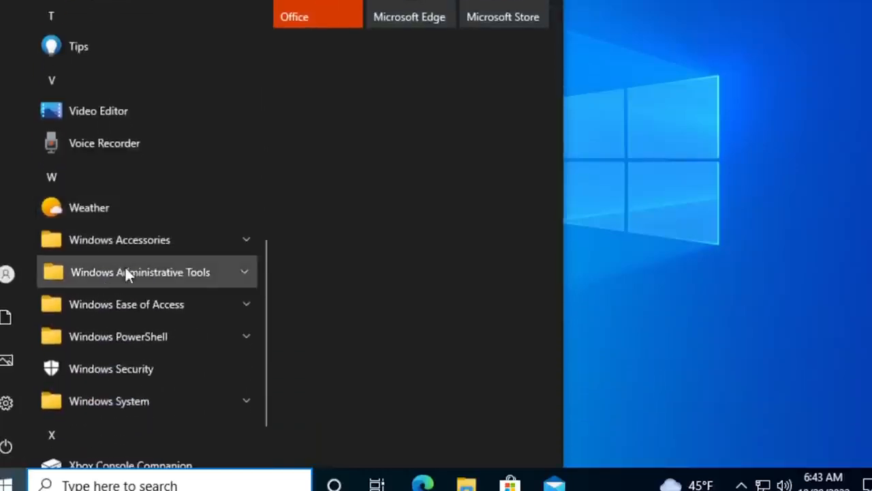
left_click(125, 267)
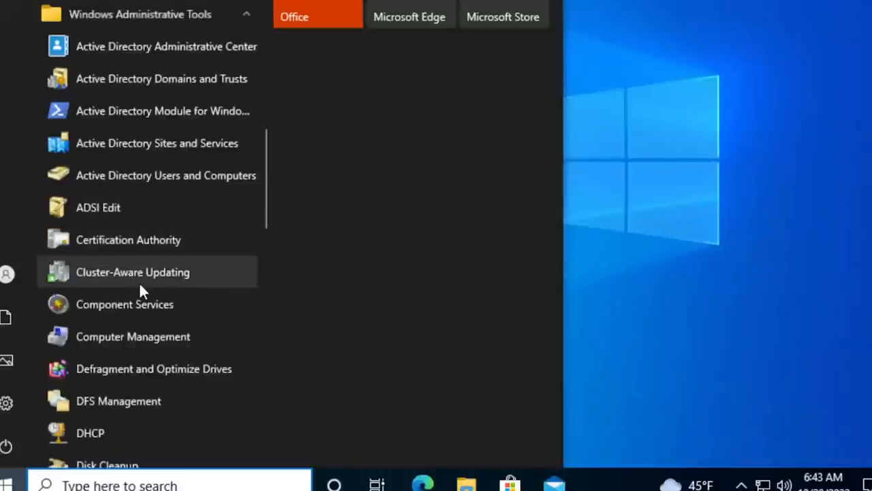
scroll(95, 422, "down", 2)
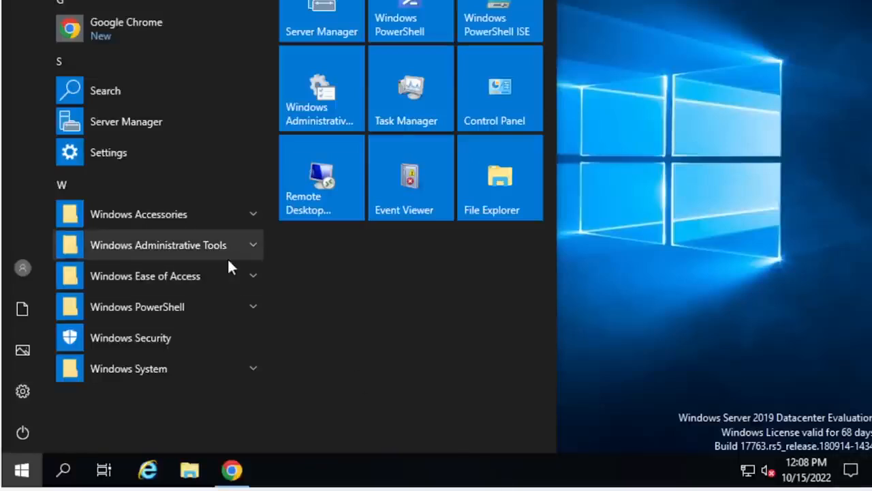
- Open the DHCP console on the server and widen its console tree to fit the server name
left_click(189, 248)
scroll(188, 248, "down", 4)
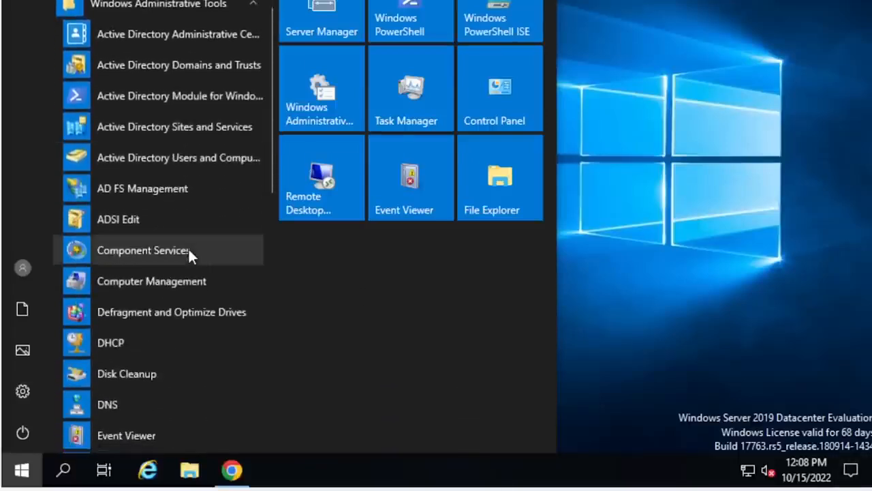
scroll(188, 248, "down", 1)
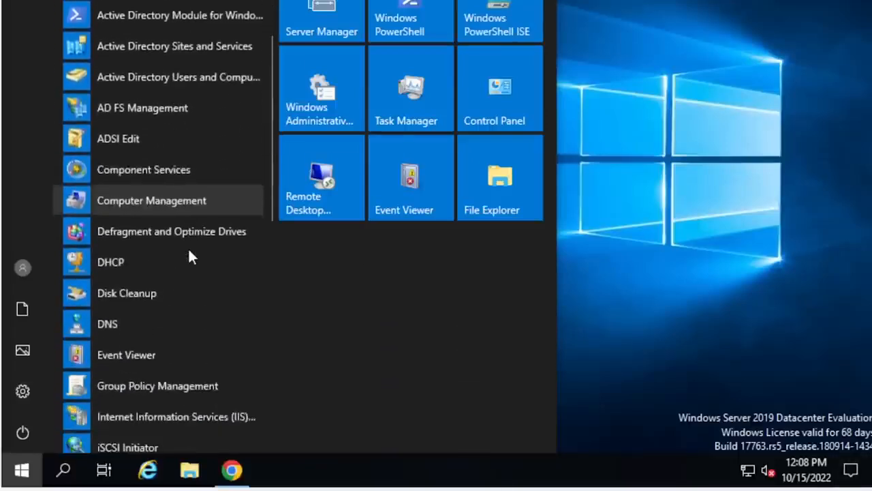
left_click(147, 262)
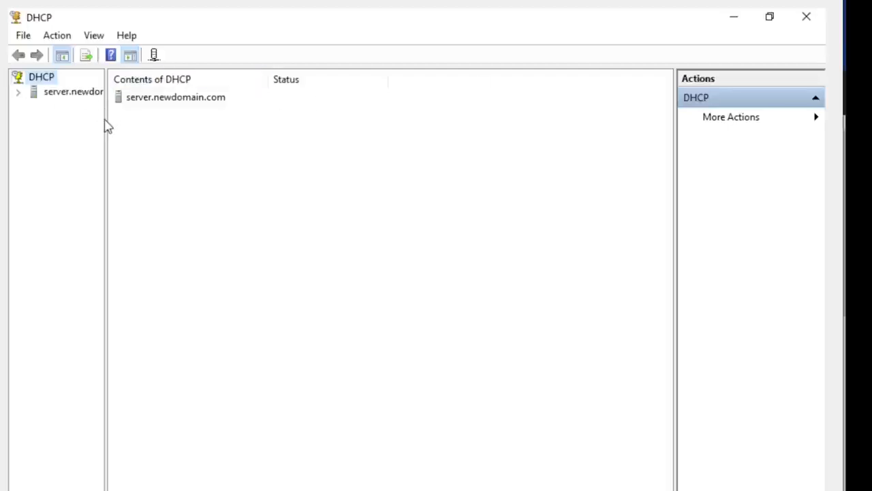
left_click_drag(104, 116, 168, 119)
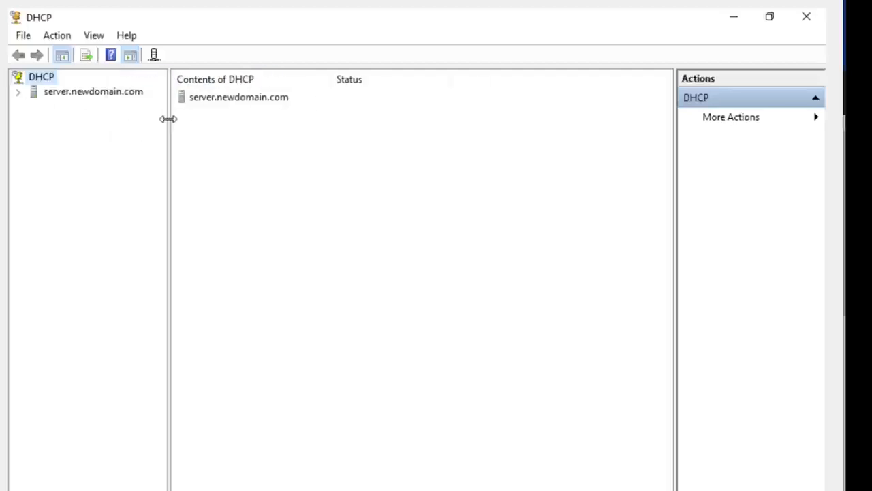
- Expand server.newdomain.com and its IPv4 node, display the IPv4 contents, and widen the tree to fit the full scope name
left_click(19, 93)
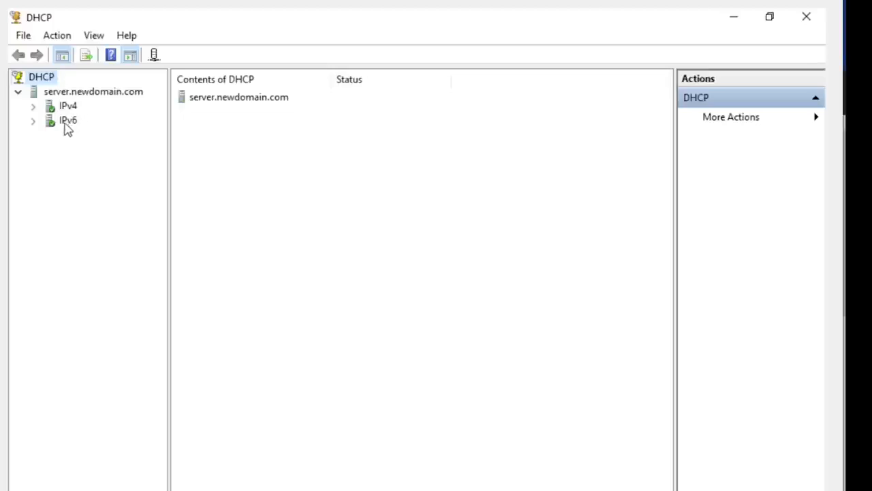
left_click(34, 108)
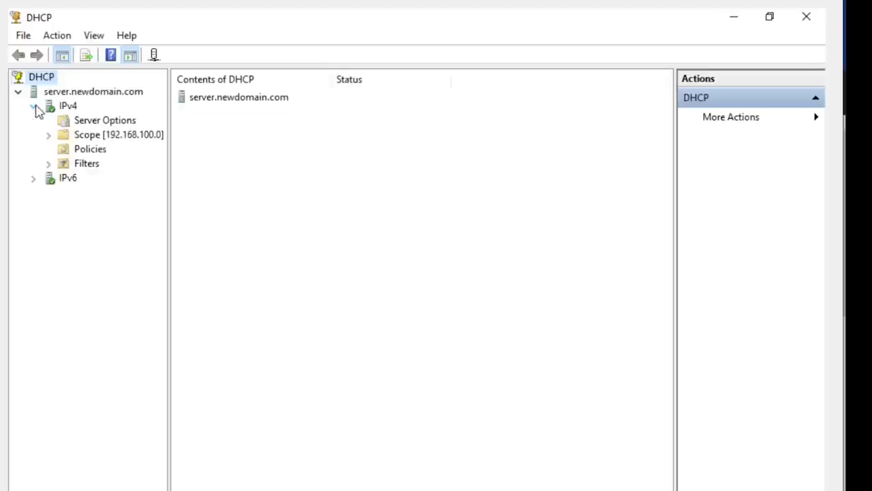
left_click(68, 107)
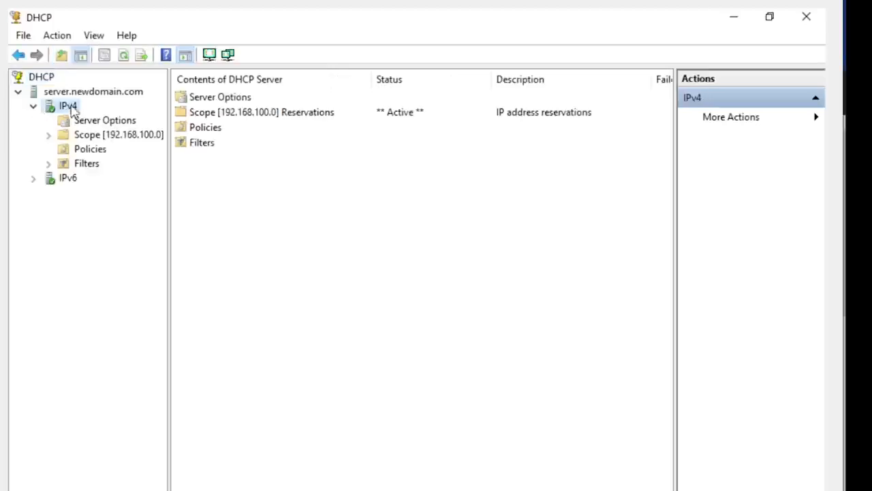
left_click_drag(169, 139, 257, 143)
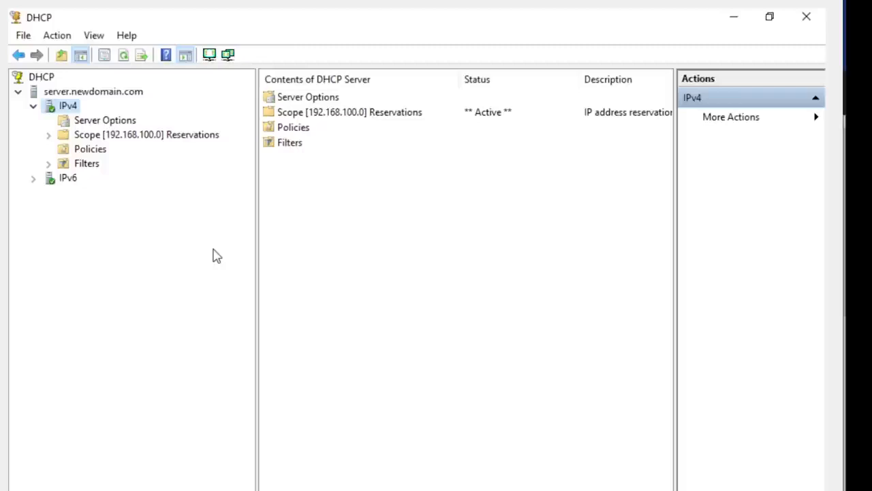
- Start a new IPv4 scope named "new ip range" without a description, and proceed to its address range
right_click(64, 113)
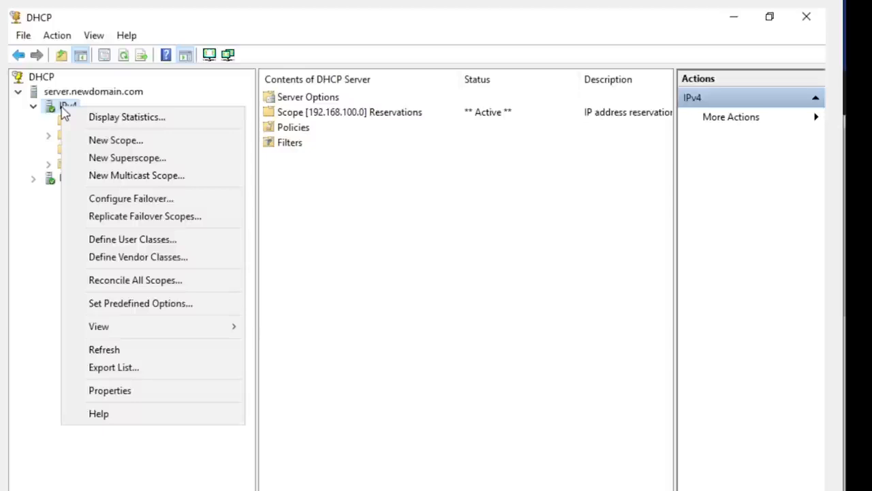
left_click(109, 141)
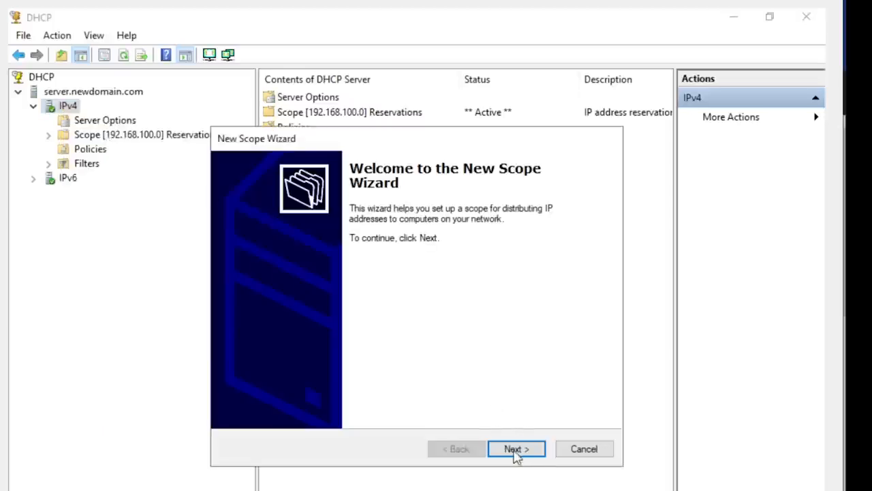
left_click(516, 449)
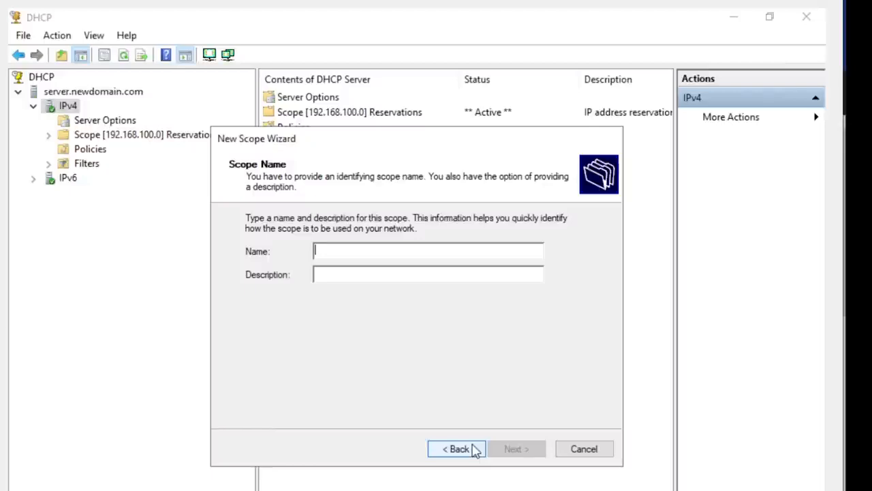
type("new ip range")
left_click(369, 275)
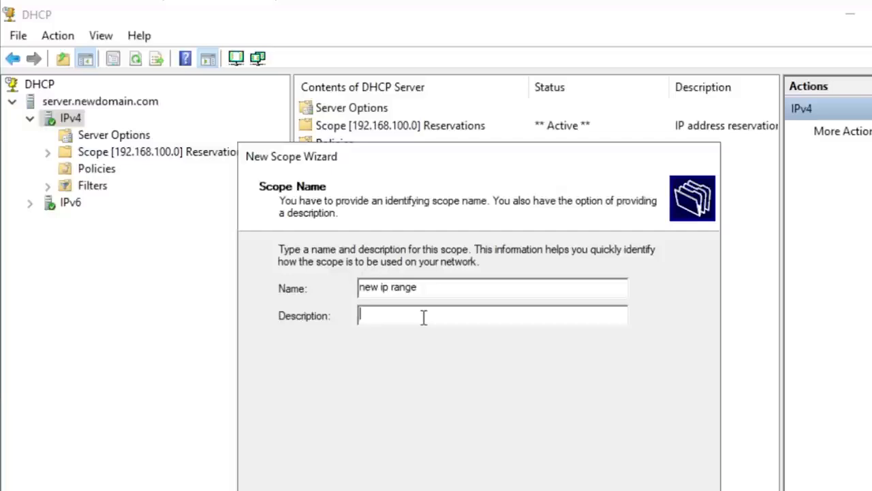
right_click(423, 317)
left_click(454, 399)
left_click(586, 490)
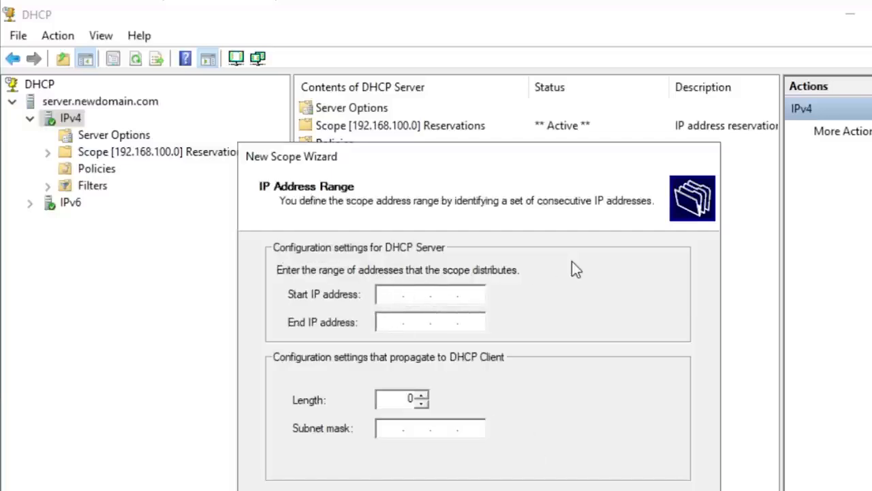
- Set the new scope's start IP address to 192.168.1.0
type("192.")
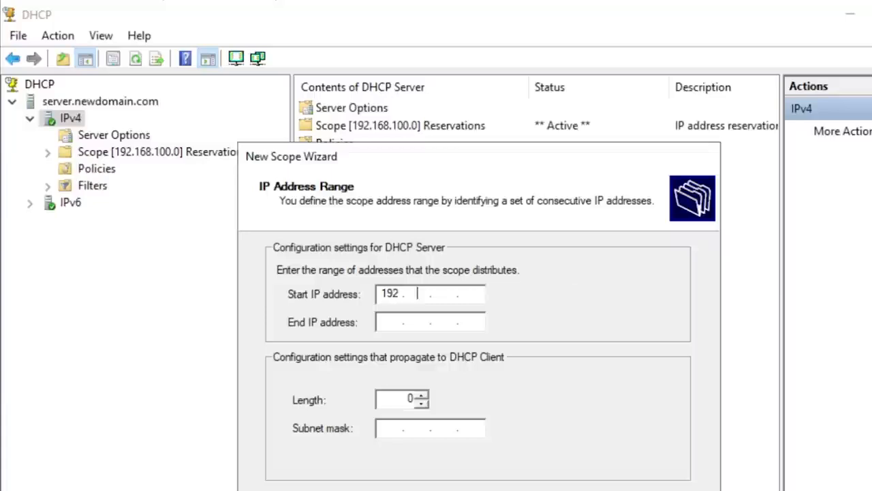
type("168.1")
key("Tab")
left_click(480, 293)
type("0")
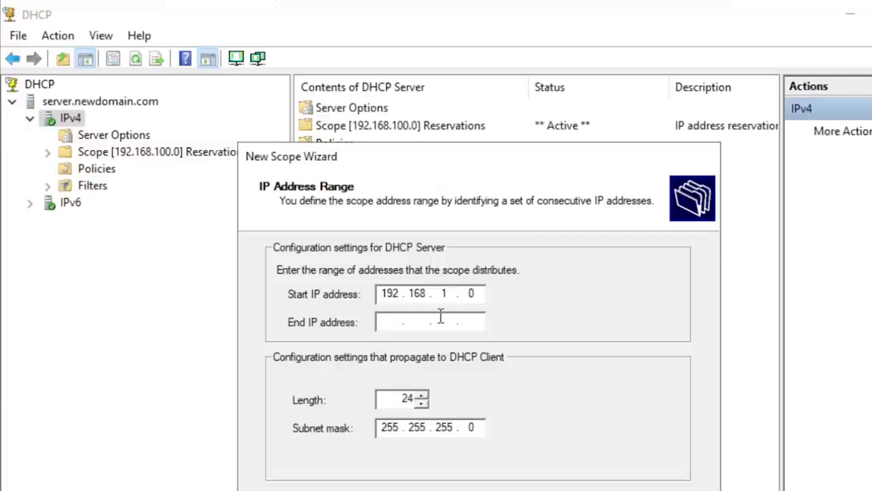
- Set the new scope's end IP address to 192.168.1.100, then cancel the New Scope Wizard
left_click(390, 322)
type("192 . 16")
type("8 . 1 .")
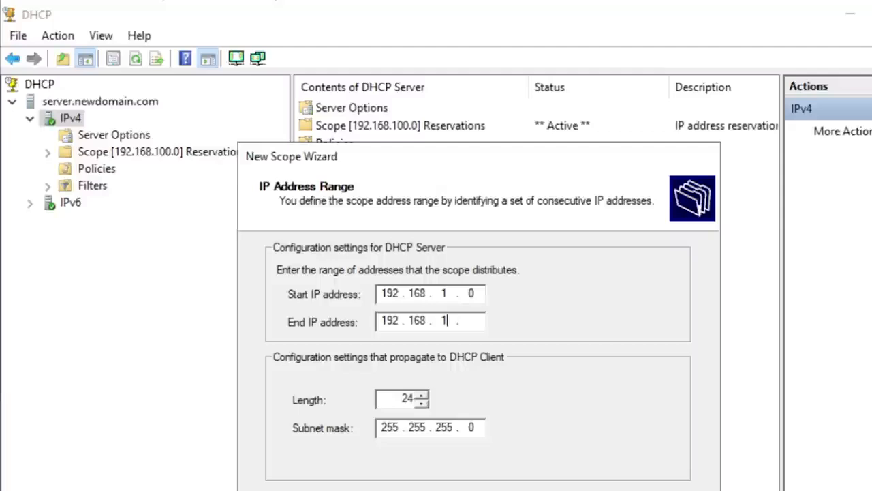
key("Tab")
left_click(477, 319)
type("100")
key("Escape")
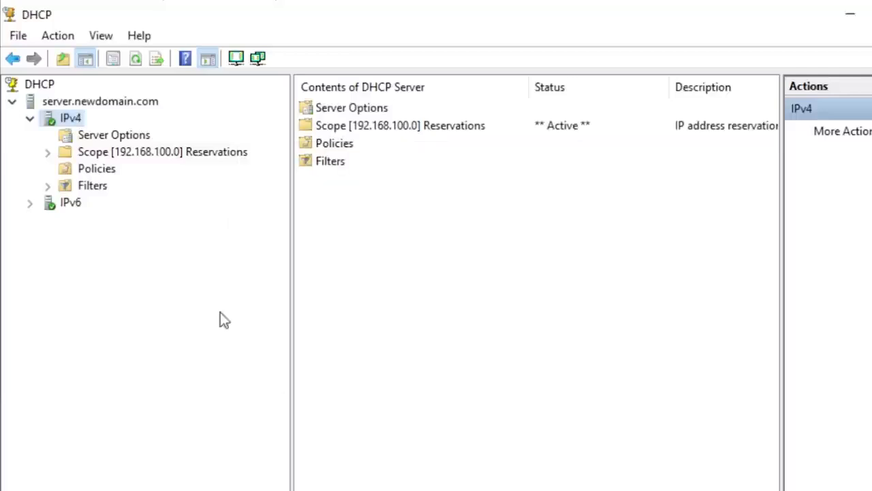
- Expand the 192.168.100.0 Reservations scope and examine the distribution range in its address pool
double_click(88, 155)
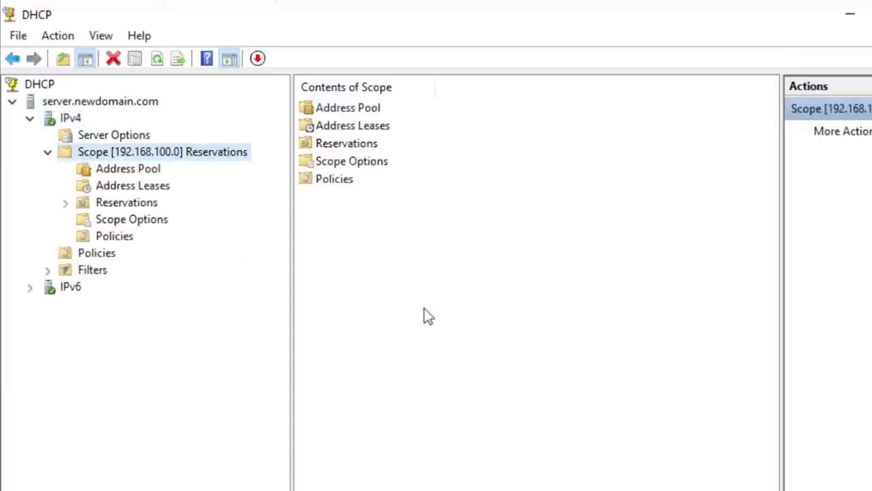
left_click(413, 276)
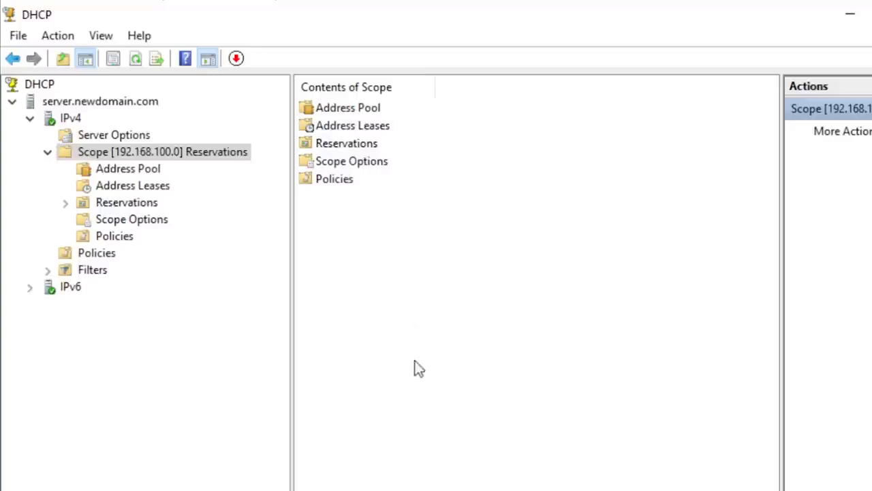
left_click(134, 169)
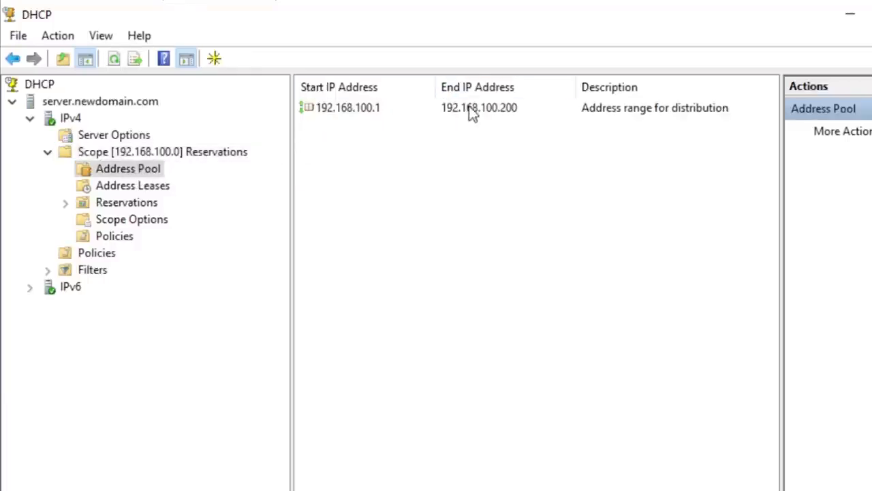
left_click(372, 109)
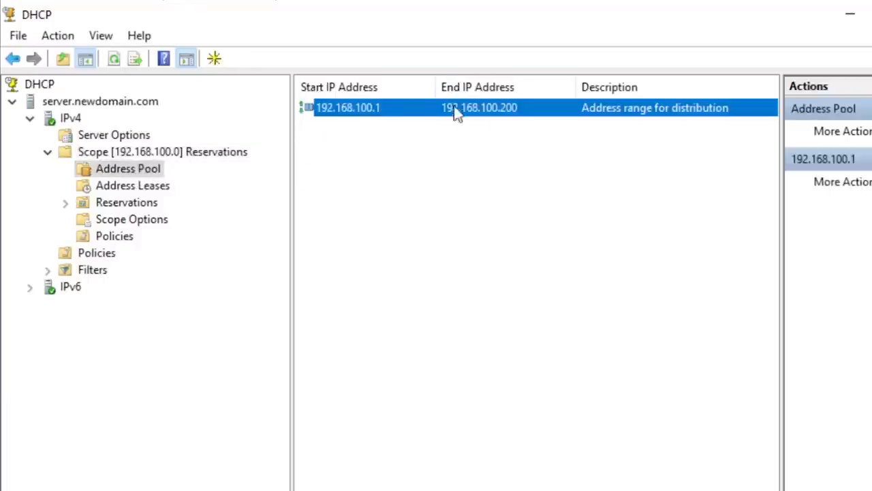
left_click(504, 130)
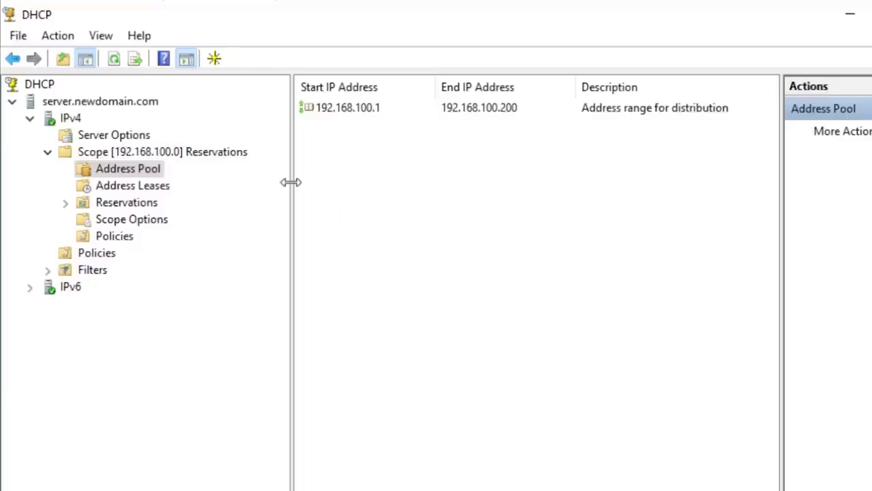
- Check what the IPv6 node contains, collapse it, and view the address leases of the 192.168.100.0 scope
left_click(30, 288)
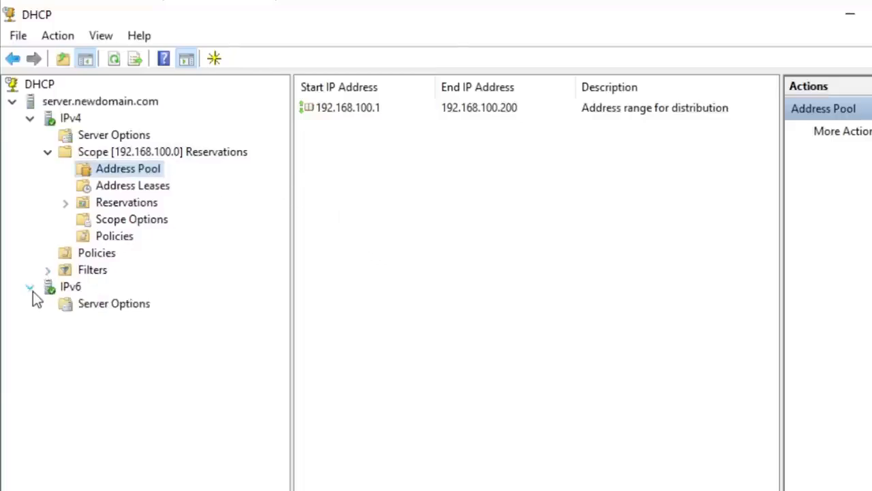
left_click(29, 287)
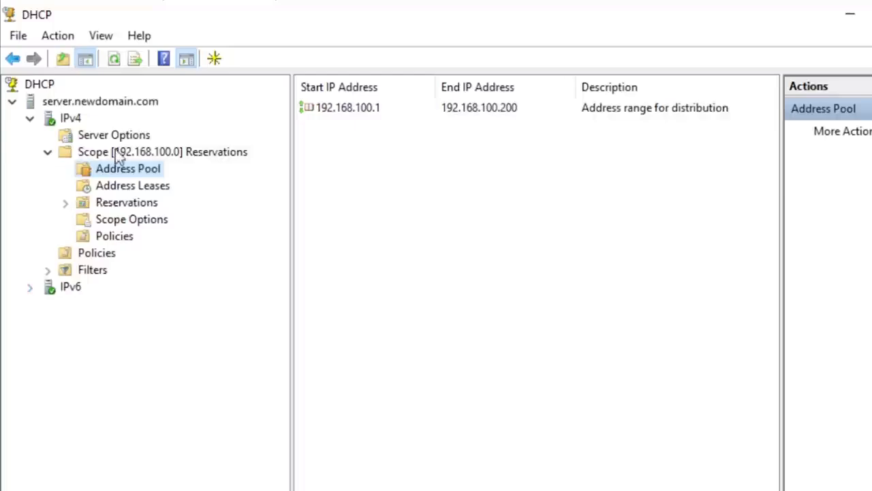
left_click(130, 187)
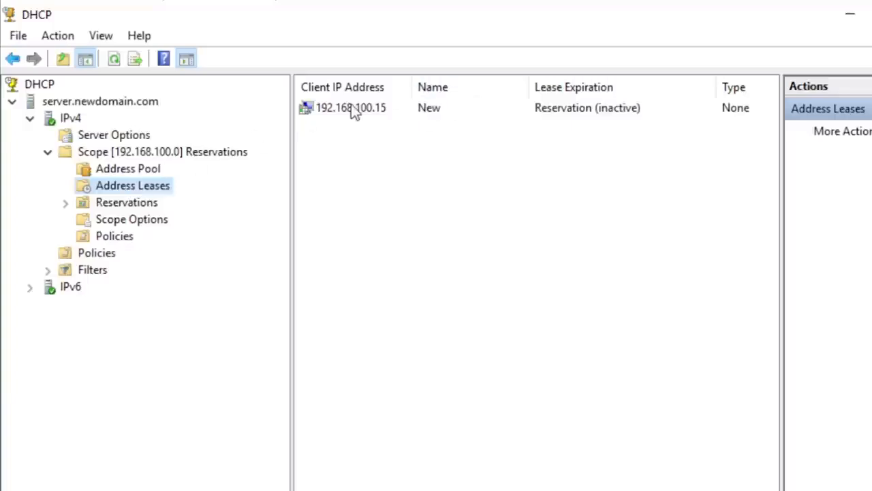
- Expand the 192.168.100.0 scope's Reservations, view the options of the 192.168.100.15 reservation, and return to the reservations list
left_click_drag(418, 87, 425, 88)
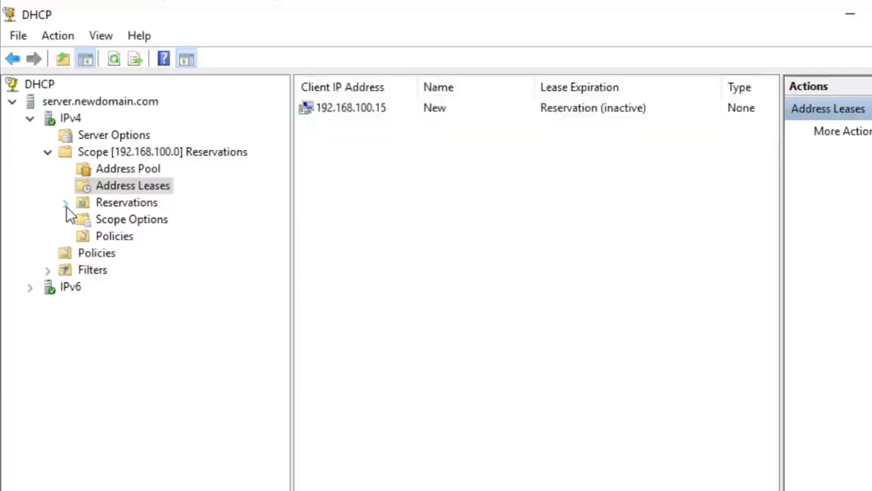
left_click(66, 204)
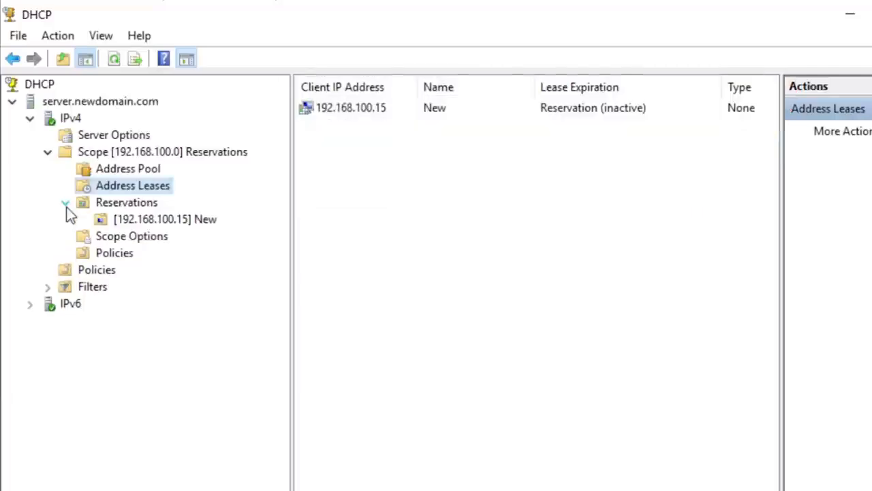
left_click(126, 206)
left_click(138, 223)
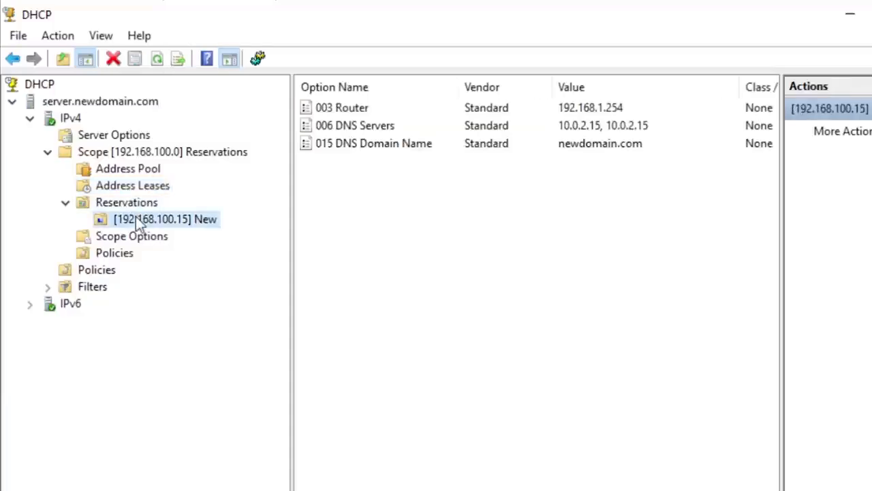
left_click(135, 209)
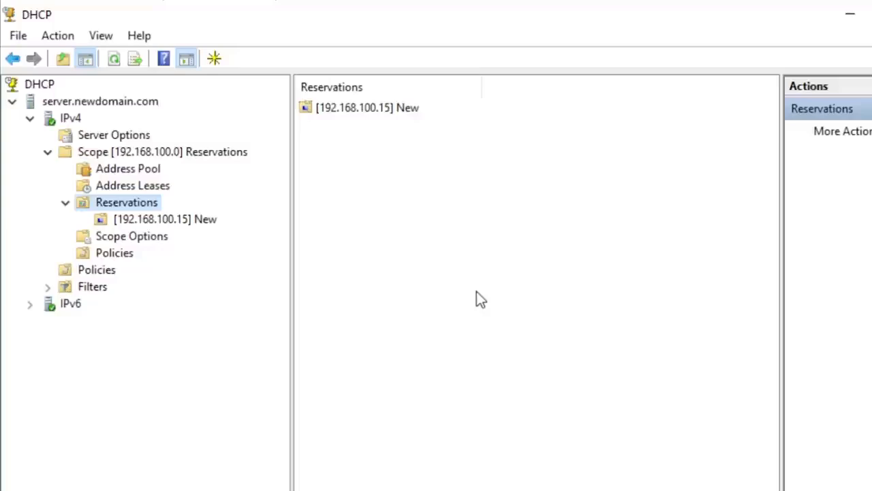
- Minimize the DHCP console and launch Command Prompt by searching for cmd
left_click(850, 21)
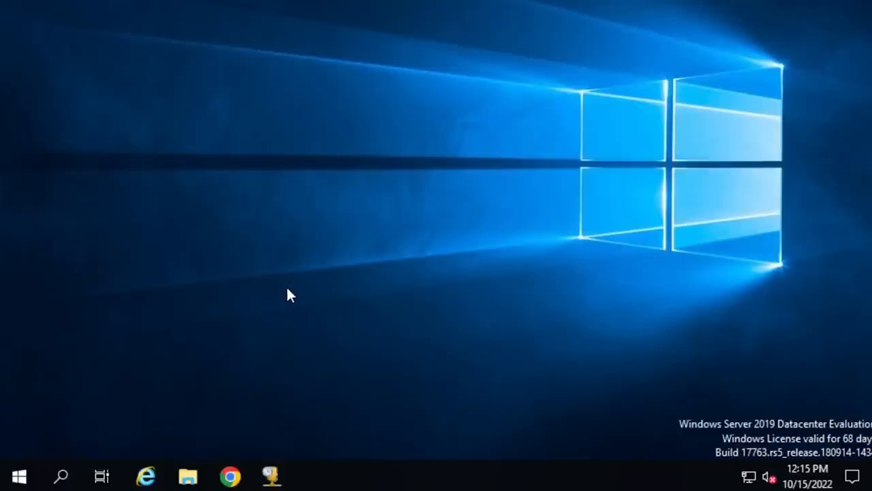
left_click(60, 477)
type("m")
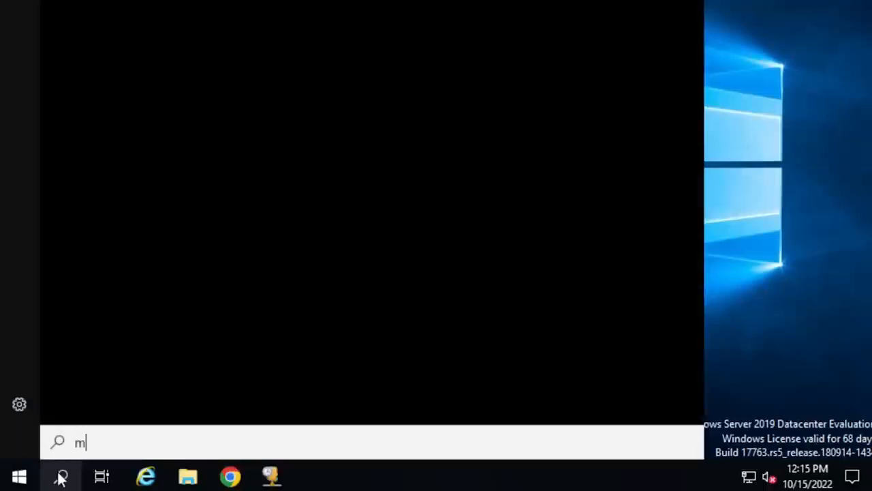
key("BackSpace")
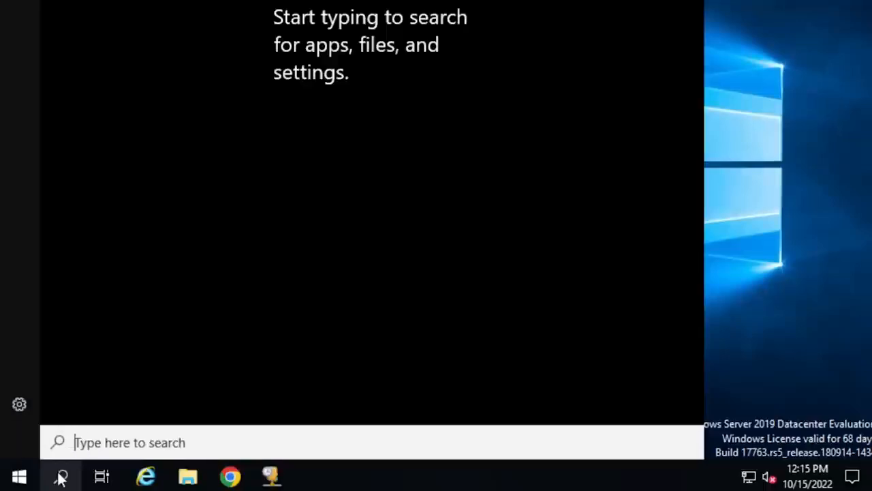
type("cmd")
key("Return")
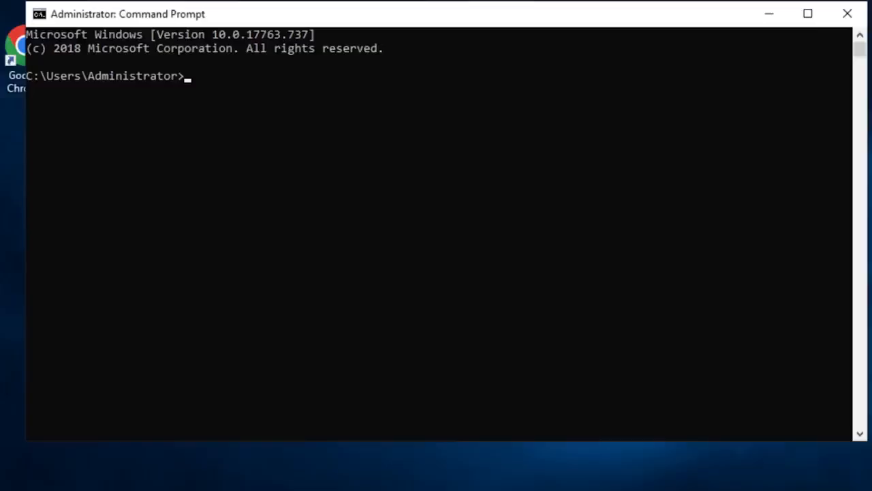
- Run ipconfig /all to list the server's full network configuration
left_click_drag(450, 18, 443, 32)
type("ipconfig a/ll")
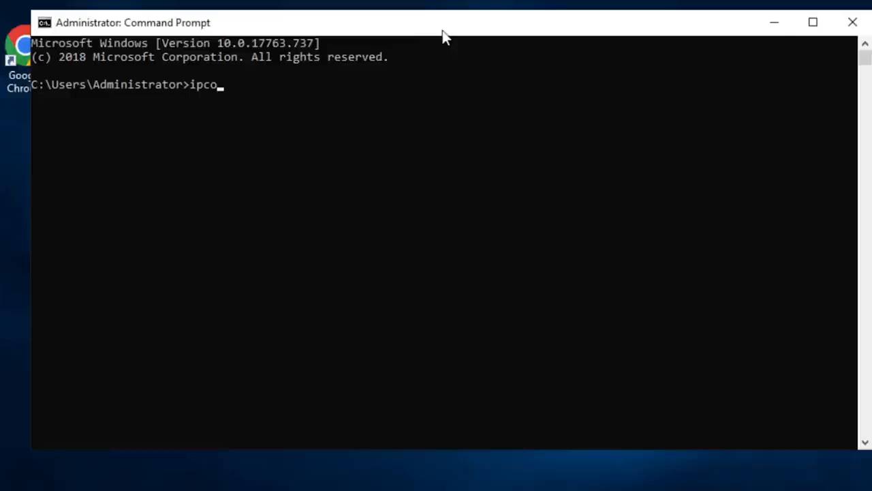
key("BackSpace")
key("BackSpace")
key("BackSpace")
key("BackSpace")
type("/all")
key("Return")
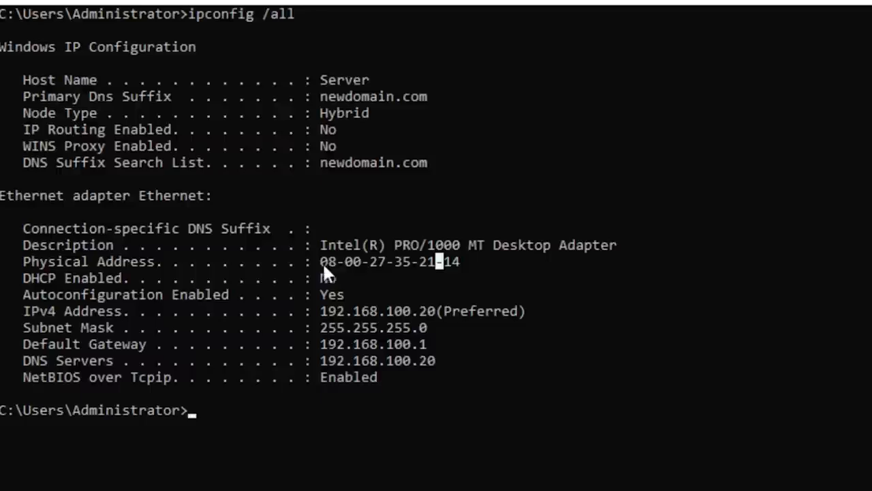
- Highlight the Ethernet adapter's description and physical address in the command output
left_click_drag(324, 266, 443, 266)
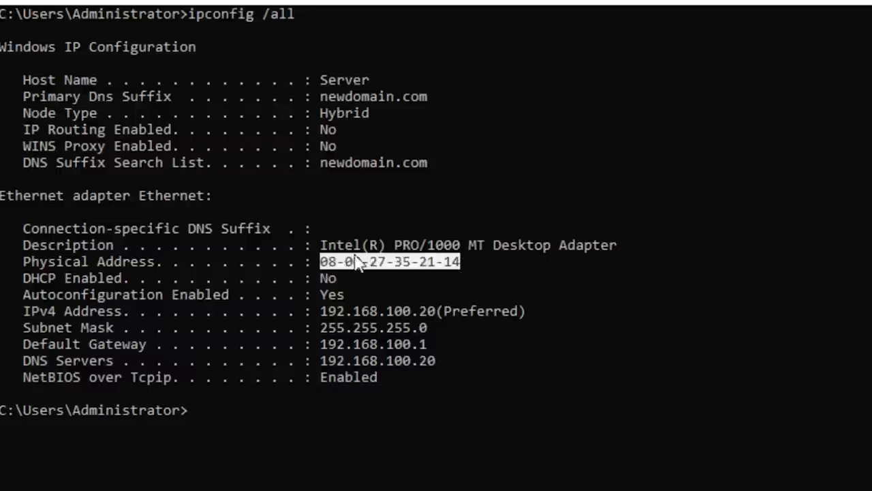
left_click_drag(326, 247, 605, 254)
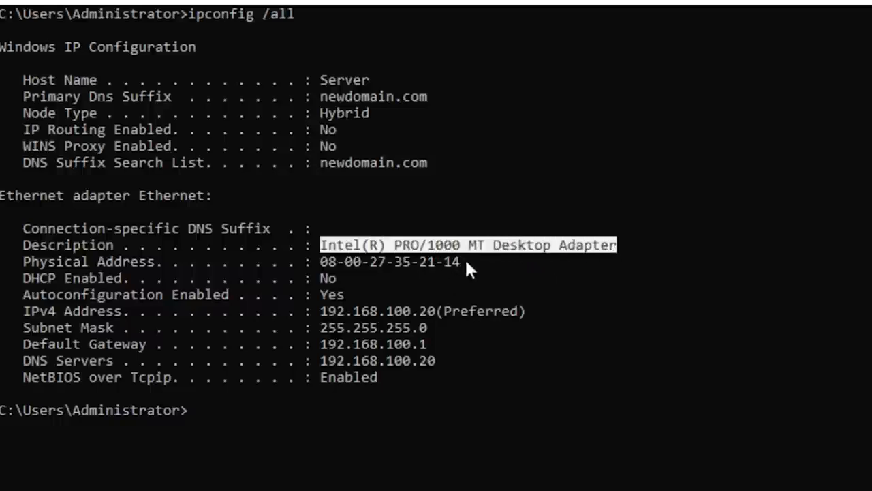
left_click_drag(460, 263, 326, 259)
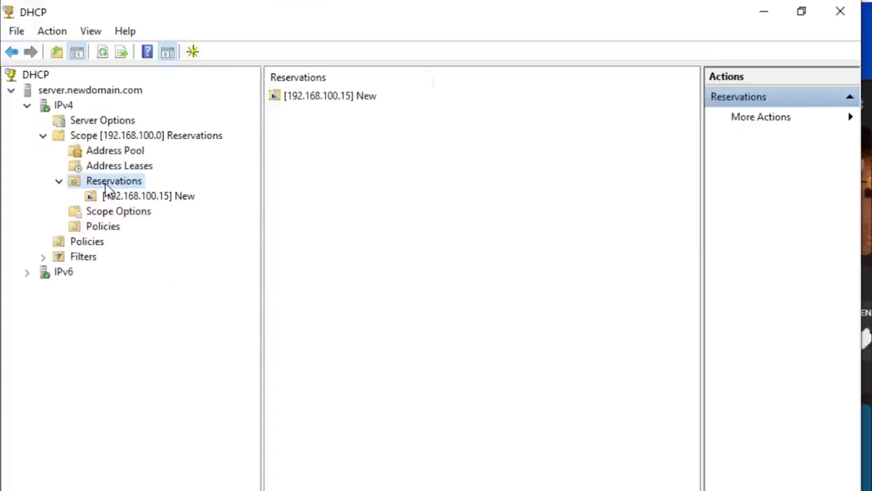
- Open the New Reservation form for the 192.168.100.0 scope and move it to the middle of the console to review its fields
right_click(107, 190)
left_click(164, 198)
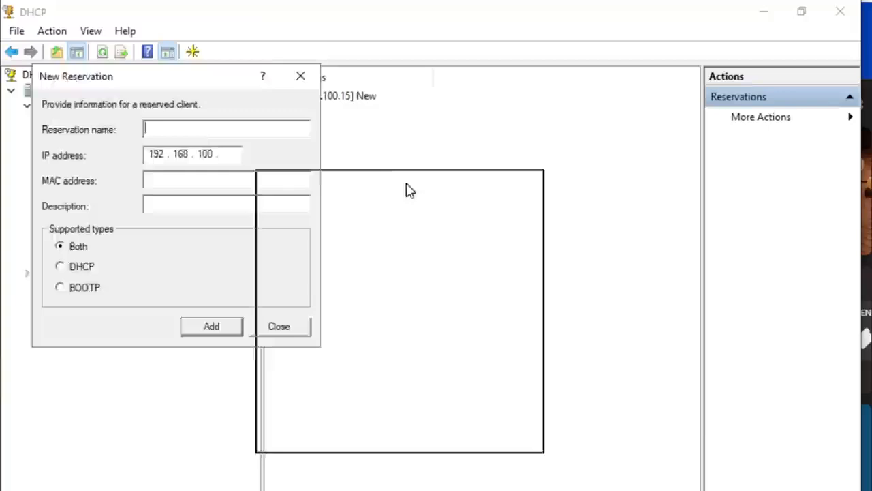
left_click_drag(406, 190, 407, 189)
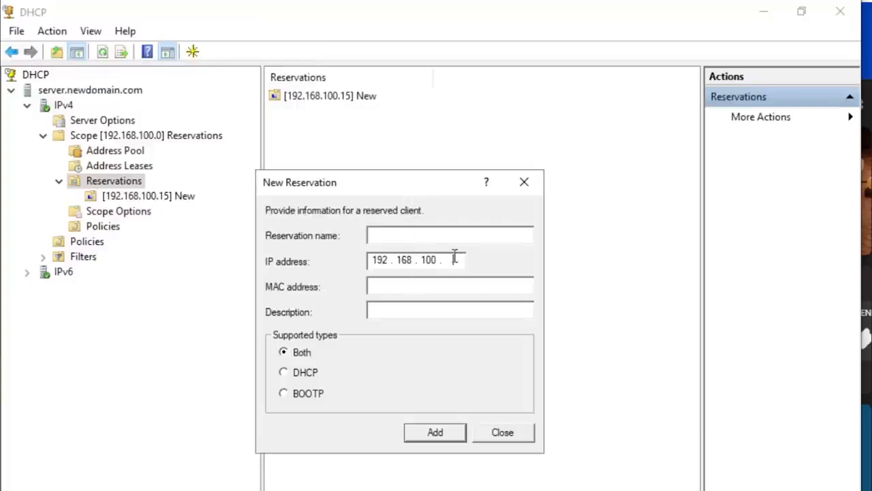
- Switch to Google Chrome and search Google for "printer mac address"
mouse_move(227, 490)
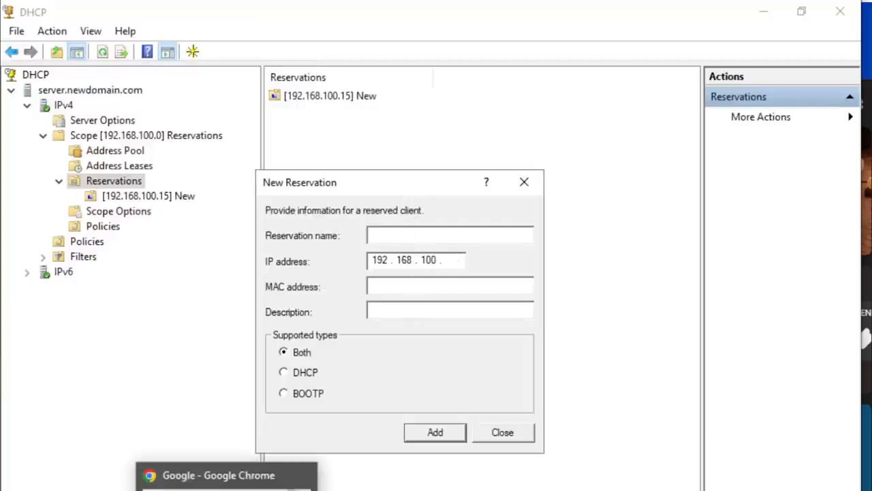
left_click(218, 475)
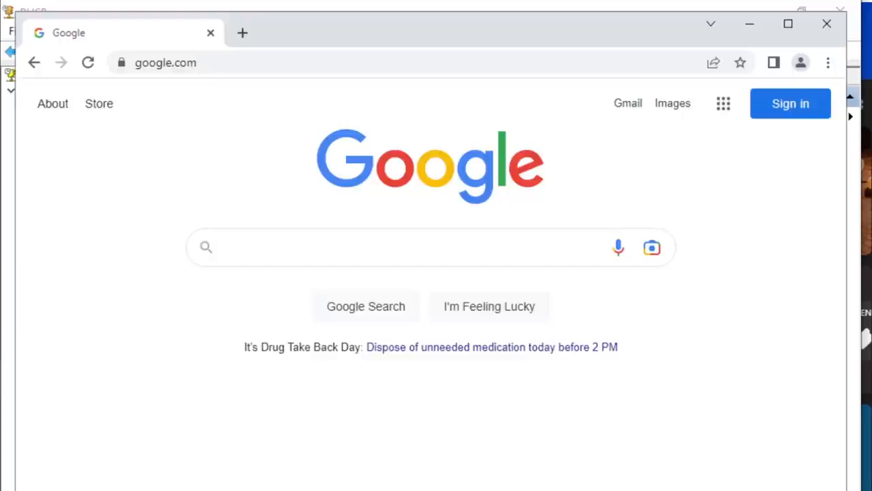
left_click(325, 248)
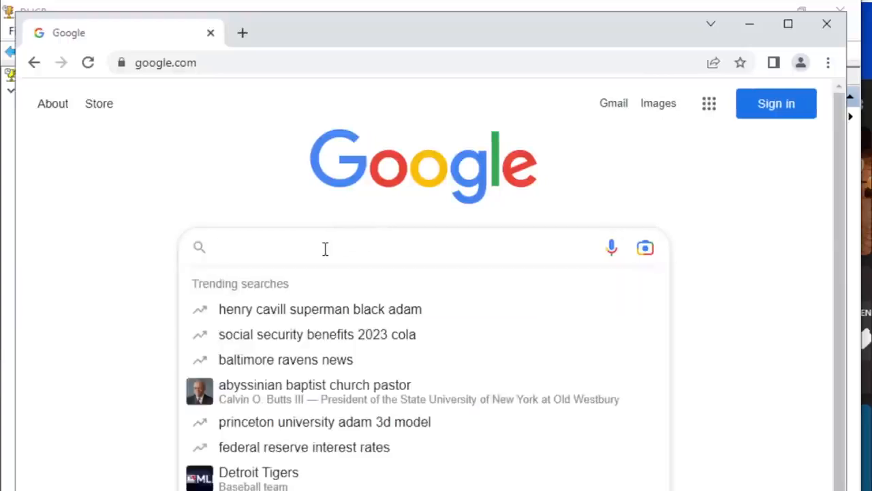
left_click(96, 296)
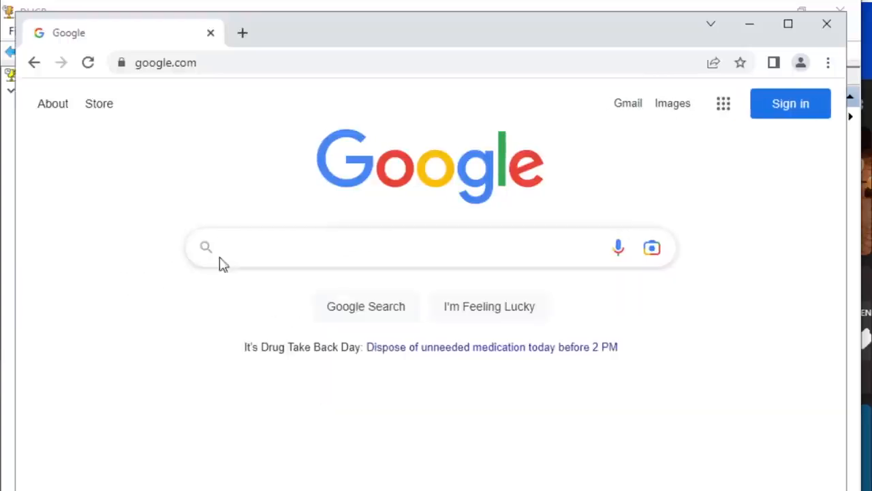
left_click(342, 247)
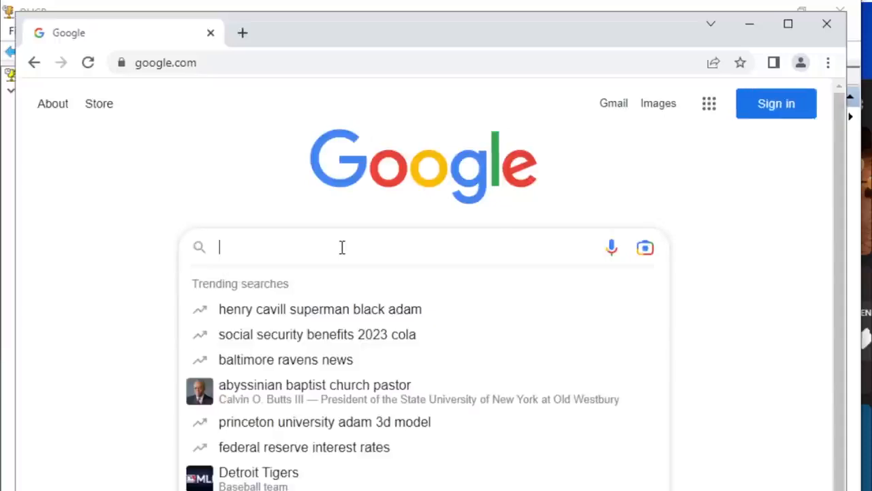
type("printer ")
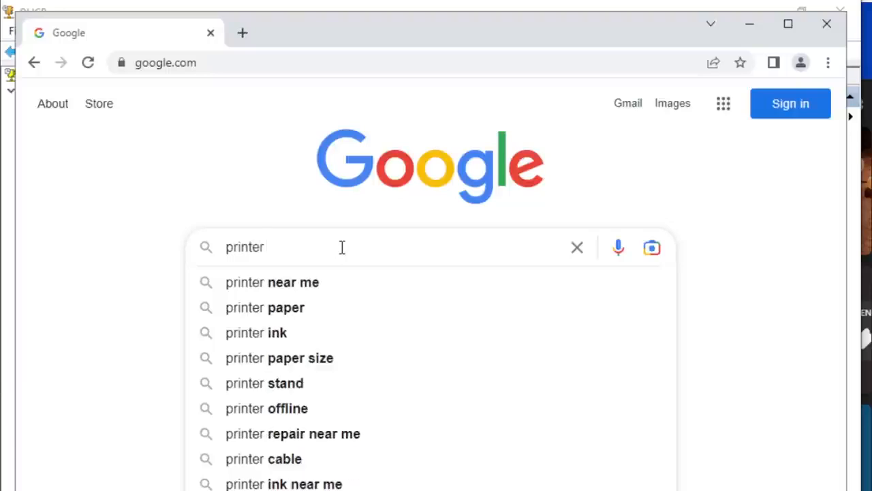
type("mac address")
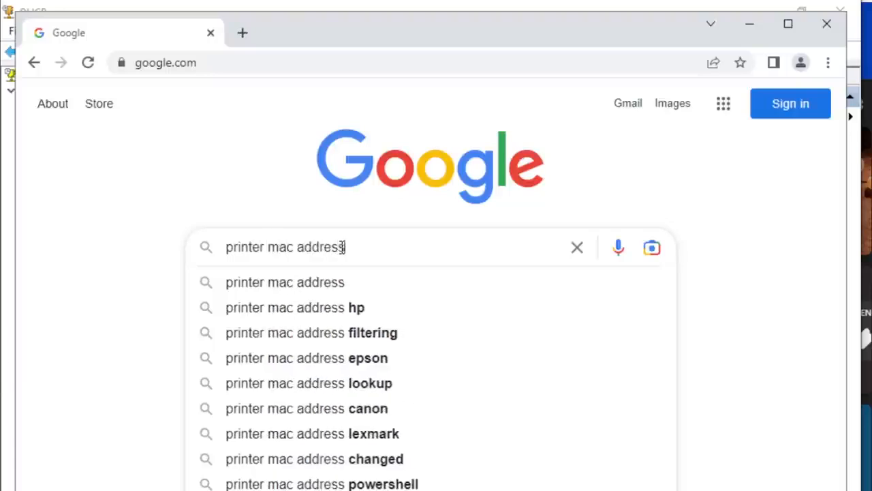
key("Return")
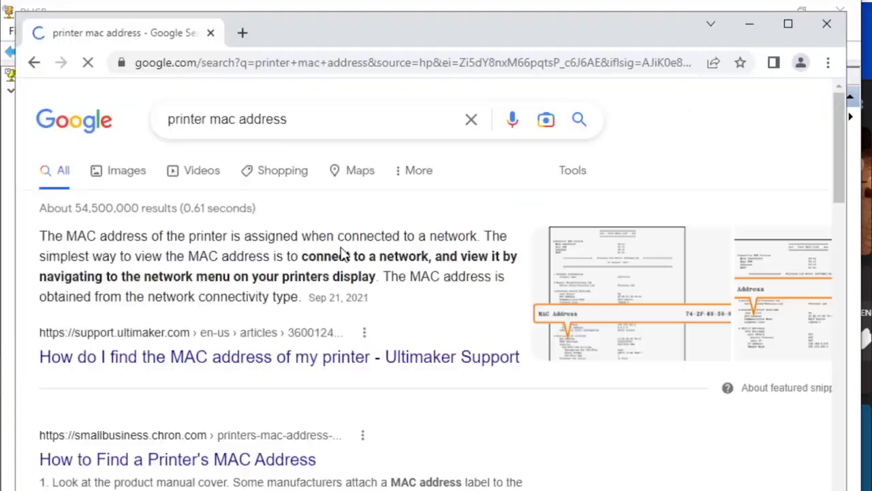
- Show the image results and open the Canon manual page from the first MAC address picture
scroll(335, 254, "down", 2)
scroll(335, 254, "up", 2)
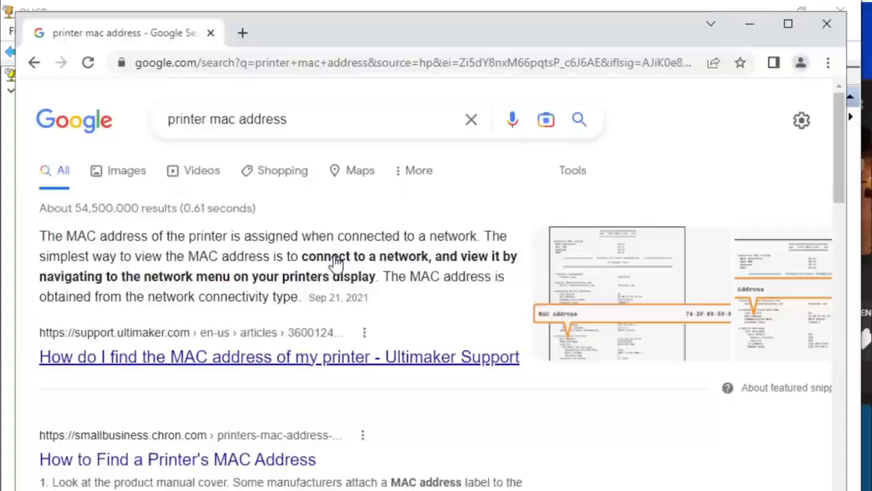
left_click(140, 174)
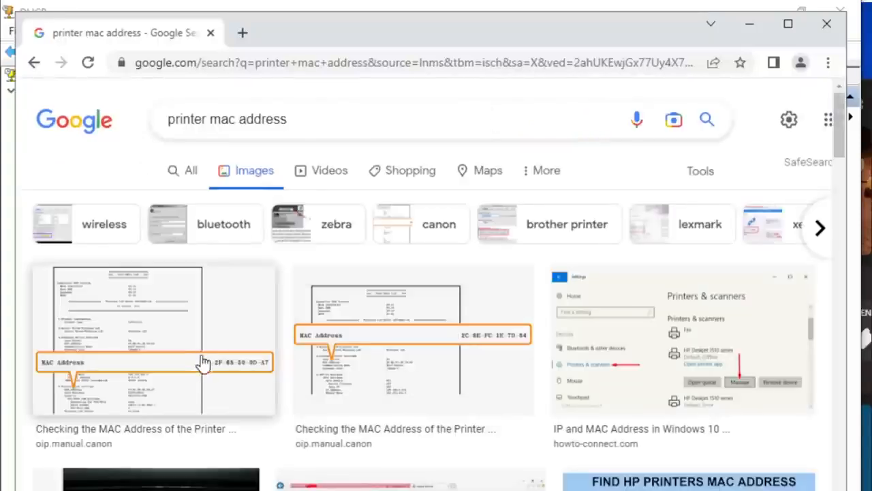
left_click(192, 379)
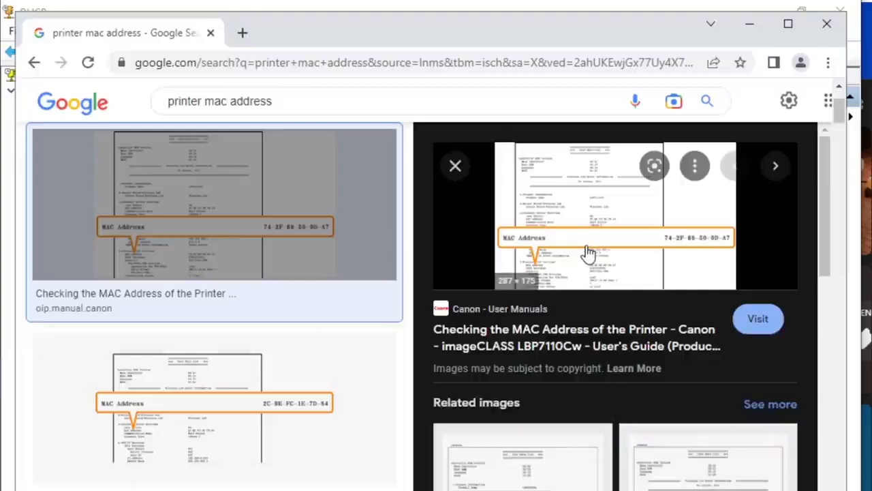
left_click(553, 240)
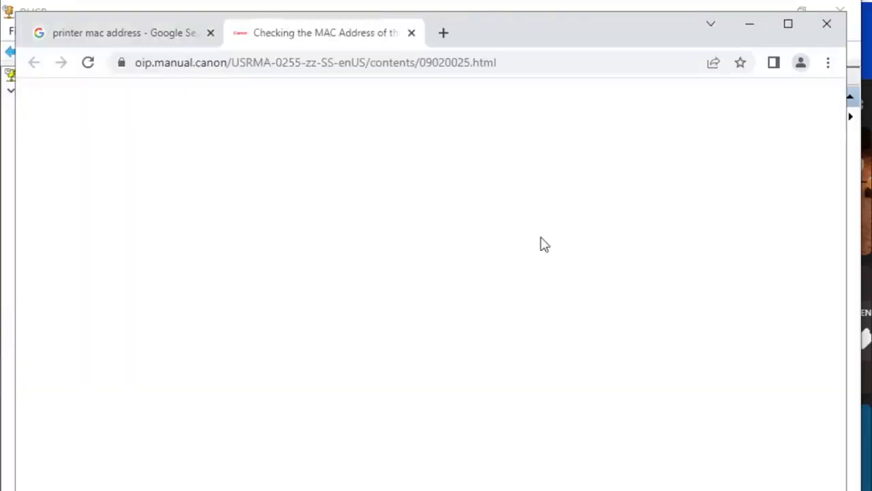
- Enlarge the Canon manual page to 150% and examine the instructions for checking the wired LAN MAC address
scroll(464, 347, "down", 2)
scroll(460, 347, "down", 3)
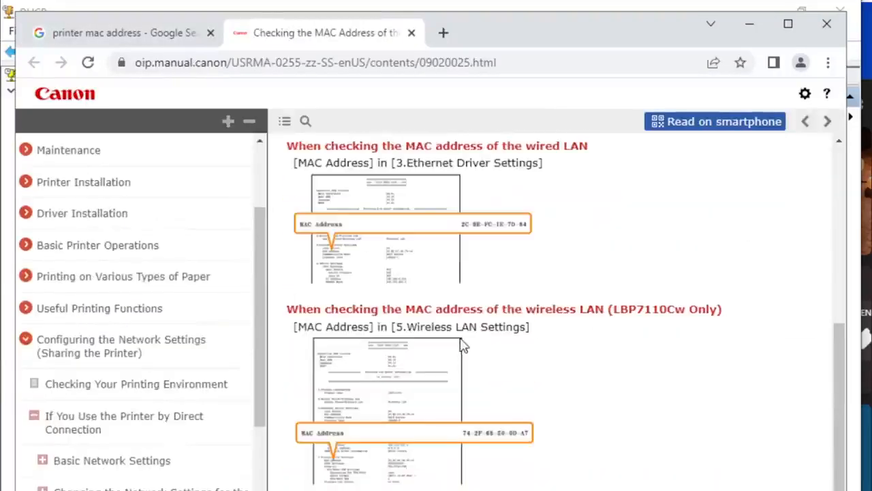
scroll(426, 261, "up", 1)
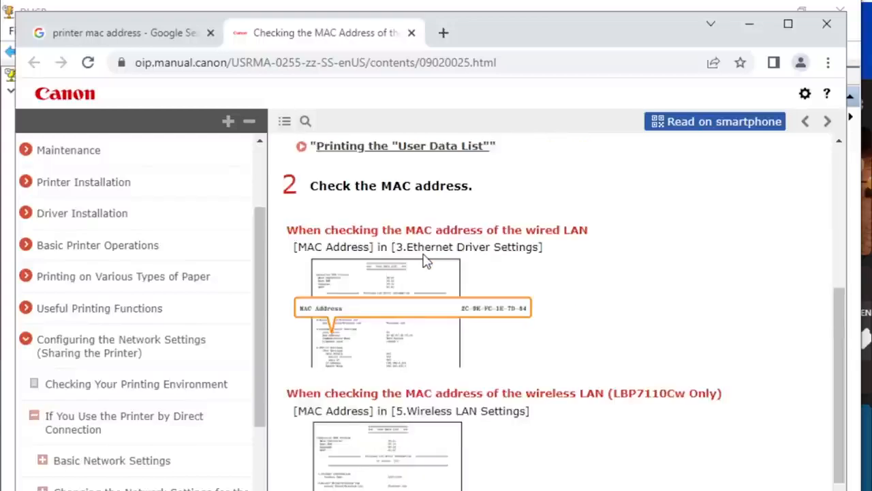
key("ctrl+plus")
key("ctrl+plus")
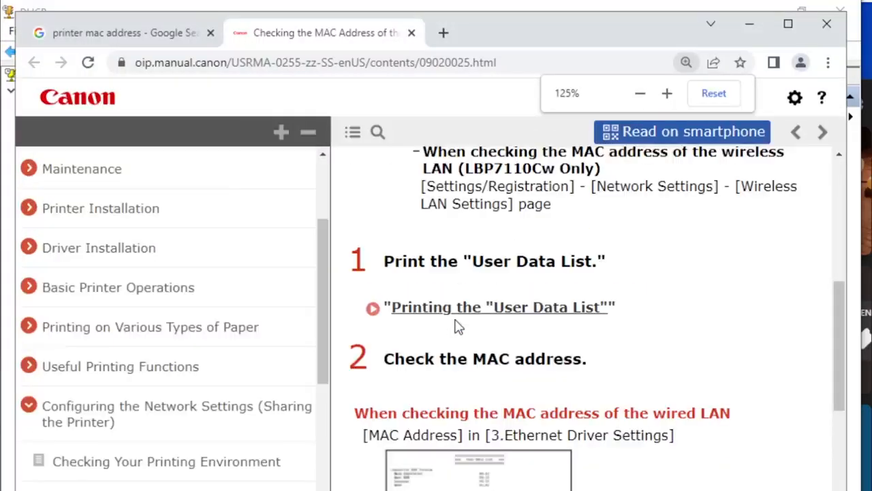
scroll(586, 418, "down", 3)
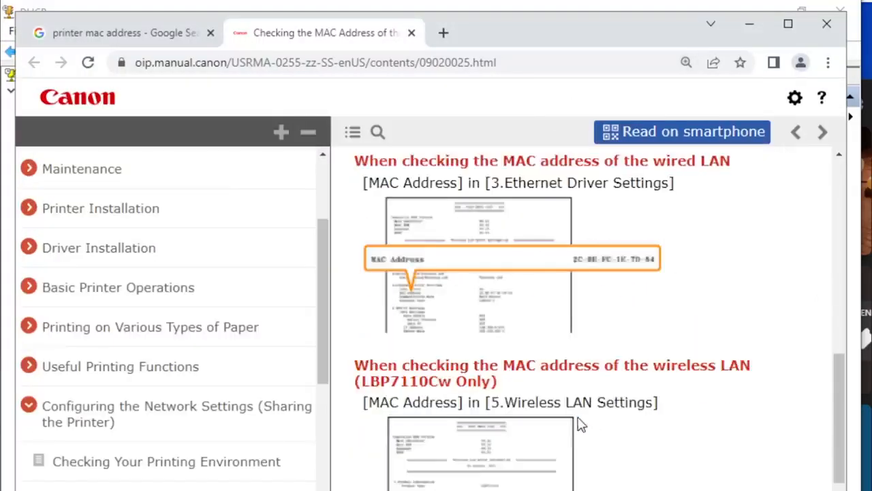
key("ctrl+plus")
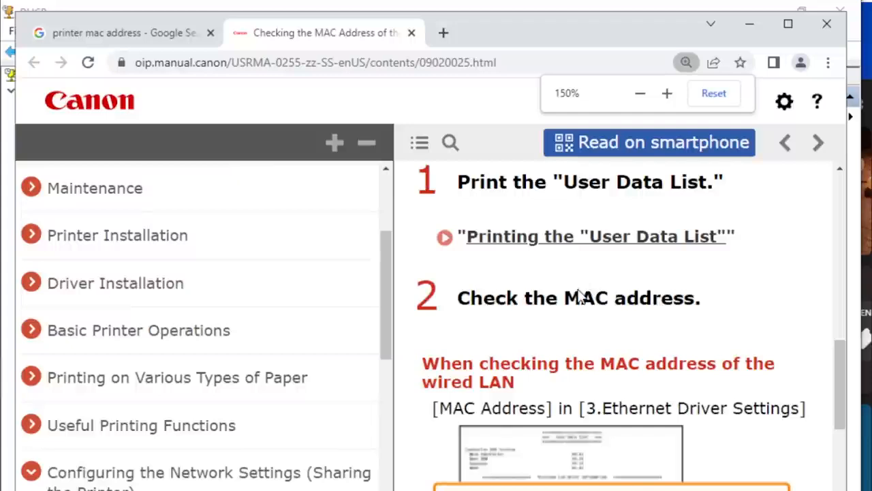
scroll(578, 300, "down", 1)
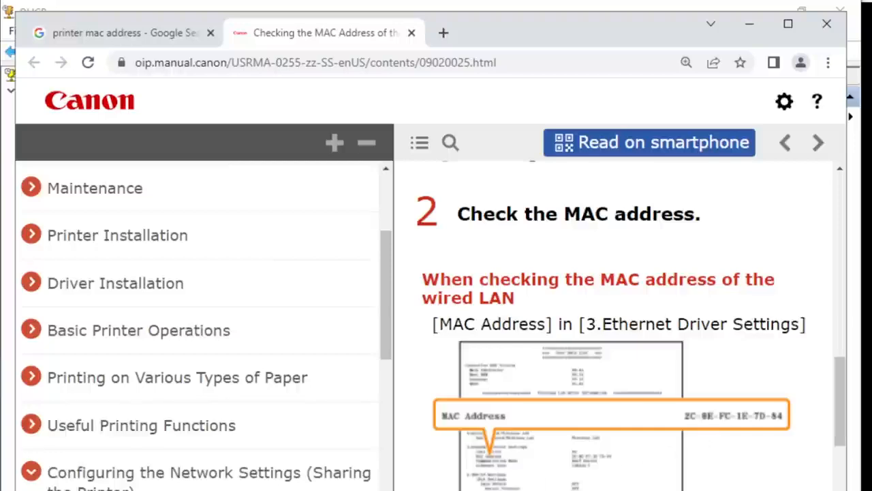
- Switch back to the DHCP console, close the New Reservation form without adding anything, and restore the console to a smaller window
left_click(273, 488)
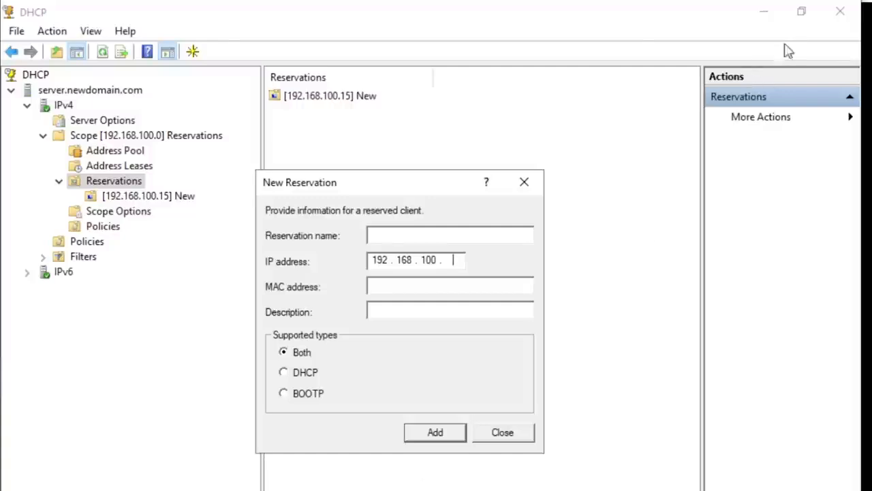
left_click(523, 184)
left_click(800, 12)
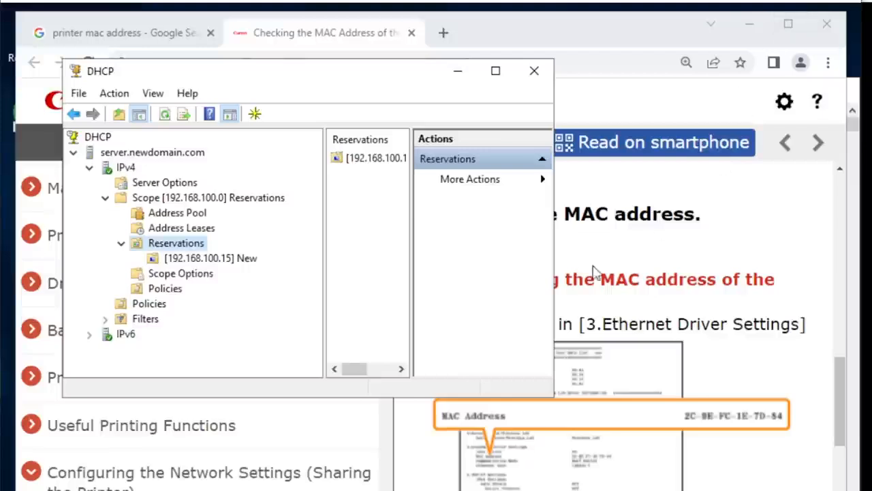
- Enlarge the DHCP console window and start a new reservation under scope 192.168.100.0 with the name Printer
left_click_drag(400, 71, 403, 117)
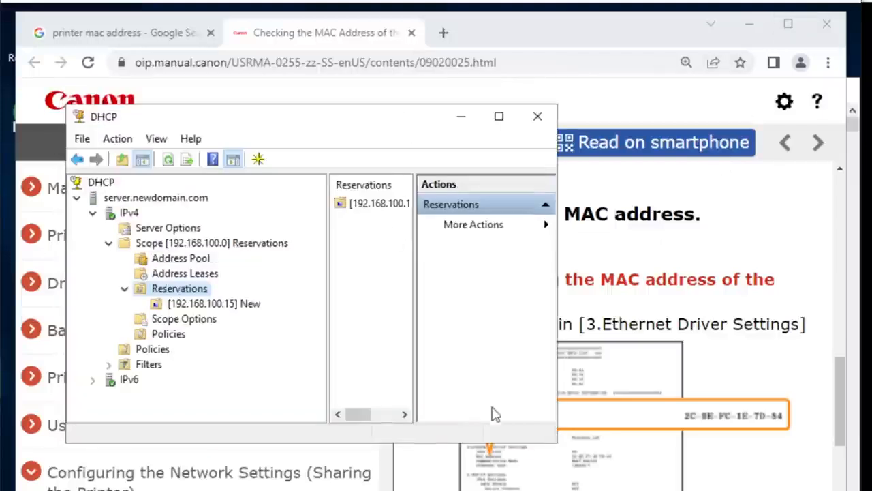
left_click_drag(555, 442, 580, 487)
right_click(181, 292)
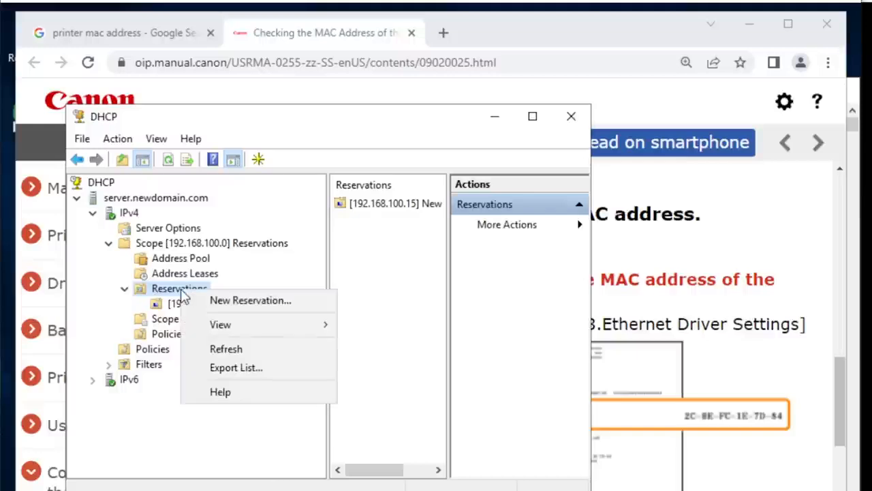
left_click(254, 302)
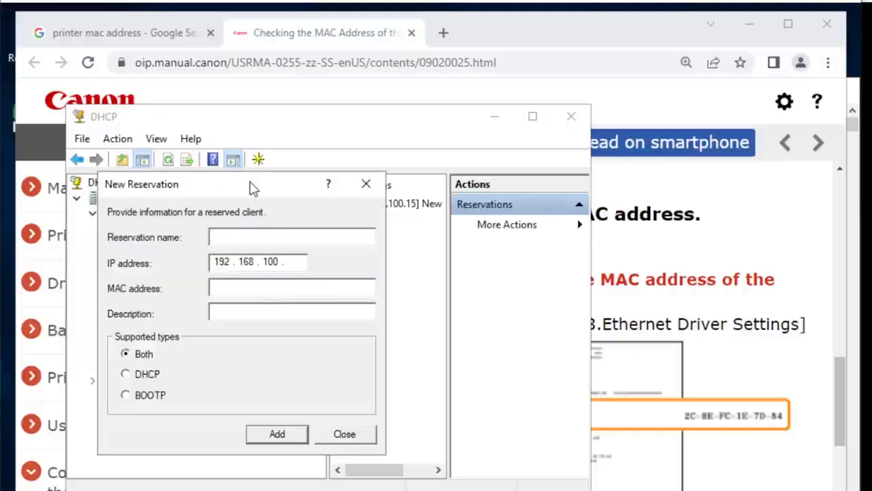
left_click_drag(252, 188, 281, 218)
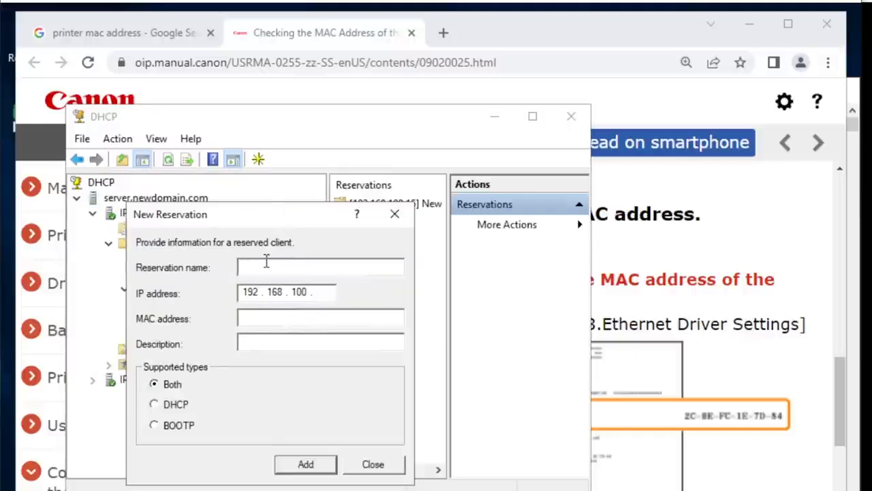
type("Printer")
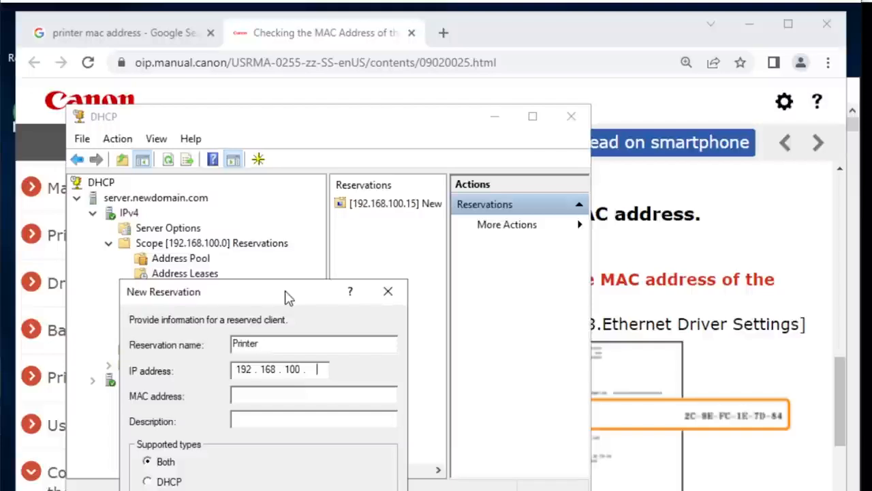
- Set the Printer reservation's IP address to 192.168.100.20 and its MAC address to 2c9efc1e7d84
left_click_drag(290, 246, 314, 270)
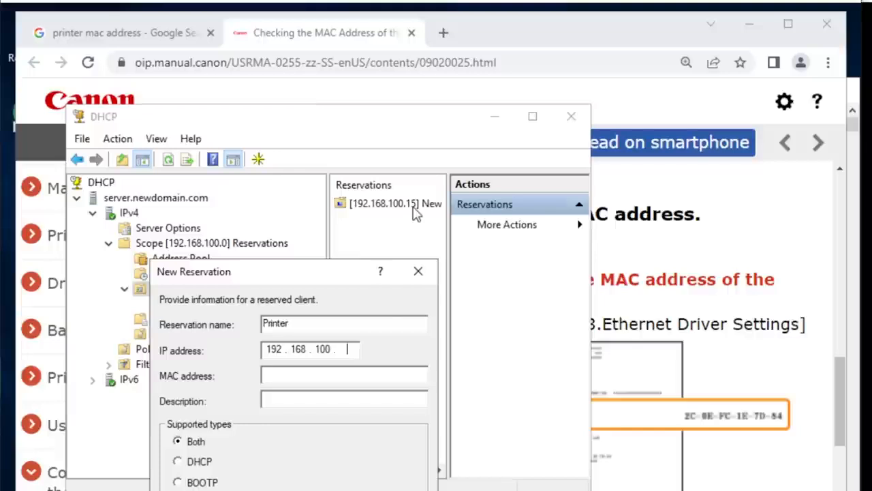
left_click_drag(326, 280, 328, 241)
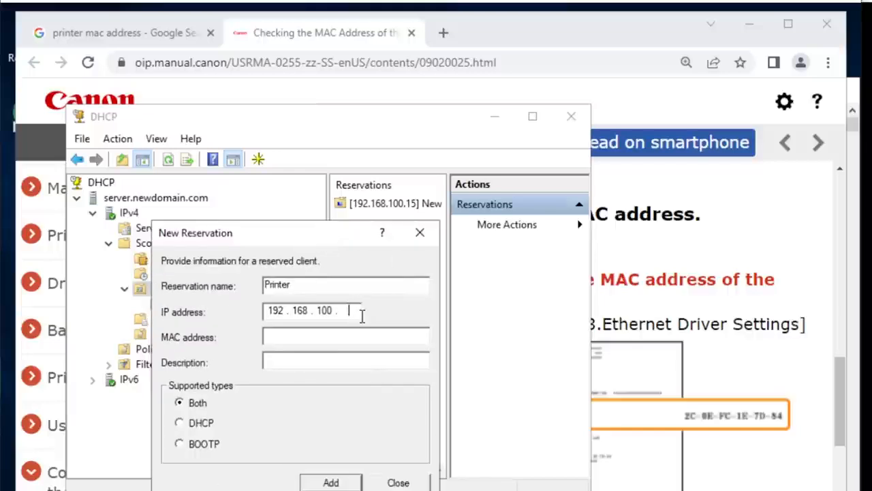
type("20")
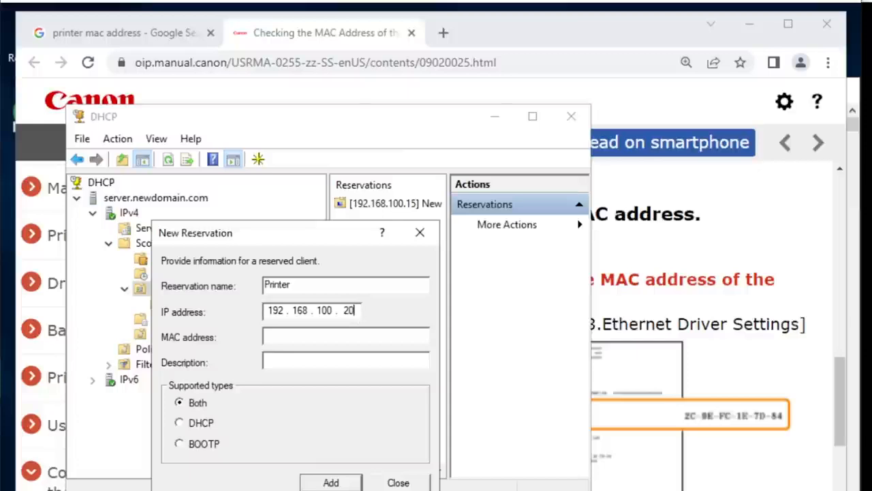
left_click_drag(334, 236, 328, 244)
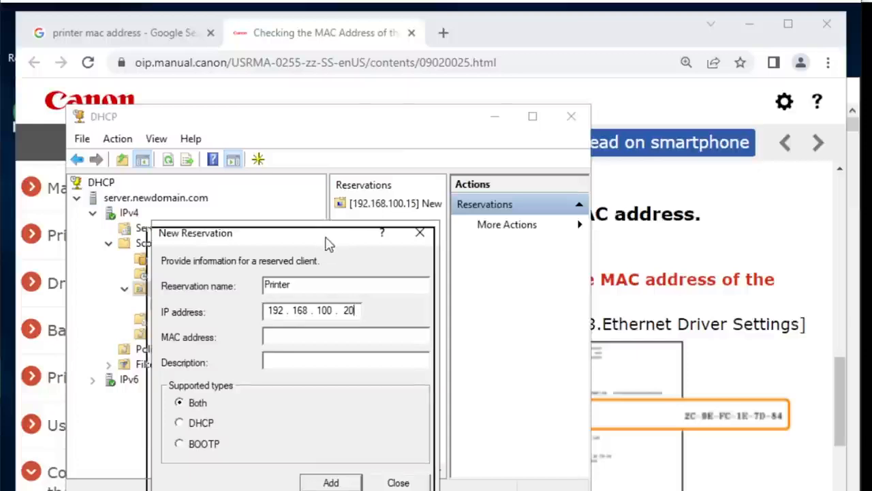
left_click(312, 342)
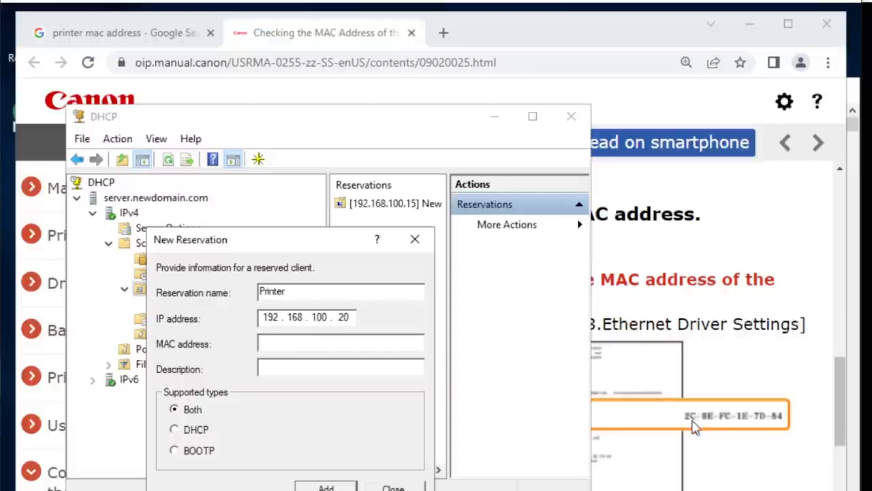
left_click_drag(331, 249, 561, 312)
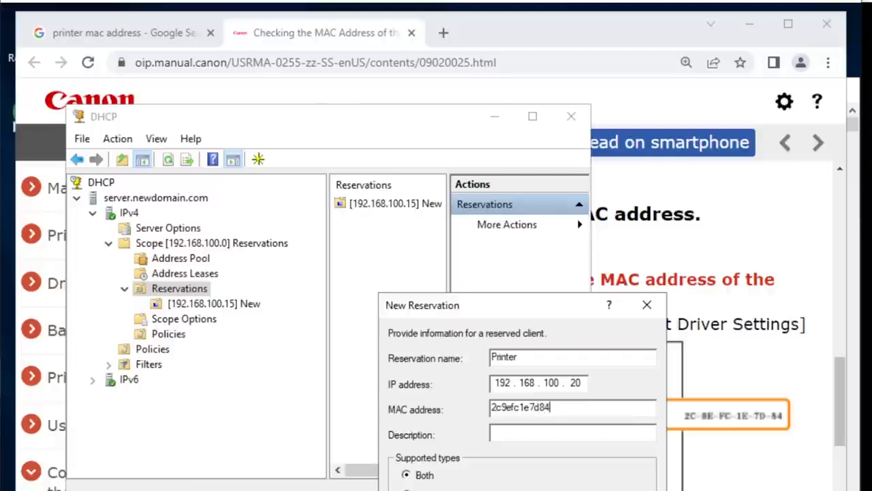
- Describe the reservation as "Printer IP address", add it with both supported types, and close the form
left_click_drag(536, 307, 348, 181)
left_click(357, 307)
type("Printer IP address")
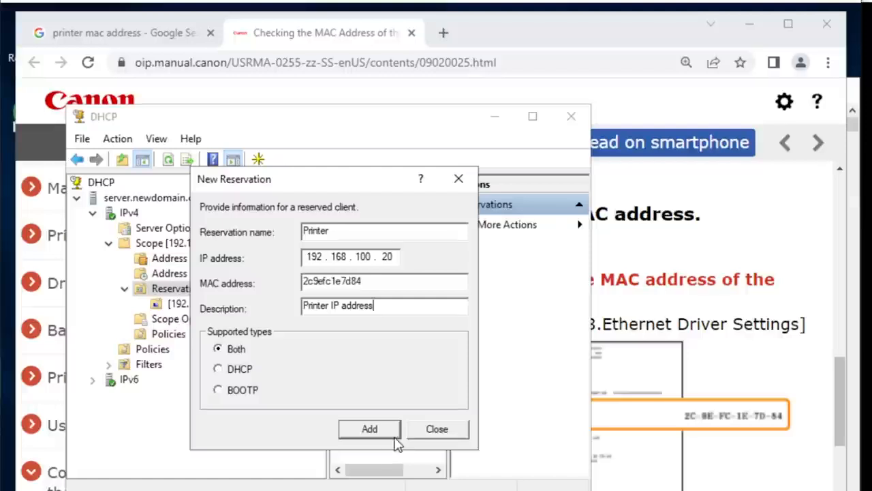
left_click(374, 434)
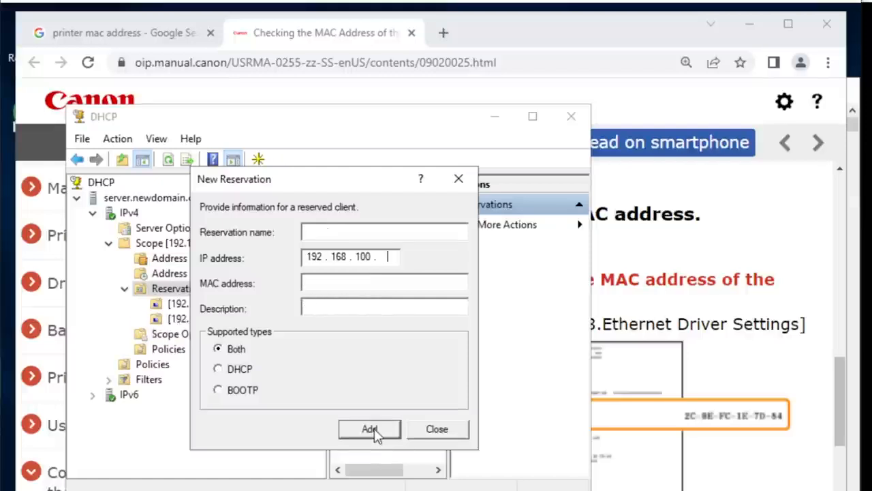
left_click(437, 431)
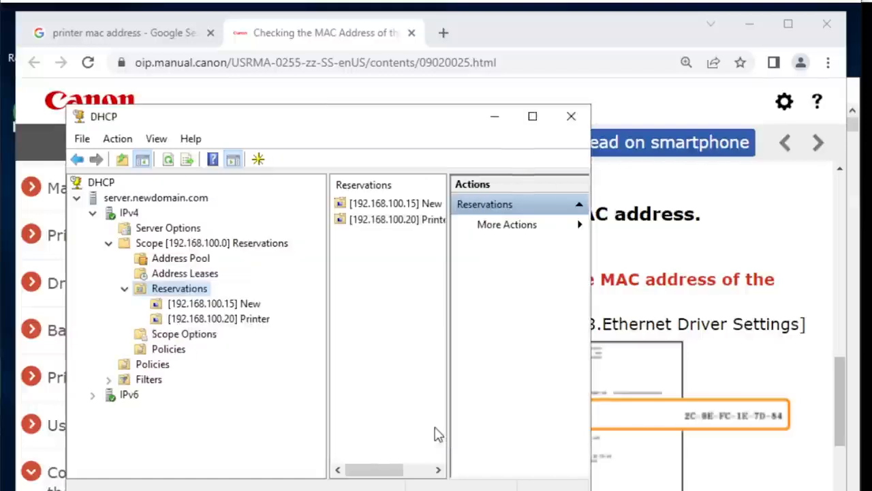
- Maximize the DHCP console and review the Printer reservation's options and its entry in the reservations list
left_click(538, 121)
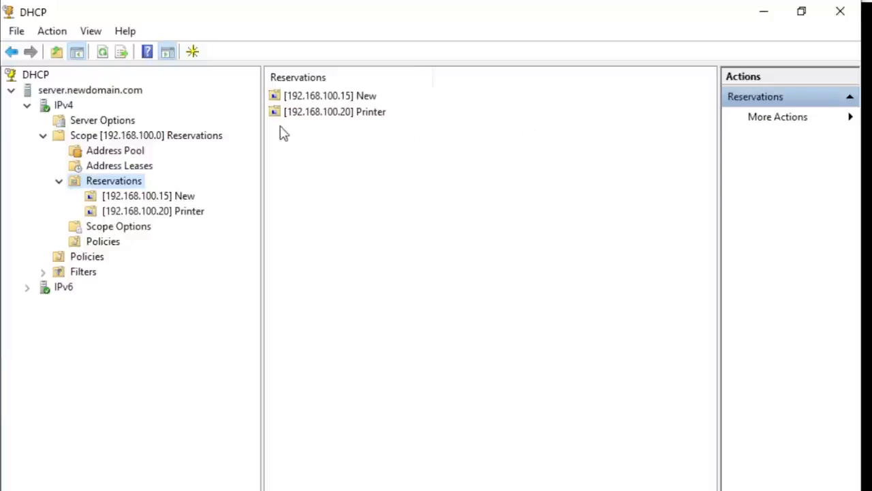
left_click(152, 213)
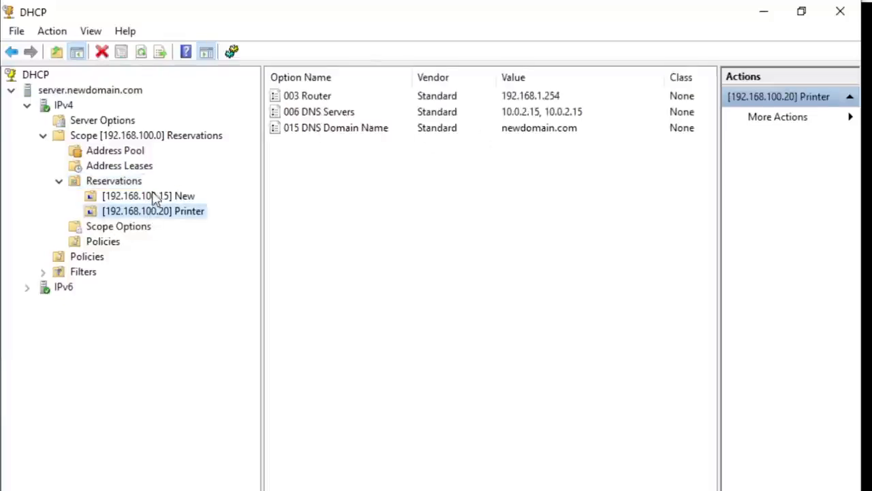
left_click(124, 182)
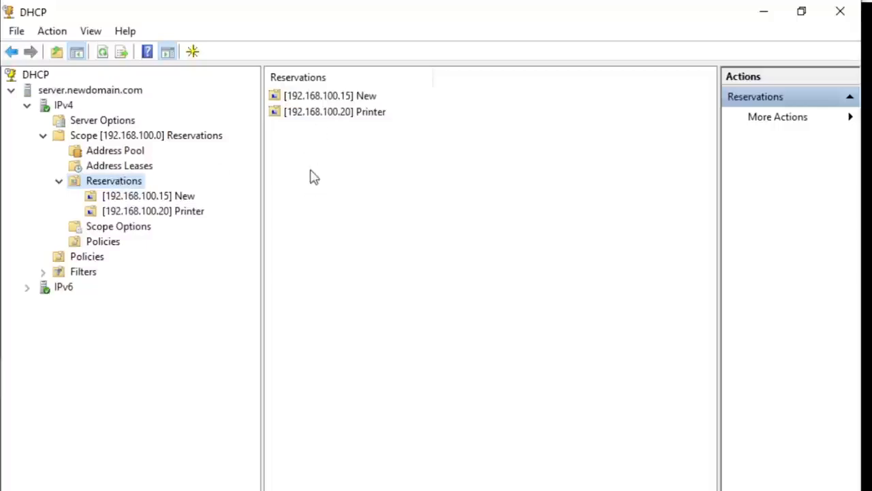
left_click(366, 121)
left_click(346, 132)
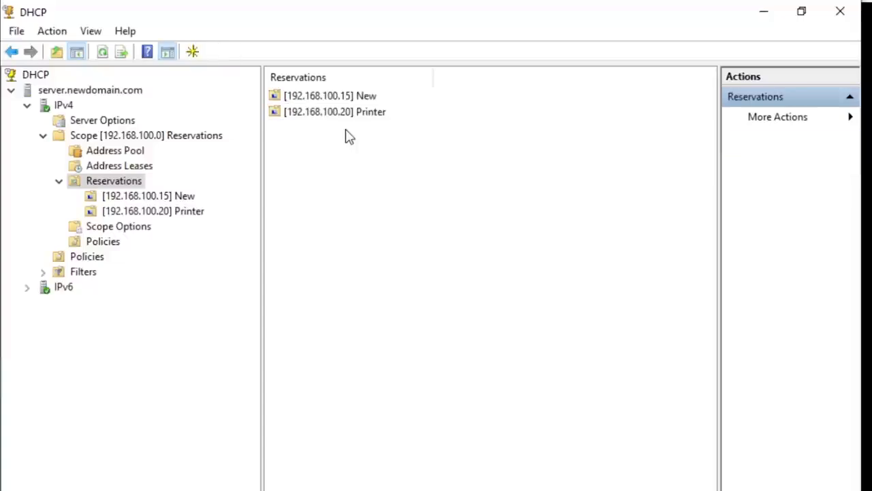
left_click(378, 116)
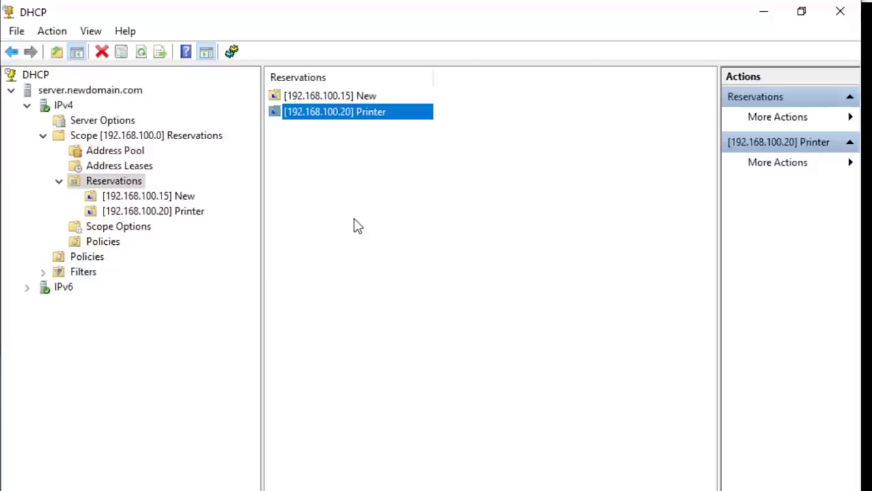
left_click(323, 127)
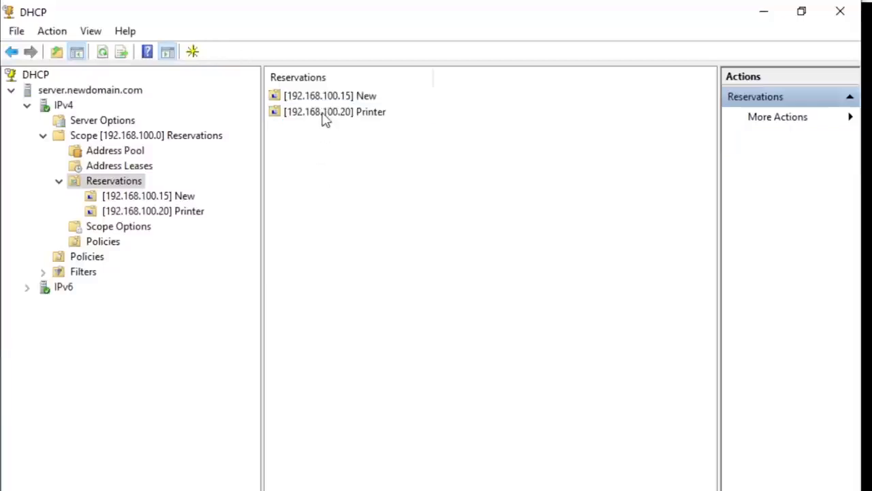
- Check the MAC address in the properties of the Printer reservation and close them without changes
left_click(325, 119)
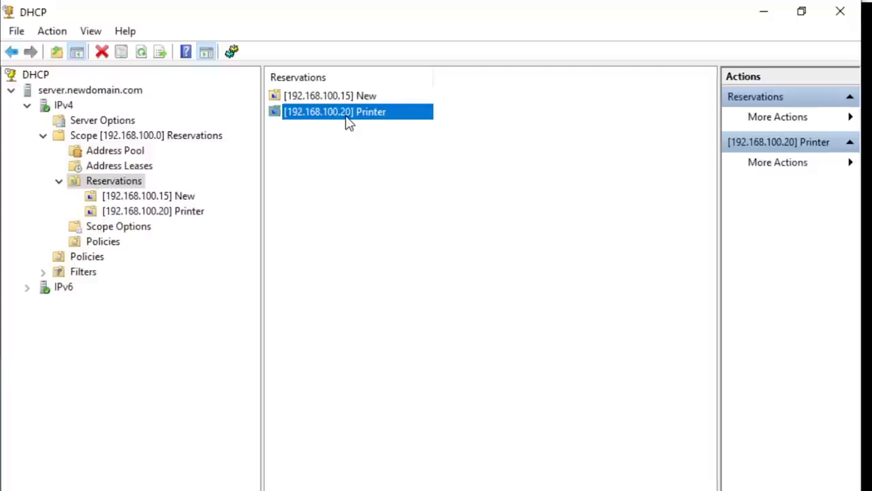
right_click(324, 121)
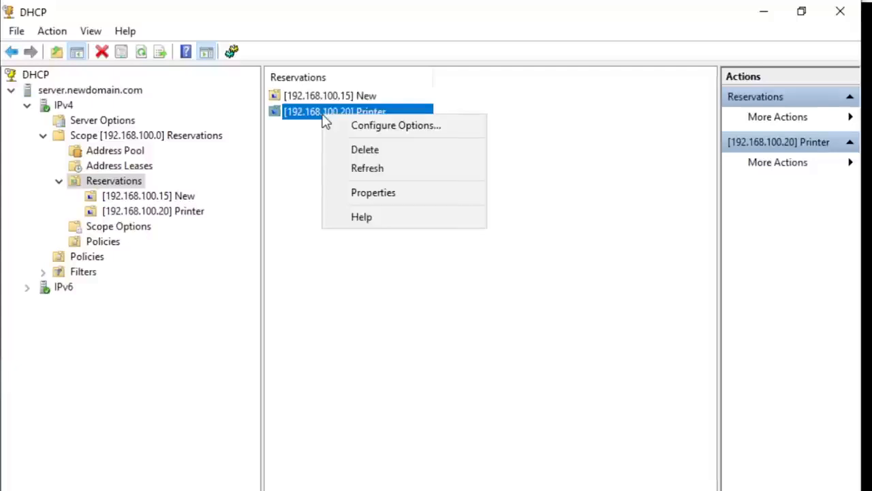
left_click(387, 196)
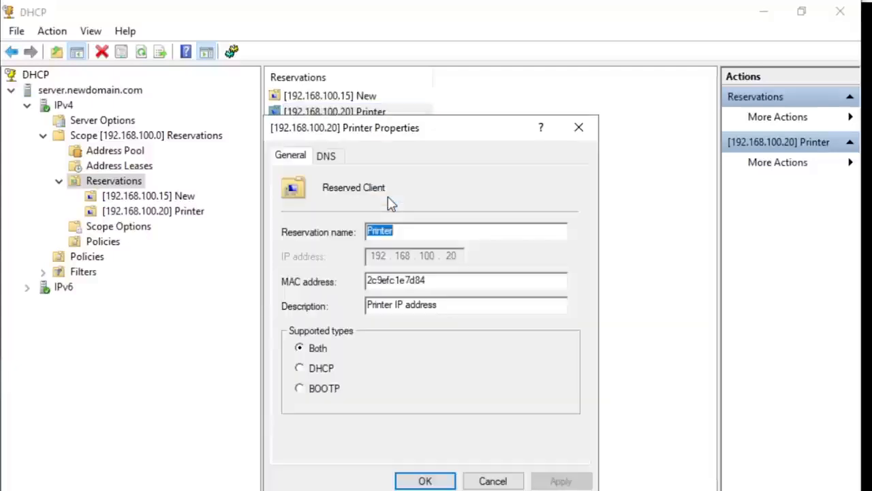
left_click(448, 284)
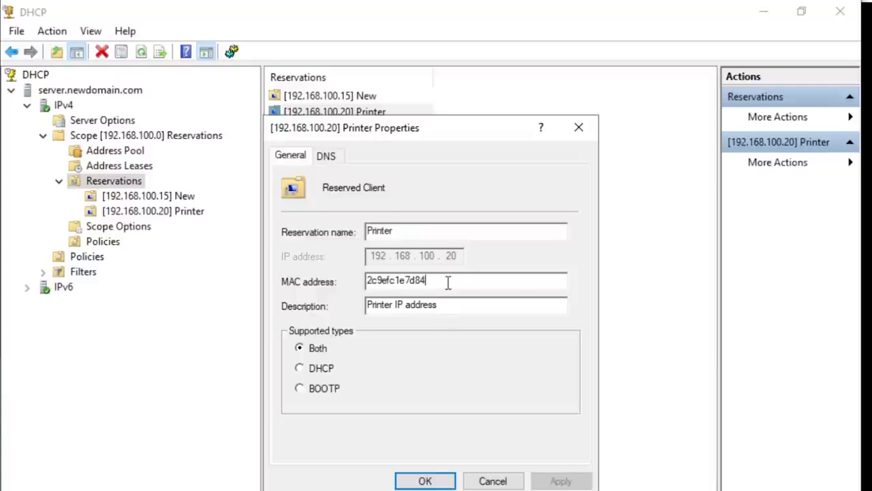
left_click_drag(449, 284, 356, 282)
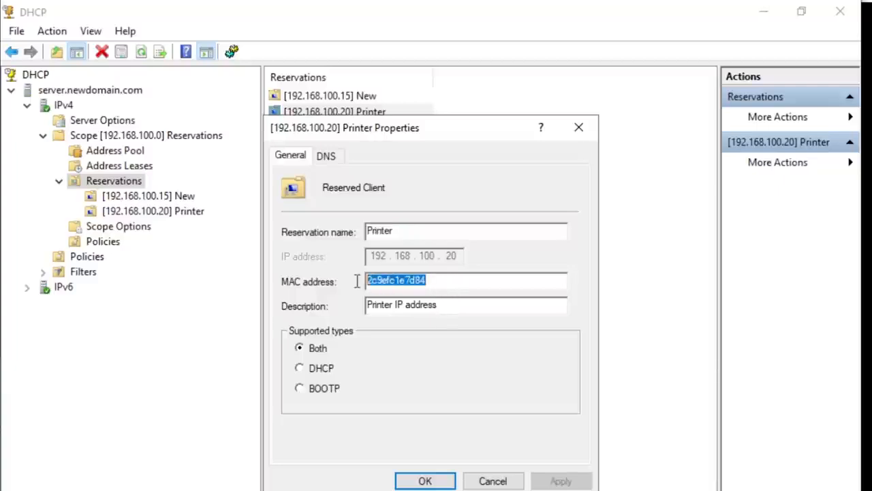
left_click(489, 280)
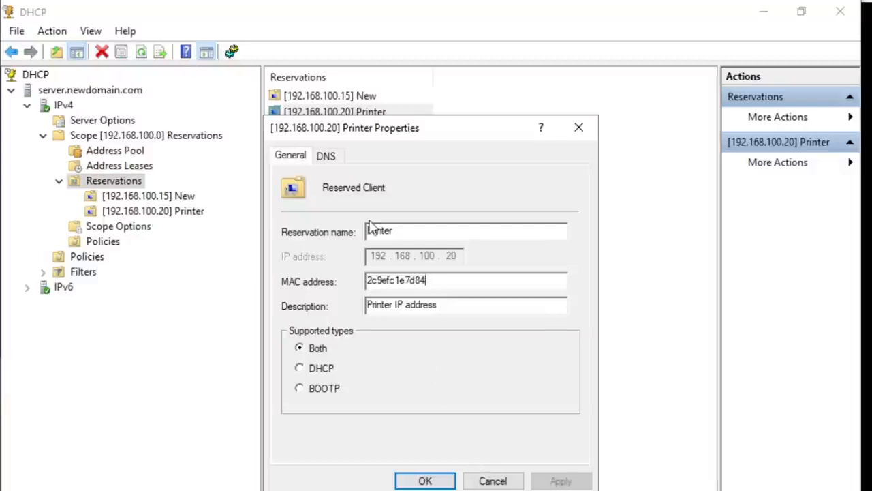
left_click(495, 480)
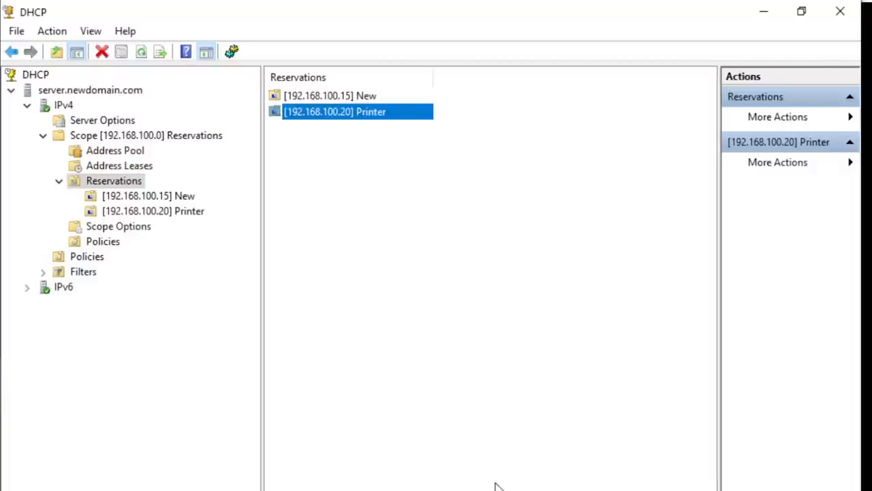
- Show the scope's address leases and examine the Printer entry
left_click(339, 293)
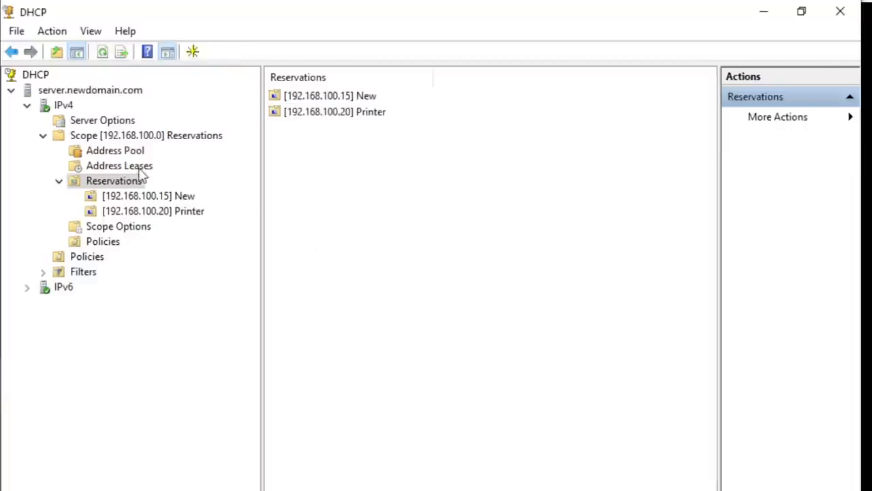
left_click(110, 166)
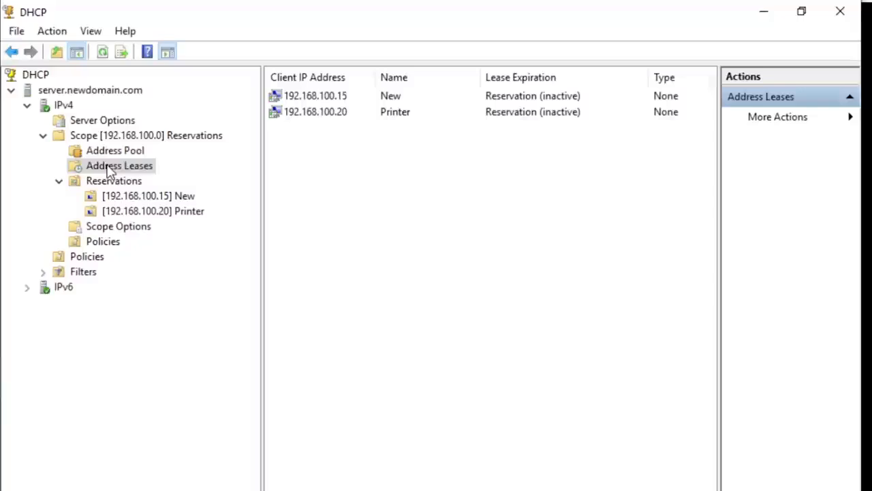
left_click(404, 117)
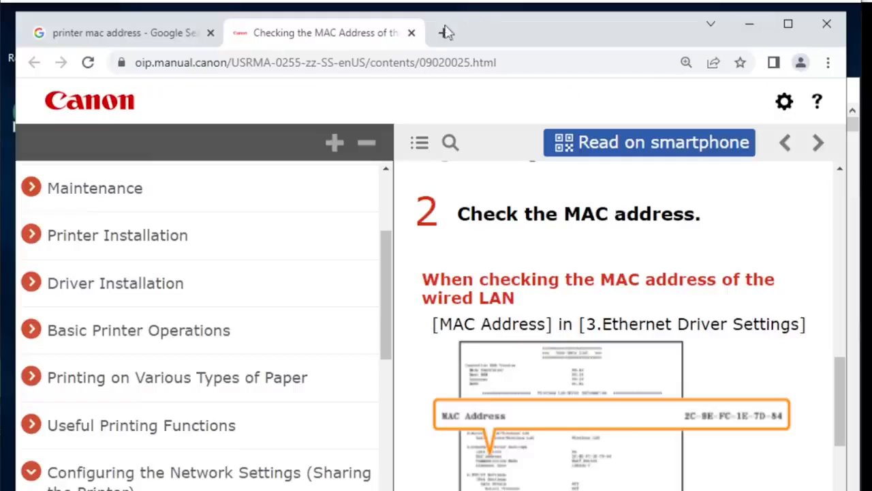
- Switch to Google Chrome, close the Canon manual page, and search Google Images for "ip camera mac address"
left_click(413, 33)
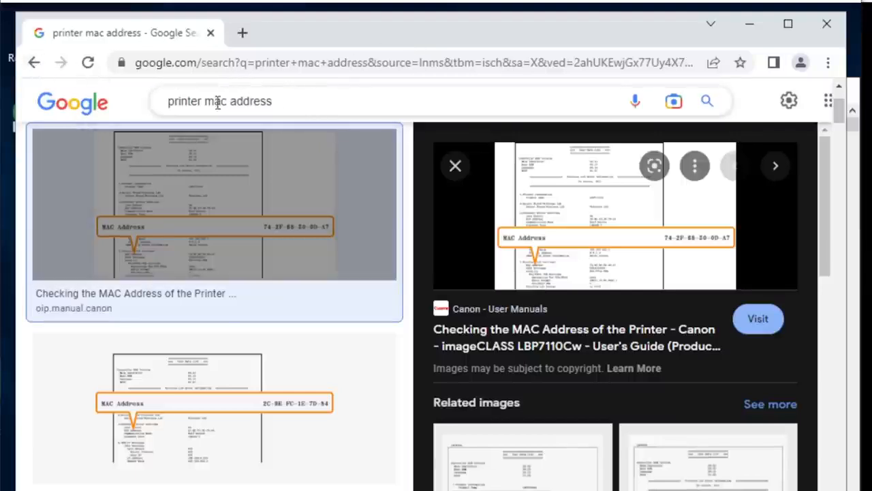
left_click_drag(204, 101, 146, 101)
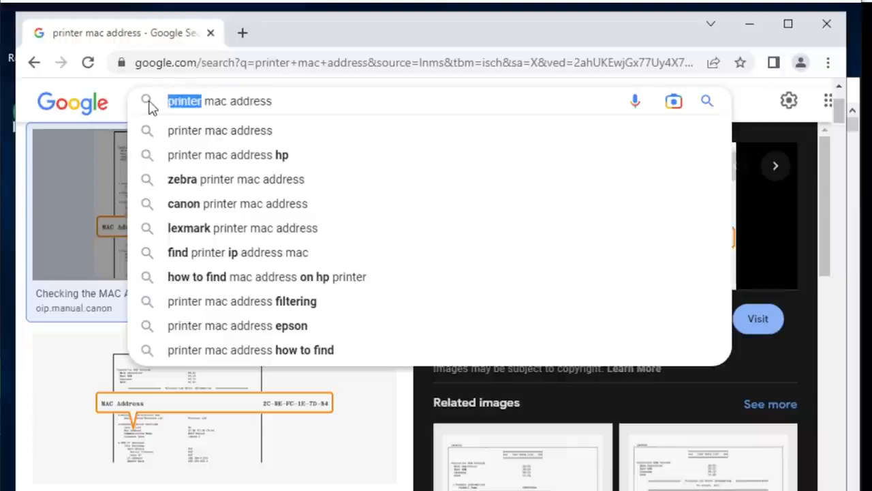
type("ip a")
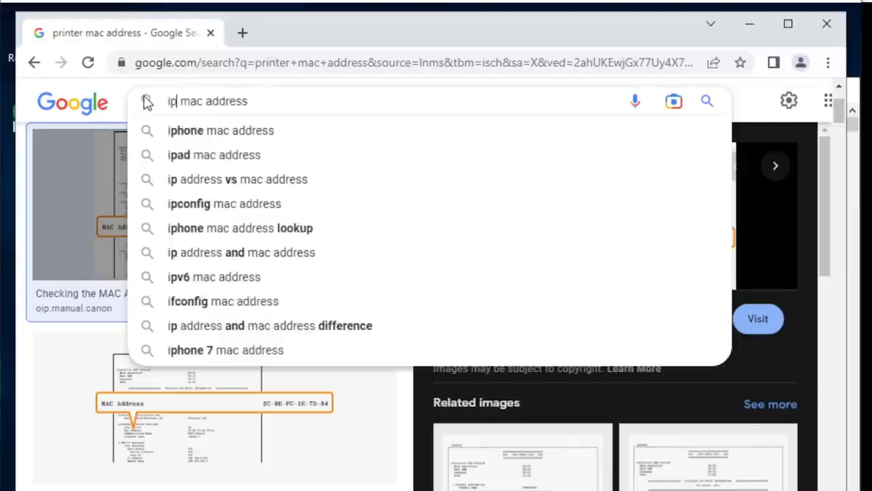
key("BackSpace")
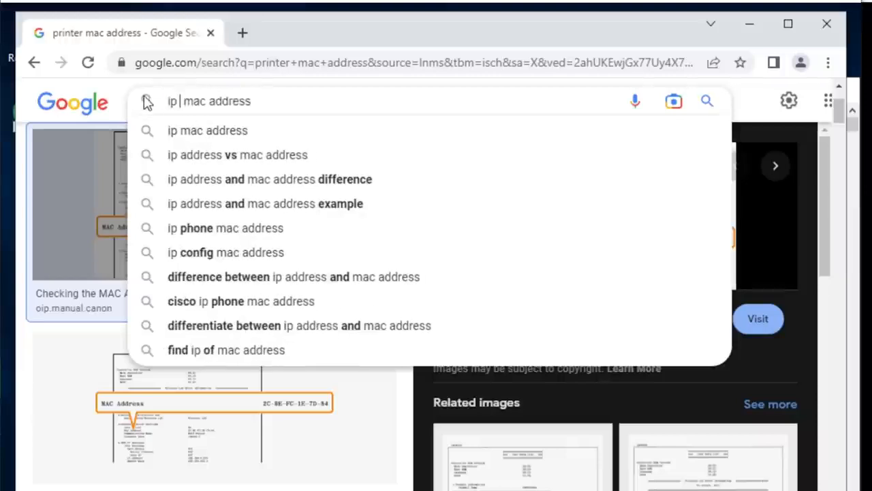
type("camera")
key("Return")
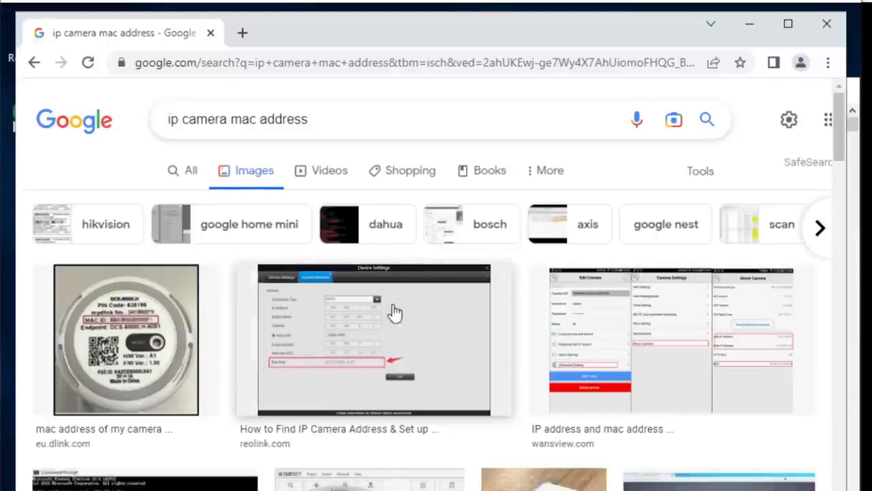
- Look through the "ip camera mac address" image results, opening the D-Link camera photo and the Somfy camera photo with the barcode label
left_click(158, 345)
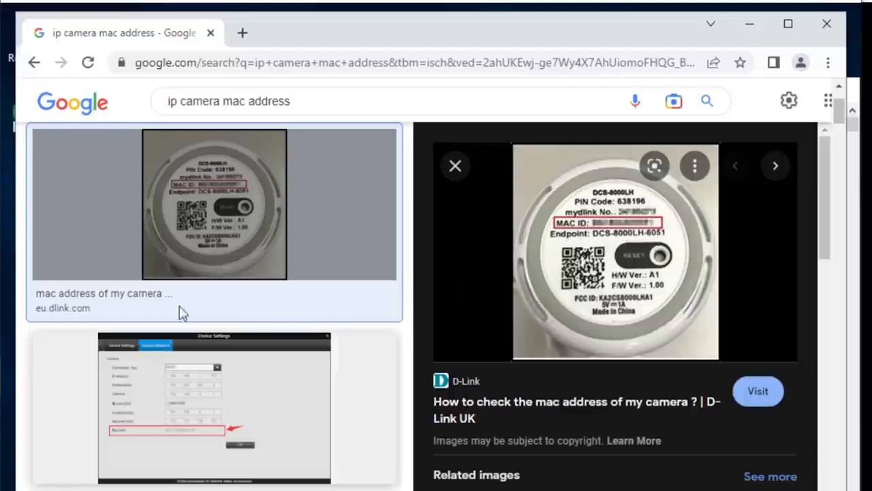
scroll(370, 219, "up", 2)
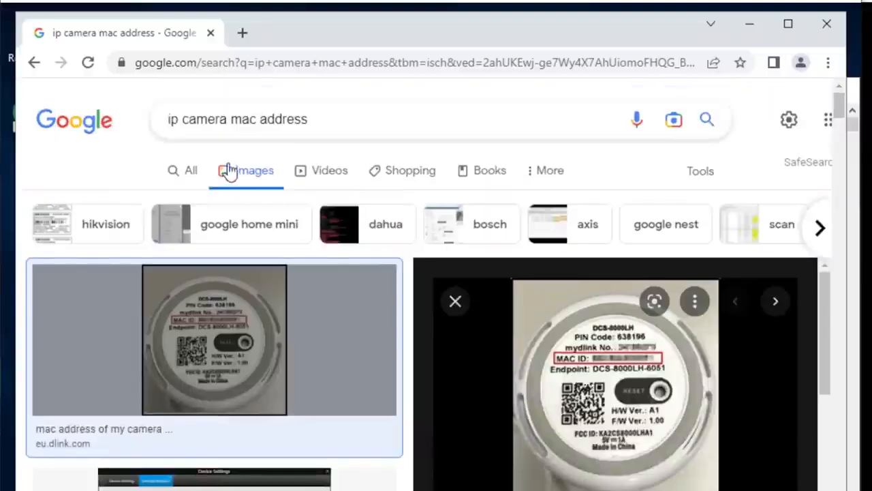
left_click(191, 171)
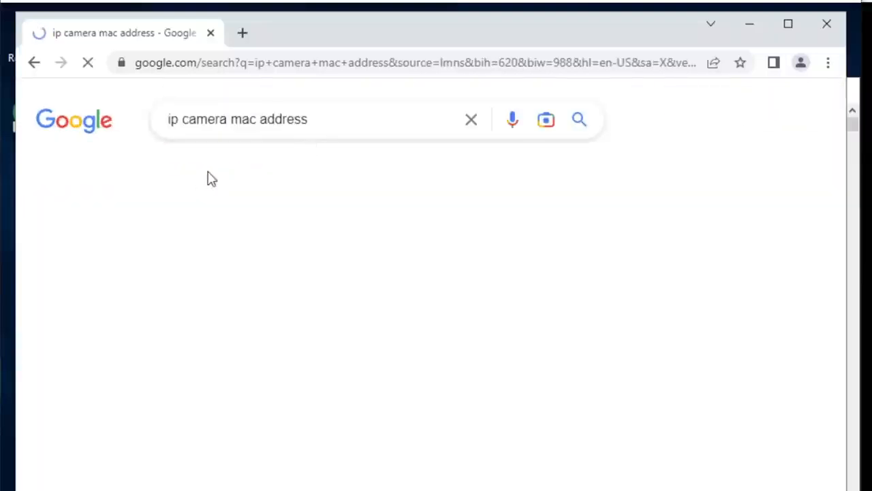
left_click(117, 178)
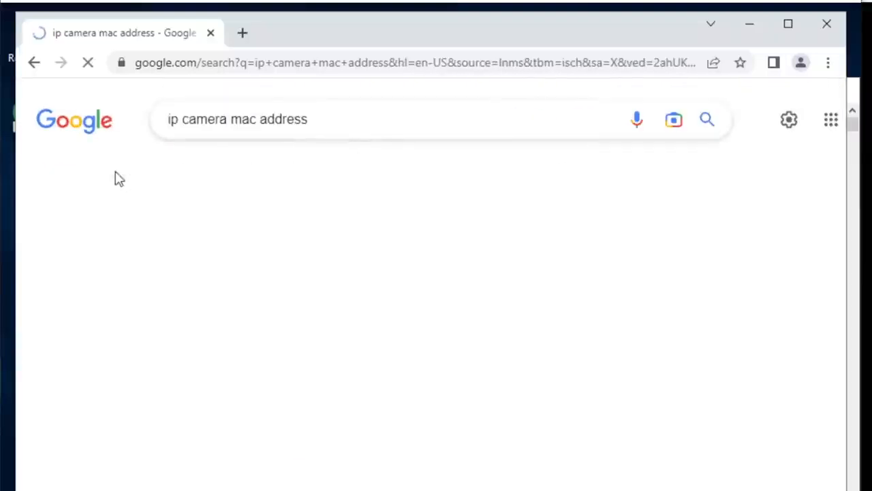
scroll(351, 374, "down", 2)
scroll(351, 375, "down", 2)
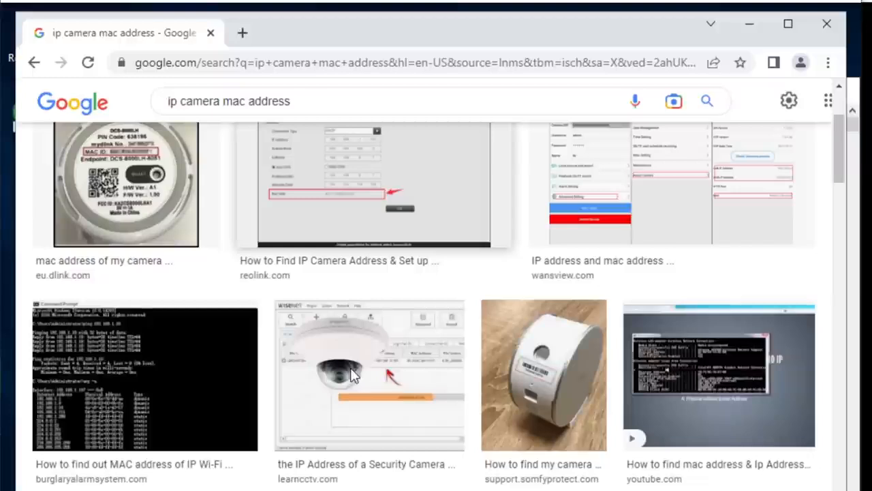
left_click(531, 361)
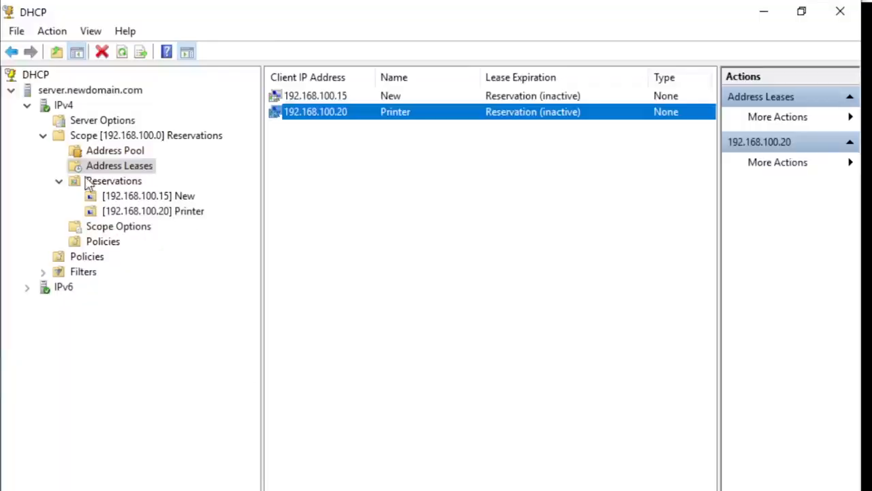
left_click(97, 183)
right_click(101, 186)
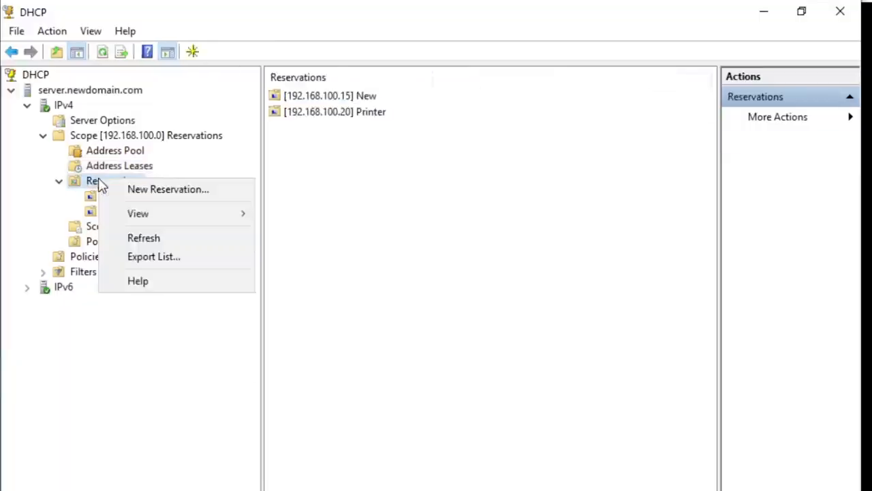
left_click(154, 196)
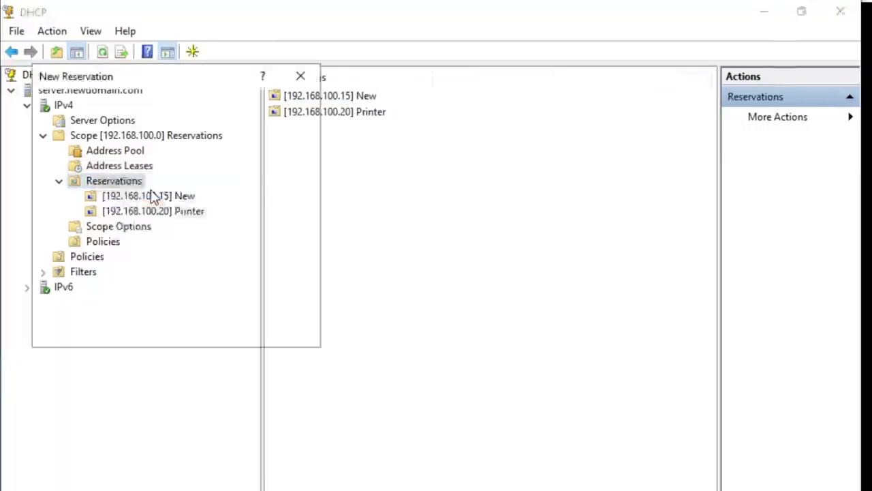
left_click_drag(193, 79, 364, 190)
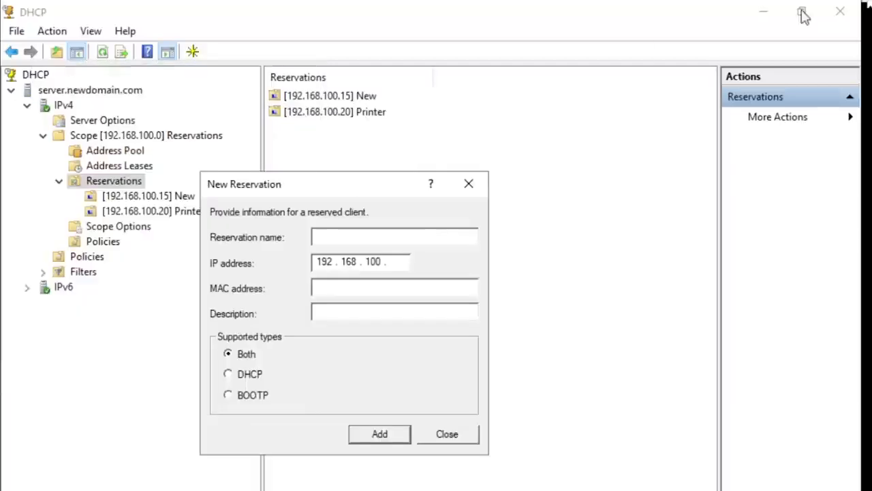
left_click(468, 443)
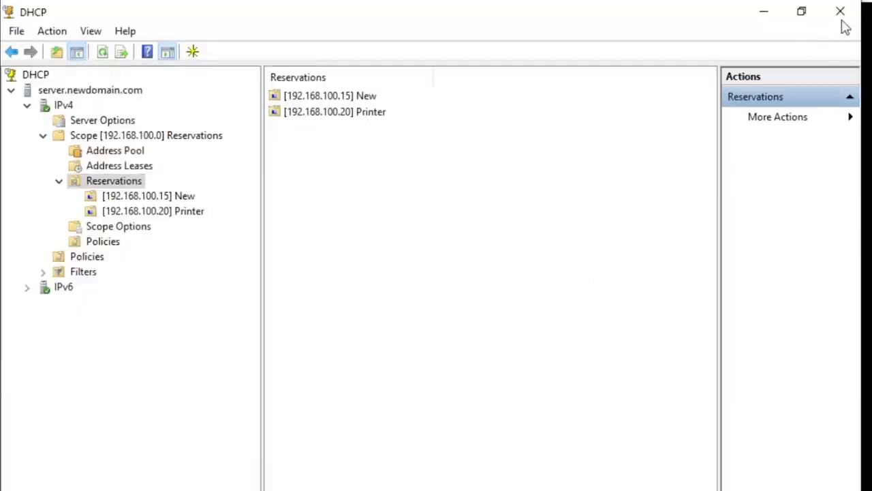
- Restore the DHCP console to a smaller window over the browser and start a new reservation in the scope
left_click(802, 12)
left_click_drag(288, 121, 255, 78)
right_click(141, 251)
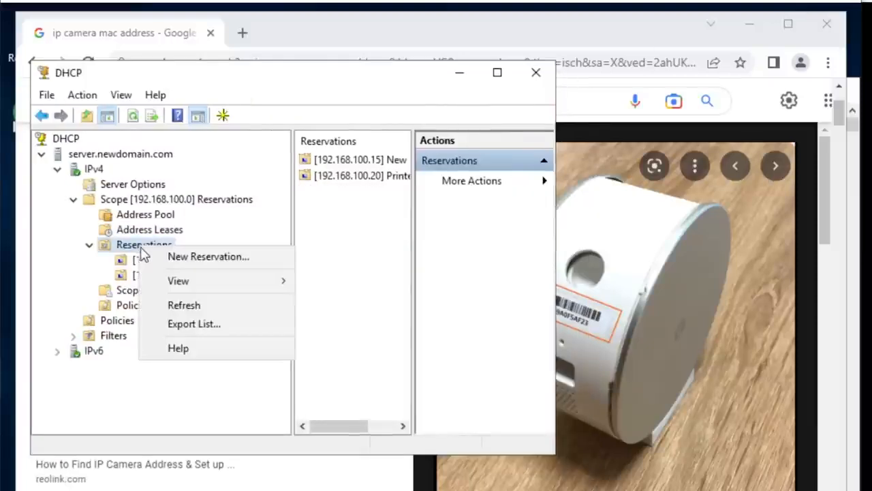
left_click(170, 258)
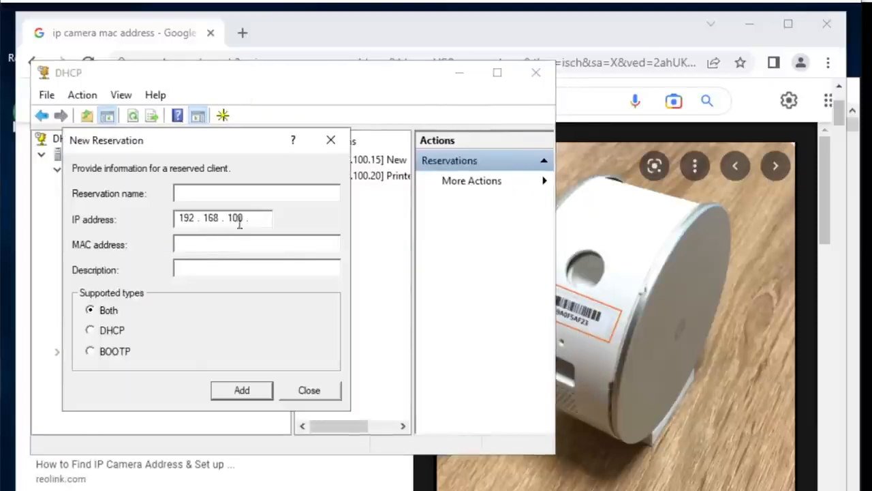
- Open the Somfy article on finding the camera MAC address and enlarge it to 300% to read the label in the camera photo
left_click_drag(598, 29, 667, 41)
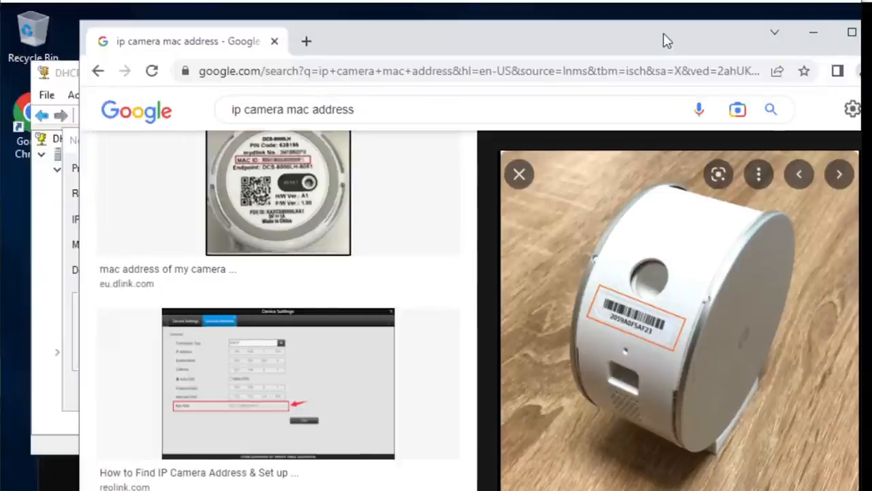
scroll(622, 314, "up", 1)
left_click(634, 317)
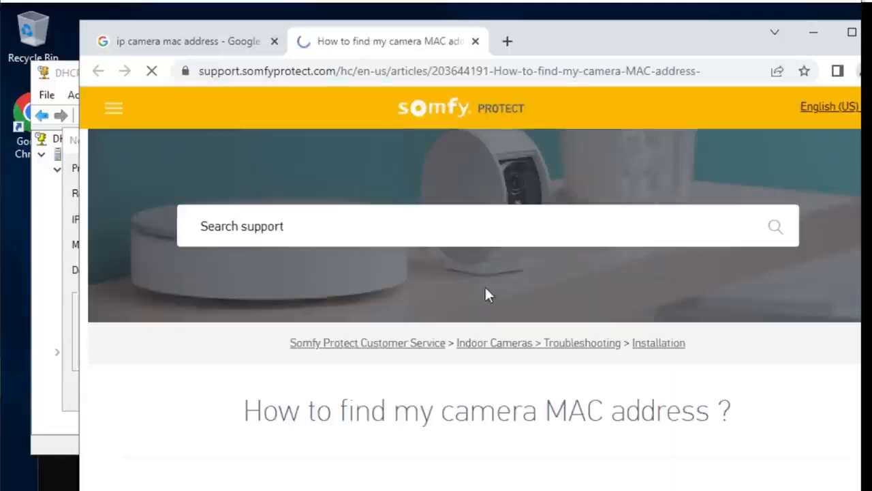
scroll(606, 424, "down", 2)
scroll(606, 424, "down", 3)
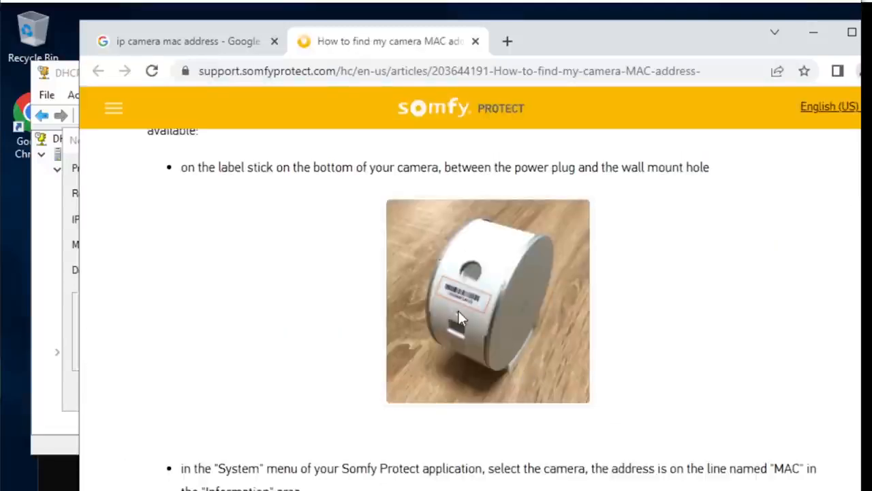
scroll(458, 310, "up", 5, "ctrl")
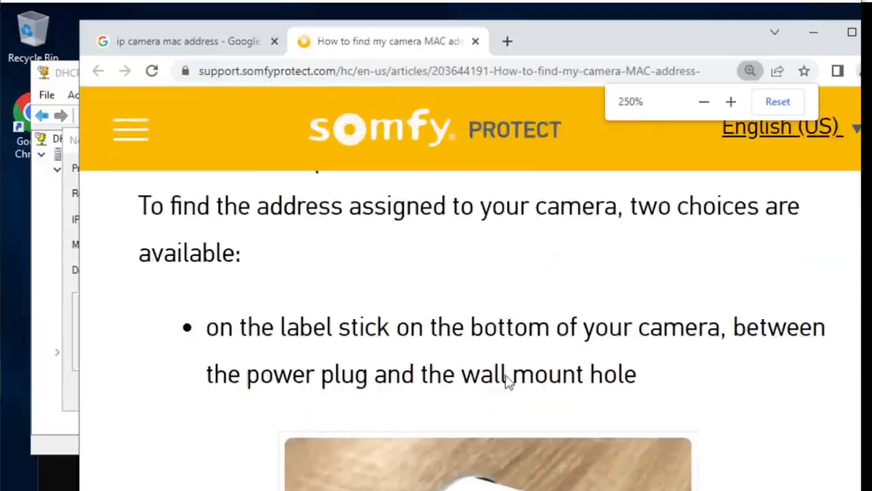
scroll(508, 376, "up", 1, "ctrl")
scroll(508, 380, "down", 6)
scroll(462, 393, "down", 1)
scroll(458, 393, "up", 1, "ctrl")
scroll(458, 392, "down", 3)
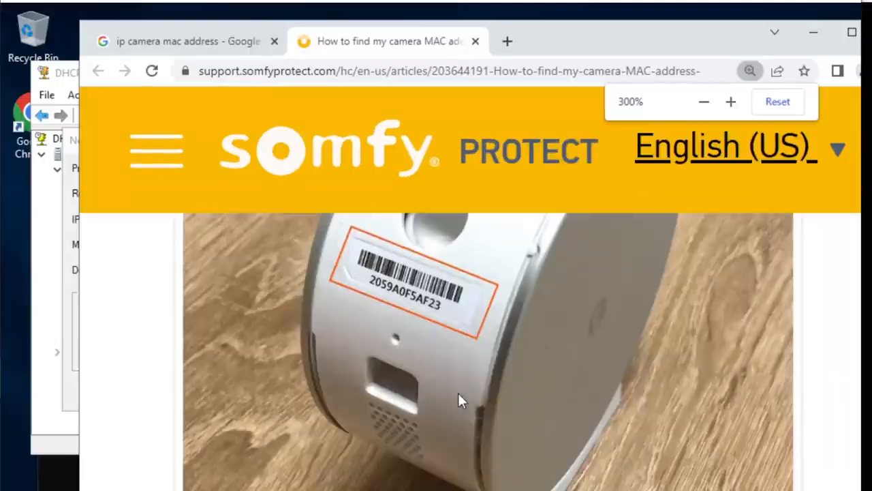
scroll(458, 393, "up", 1)
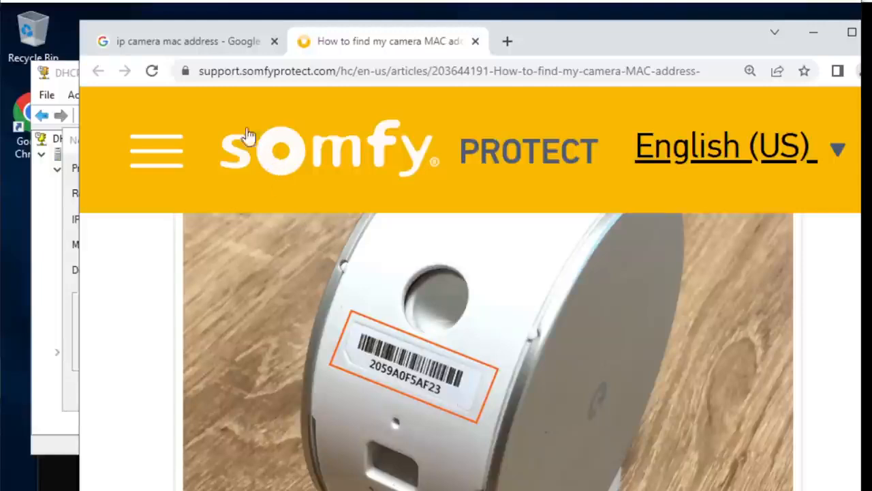
left_click(68, 74)
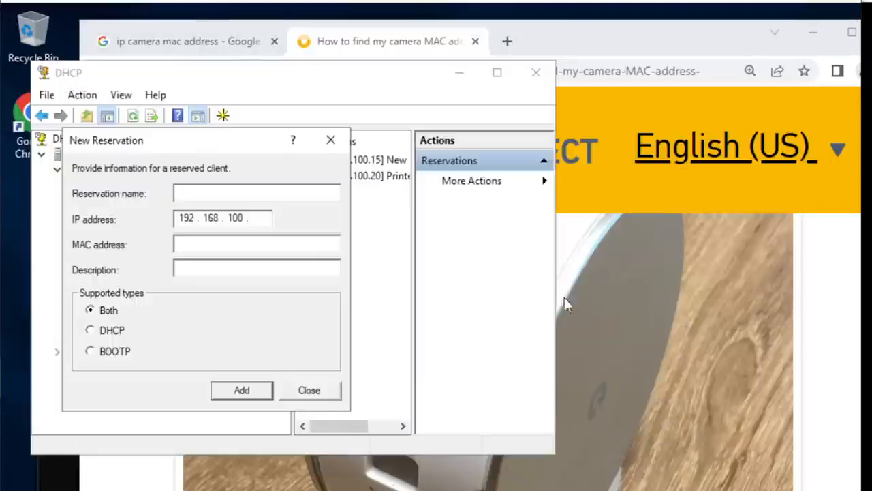
left_click(834, 278)
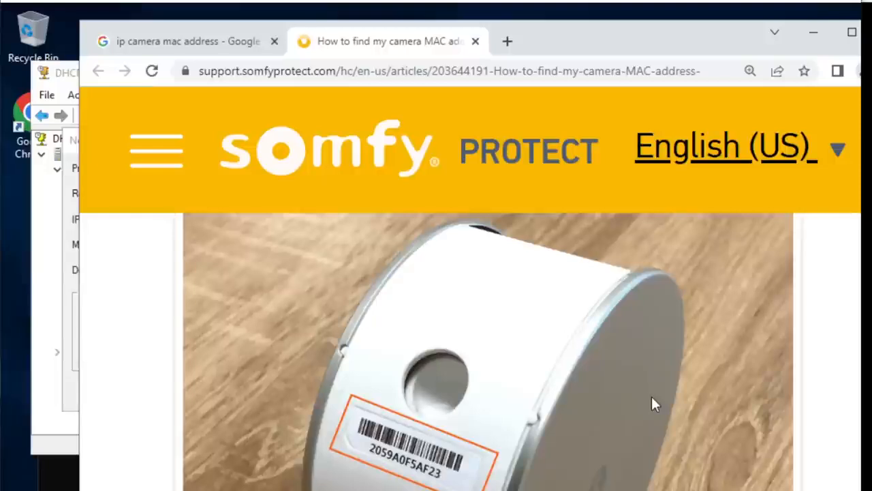
scroll(652, 398, "up", 1)
- Name the new DHCP reservation "IP Camera Coridor 1" and copy that name into its description
left_click(70, 73)
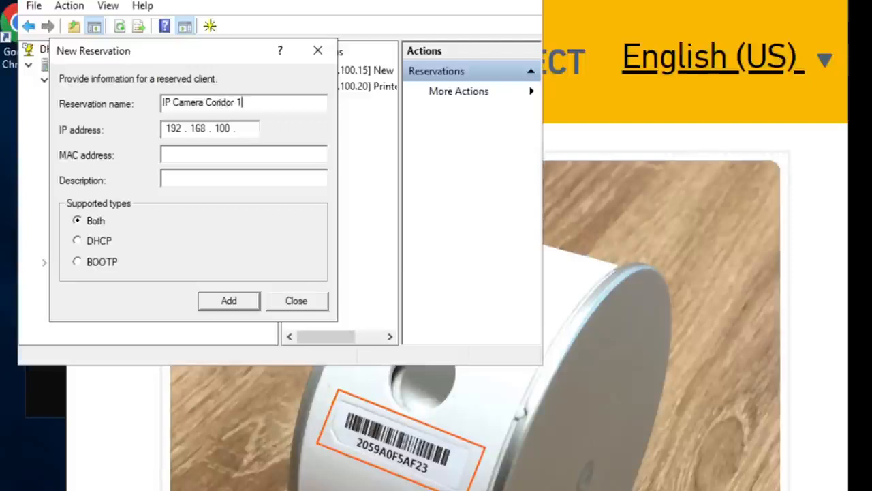
left_click_drag(259, 102, 131, 109)
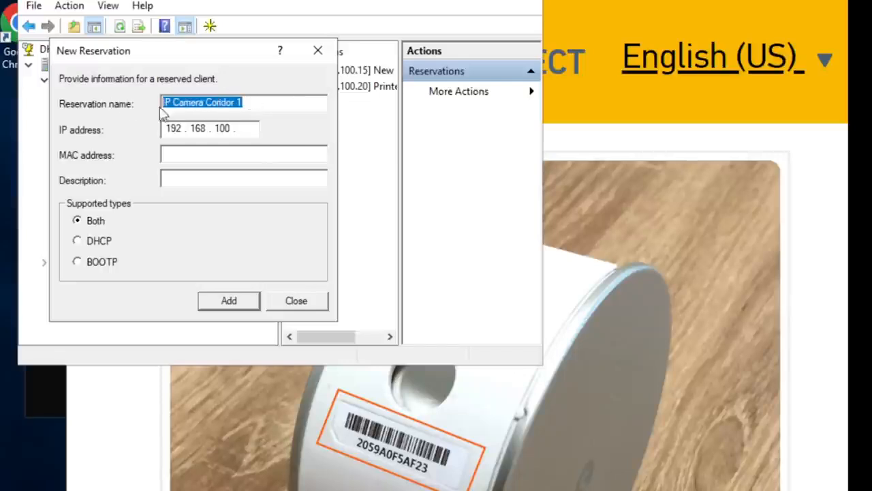
right_click(189, 109)
left_click(243, 159)
left_click(233, 179)
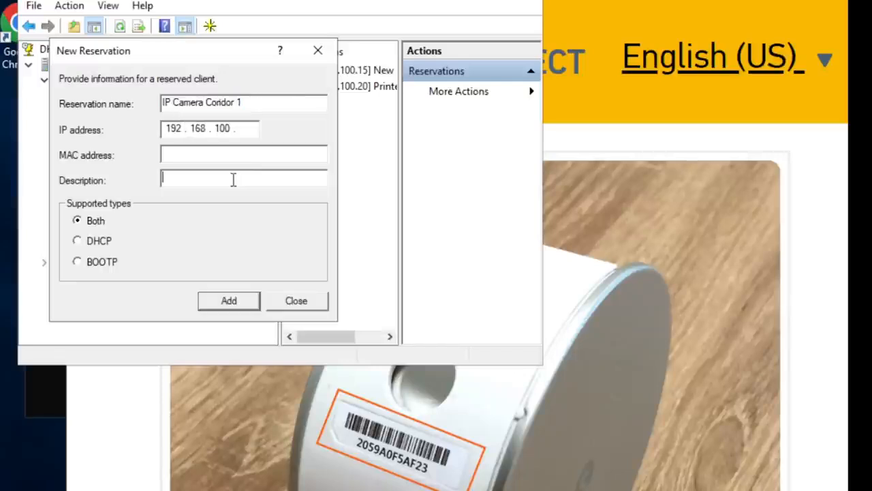
right_click(233, 179)
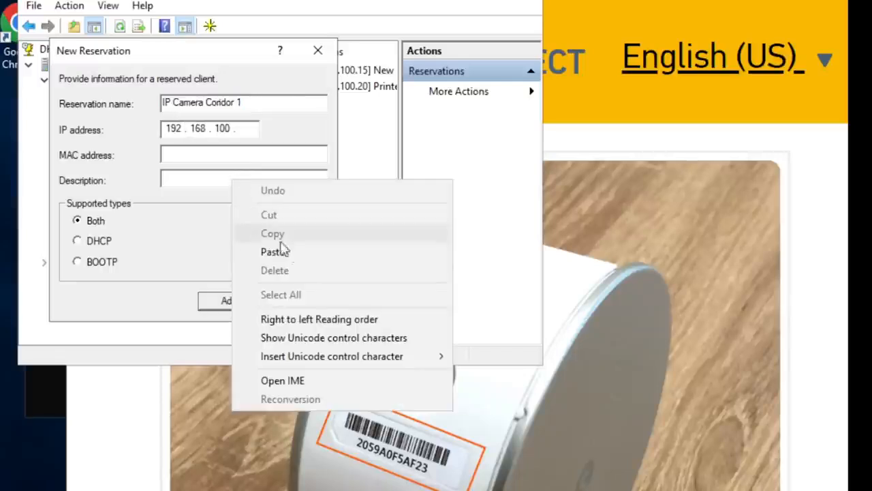
left_click(292, 255)
- Set the reservation's IP address to 192.168.100.30 and MAC address to 2059A0F5AF23, add it, and close the dialog
left_click(240, 126)
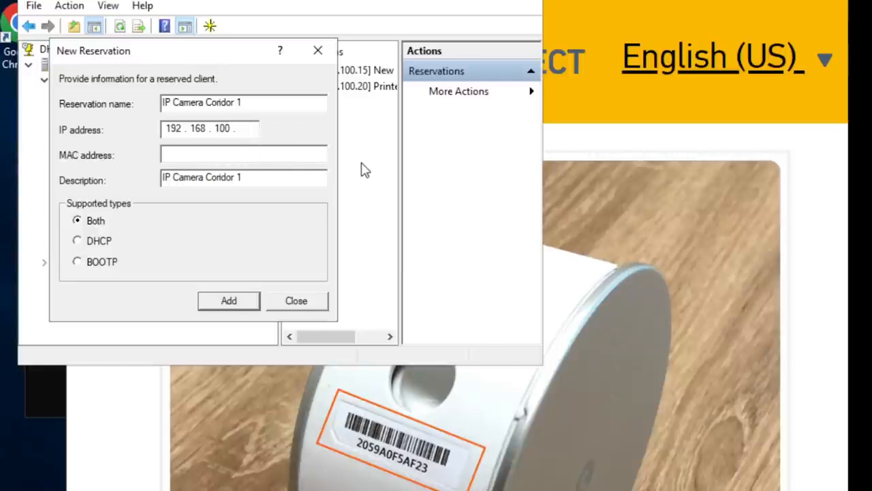
type("30")
left_click(239, 156)
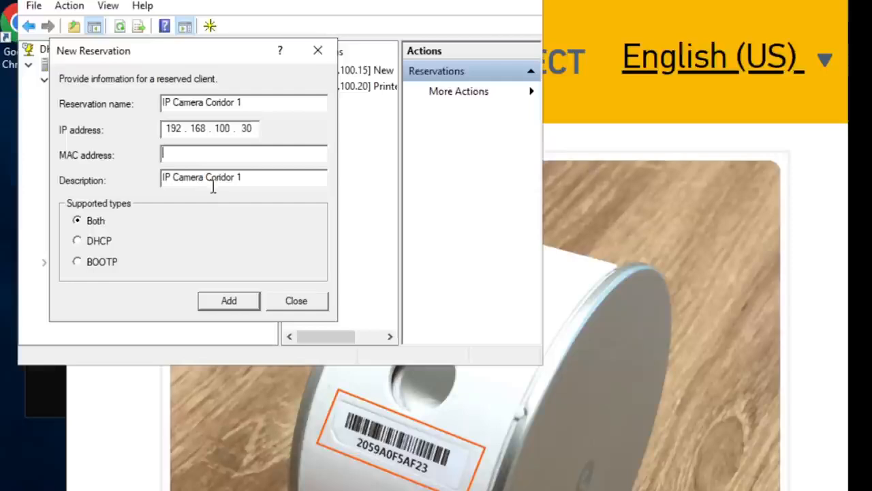
type("2059a0f5af23")
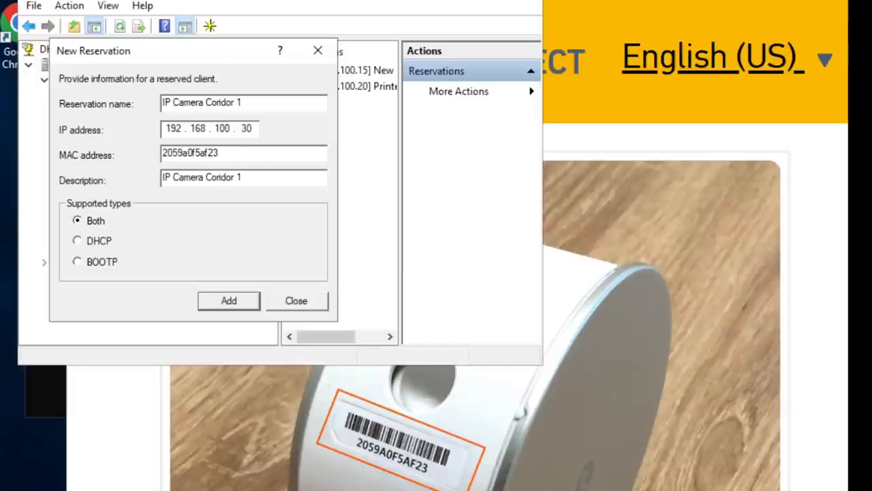
left_click(227, 300)
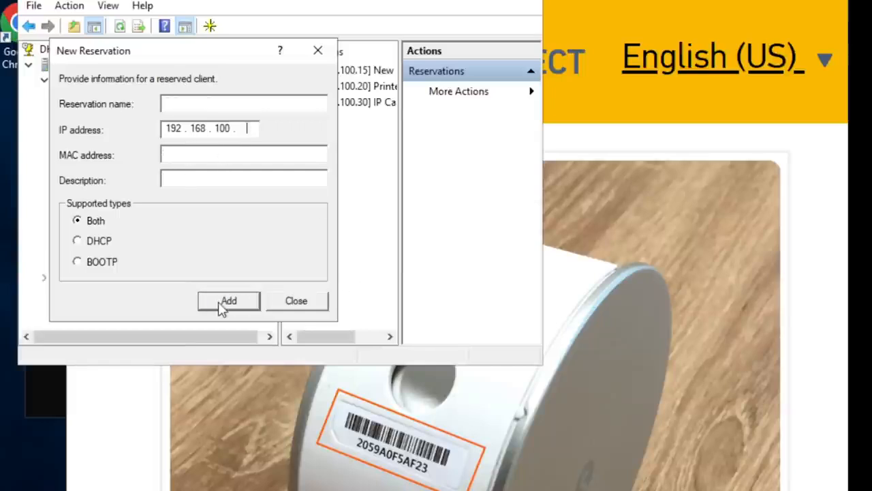
left_click(296, 300)
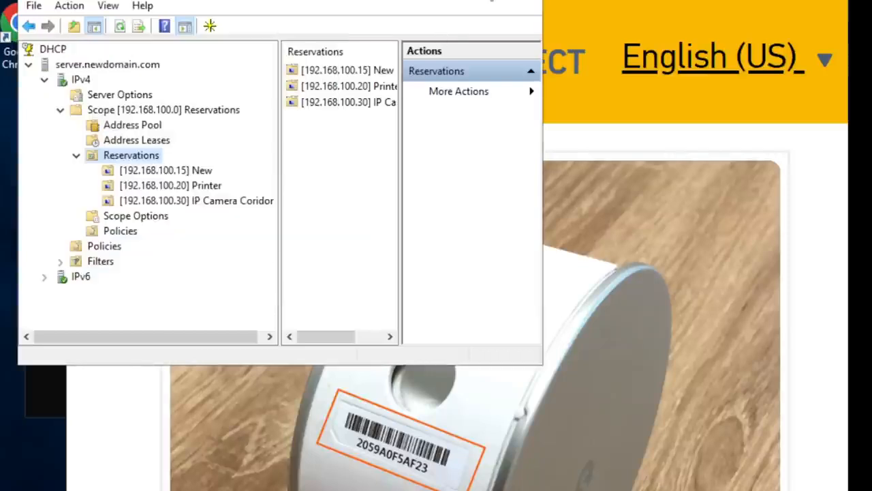
- Maximize the DHCP console and review the IP camera and Printer reservations along with the scope's address pool
left_click(485, 0)
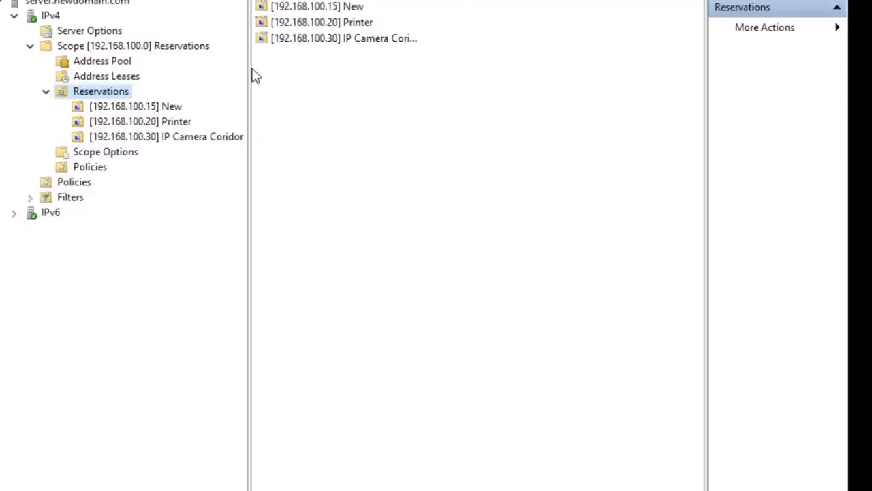
left_click(198, 229)
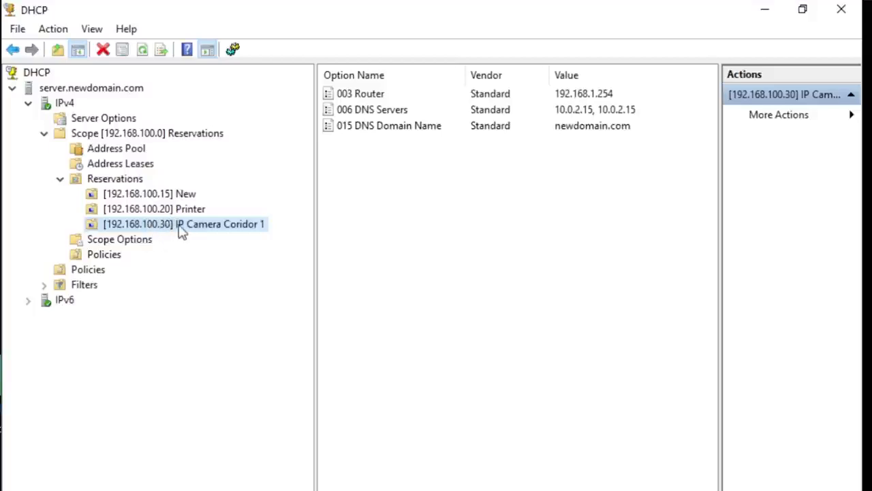
left_click(175, 211)
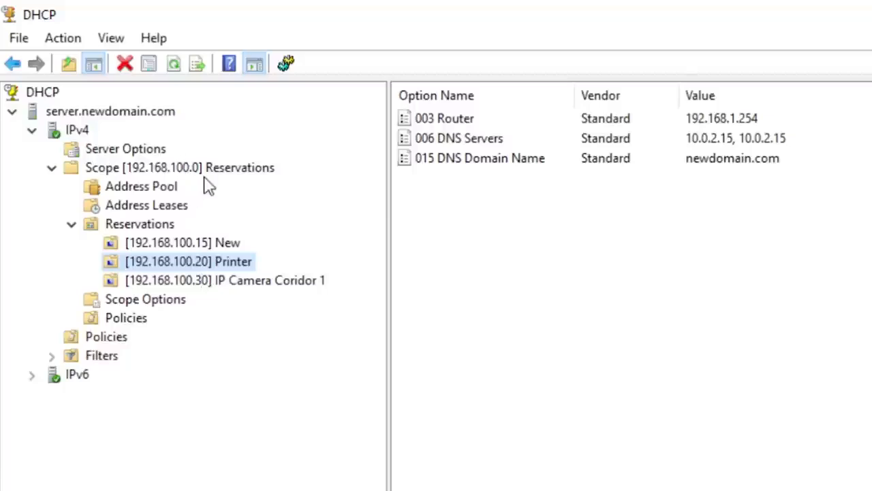
left_click(165, 188)
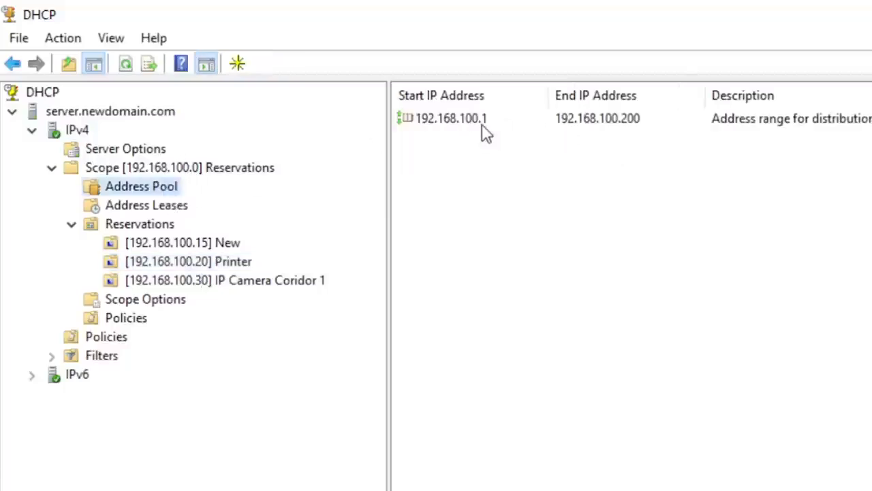
left_click(193, 263)
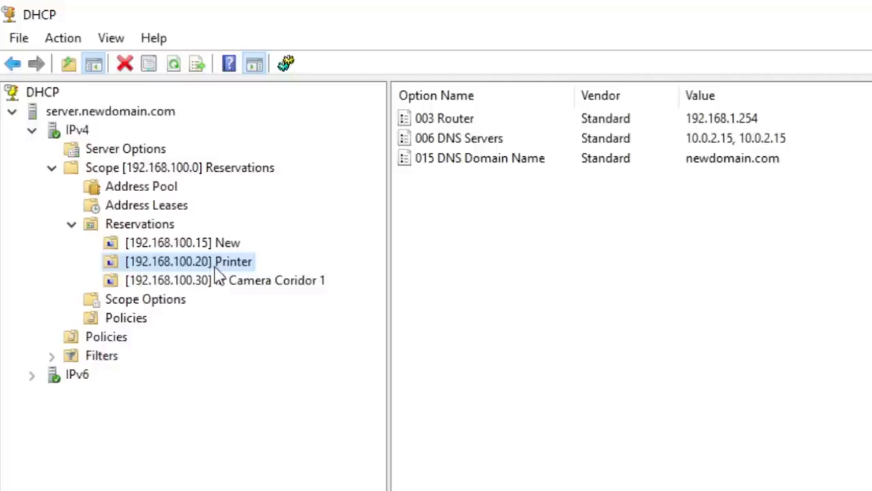
- Start a new DHCP reservation in the 192.168.100.0 scope and name it "Printer #2 Reception"
left_click(158, 231)
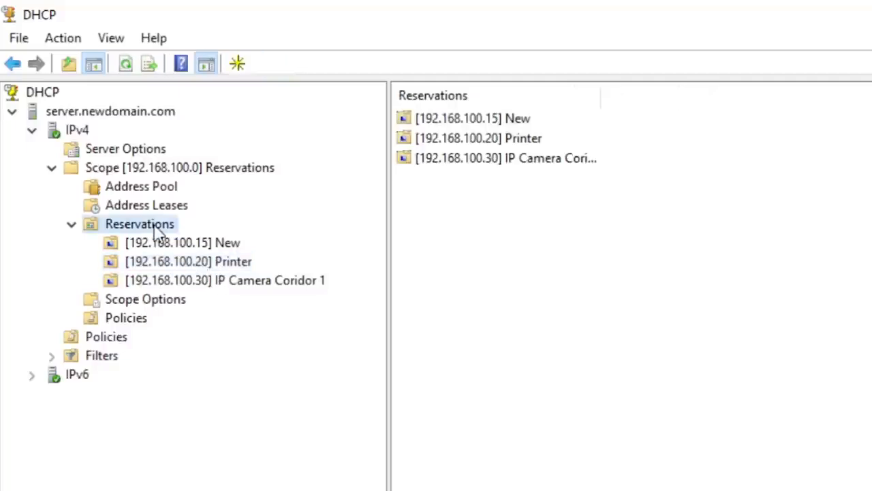
right_click(162, 230)
left_click(219, 240)
left_click_drag(212, 92, 535, 254)
left_click(570, 318)
type("Printer #2")
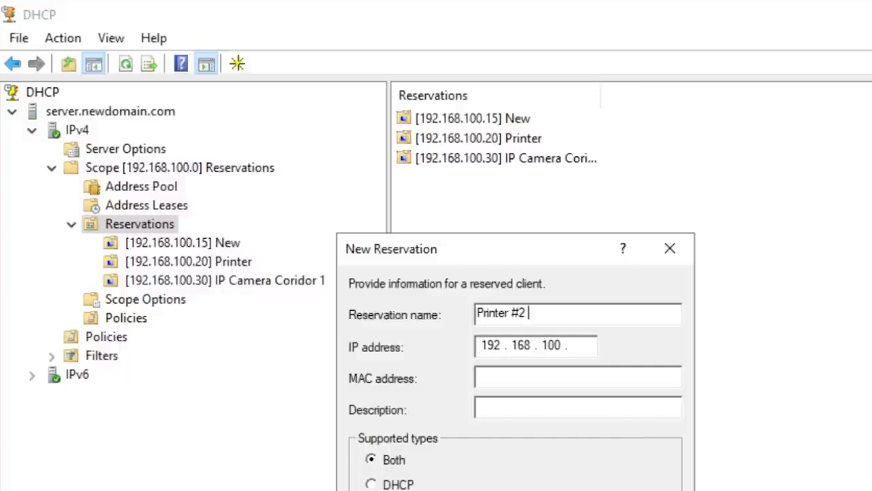
type("Reception")
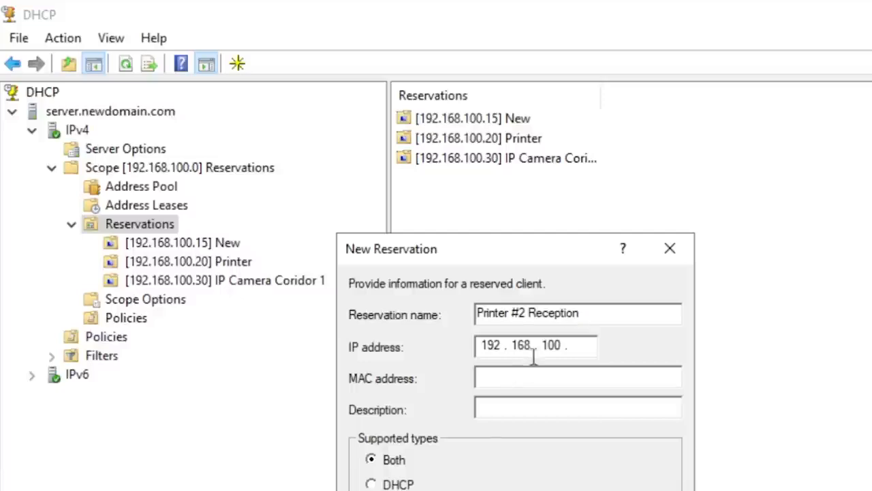
- Copy the reservation name into its description and set the IP address to 192.168.100.21
left_click_drag(596, 315, 477, 311)
right_click(537, 311)
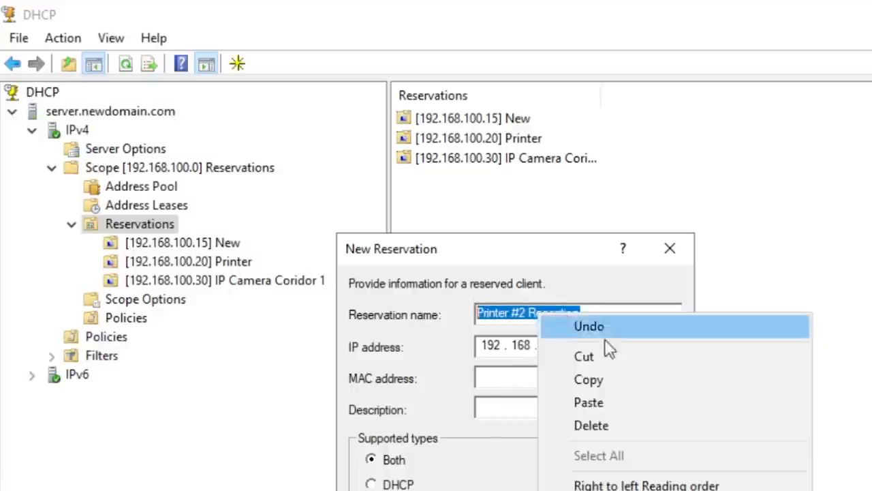
left_click(617, 379)
left_click(559, 408)
right_click(557, 413)
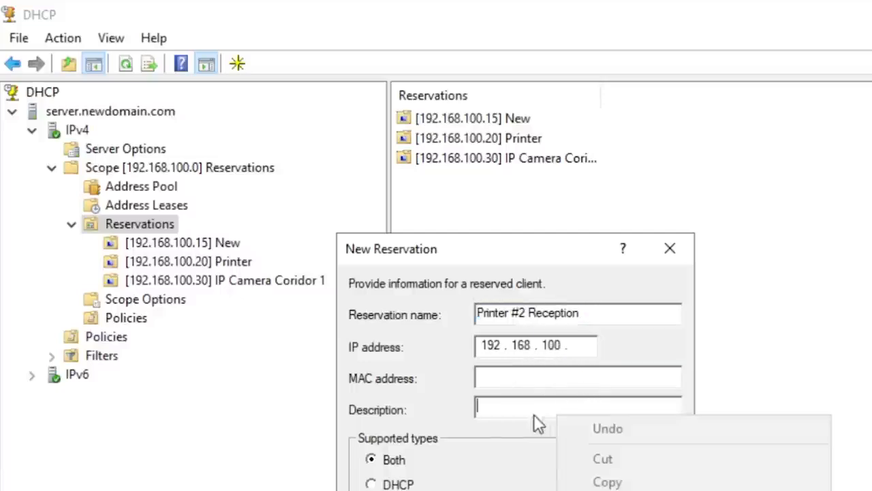
left_click(607, 490)
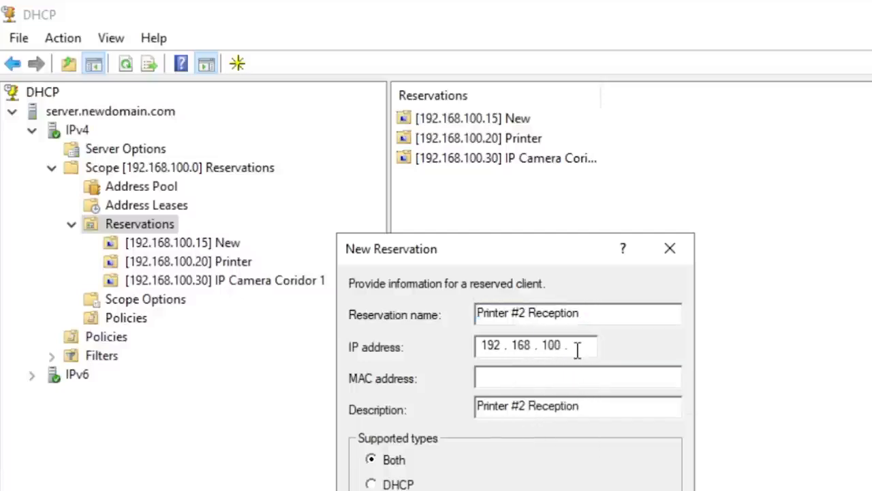
left_click(578, 348)
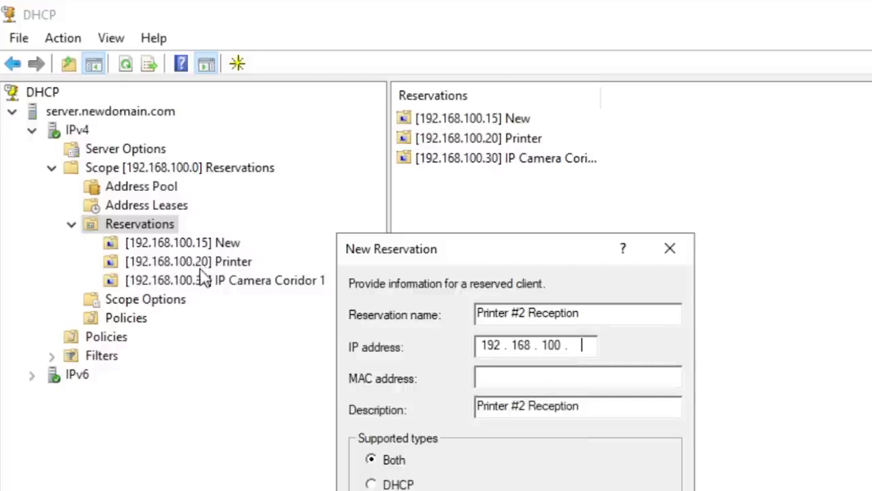
type("21")
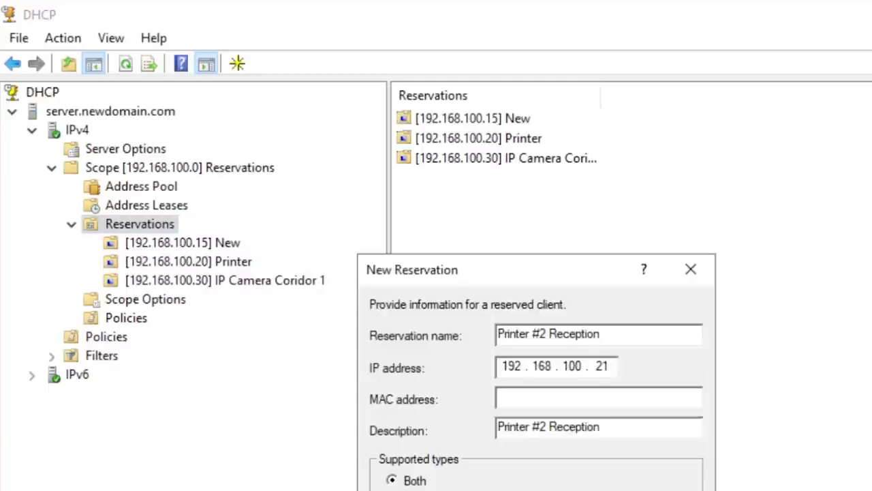
- Switch to the browser and search Google Images for "printer ip address"
key("alt+Tab")
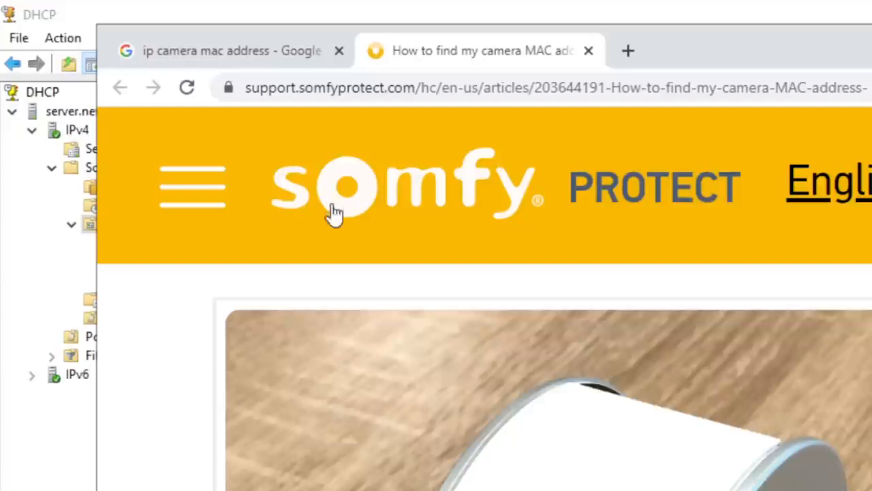
left_click(255, 52)
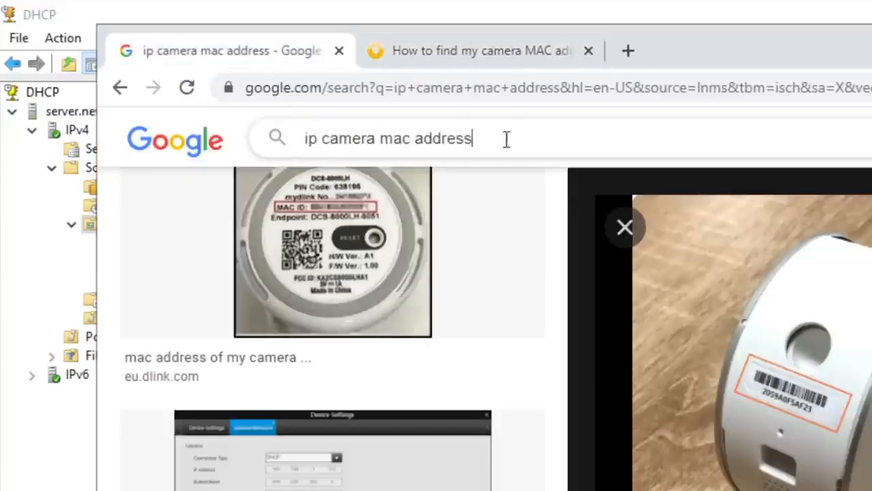
left_click_drag(512, 139, 296, 138)
type("printer ip ")
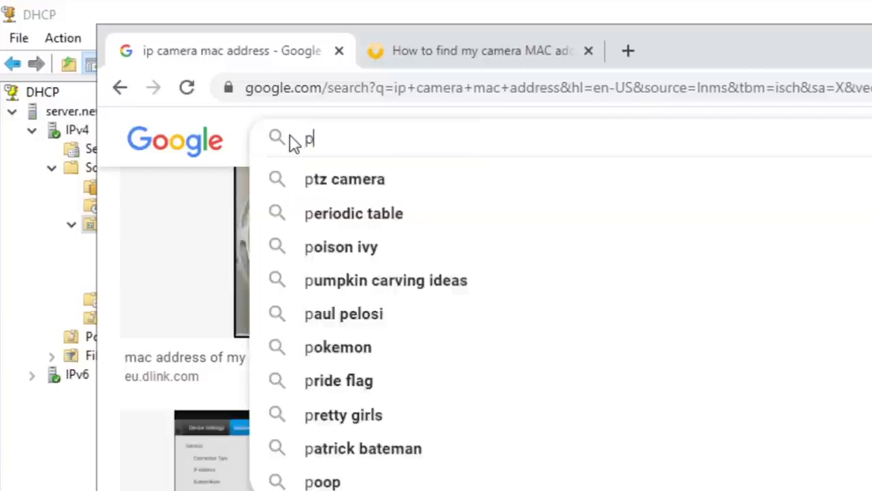
type("address")
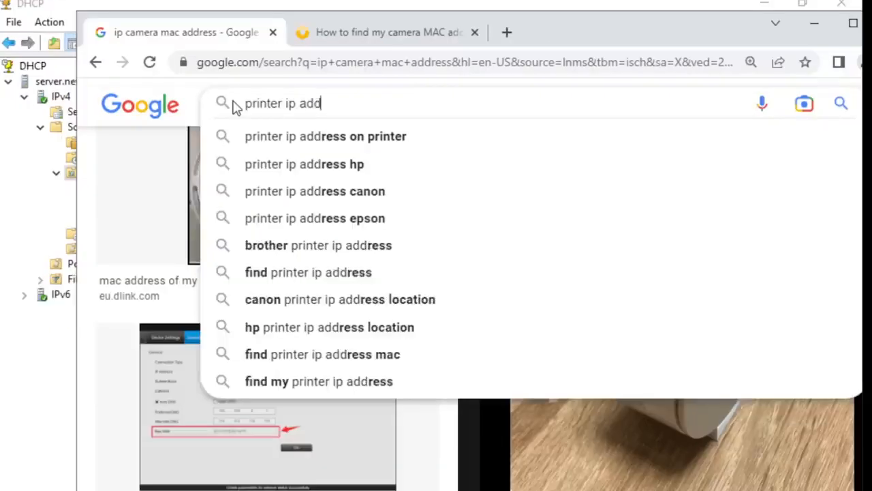
key("Return")
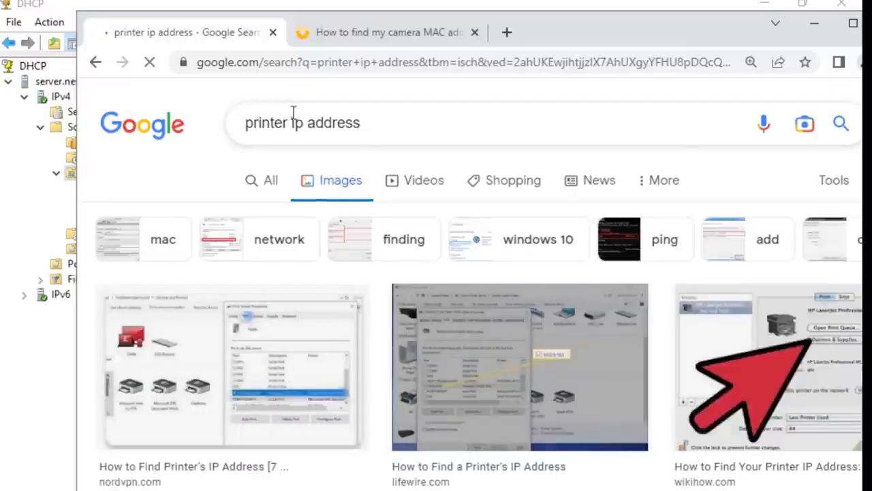
- Change the image search to "printer mac address" and open the HP JetDirect configuration picture with the highlighted hardware address
double_click(297, 122)
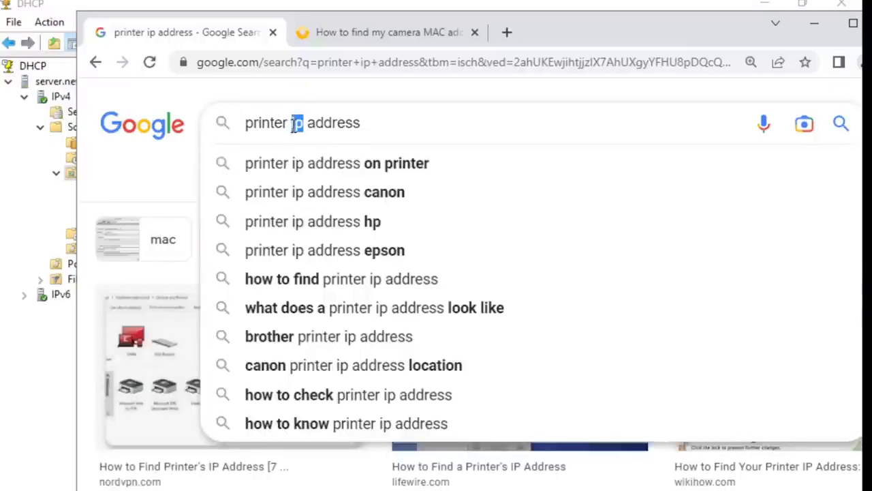
type("mac")
key("Return")
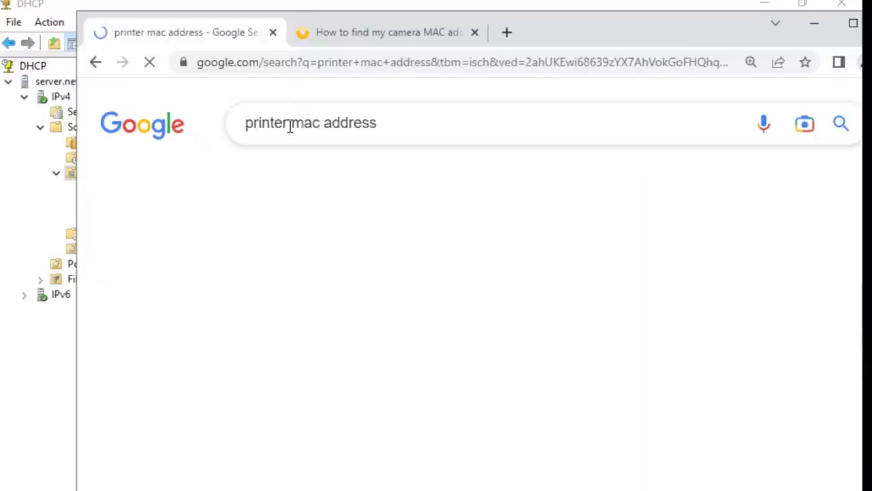
scroll(531, 379, "down", 3)
scroll(528, 378, "down", 8)
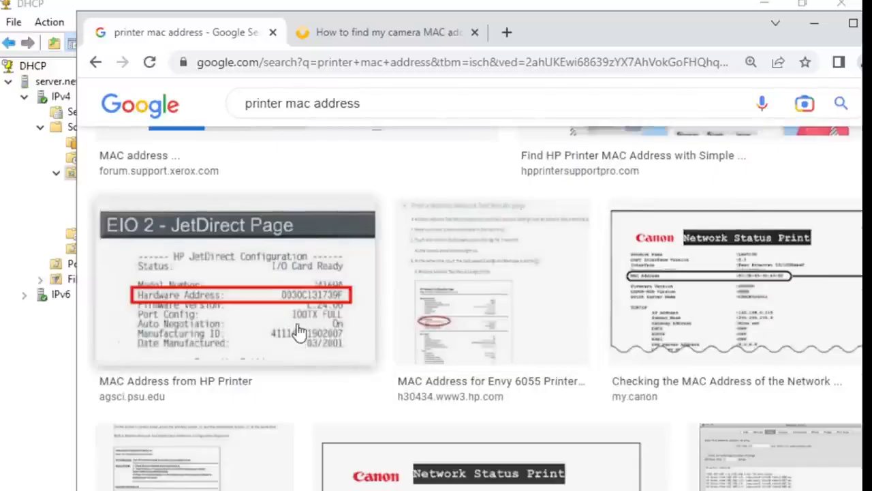
left_click(298, 332)
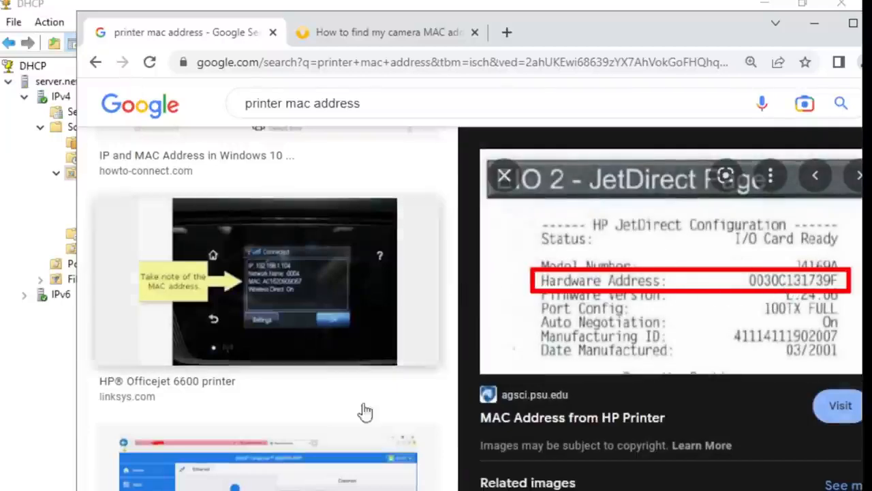
- Return to DHCP, close the unfinished reservation without adding it, and restore the console to a smaller window
left_click(38, 347)
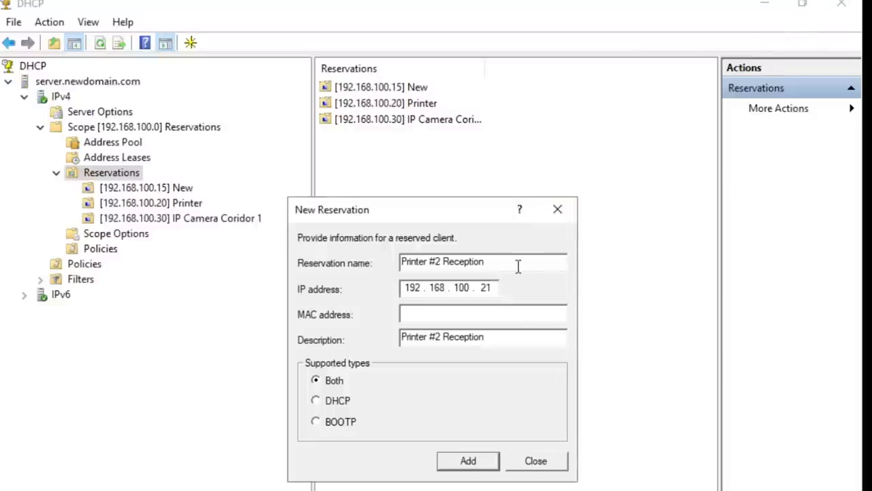
key("alt+Tab")
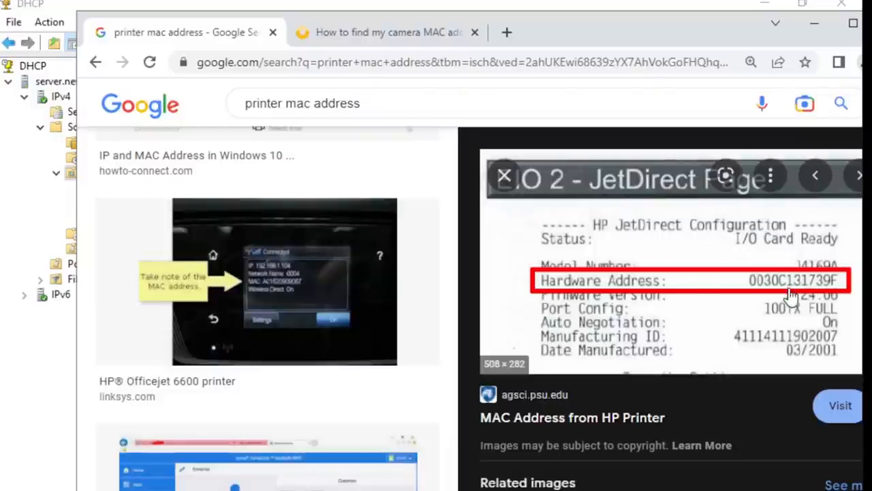
left_click(812, 24)
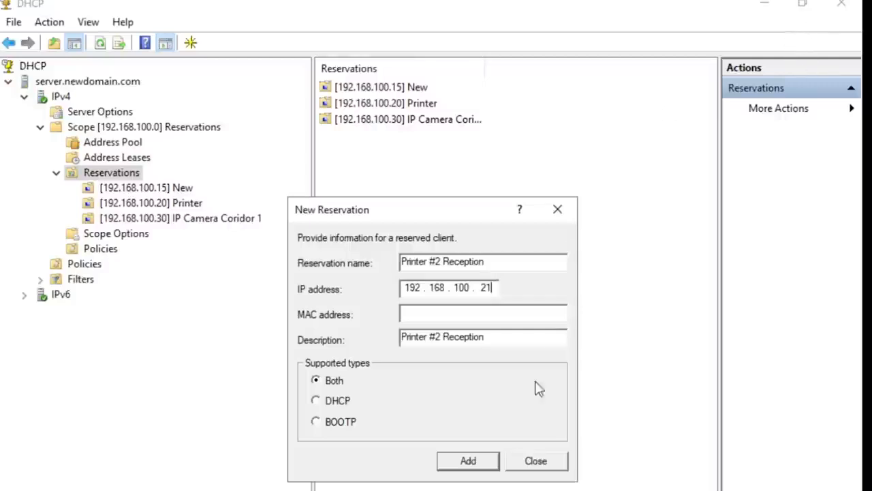
left_click(535, 460)
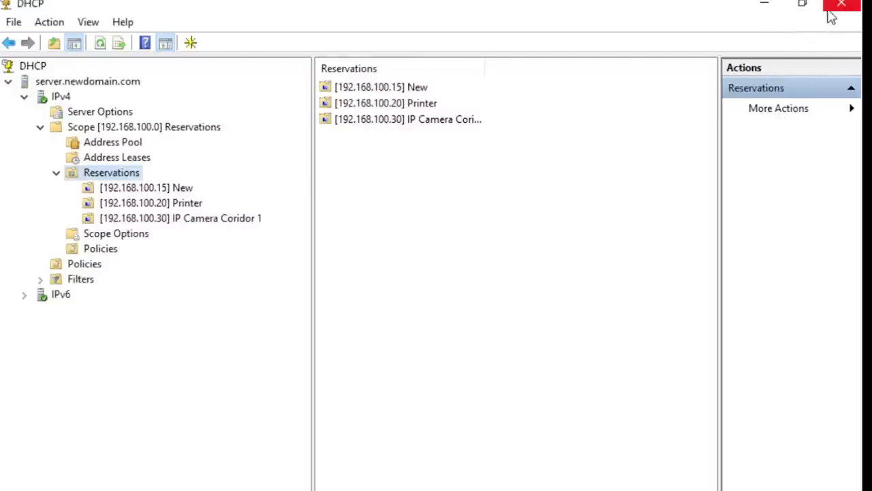
left_click(802, 4)
- Start another reservation with "Printer #2 Reception" as both name and description, and IP address 192.168.100.21
right_click(144, 237)
left_click(199, 253)
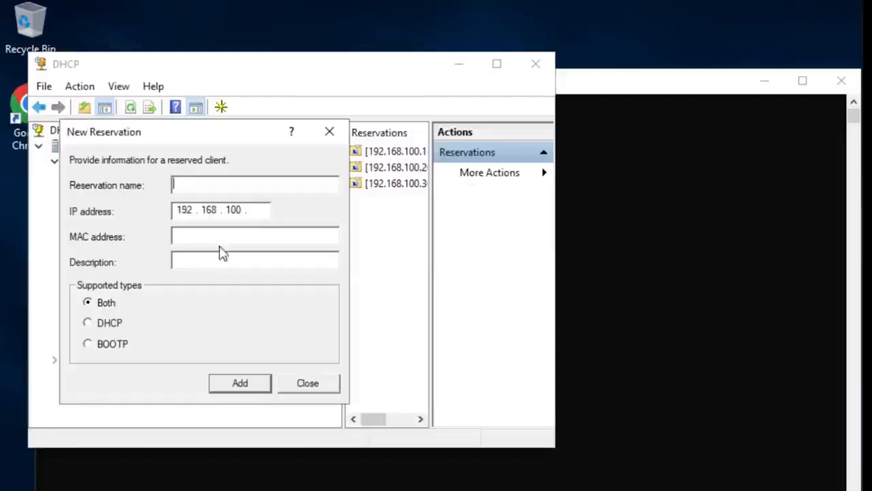
right_click(229, 186)
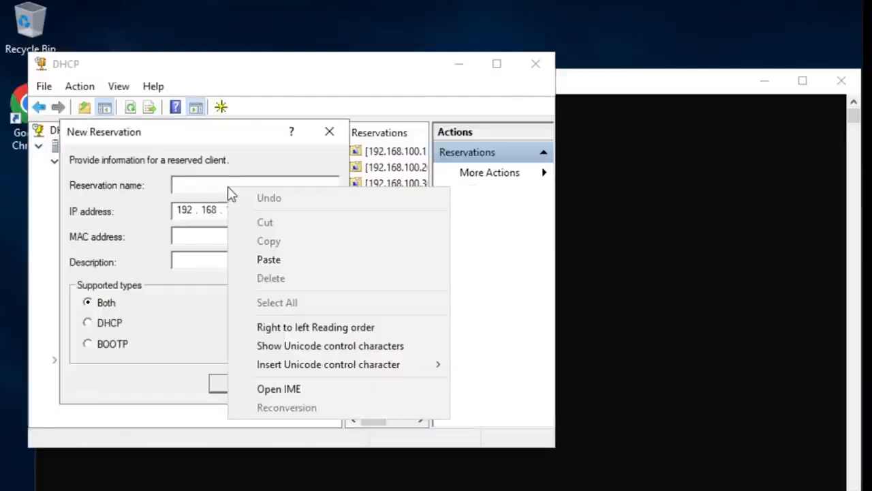
left_click(297, 261)
left_click(228, 259)
right_click(227, 260)
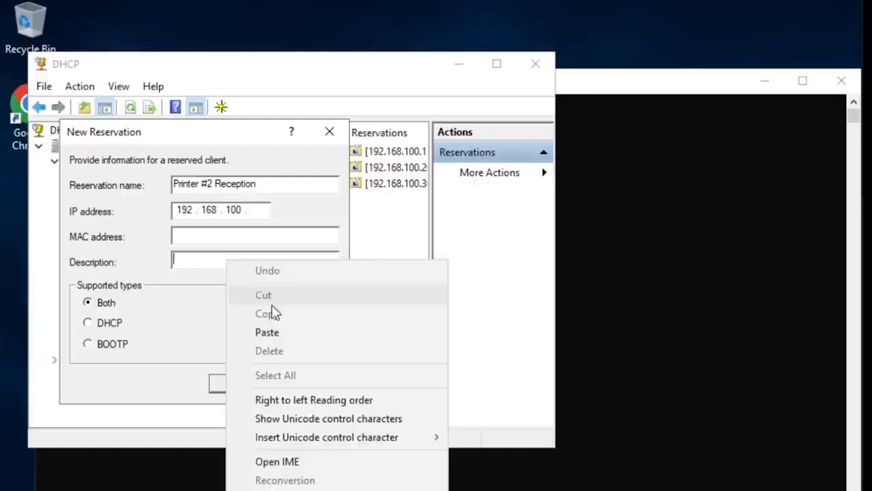
left_click(269, 332)
left_click(260, 216)
type("21")
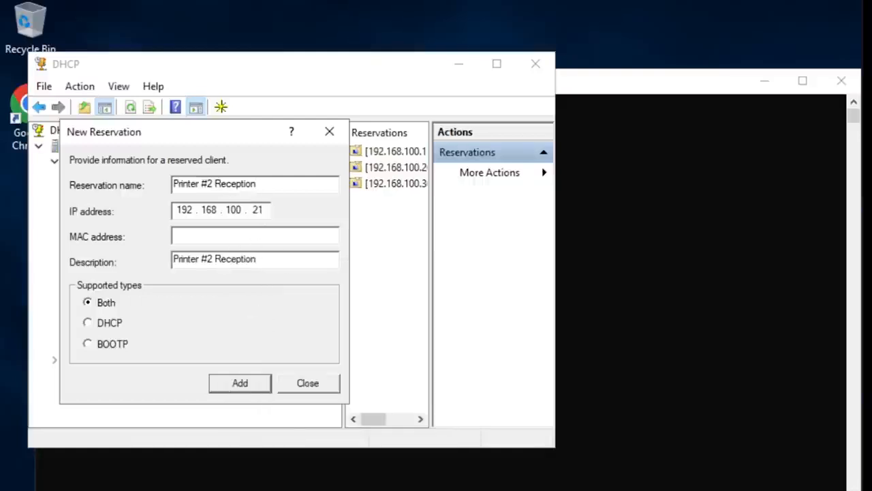
- Show the printer picture beside the reservation, enter MAC address 0030c131739f, add the reservation, and close the dialog
key("alt+Tab")
left_click(42, 407)
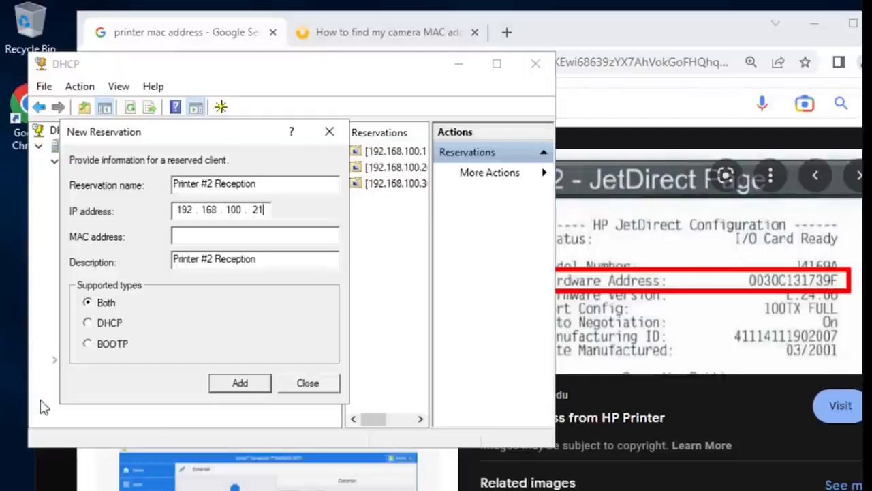
left_click(234, 233)
type("0030c13")
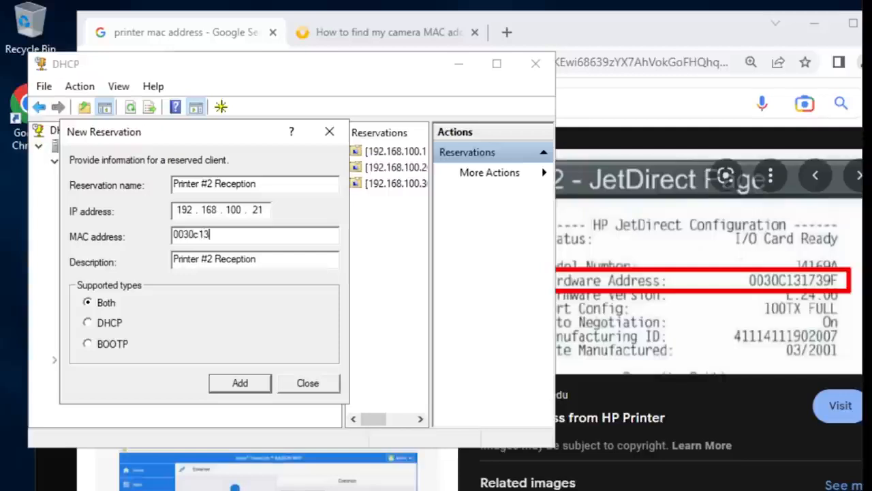
type("1739f")
left_click(240, 383)
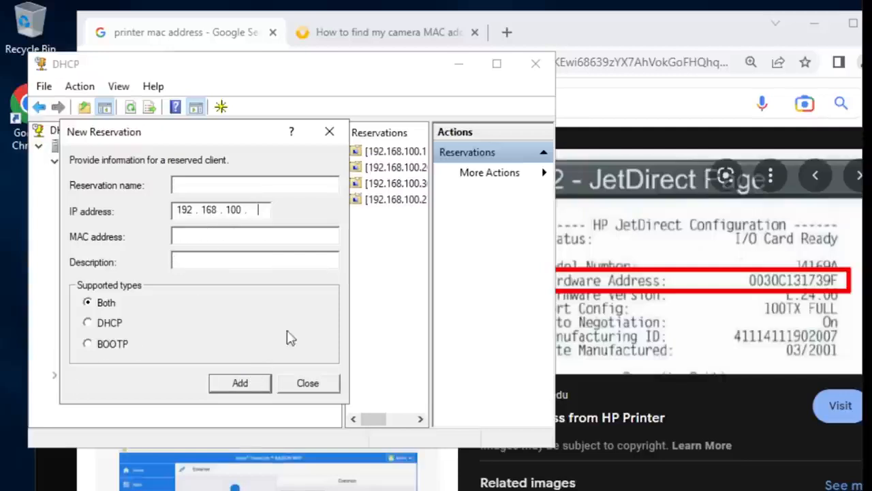
left_click(307, 383)
- Maximize the DHCP console, view the Printer #2 Reception reservation's options, and slightly widen the console tree
left_click(497, 64)
left_click(167, 235)
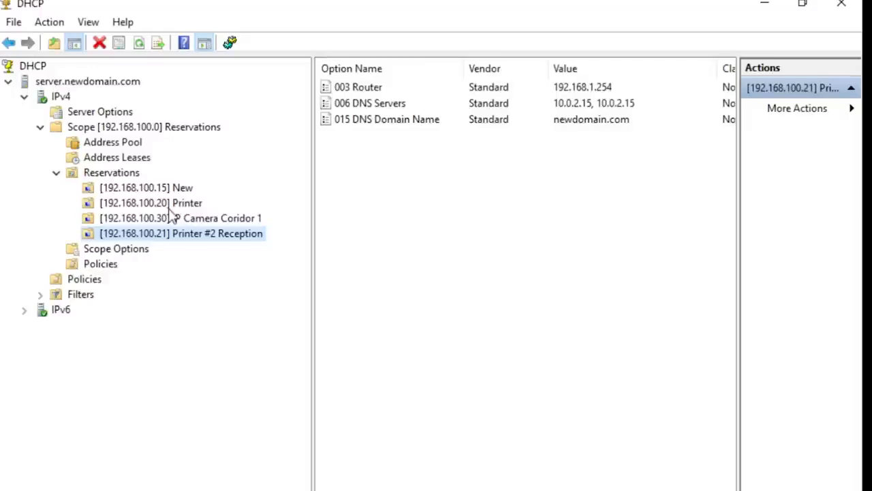
left_click_drag(313, 295, 320, 295)
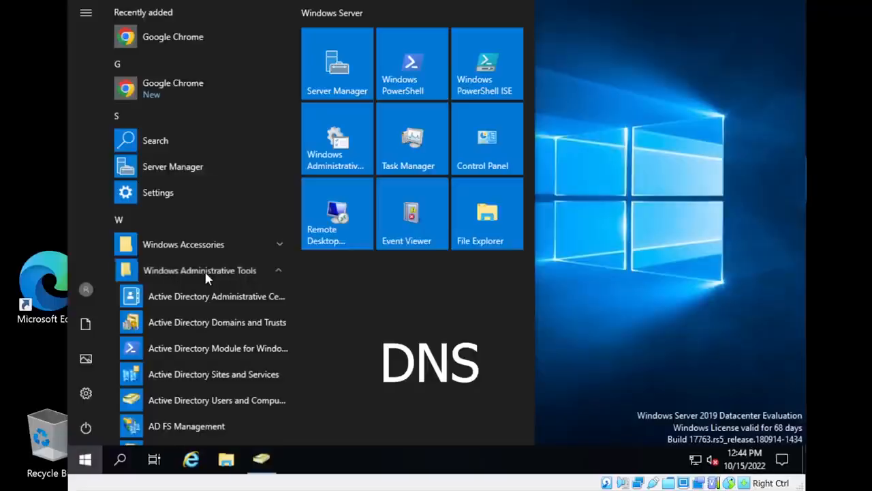
- Open DNS Manager from the Windows administrative tools
scroll(204, 273, "down", 5)
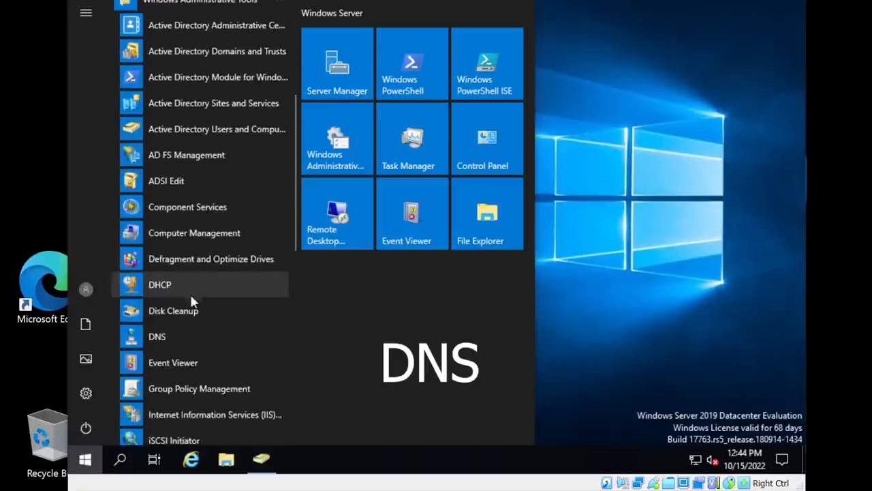
left_click(169, 336)
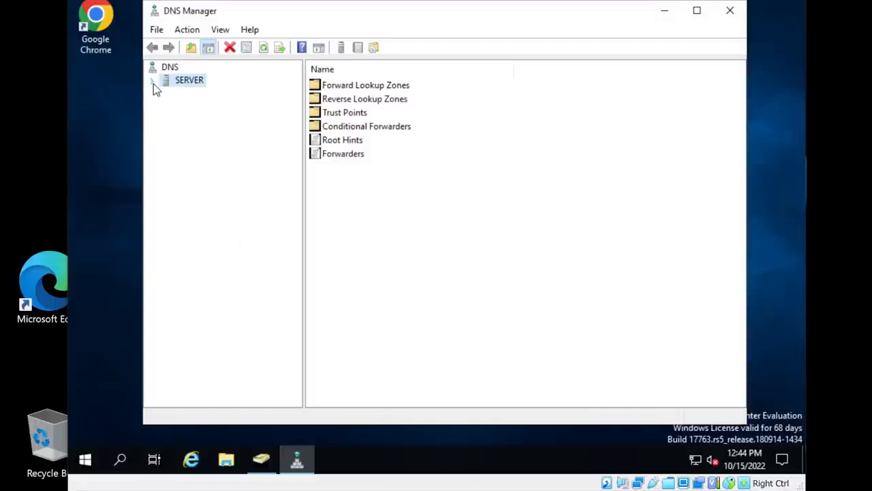
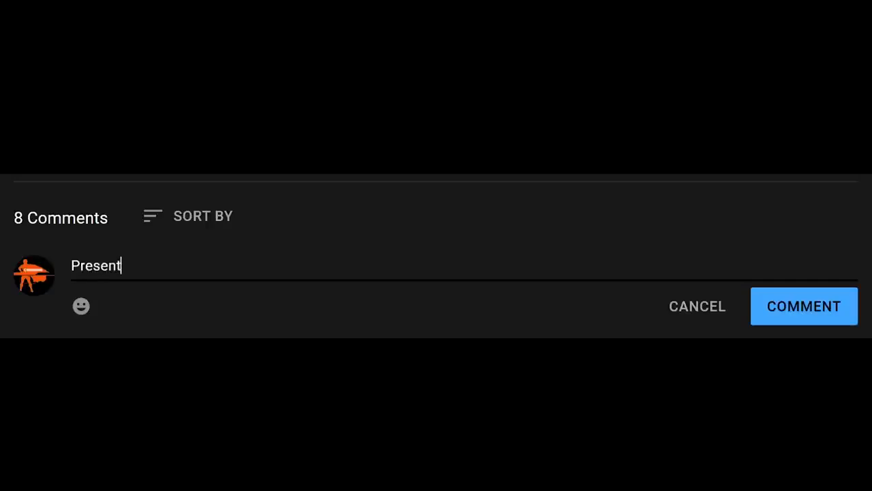
left_click(793, 317)
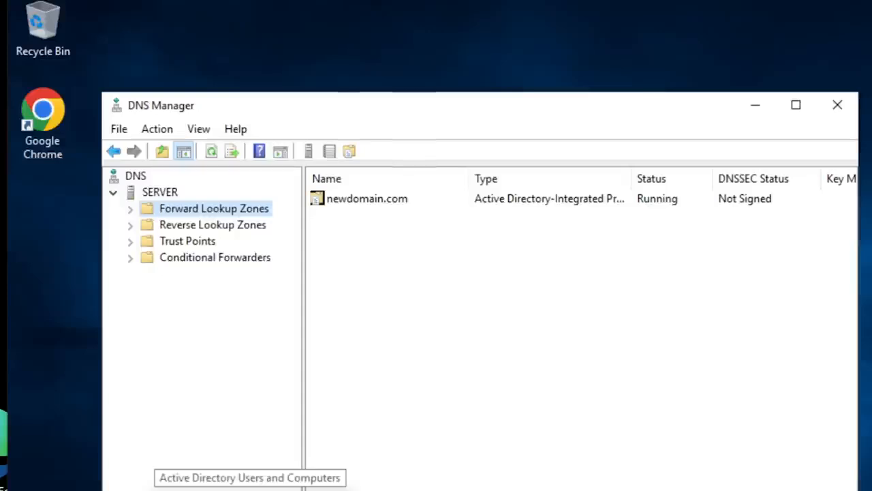
- Switch to the Edge browser, load google.com, and decline the suggestion to switch to Chrome
left_click(455, 406)
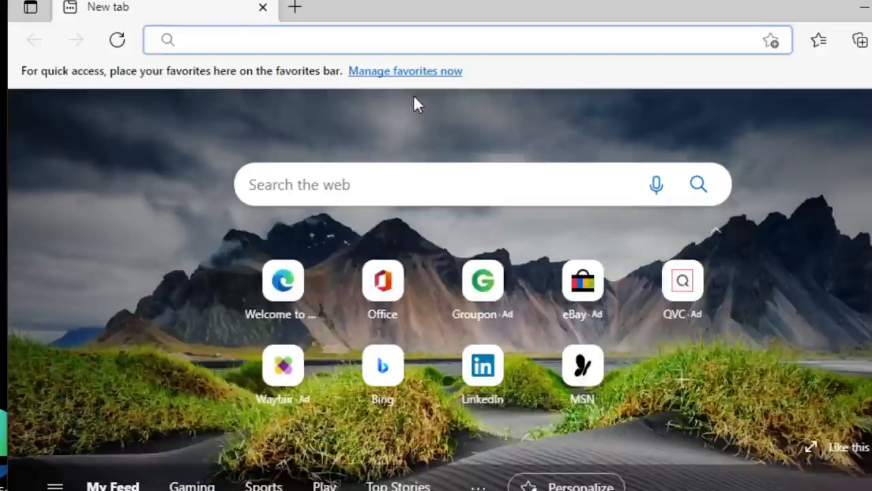
type("go")
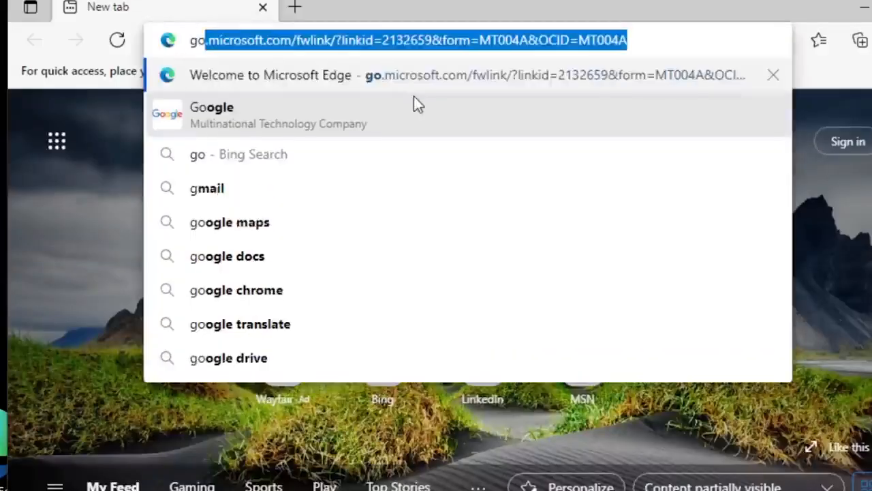
type("ogle.com")
key("Return")
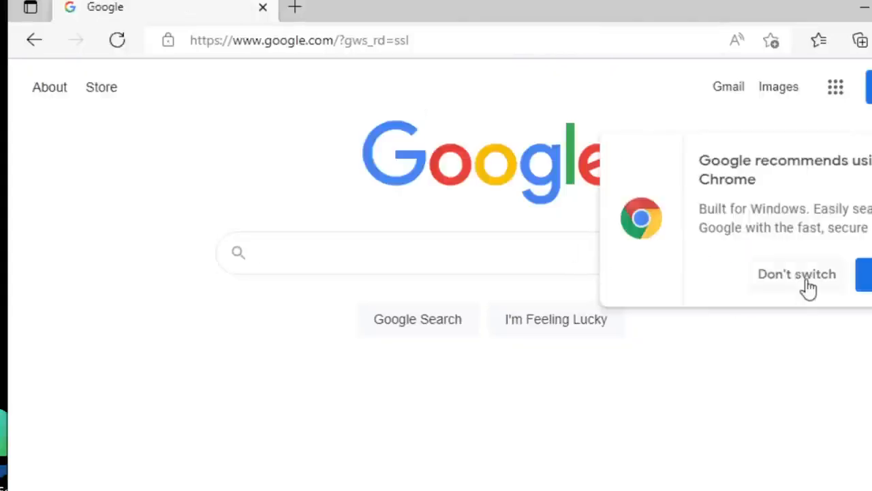
left_click(807, 285)
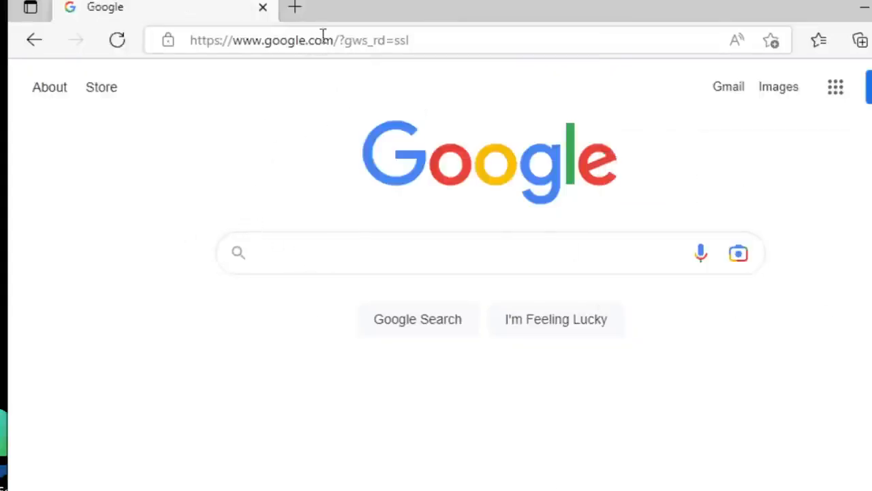
- Highlight the domain name google.com within the loaded page's web address
left_click_drag(334, 35, 266, 40)
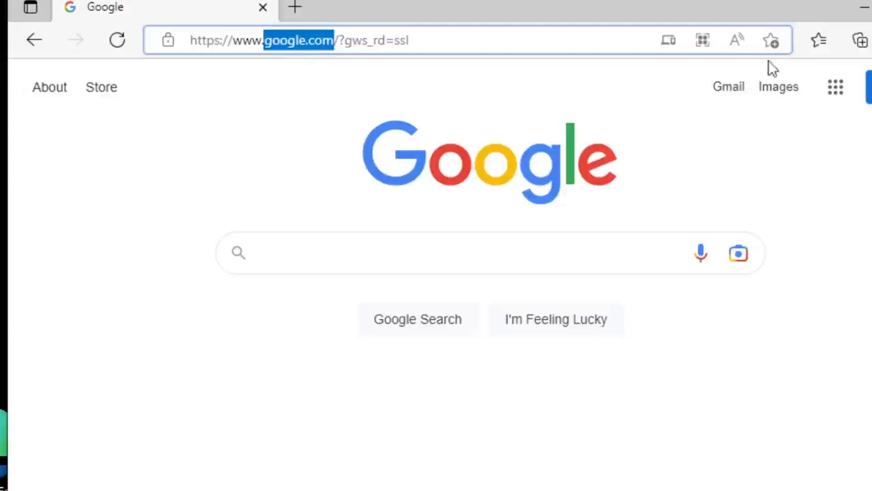
left_click(268, 41)
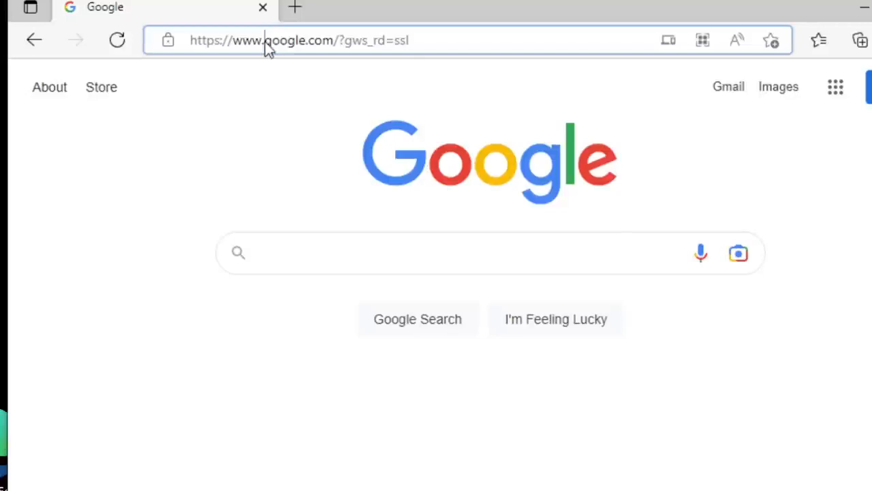
left_click_drag(266, 40, 331, 28)
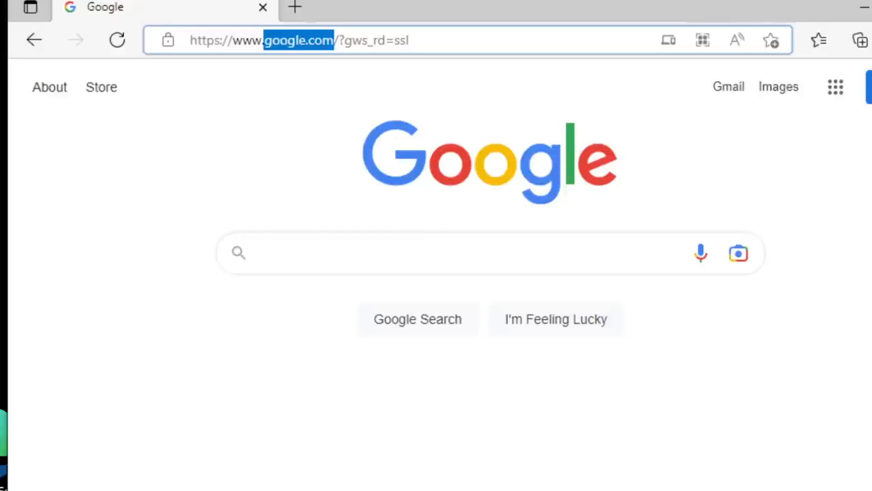
- Open Command Prompt over the browser, shift its window slightly, and ping google.com
key("super")
type("cmd")
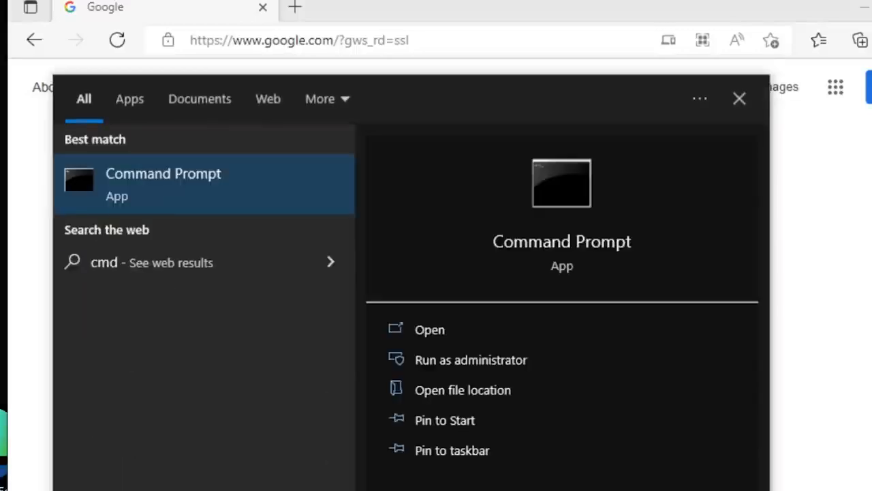
key("Return")
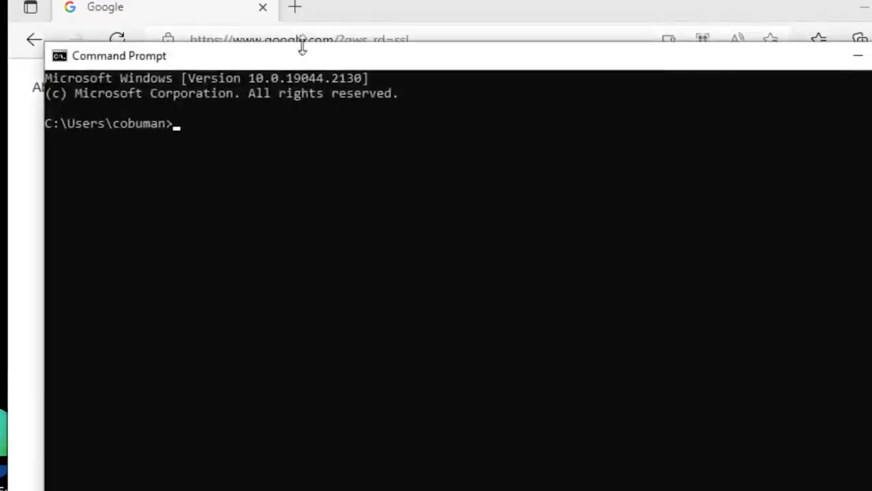
left_click_drag(301, 59, 364, 70)
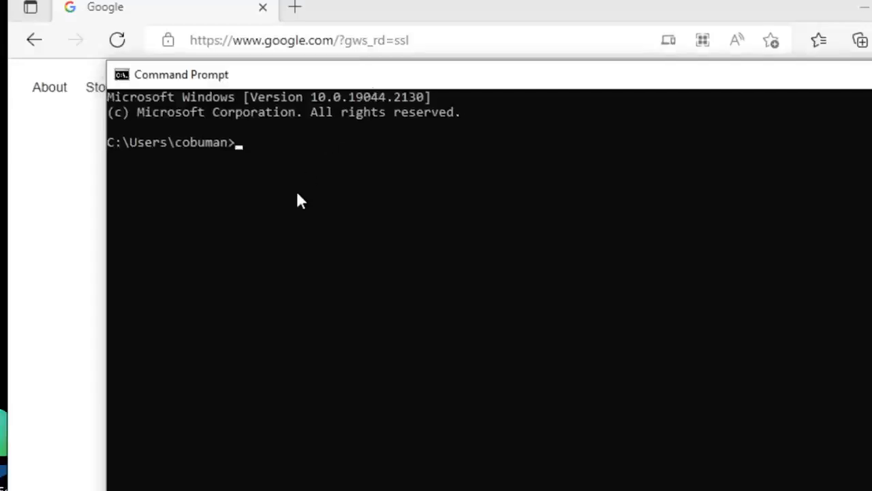
type("ping go")
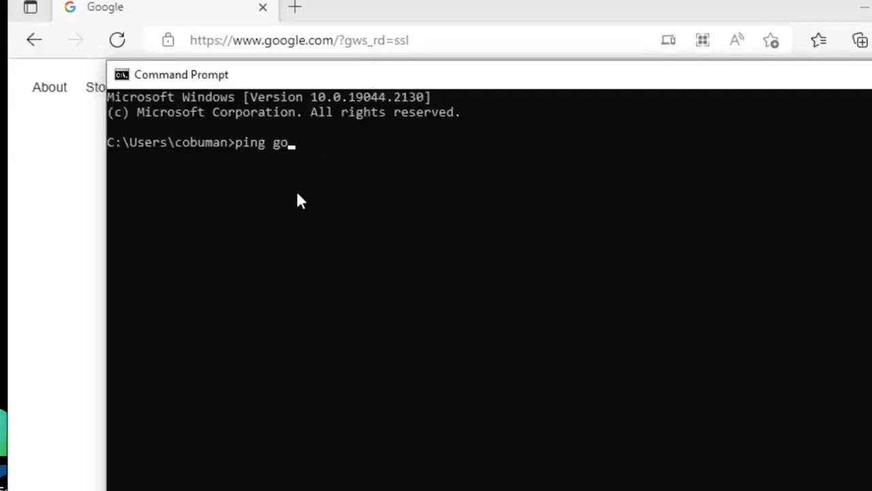
type("ogle.com")
key("Return")
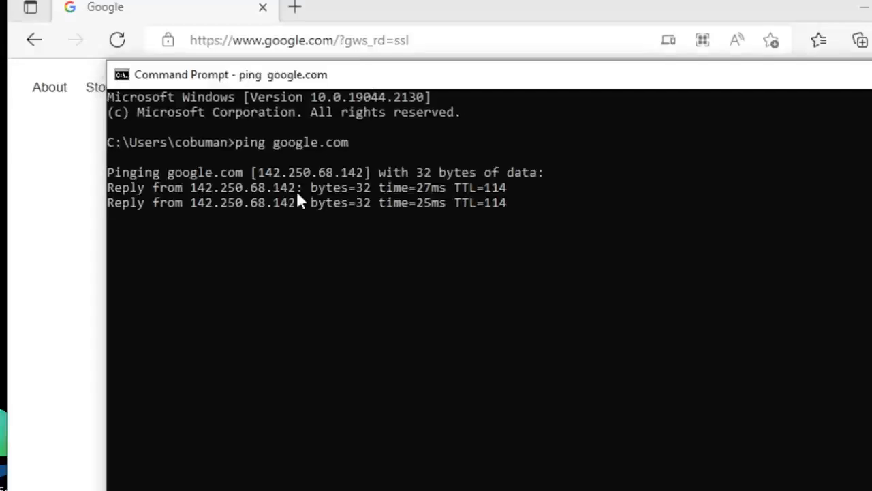
- Highlight and copy google.com's resolved IP address in the ping output, declining VirtualBox's switch to Scale mode
left_click_drag(258, 172, 361, 175)
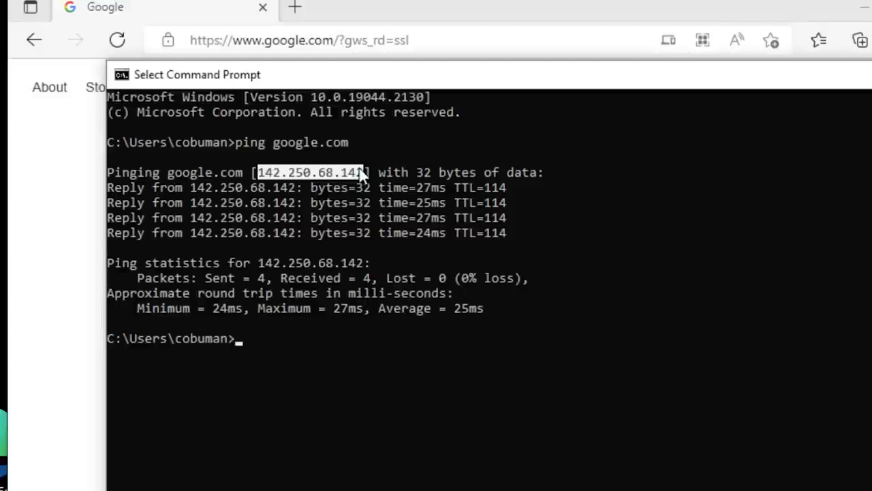
left_click(291, 171)
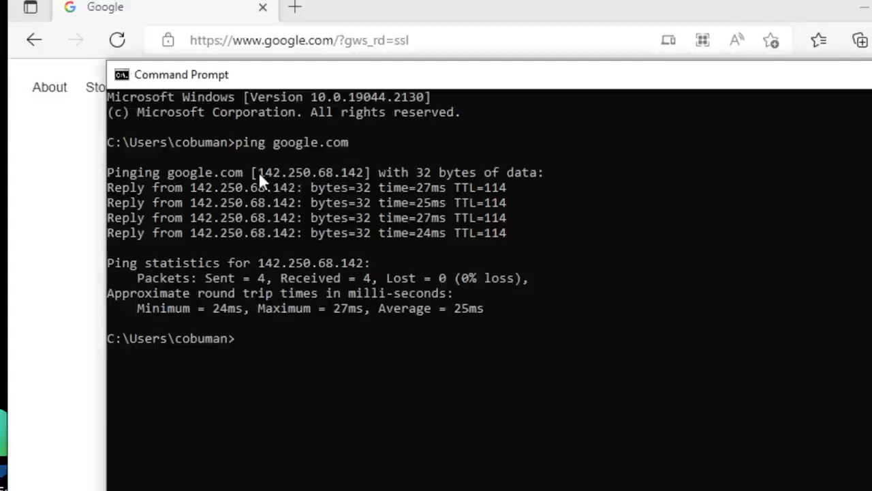
left_click_drag(258, 171, 316, 168)
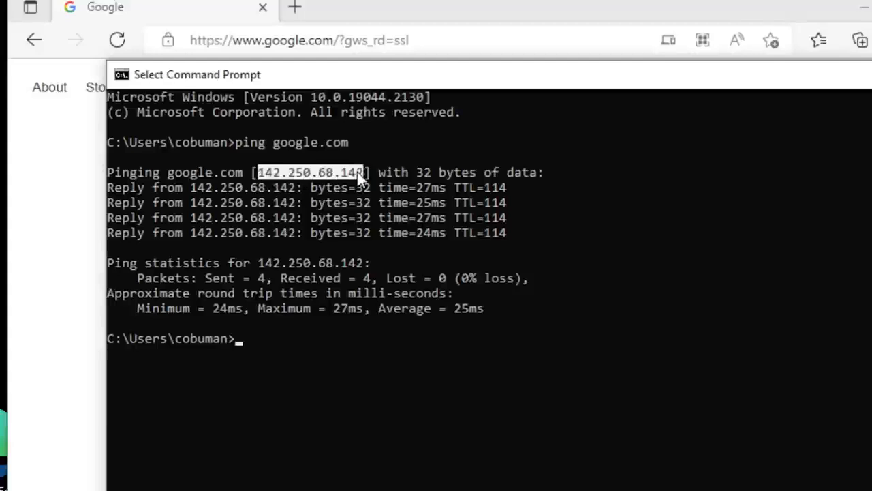
key("ctrl+c")
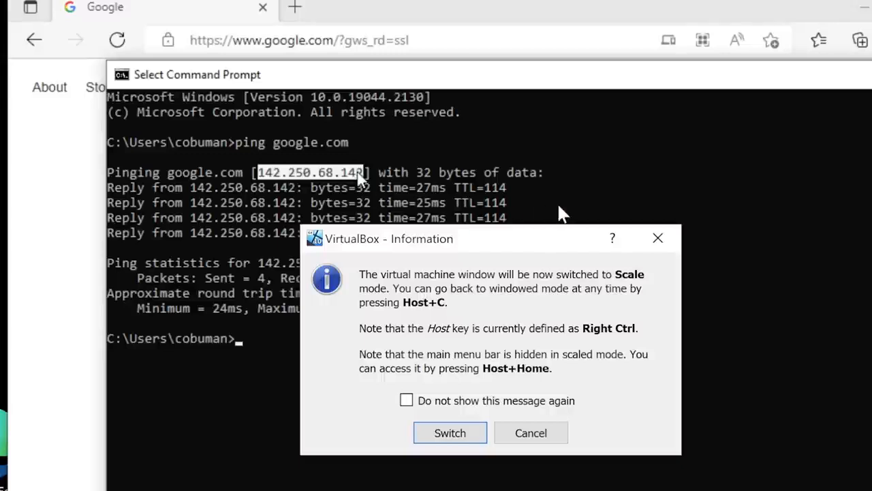
left_click(648, 240)
left_click_drag(362, 170, 259, 170)
right_click(260, 170)
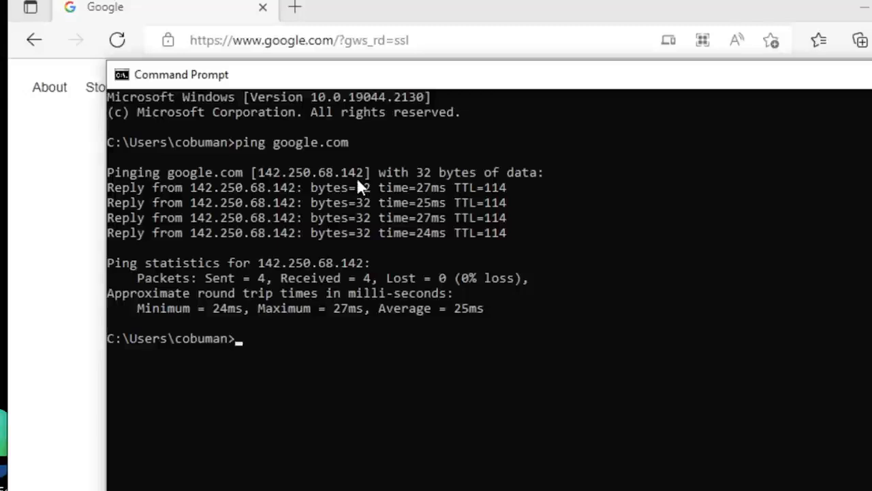
- Enter google.com's IP address 142.250.68.142 as the web address in a new browser tab, checking it against the ping output
left_click(299, 8)
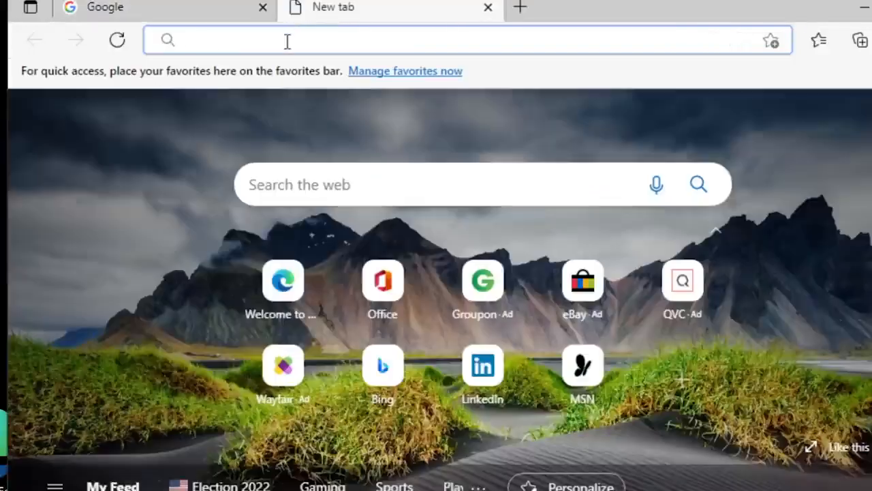
key("alt+Tab")
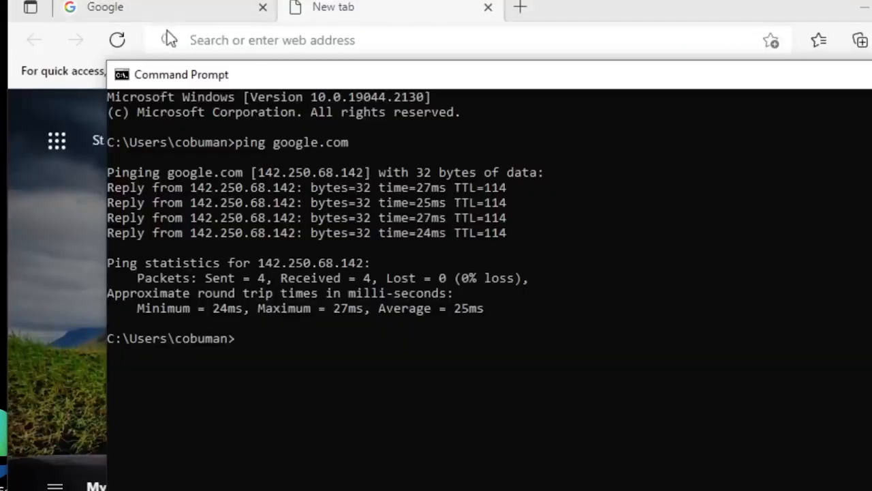
left_click(308, 41)
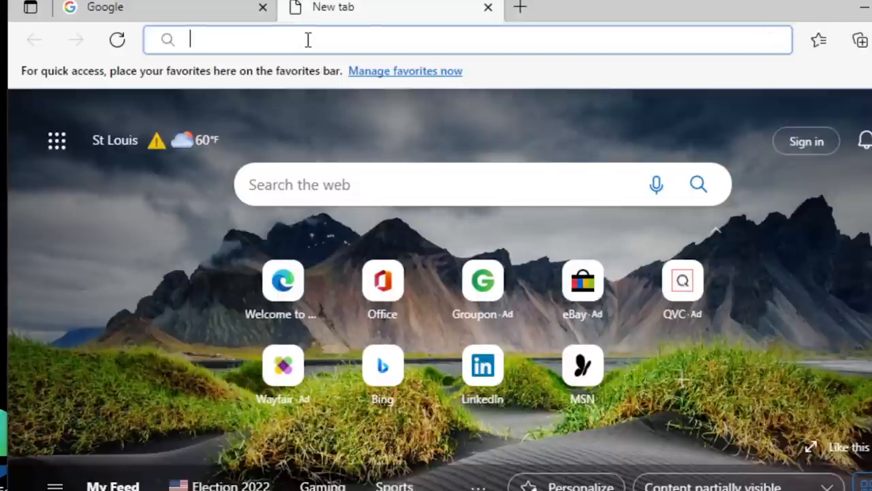
type("142.50")
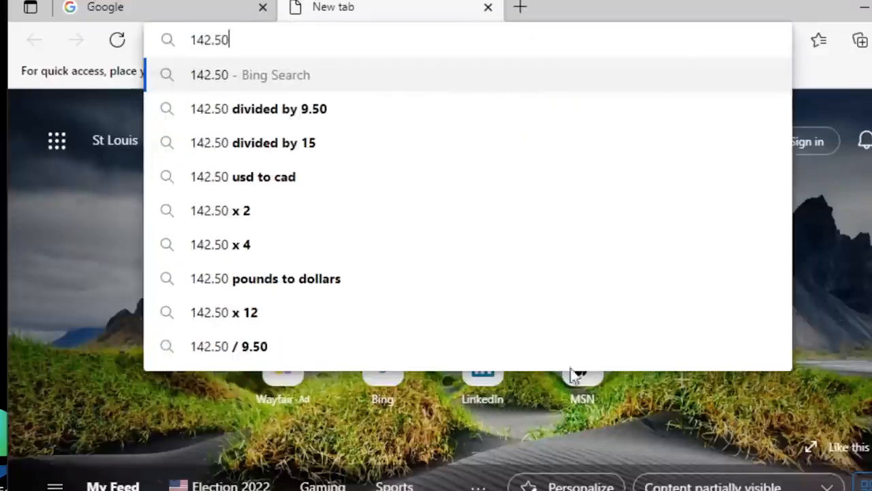
key("alt+Tab")
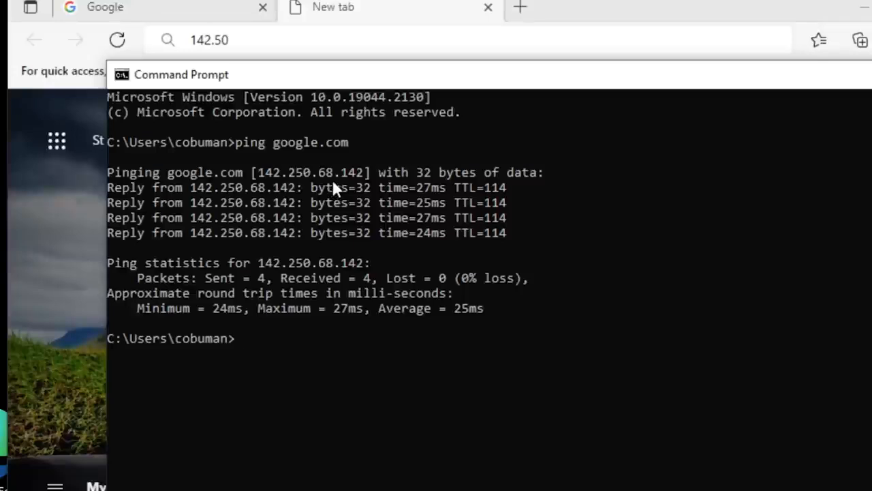
left_click(284, 45)
key("BackSpace")
key("BackSpace")
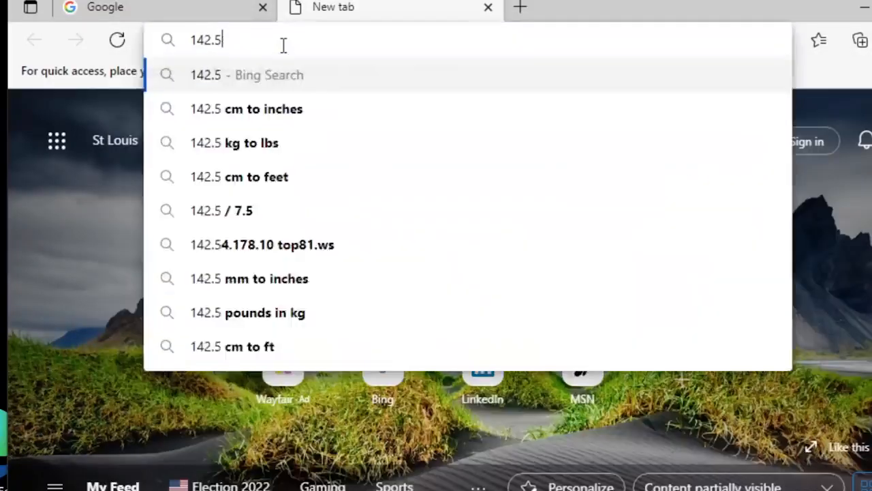
type("250")
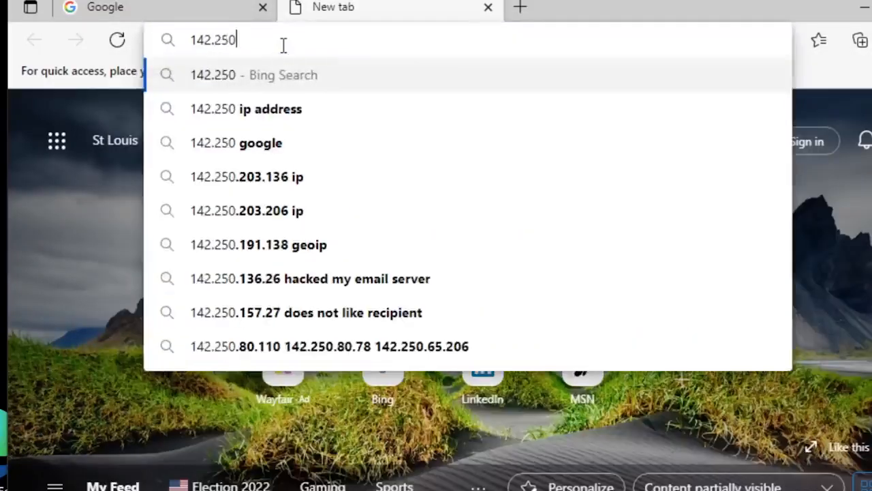
type(".68.142")
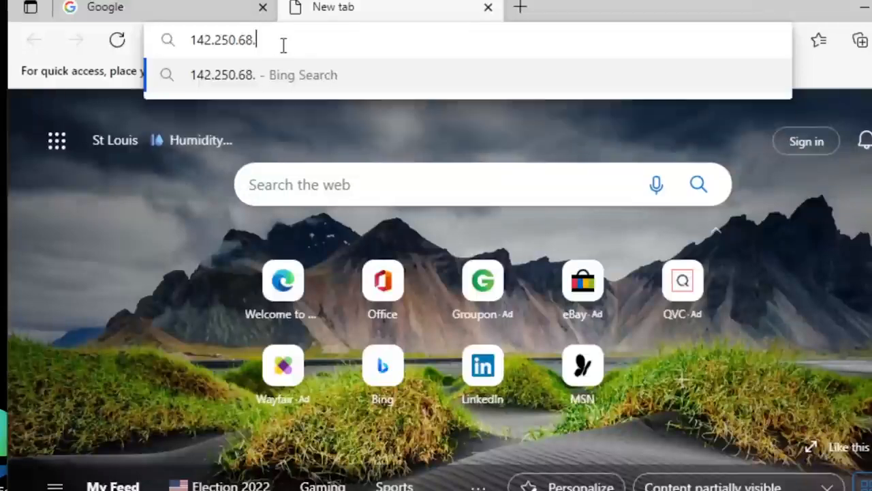
key("Left")
key("Left")
key("Left")
key("Left")
key("Left")
key("Left")
key("Left")
key("Left")
key("Left")
key("Left")
key("Left")
key("Left")
key("Left")
key("Left")
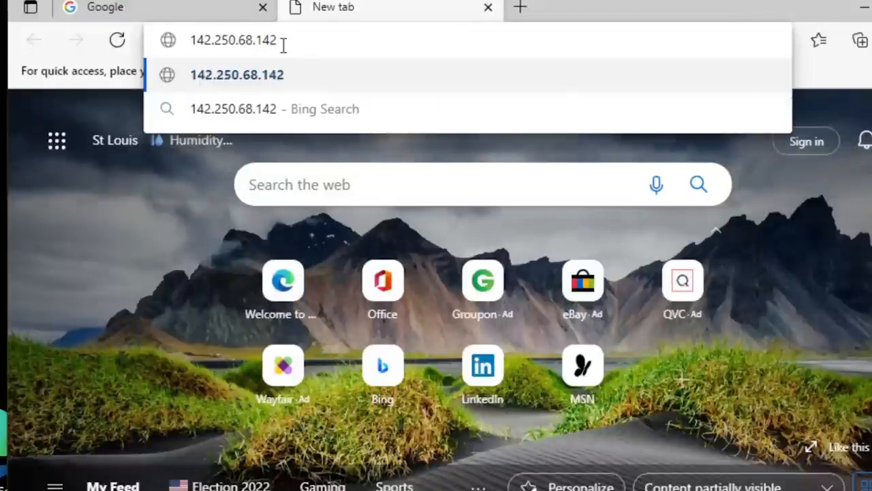
type("https:")
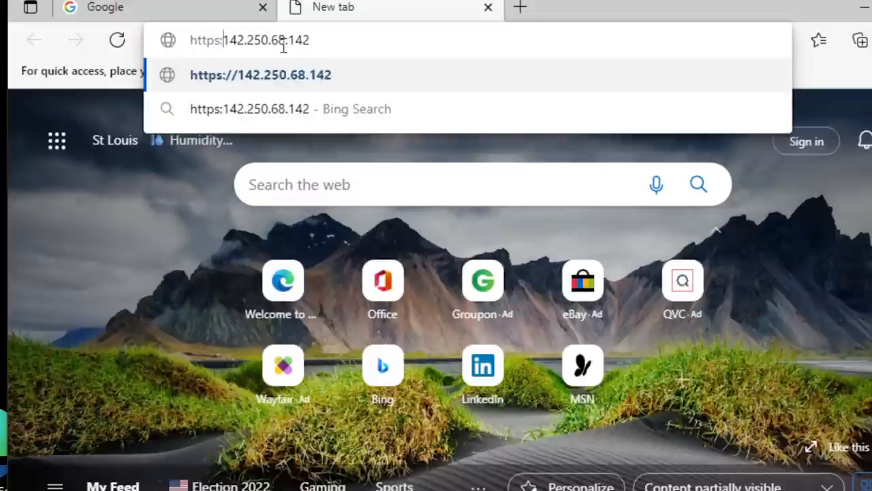
type("/")
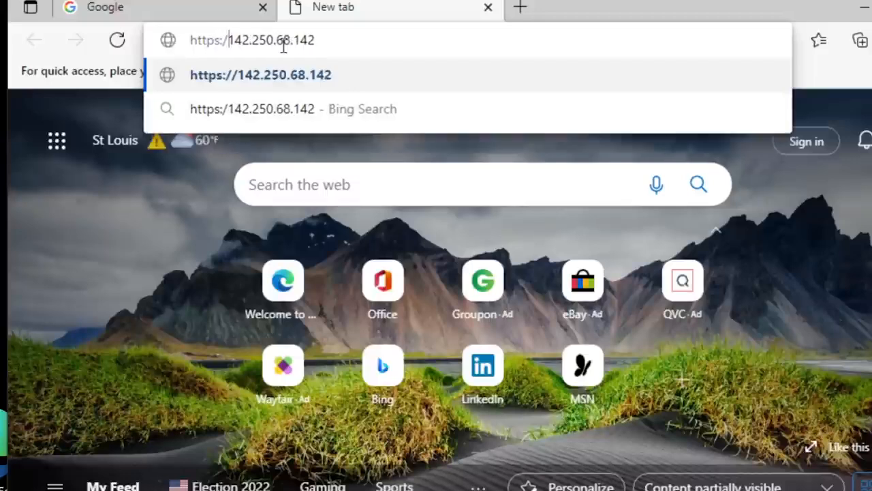
type("/")
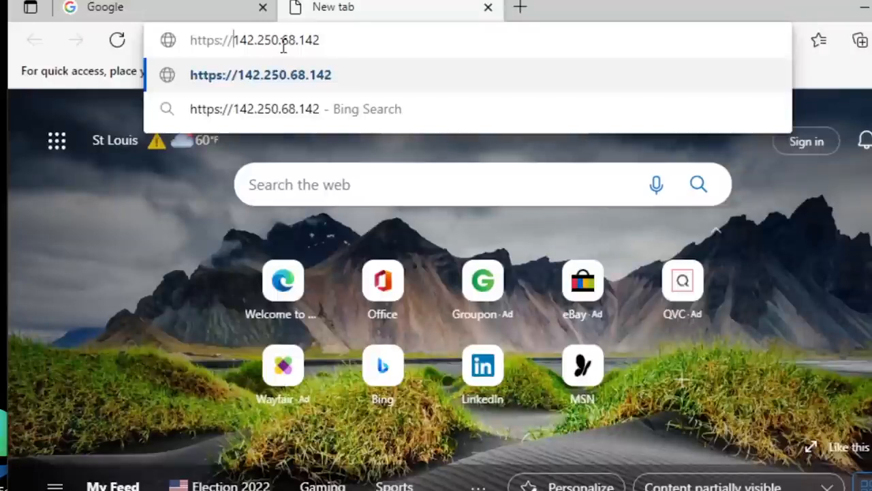
key("Return")
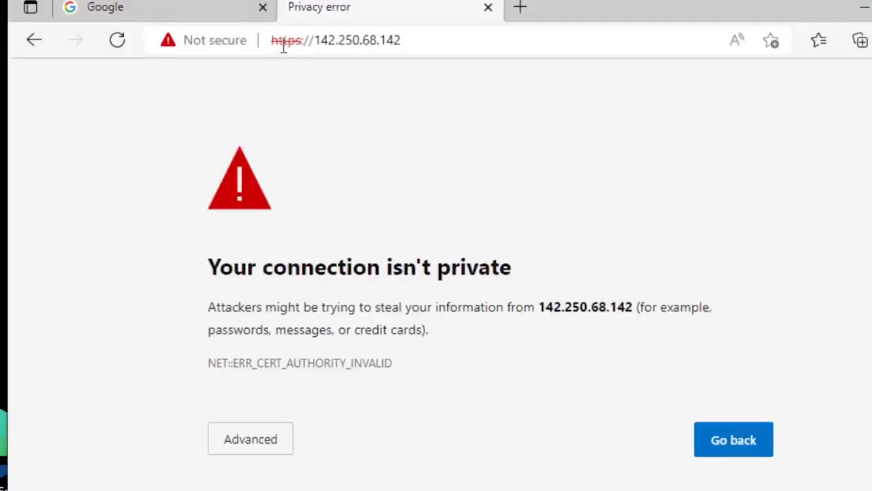
left_click(270, 446)
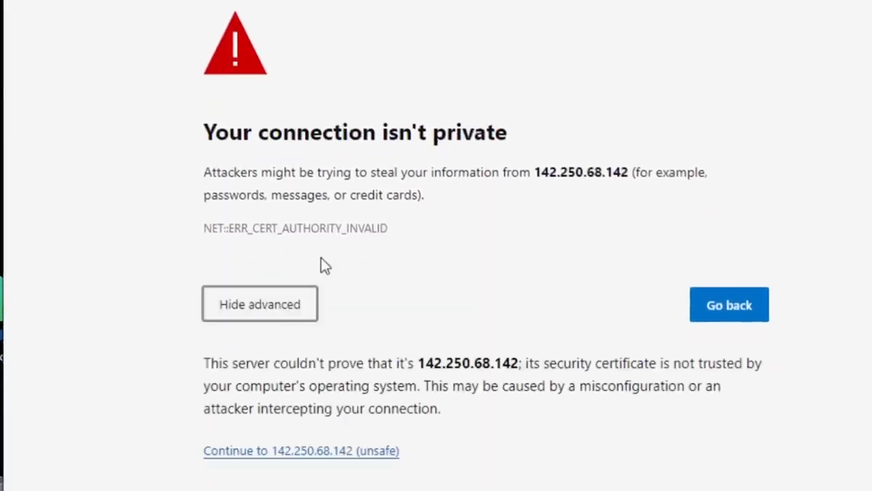
left_click(314, 451)
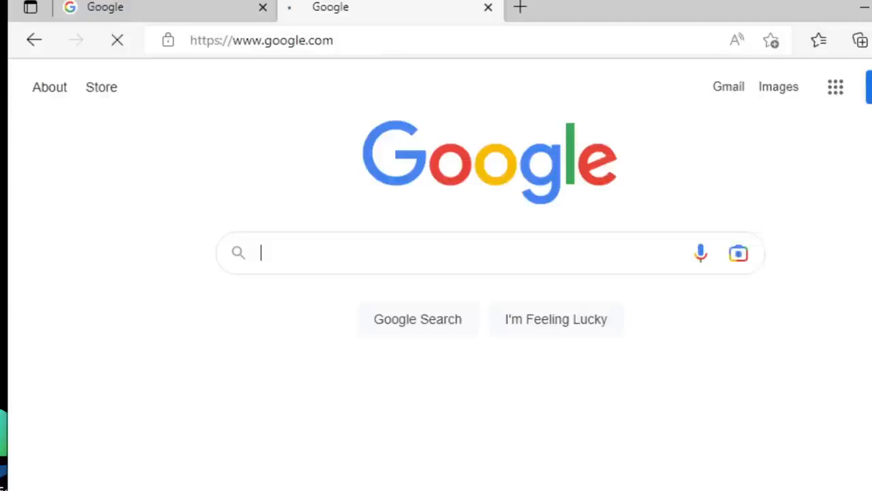
- Decline the offer to sign in to Google and return to the first Google tab
left_click(313, 267)
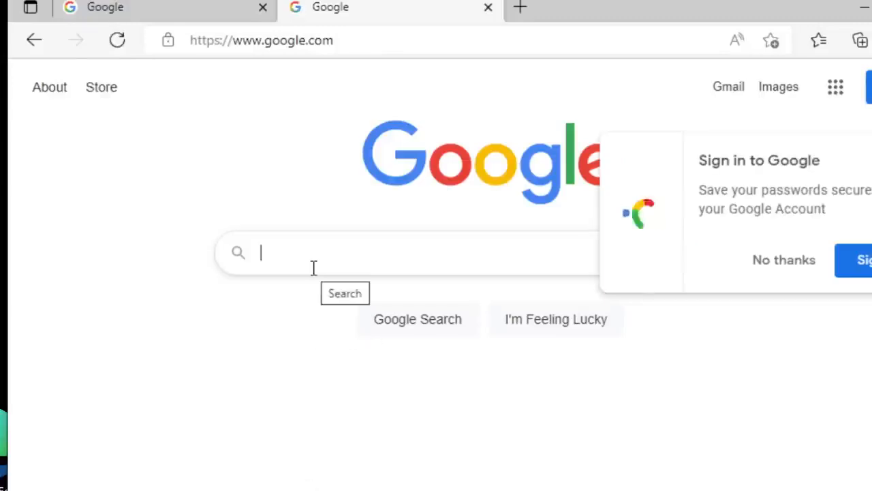
left_click(805, 265)
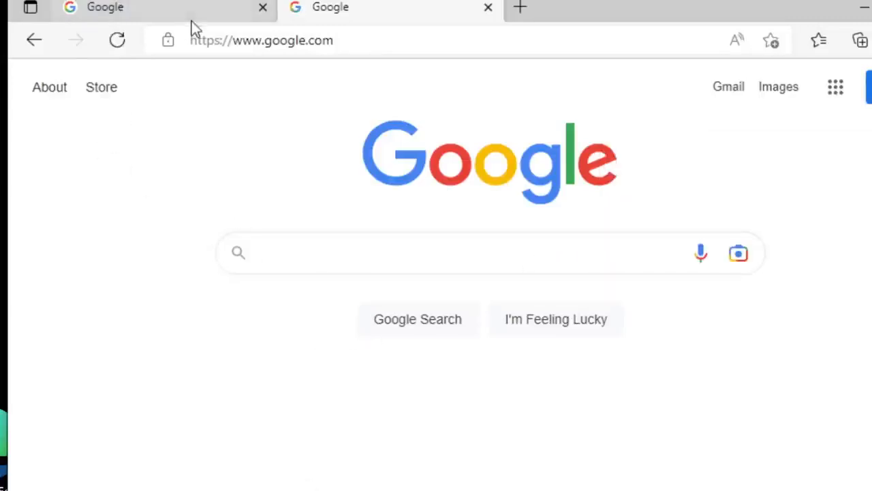
left_click(133, 12)
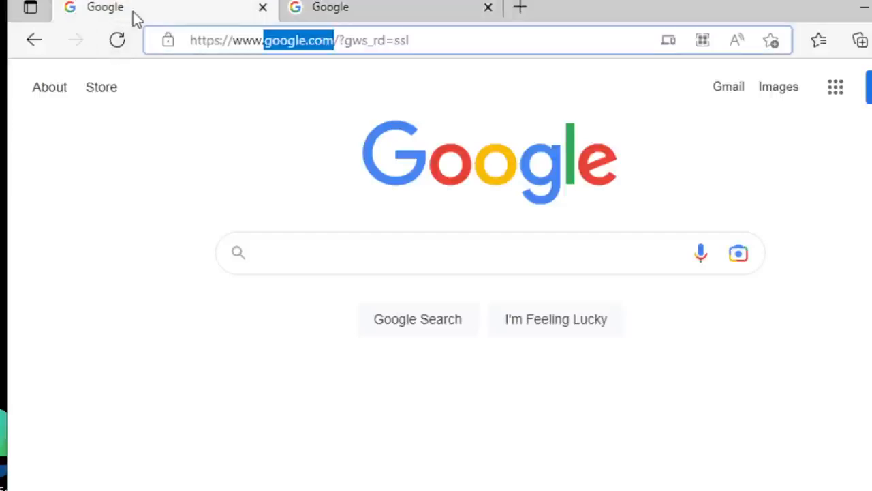
- Highlight google.com in the browser's web address, then minimize the browser and Command Prompt windows
left_click(281, 41)
left_click_drag(266, 40, 333, 41)
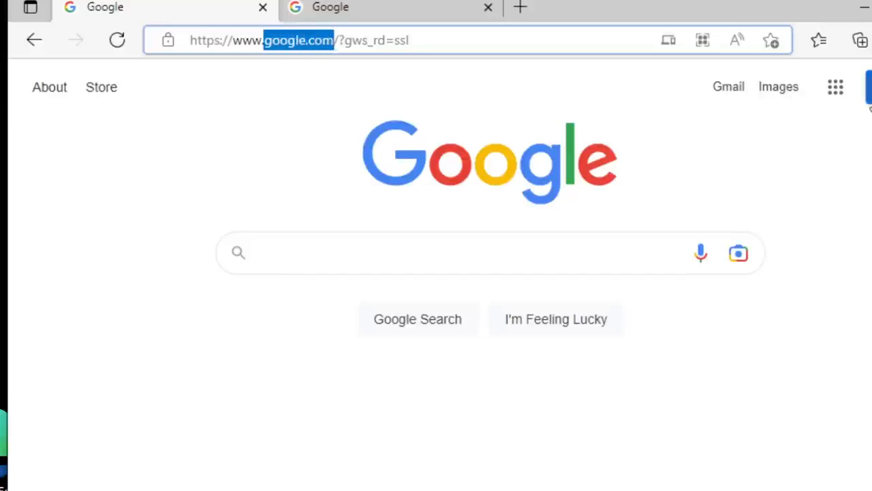
left_click(865, 7)
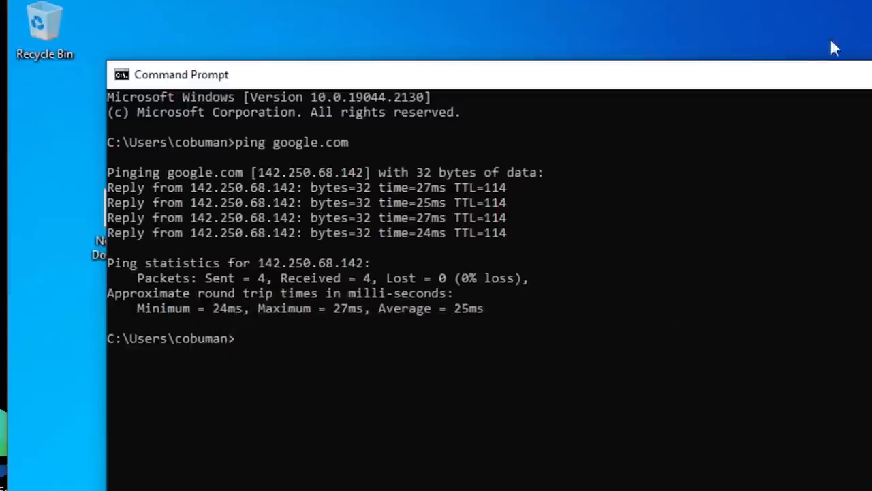
left_click_drag(857, 82, 784, 83)
left_click(847, 78)
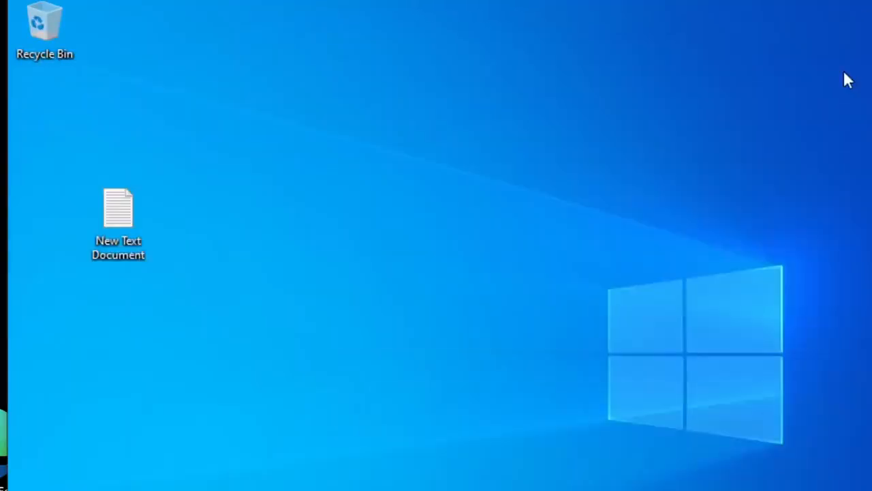
- Bring back Command Prompt and run ipconfig /all to list the workstation's full network configuration
left_click(505, 490)
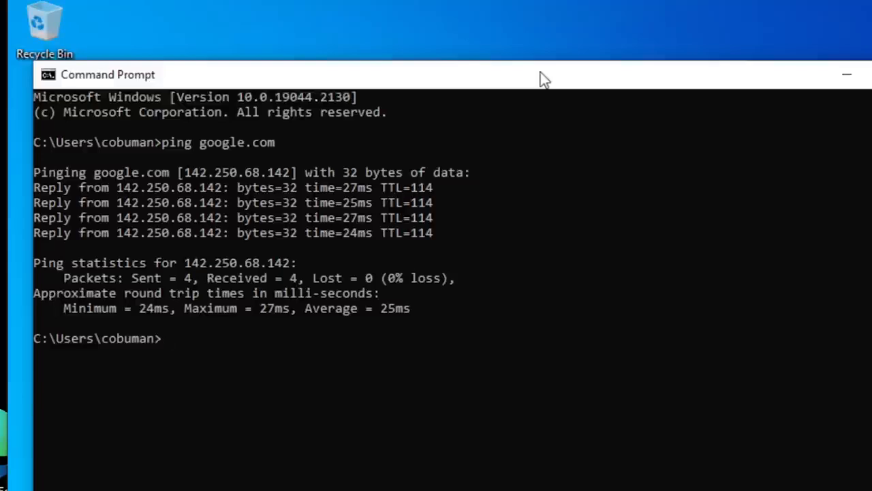
key("BackSpace")
type("ipconfig /all")
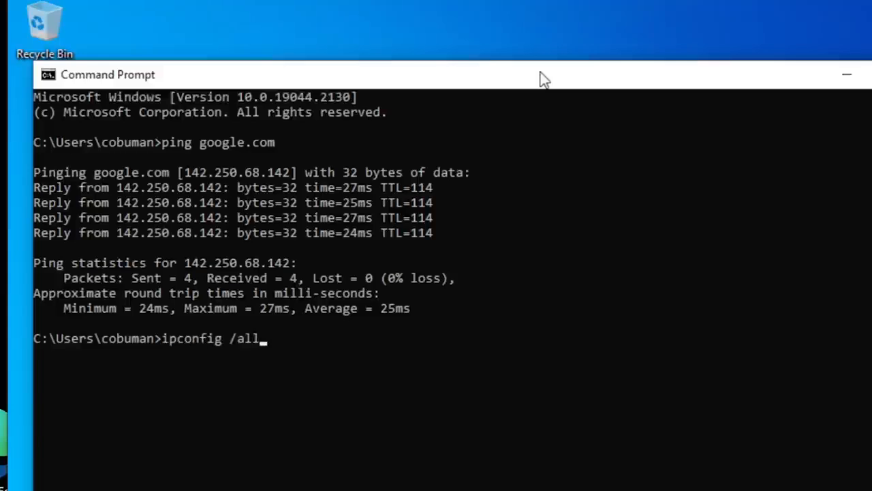
key("Return")
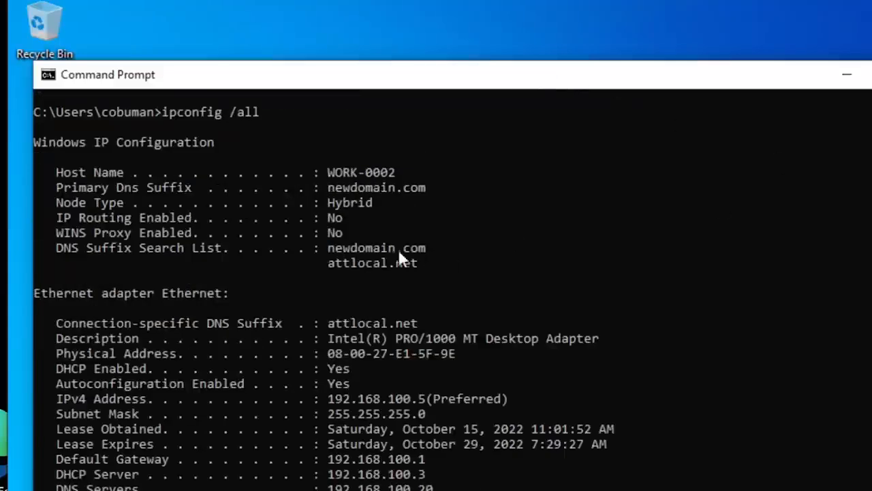
- Highlight the DNS Suffix Search List label and its entries newdomain.com and attlocal.net in the ipconfig output
left_click_drag(57, 252, 149, 261)
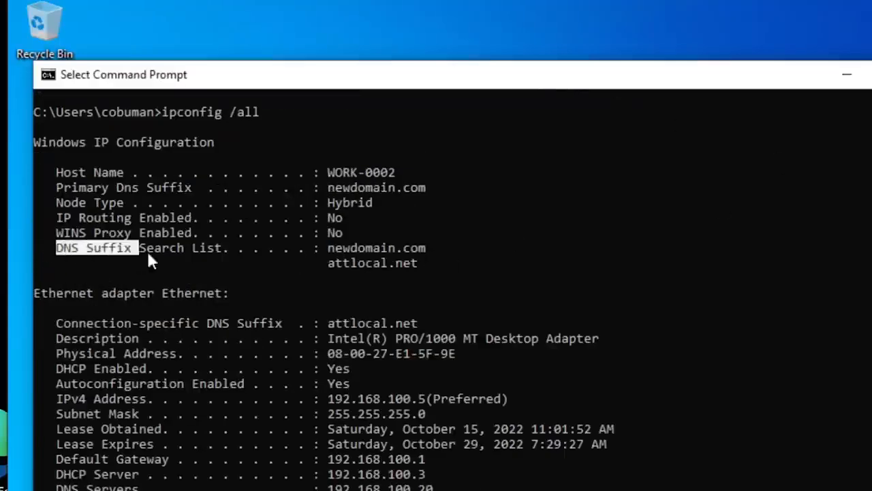
left_click(391, 248)
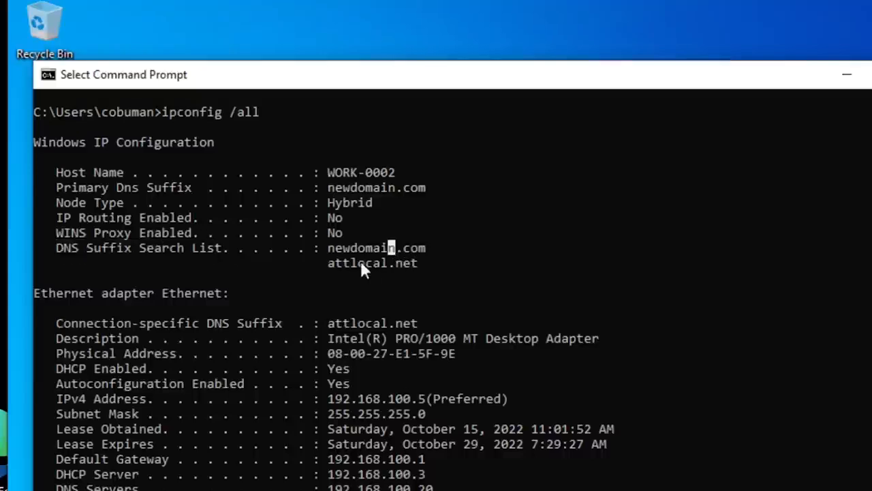
left_click_drag(326, 247, 426, 248)
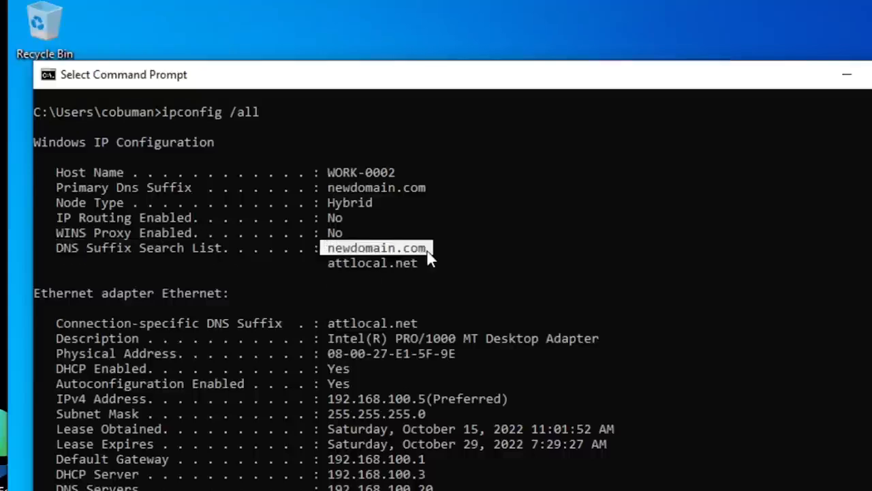
left_click(423, 250)
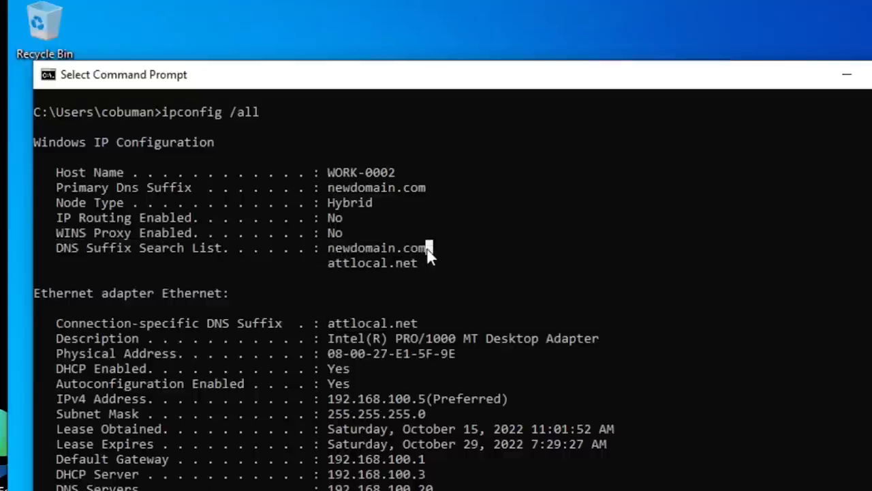
left_click_drag(428, 248, 328, 249)
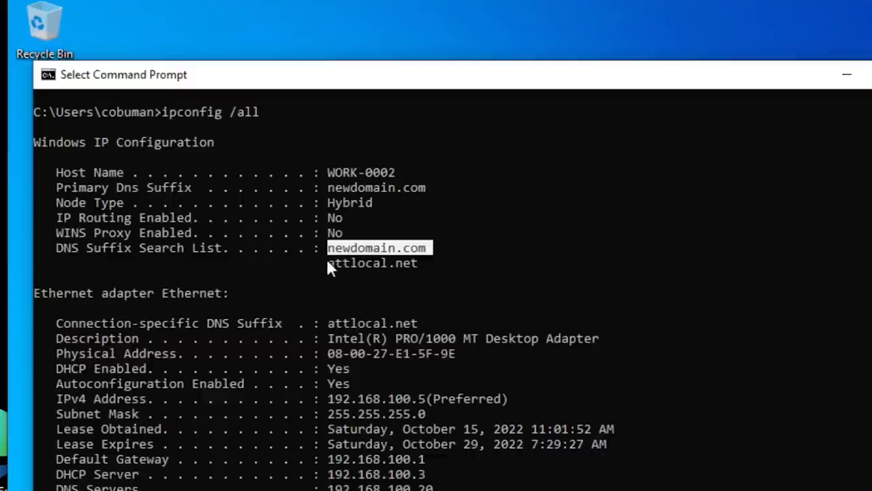
left_click(327, 263)
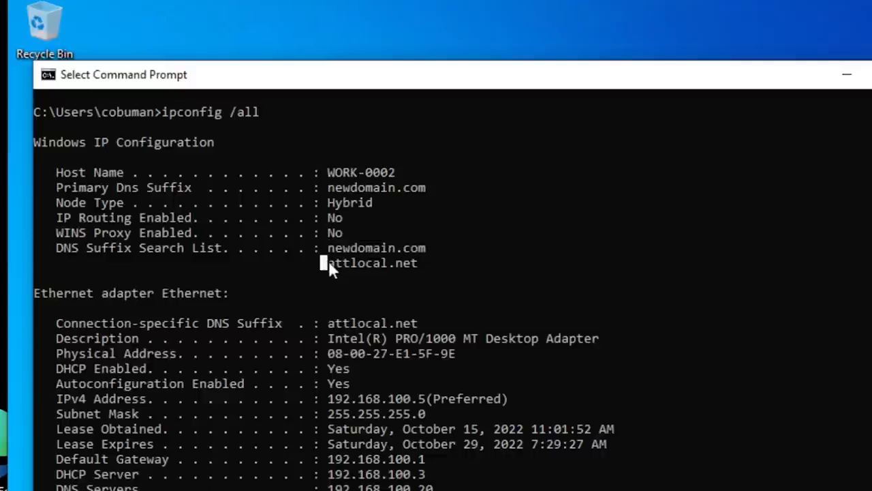
left_click_drag(383, 267, 414, 266)
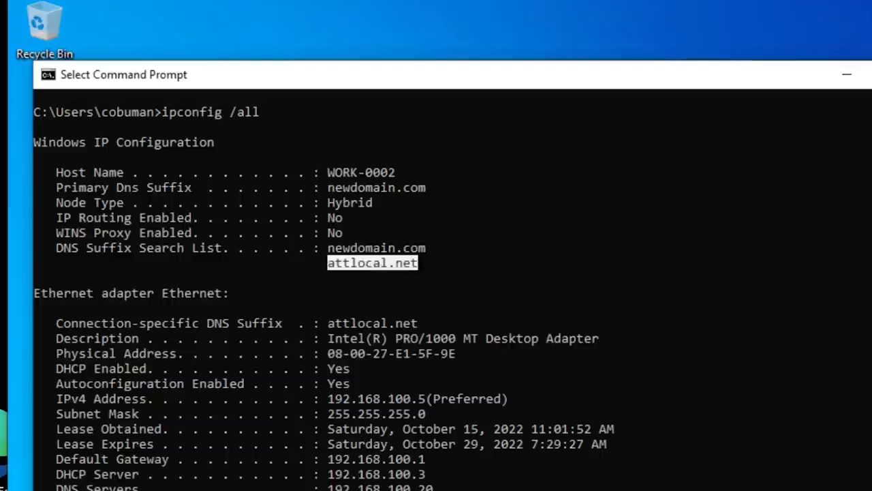
- Switch back to the browser's second Google tab and minimize the Command Prompt window
left_click(342, 490)
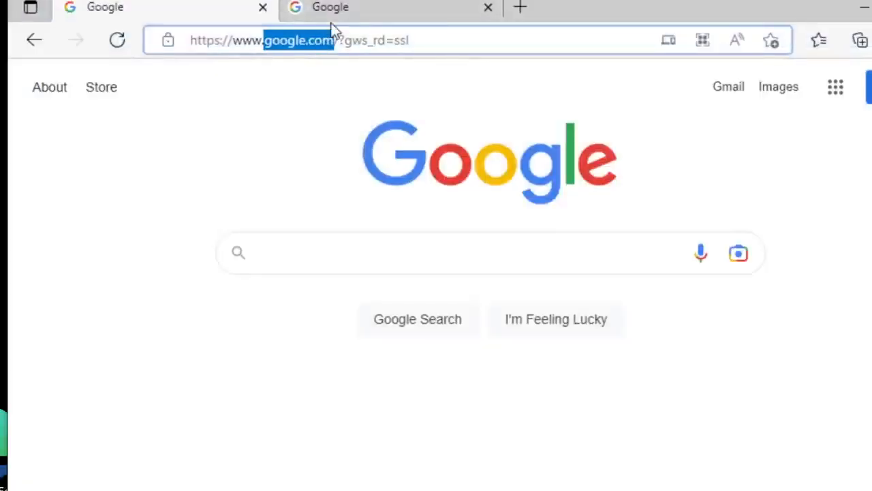
mouse_move(346, 12)
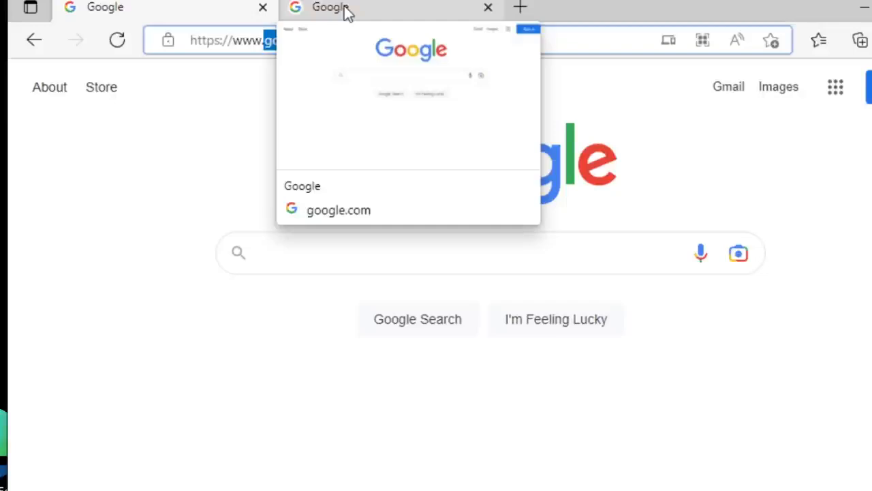
left_click(345, 10)
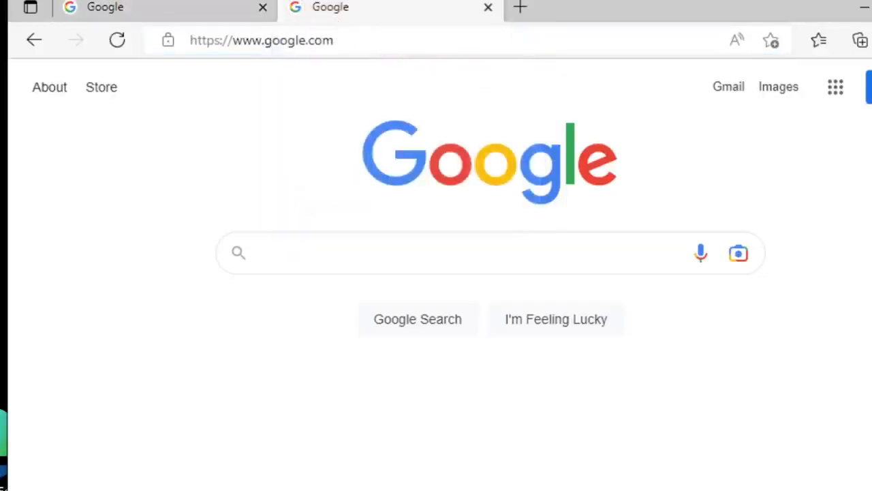
key("alt+Tab")
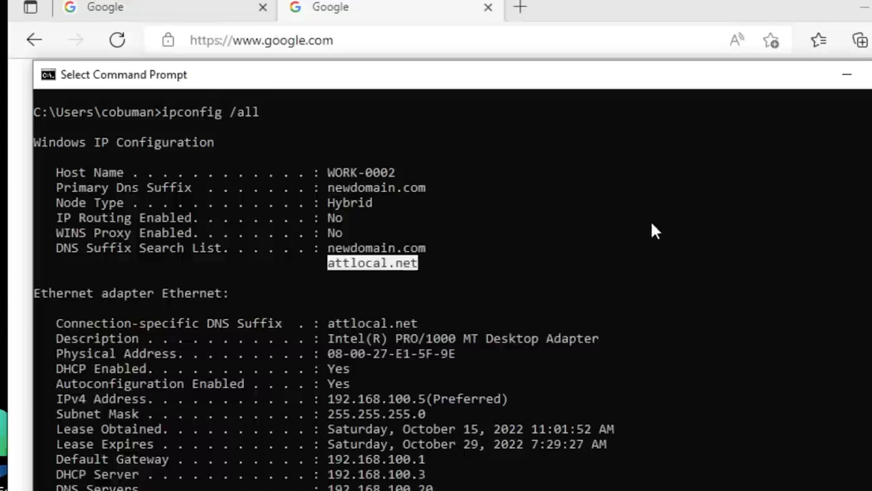
left_click(847, 75)
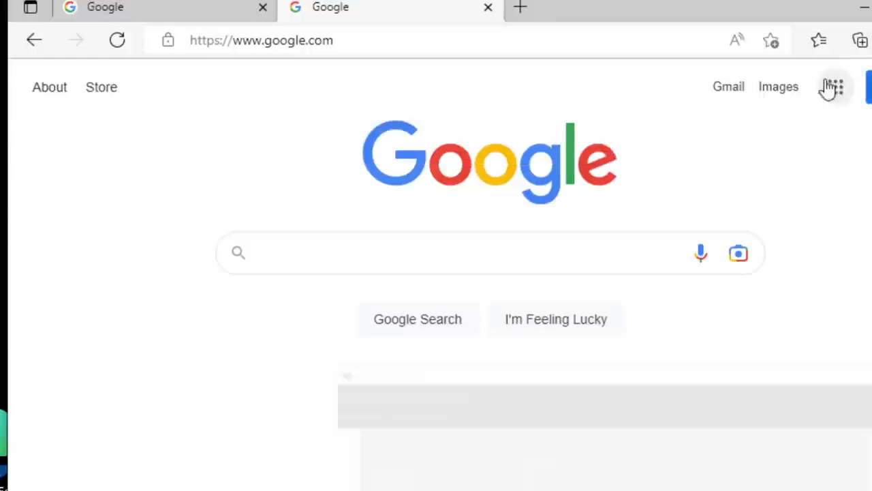
- Search Google for the suggested query "google dns servers"
left_click(412, 258)
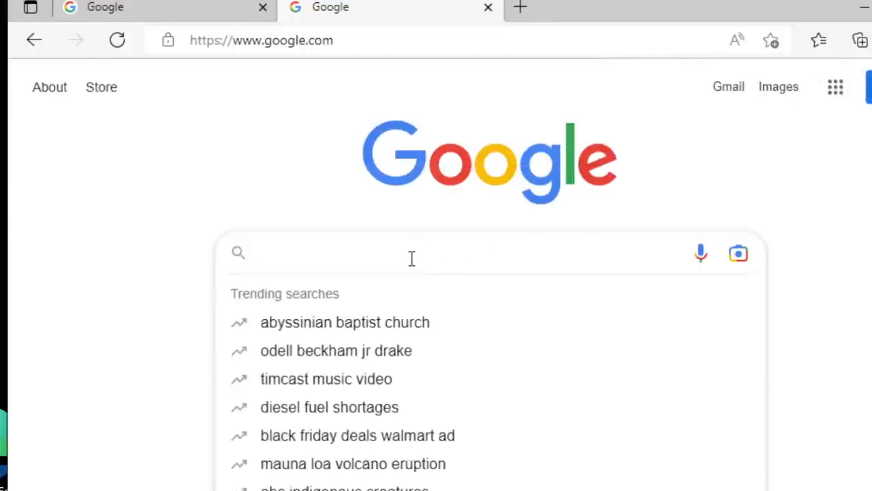
left_click(834, 409)
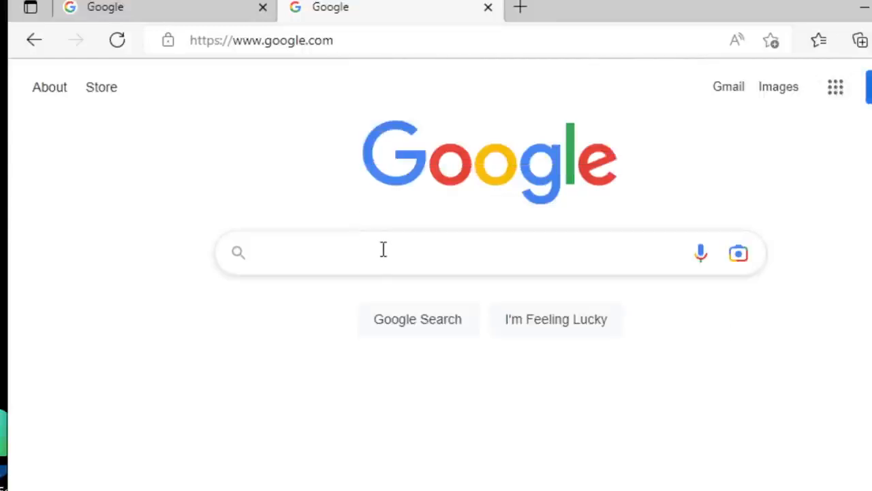
left_click(308, 246)
type("g")
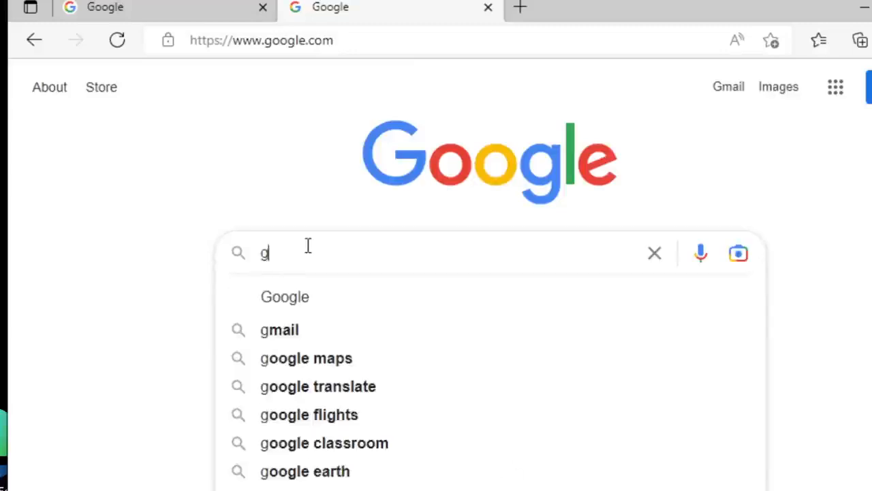
type("oogle dns")
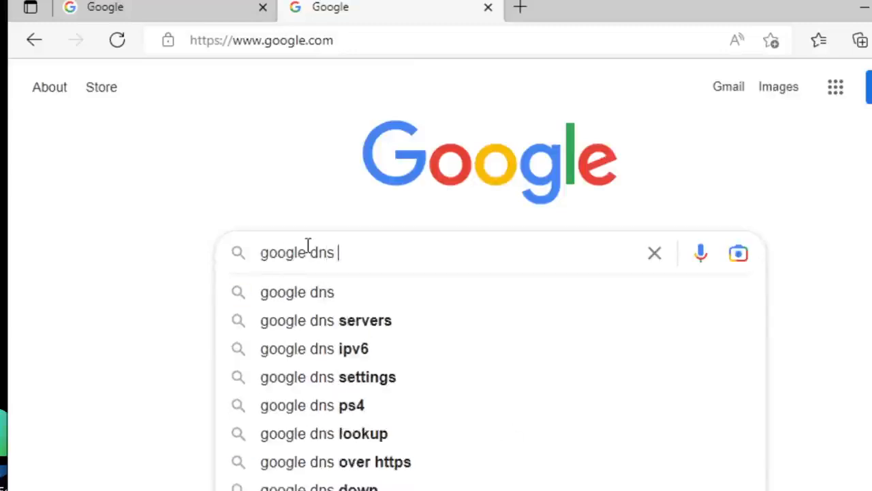
key("Down")
key("Return")
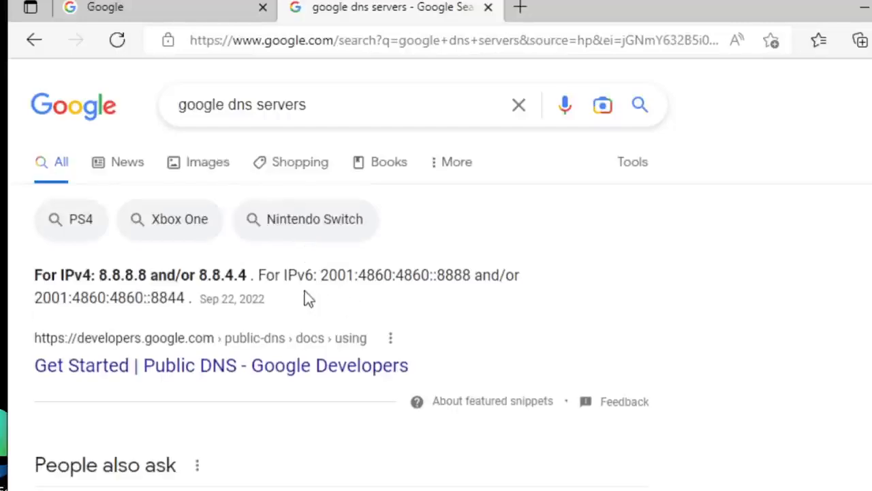
- Highlight Google's IPv4 DNS server addresses in the featured search result
scroll(272, 283, "down", 1)
left_click_drag(35, 183, 248, 181)
left_click(220, 187)
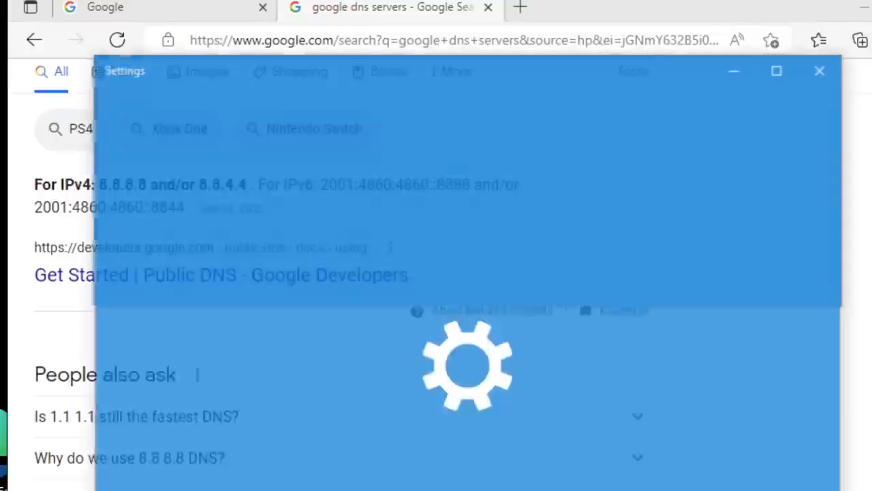
- Open the Internet Protocol Version 4 (TCP/IPv4) properties of the Ethernet adapter through the network adapter options
scroll(421, 322, "down", 2)
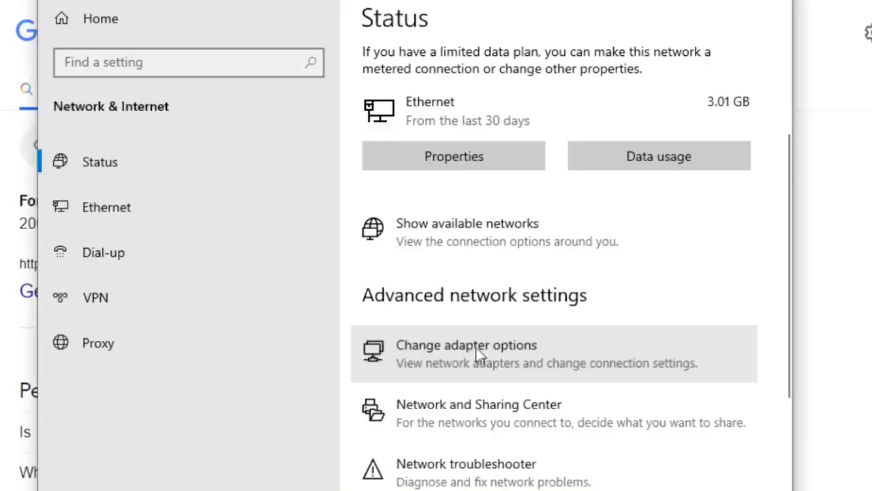
left_click(430, 485)
double_click(195, 104)
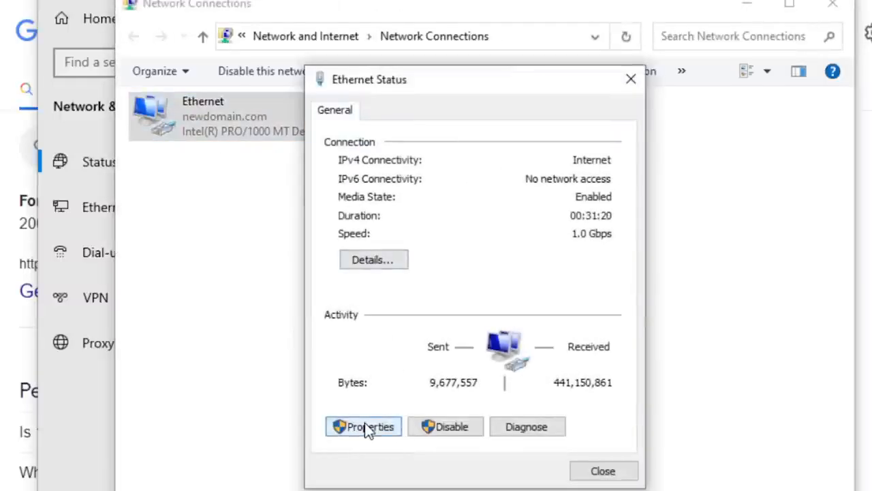
left_click(367, 425)
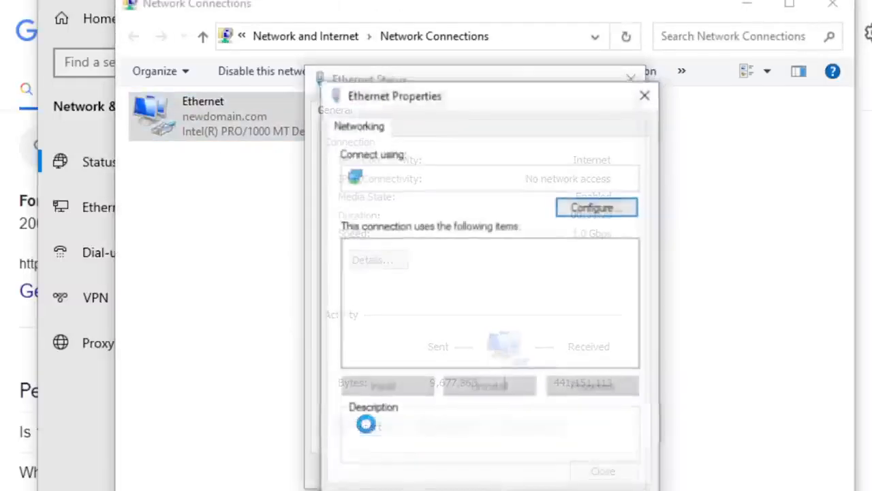
left_click_drag(506, 101, 491, 82)
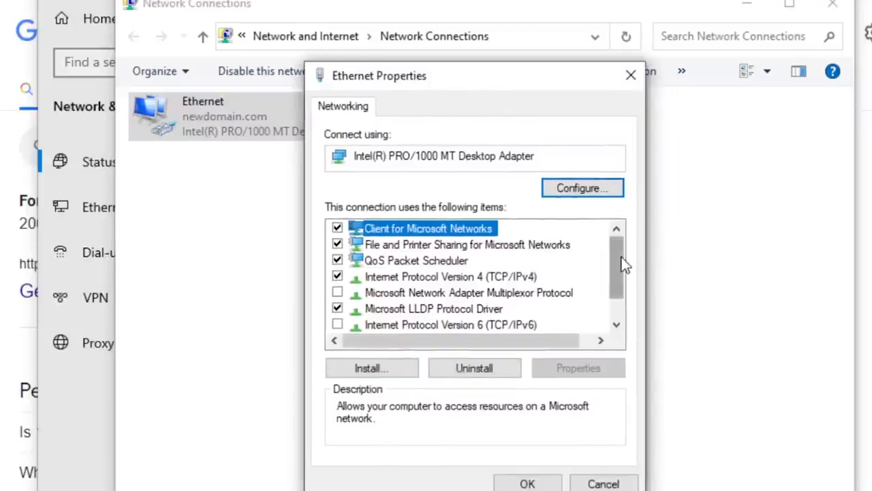
scroll(618, 272, "down", 1)
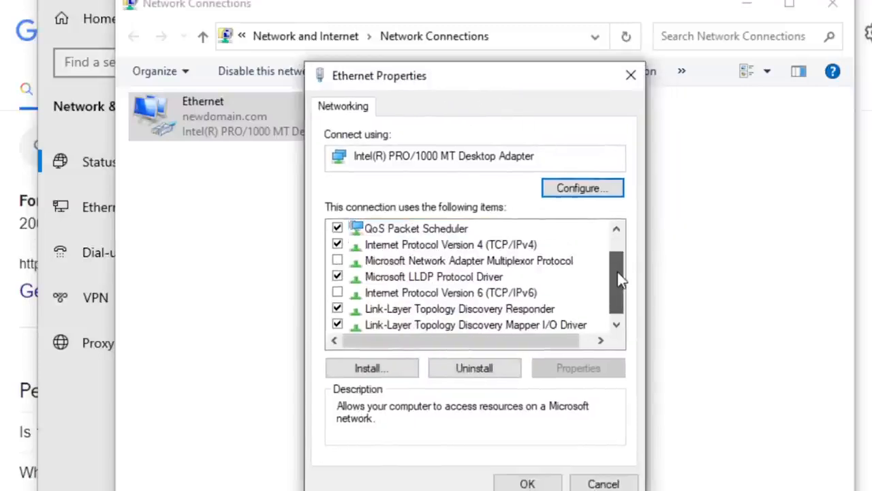
left_click(460, 247)
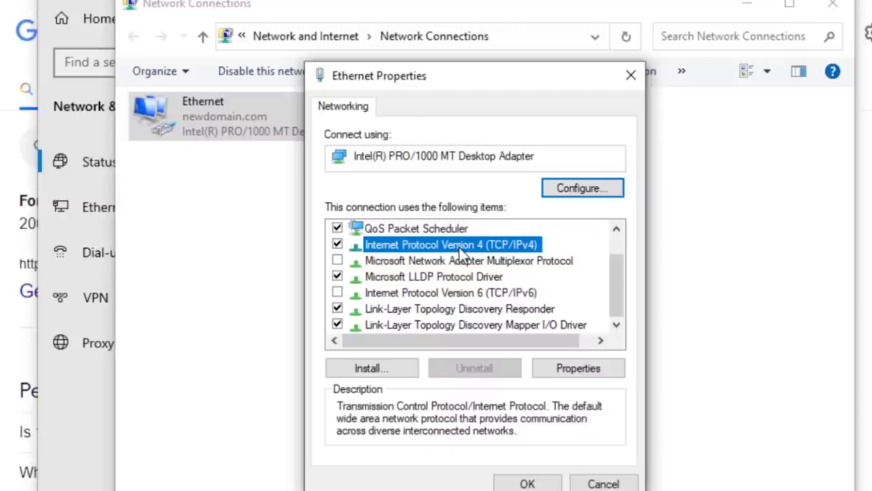
double_click(460, 248)
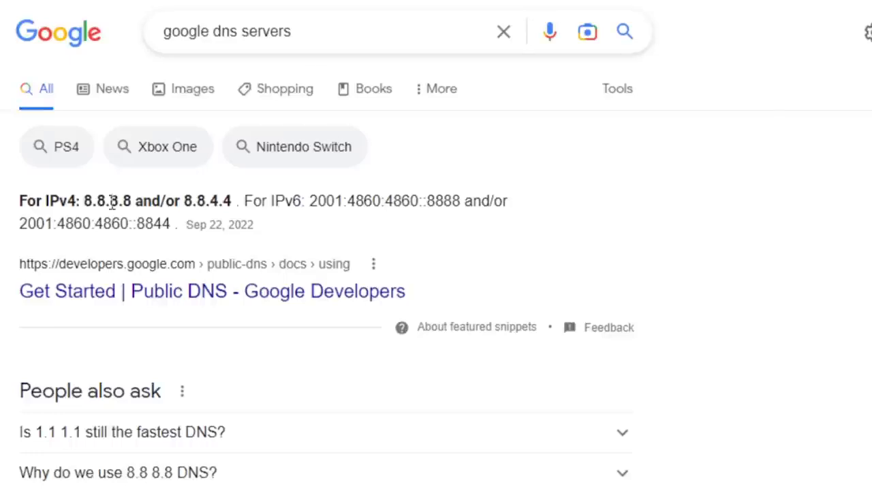
- Copy Google's primary DNS address 8.8.8.8 from the featured search result
left_click_drag(85, 194, 131, 201)
right_click(129, 204)
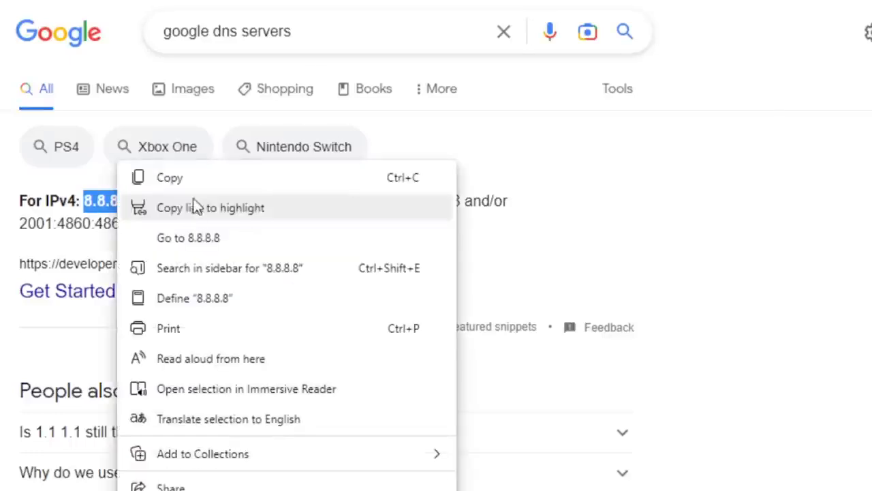
left_click(203, 178)
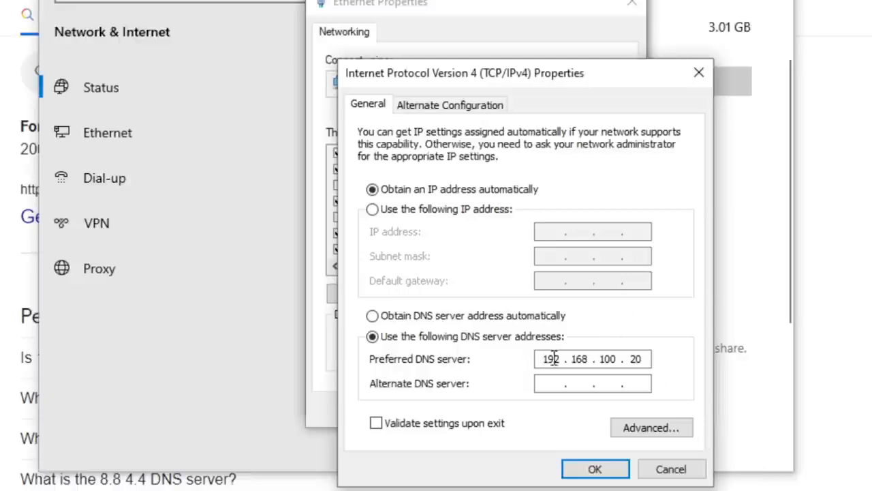
- Replace the preferred DNS server address in the adapter's IPv4 properties with 8.8.8.8
left_click_drag(549, 358, 563, 351)
left_click(544, 359)
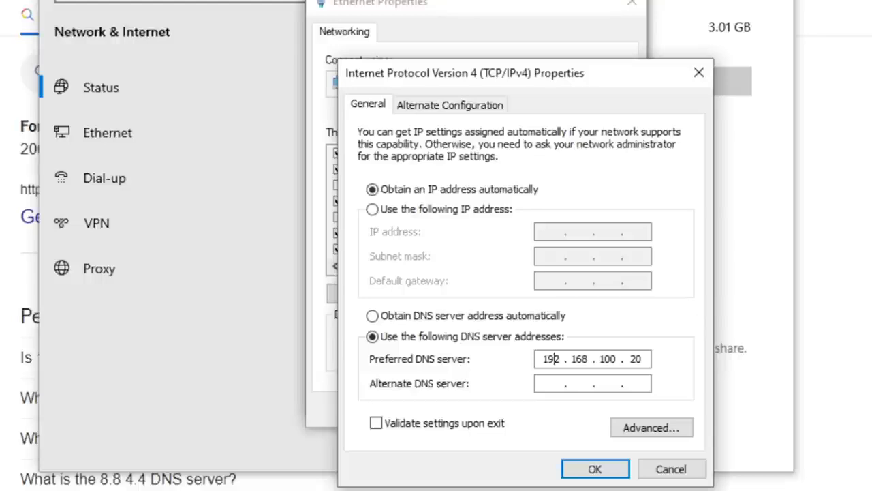
left_click(642, 358)
key("BackSpace")
key("BackSpace")
key("BackSpace")
key("BackSpace")
key("BackSpace")
key("BackSpace")
key("BackSpace")
key("BackSpace")
key("BackSpace")
key("BackSpace")
key("BackSpace")
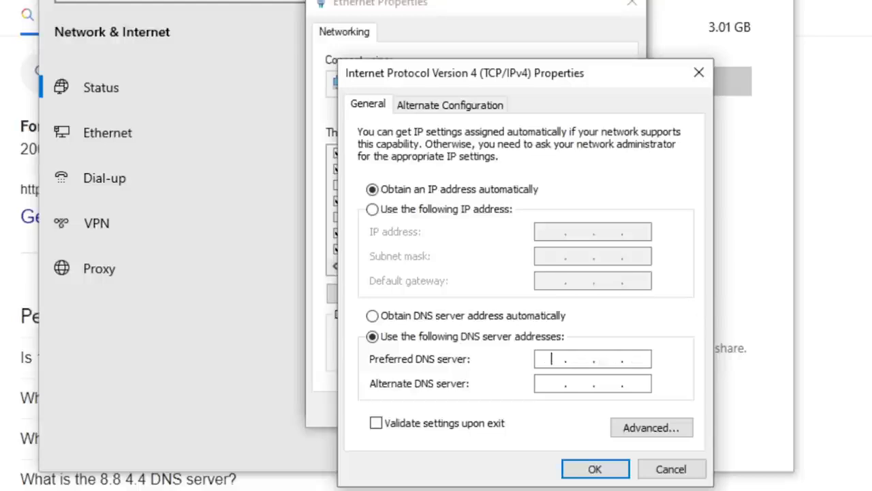
type("8 . . .")
key("Tab")
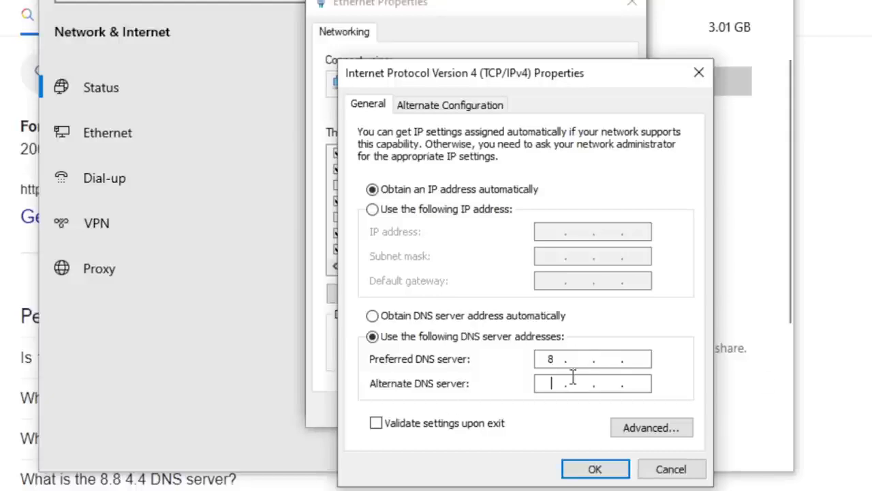
type("8.")
key("Tab")
left_click(610, 359)
type("8")
left_click(638, 359)
type("8")
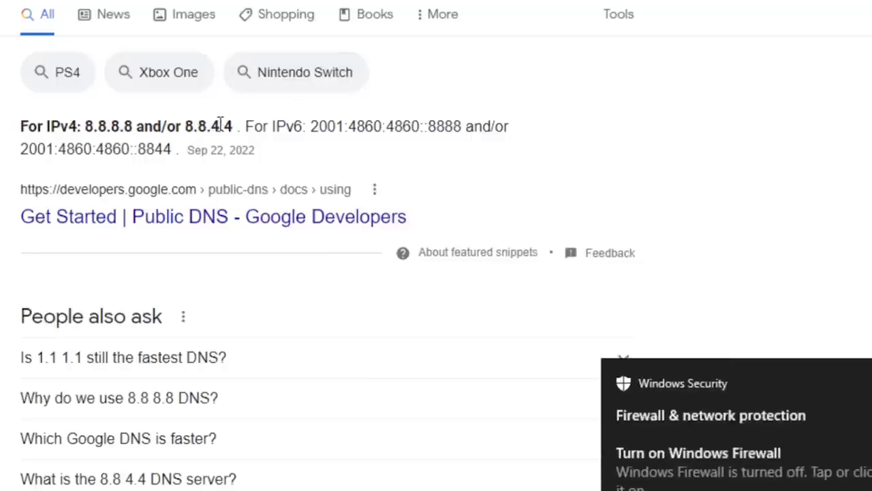
- Dismiss the Windows Firewall notification and bring the adapter's IPv4 properties dialog back to the front
left_click(641, 490)
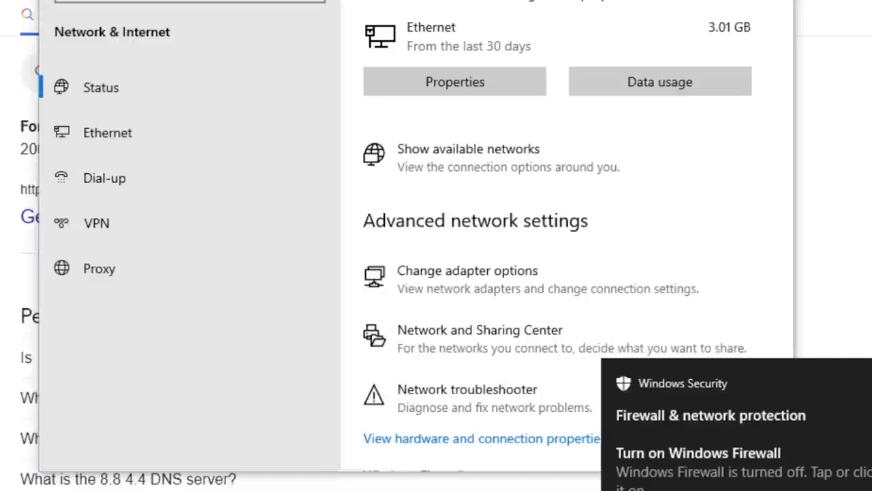
left_click(686, 490)
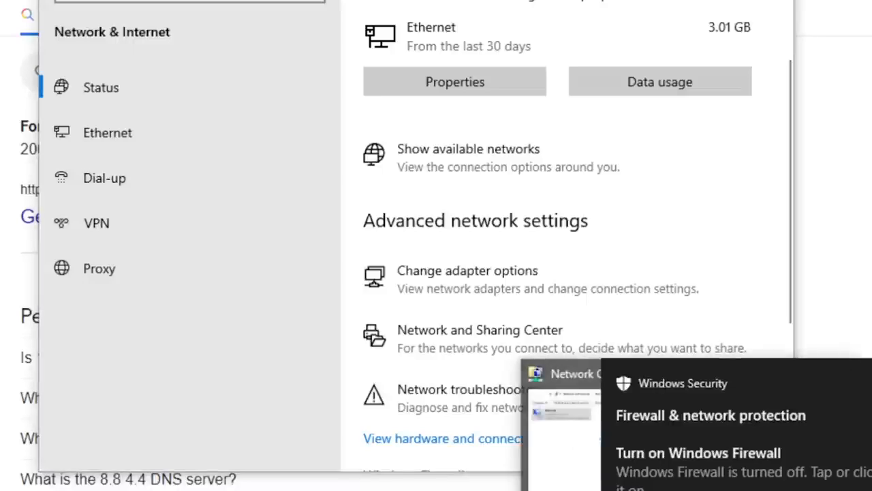
left_click(871, 383)
left_click(687, 490)
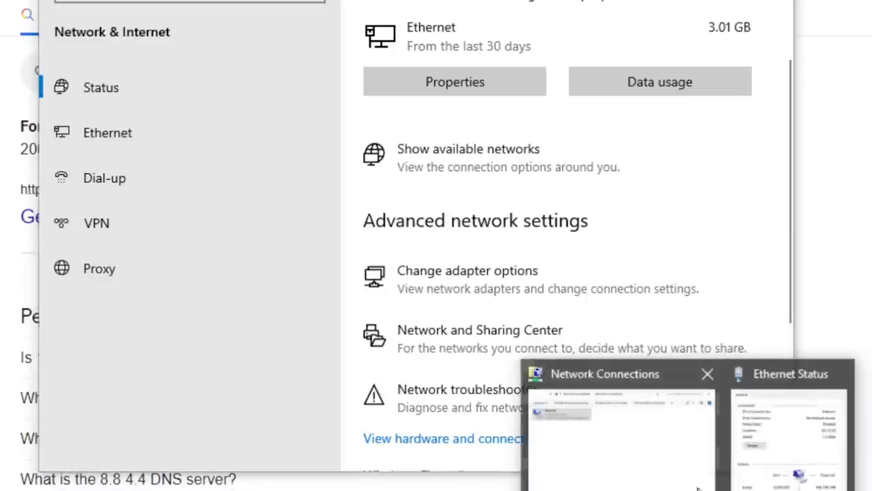
left_click(753, 436)
- Enter 8.8.4.4 as the alternate DNS server, and discard the DNS changes by closing the adapter's properties without saving
left_click(551, 382)
type("8 . . .")
key("Tab")
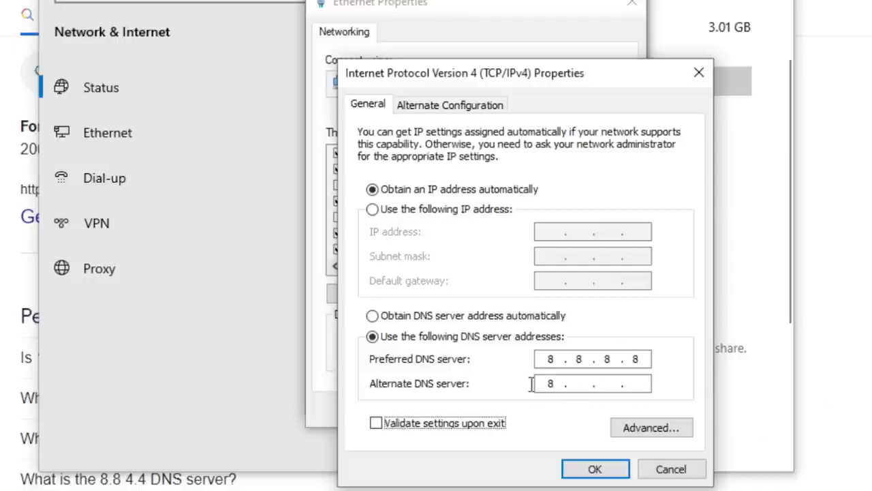
left_click(578, 383)
type("8.")
left_click(607, 383)
type("4")
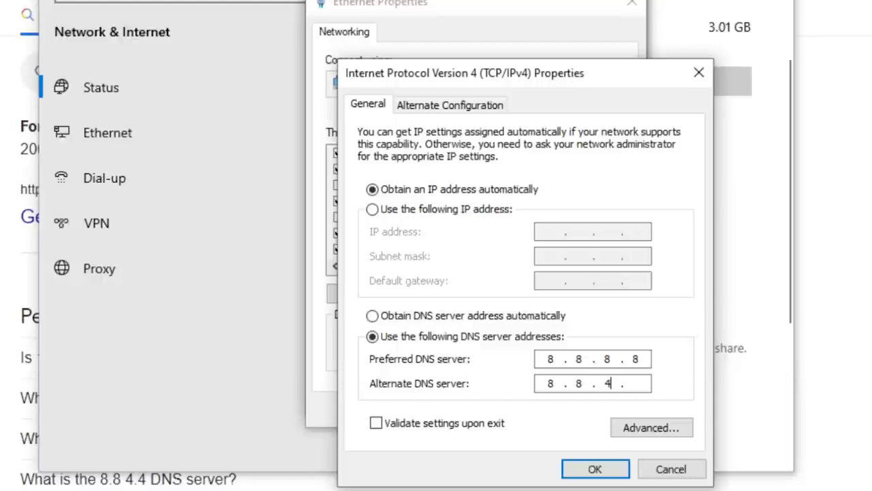
left_click(638, 383)
type("4")
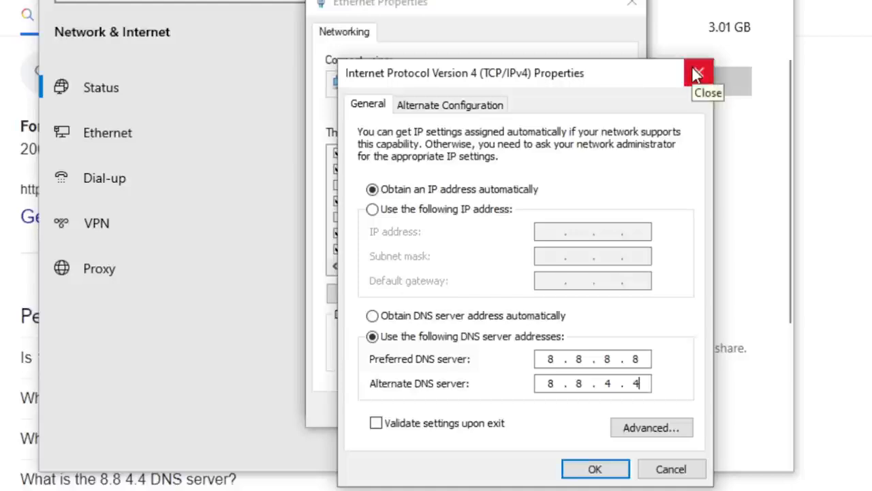
left_click(682, 469)
left_click(633, 9)
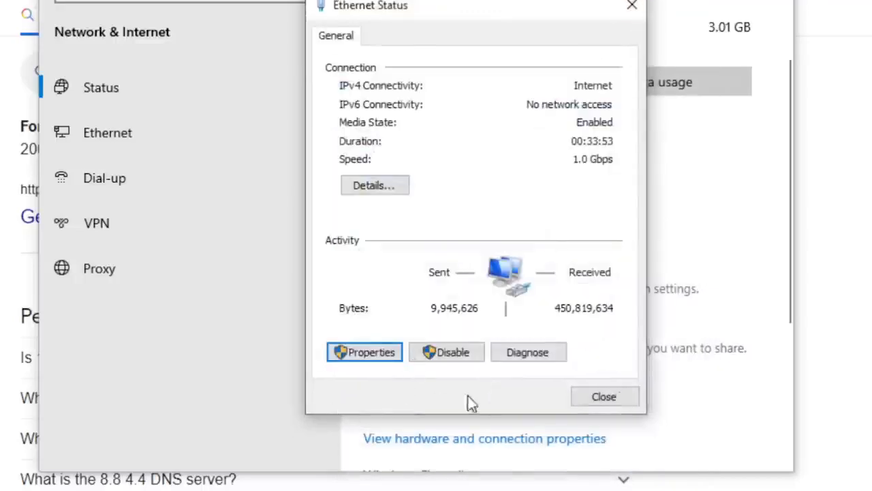
- Run ipconfig /all in a new Command Prompt and examine the DNS suffix search list
key("super")
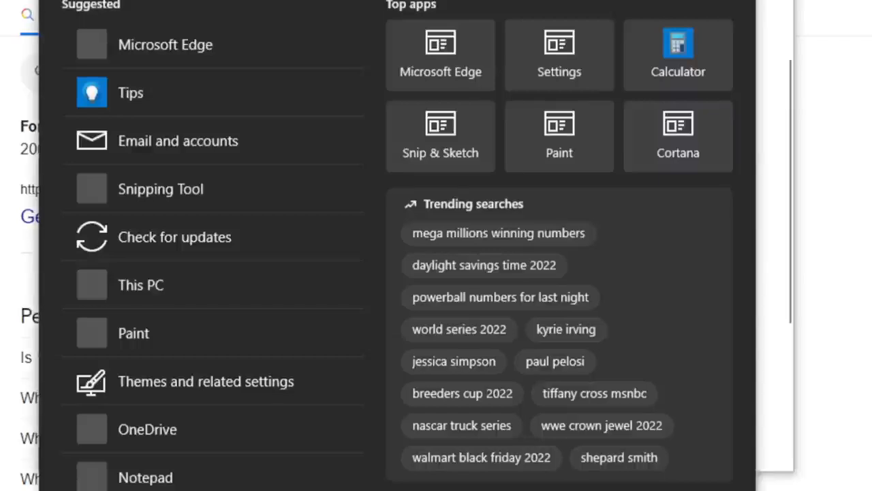
type("cmd")
key("Return")
type("ipconfig /all")
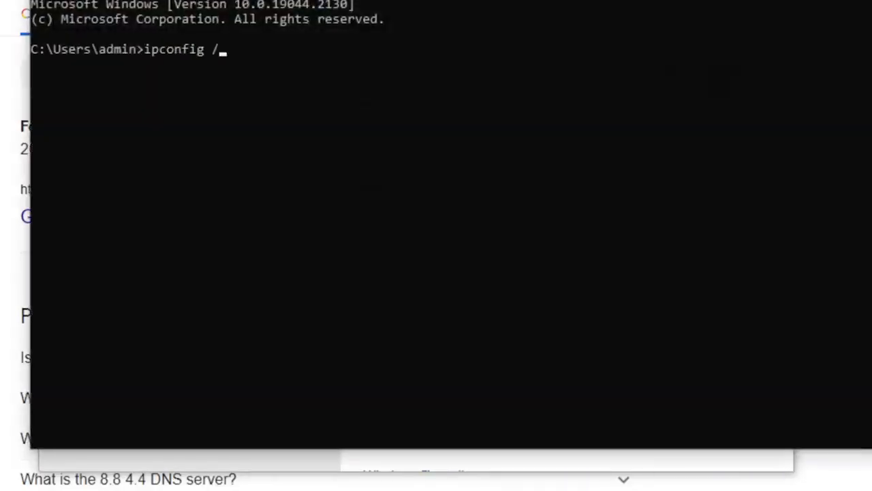
key("Return")
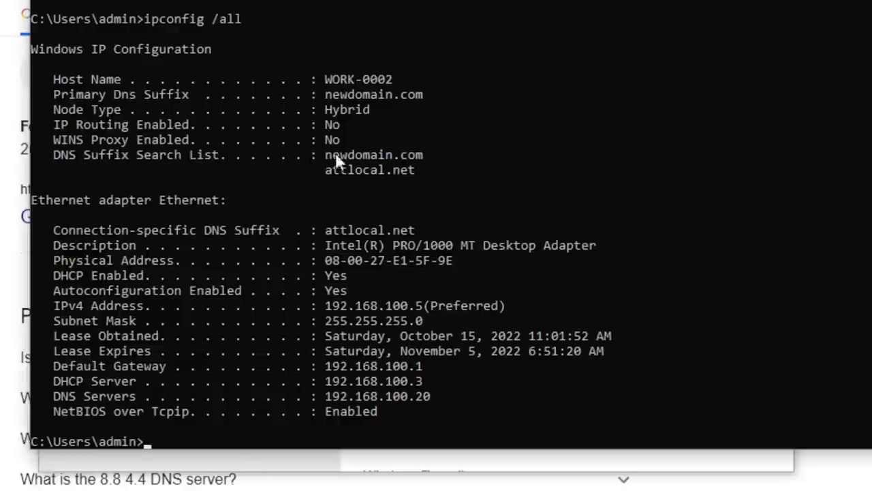
left_click_drag(326, 152, 422, 165)
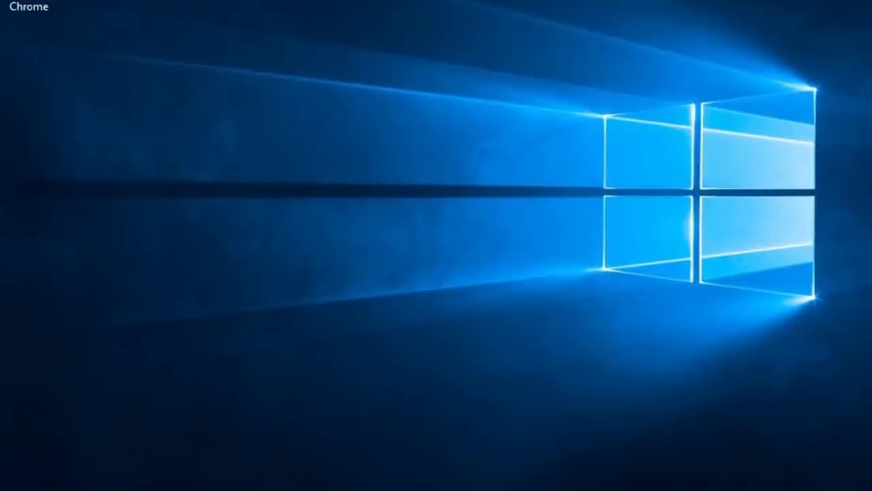
- Open the DNS Manager console on the Windows Server machine
key("super")
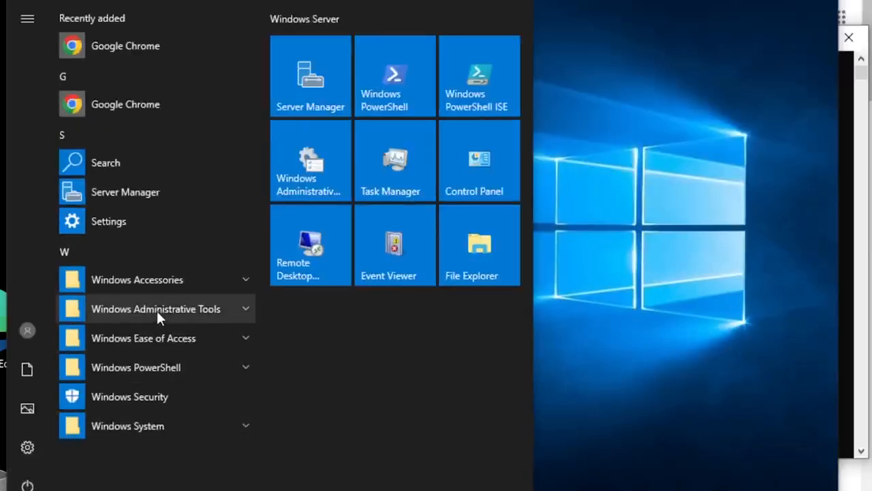
left_click(160, 294)
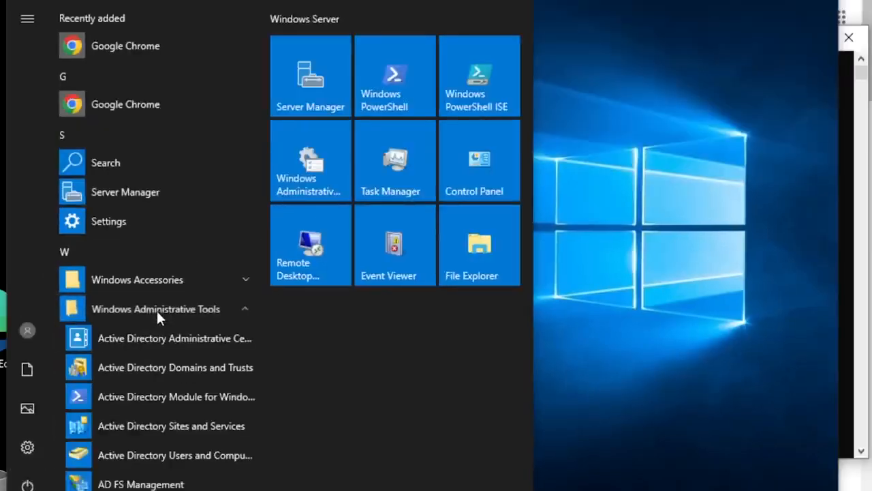
scroll(157, 314, "down", 2)
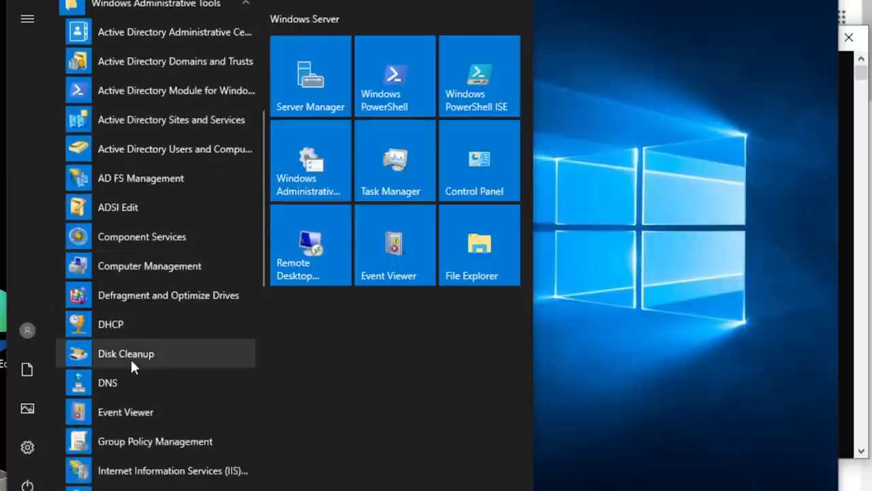
left_click(107, 382)
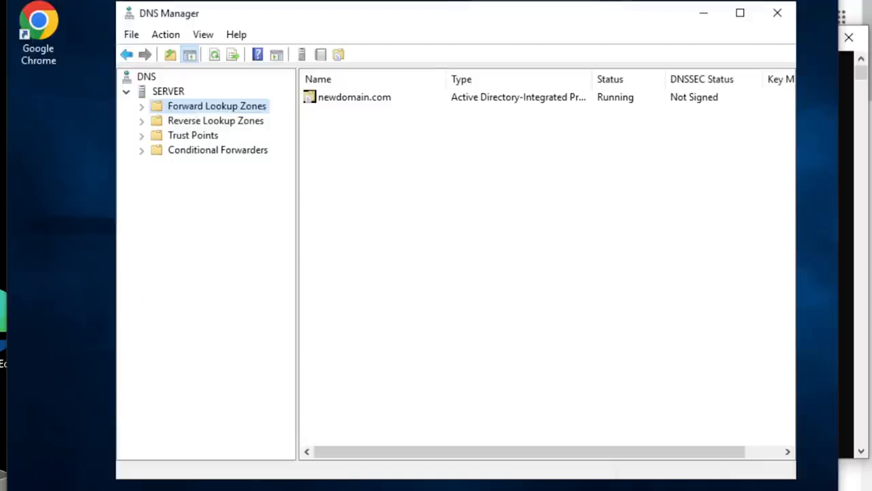
- Open Active Directory Users and Computers on the server
left_click(27, 490)
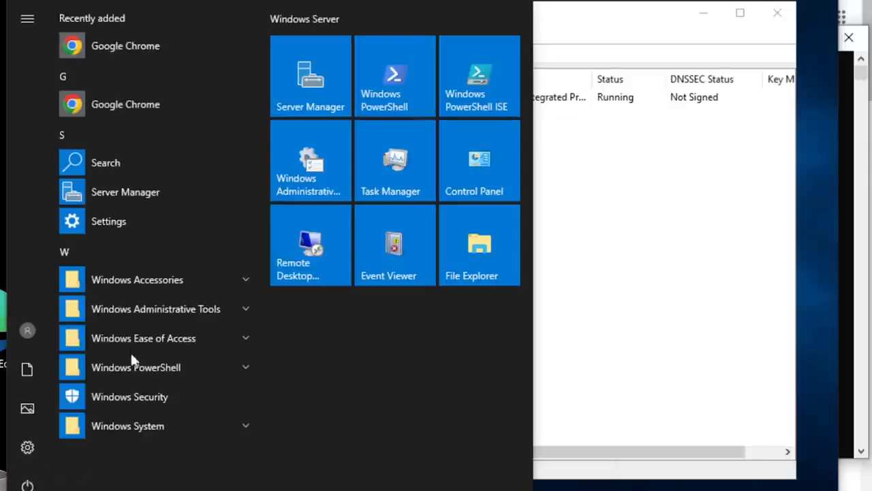
left_click(148, 305)
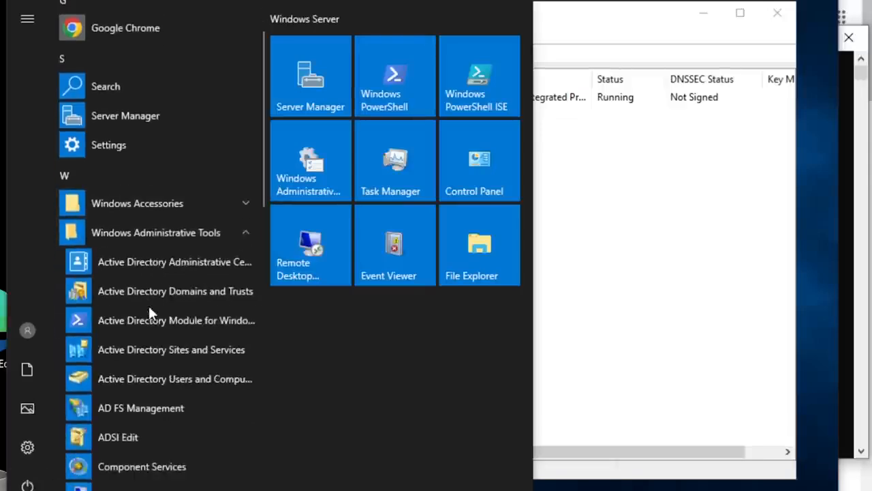
left_click(151, 385)
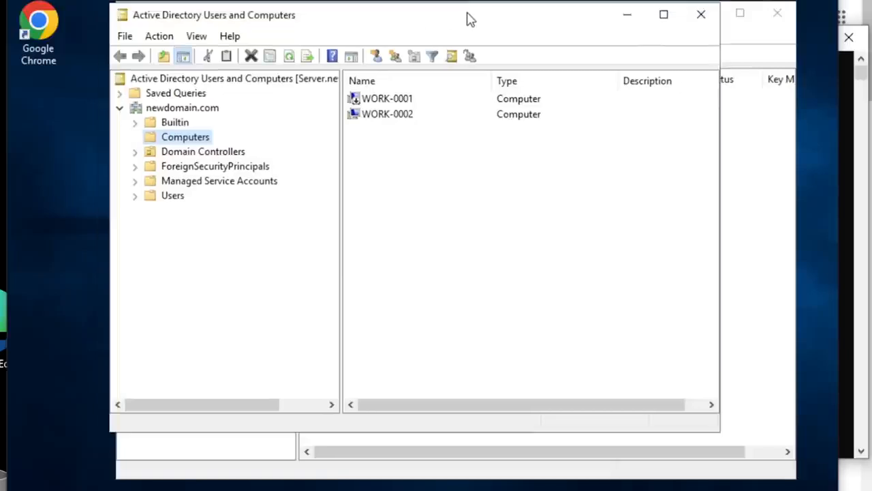
- Open the properties of the WORK-0002 computer object and examine its DNS name
left_click(385, 117)
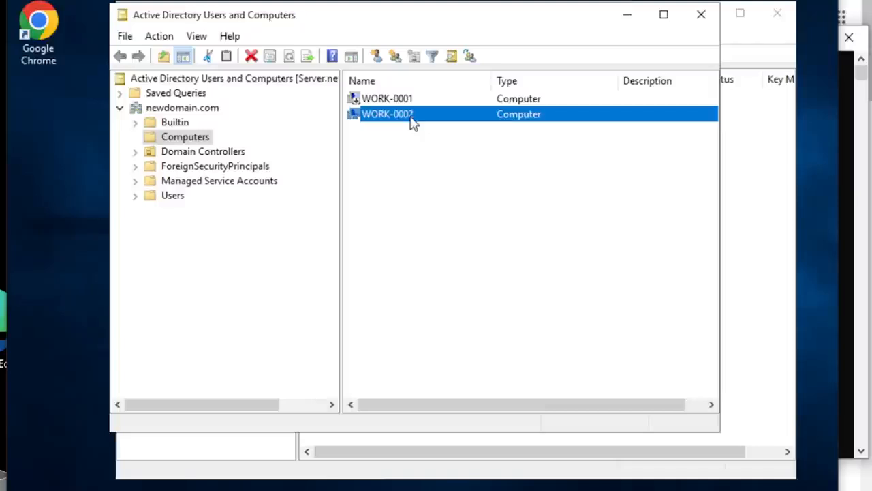
right_click(412, 120)
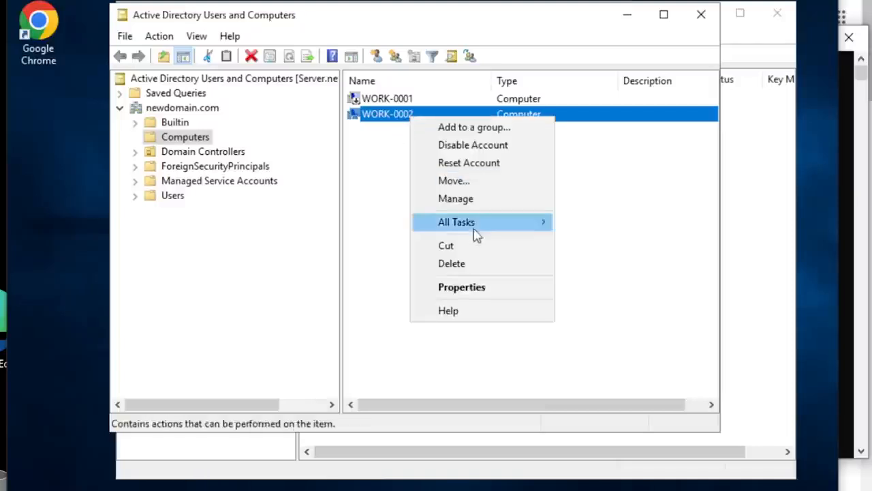
left_click(473, 287)
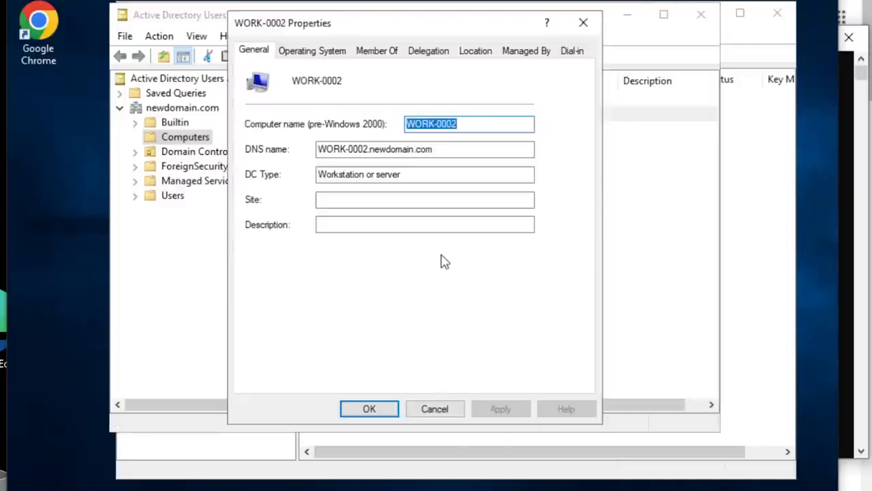
left_click_drag(448, 148, 373, 145)
left_click(463, 145)
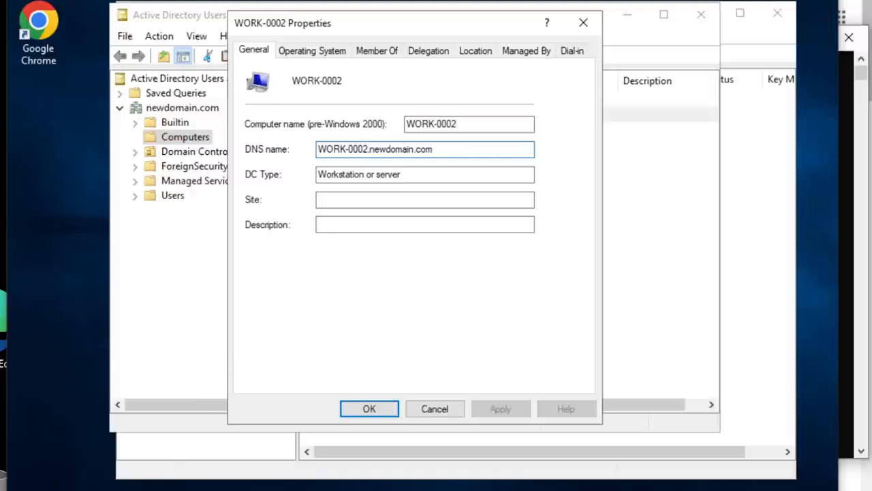
- Open the administrative share \\work-0002\c$ in a new File Explorer window and move the window slightly lower
key("super+e")
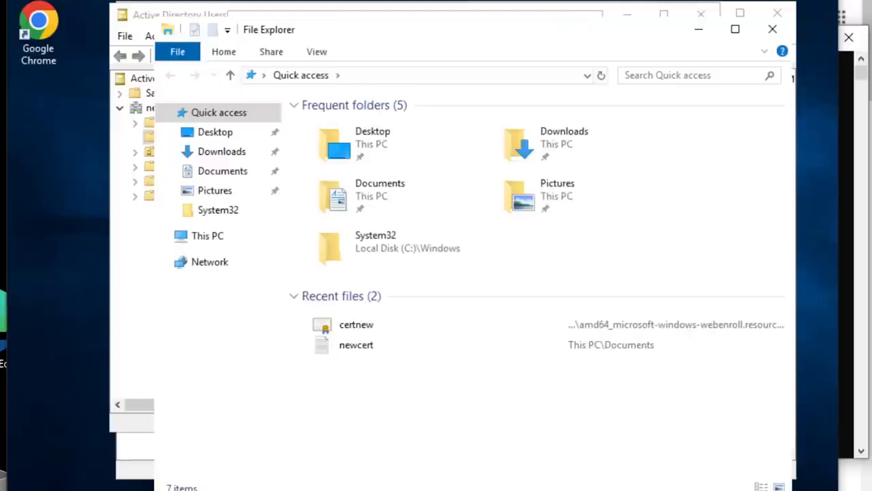
left_click(442, 82)
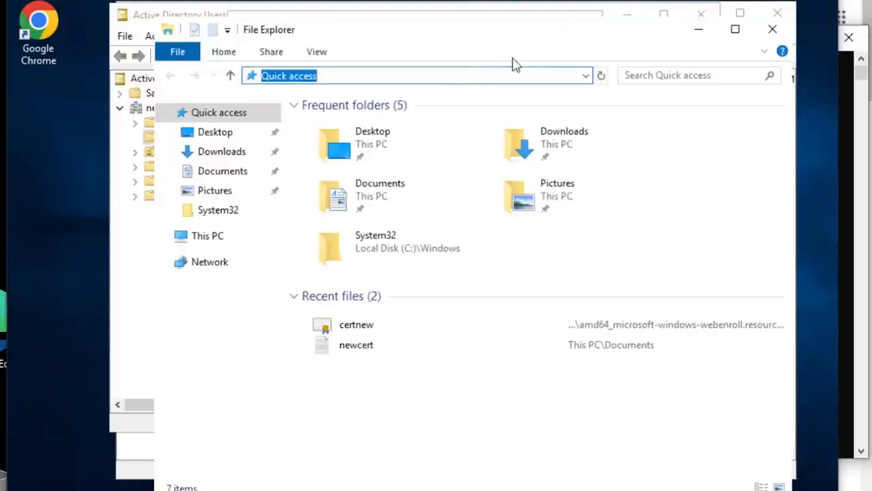
type("\\\\")
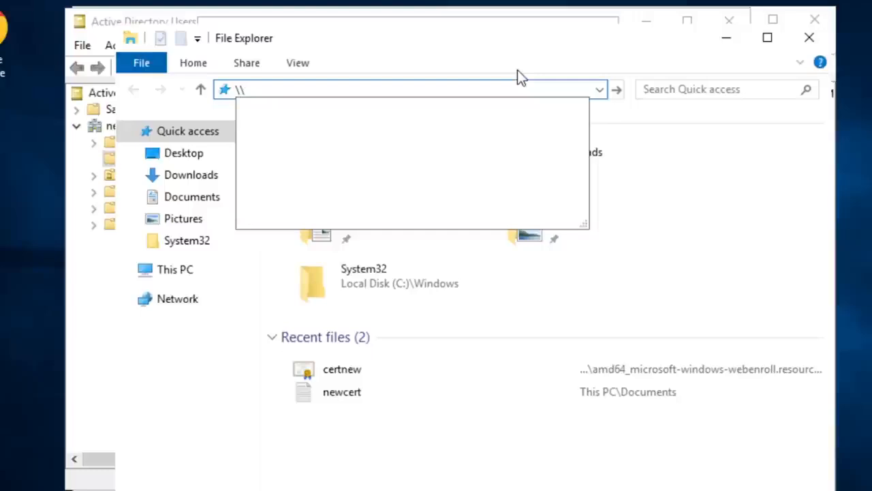
type("work")
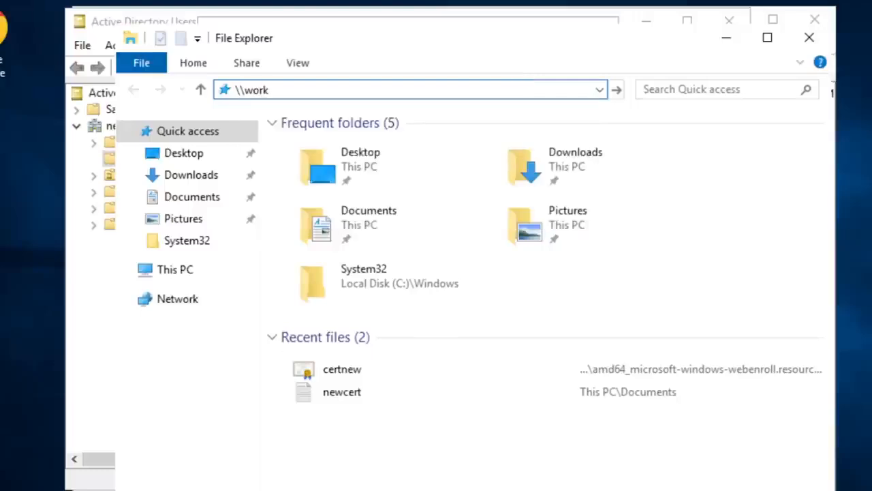
type("-0")
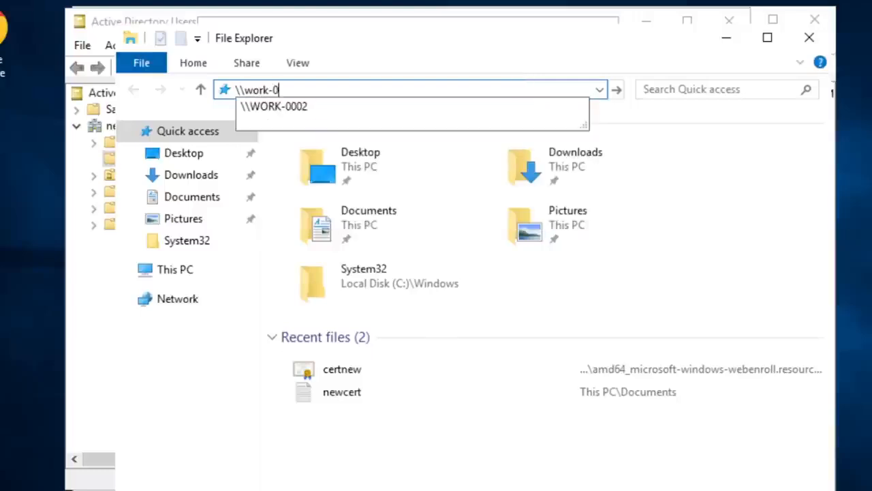
type("002\\")
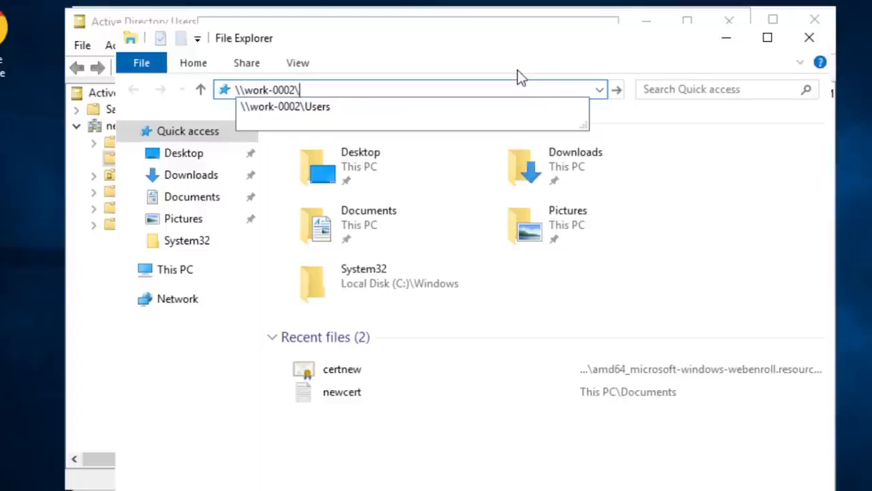
type("c")
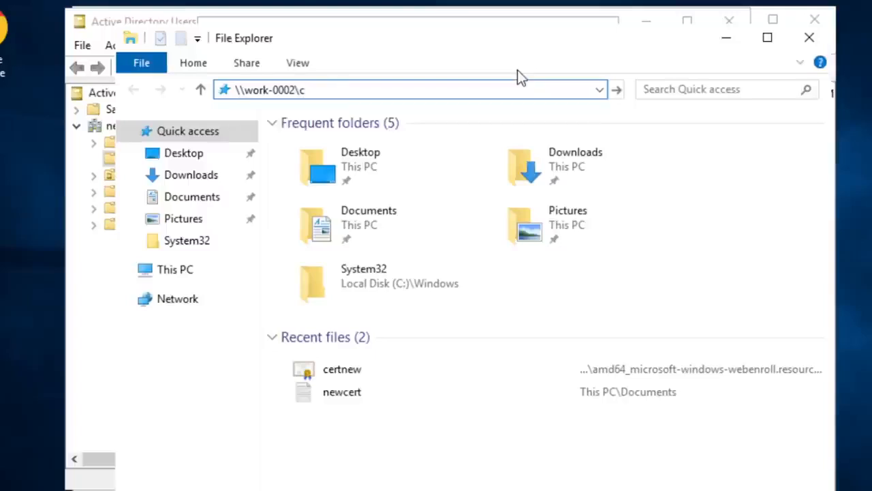
type("$")
key("Return")
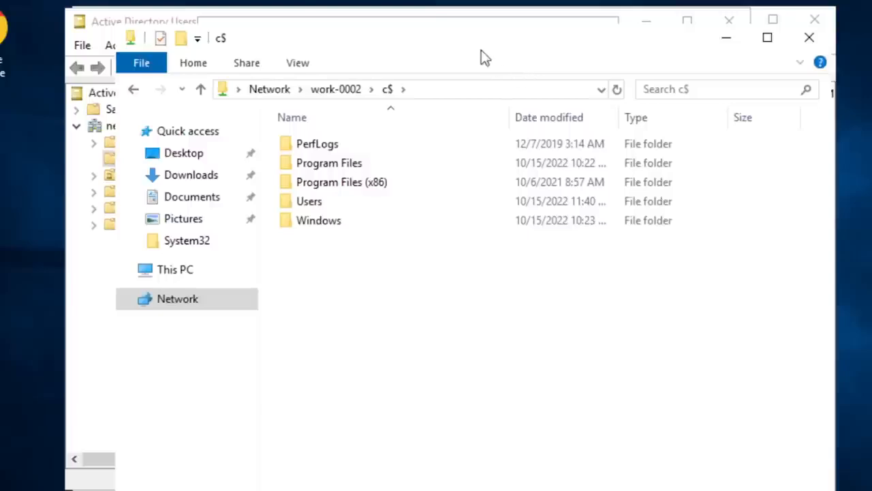
left_click_drag(481, 44, 482, 71)
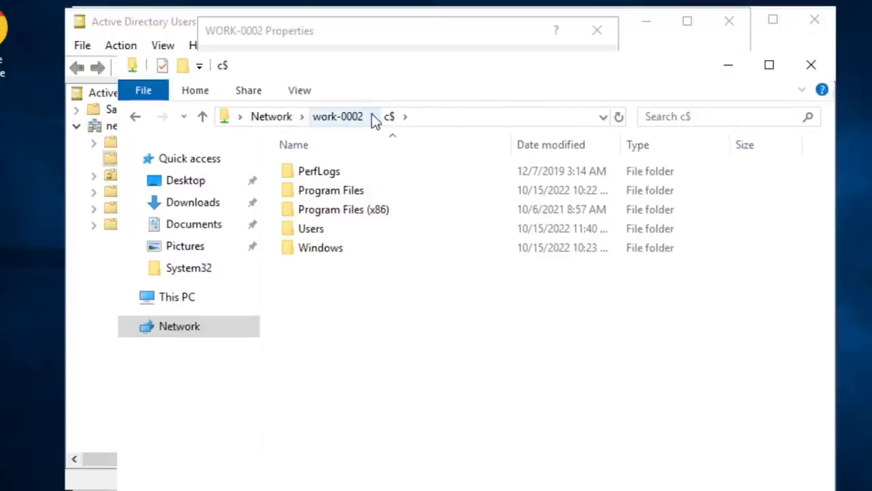
- Move the c$ window slightly higher and select the computer name work-0002 in its network path
left_click_drag(560, 68, 549, 55)
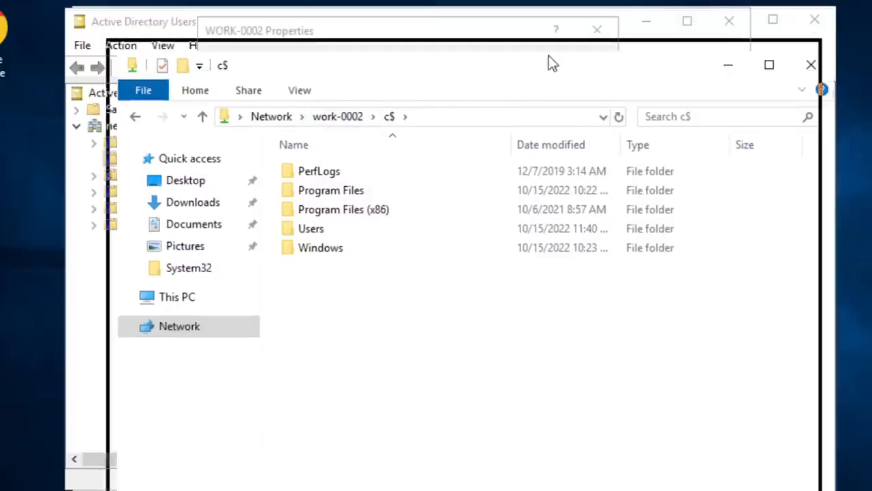
left_click(426, 104)
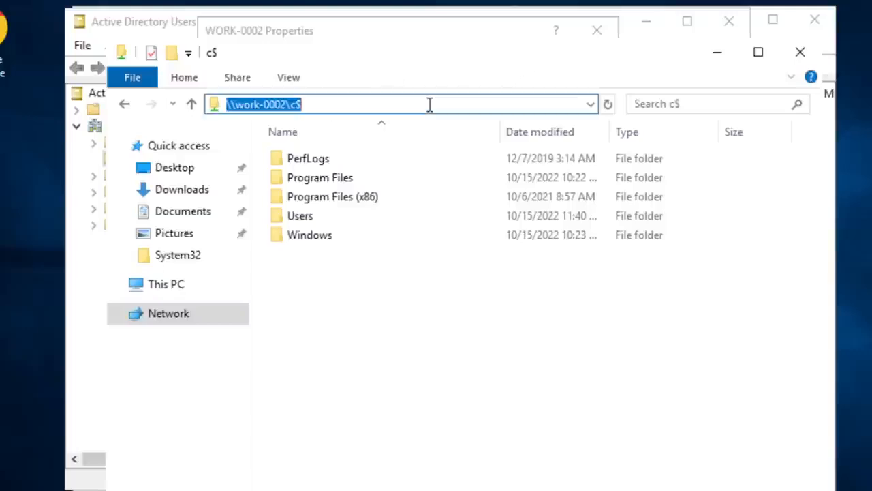
left_click(348, 103)
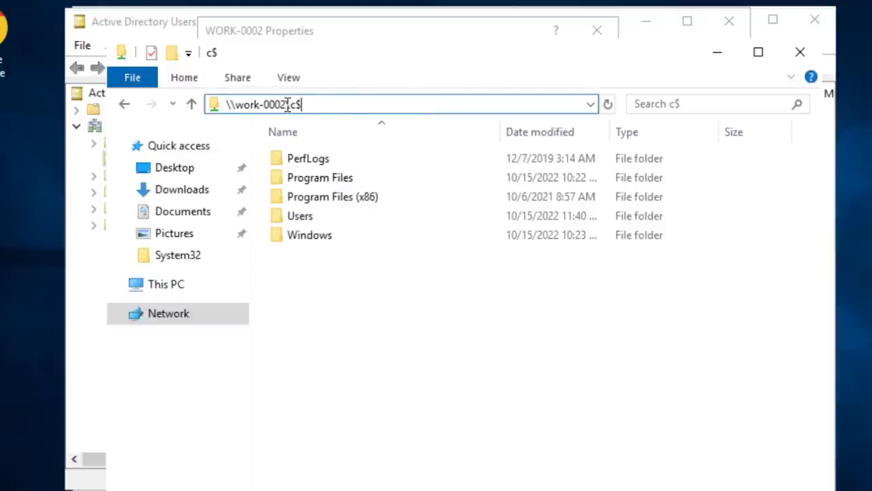
left_click_drag(287, 104, 239, 102)
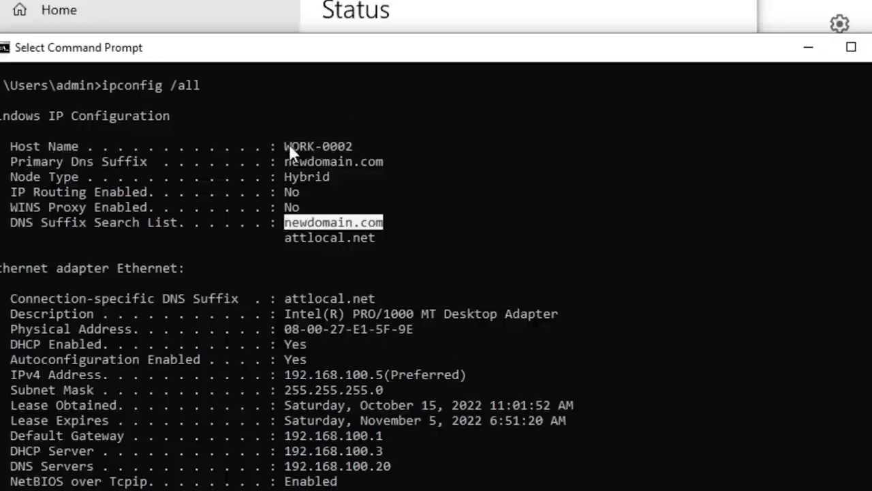
- Switch to the workstation's Command Prompt and examine the host name and IPv4 address in the ipconfig /all output
left_click_drag(279, 146, 337, 146)
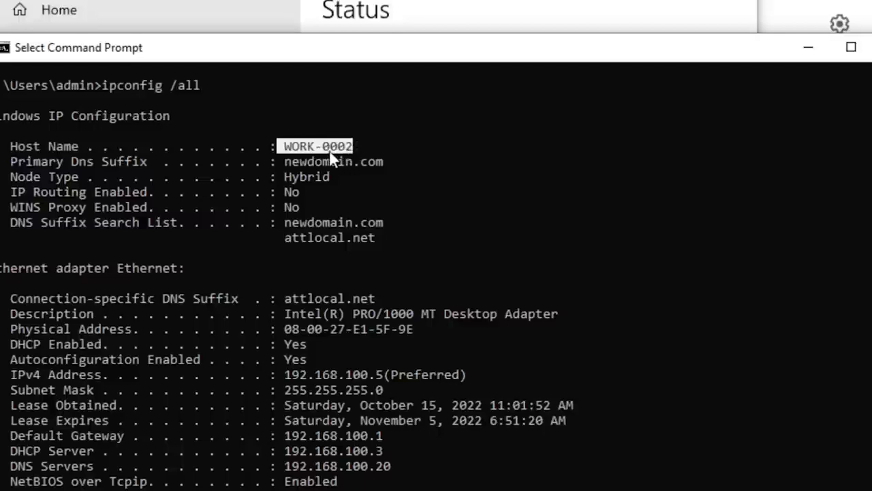
left_click(329, 150)
scroll(315, 148, "down", 1)
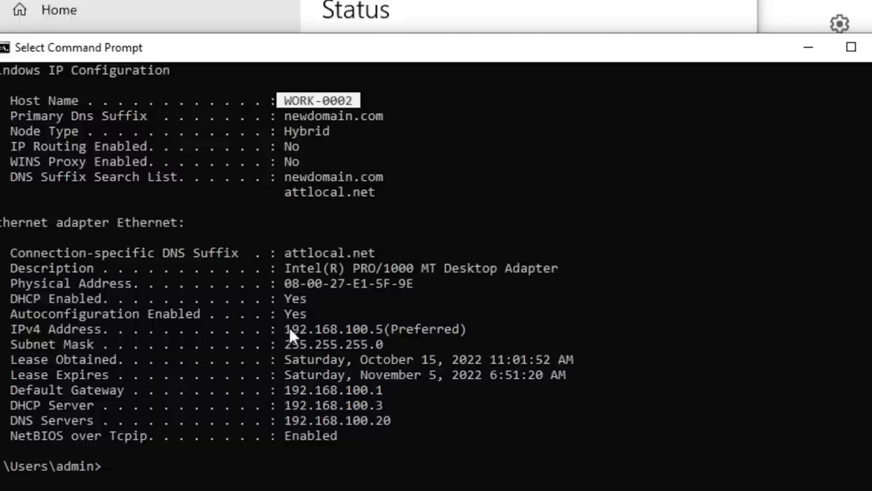
left_click_drag(286, 328, 380, 336)
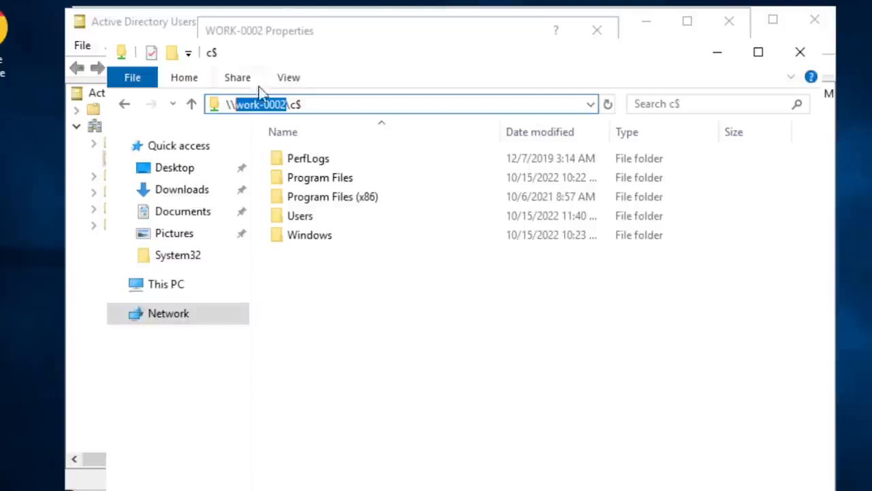
- Back on the server, replace the selected computer name in the share path with 192.168.100.5 and open \\192.168.100.5\c$
key("BackSpace")
type("192.")
type("168")
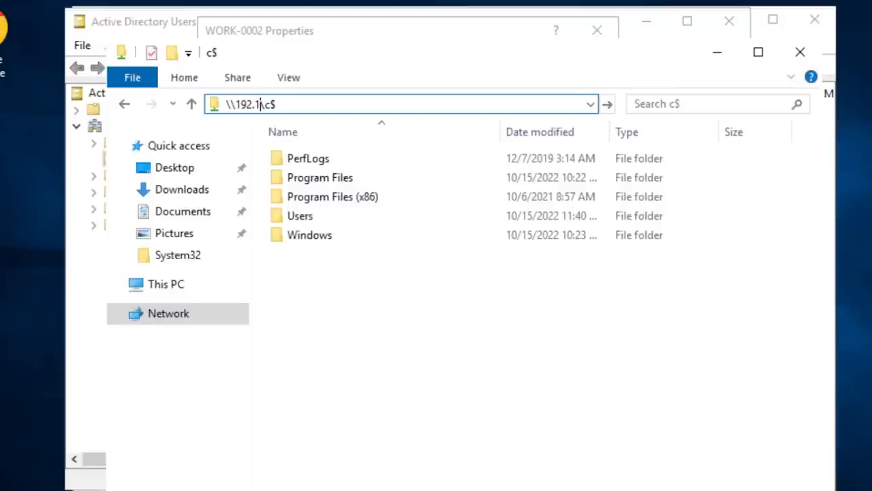
type(".")
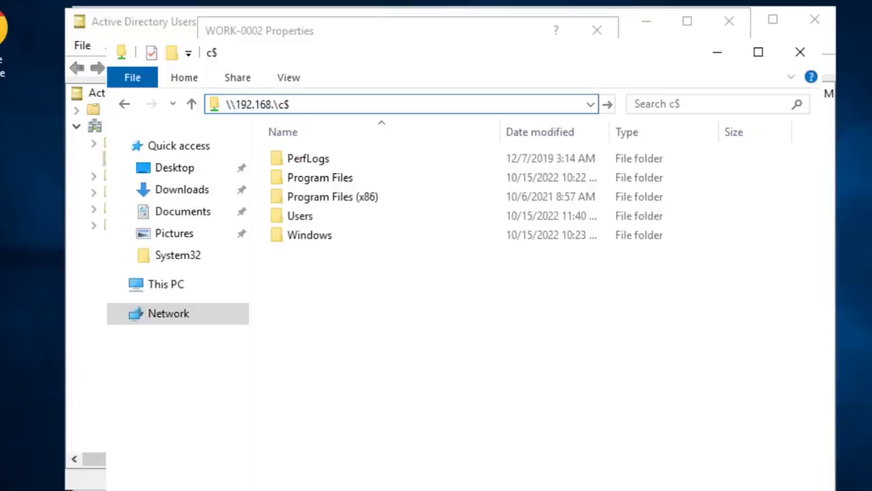
type("100.5")
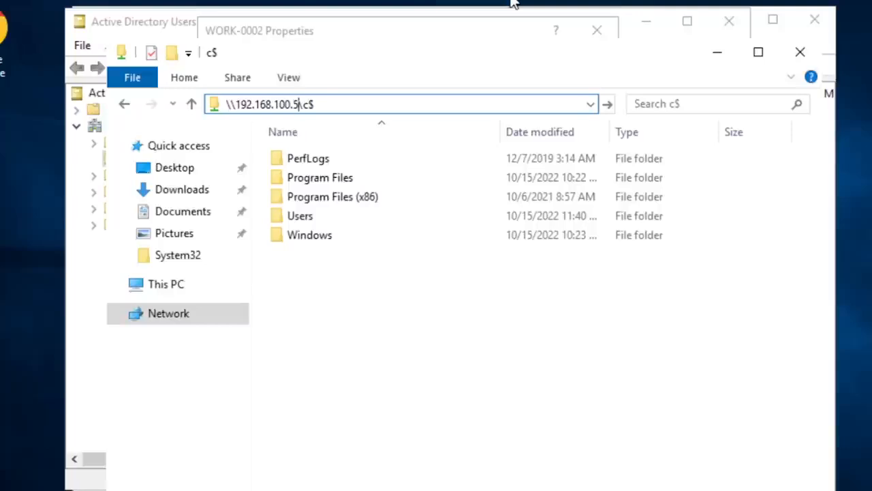
key("Return")
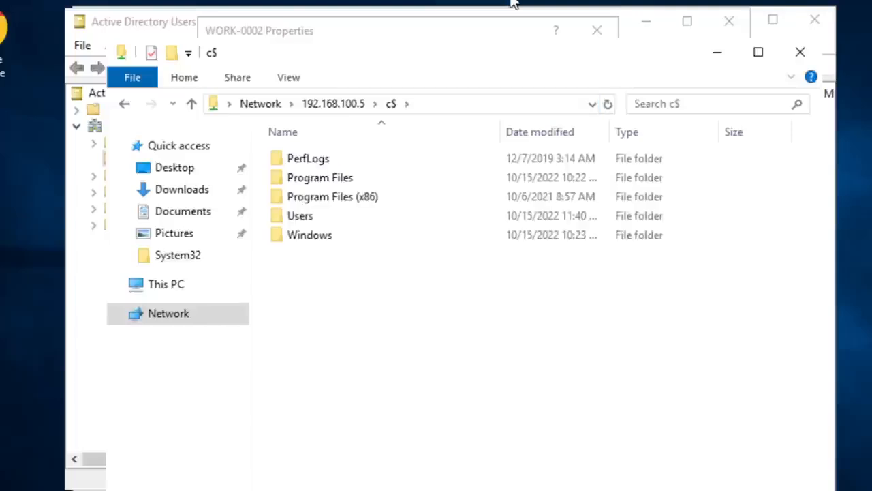
- Highlight the IP address in the c$ share's path, then leave the path unedited
left_click(463, 101)
left_click(450, 104)
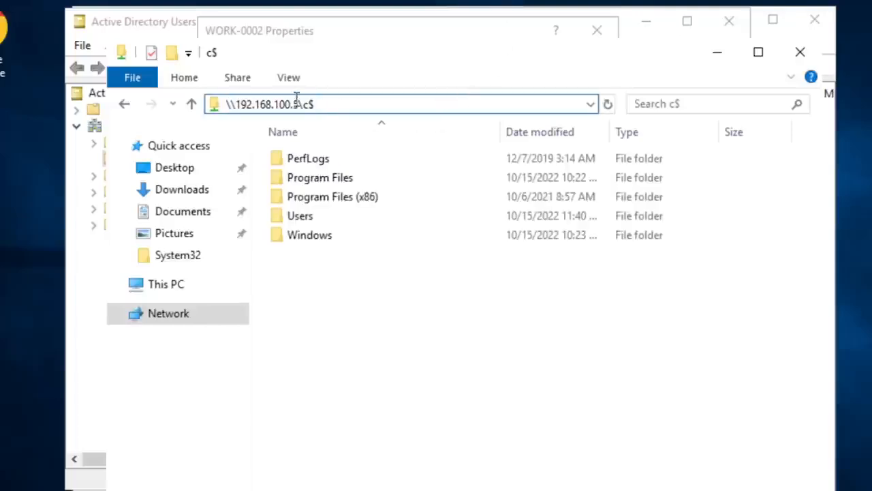
left_click_drag(300, 104, 240, 104)
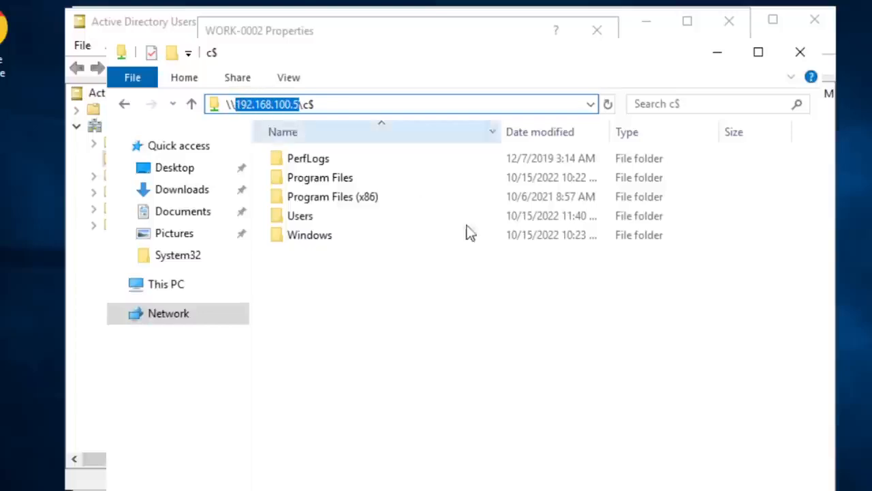
left_click(394, 378)
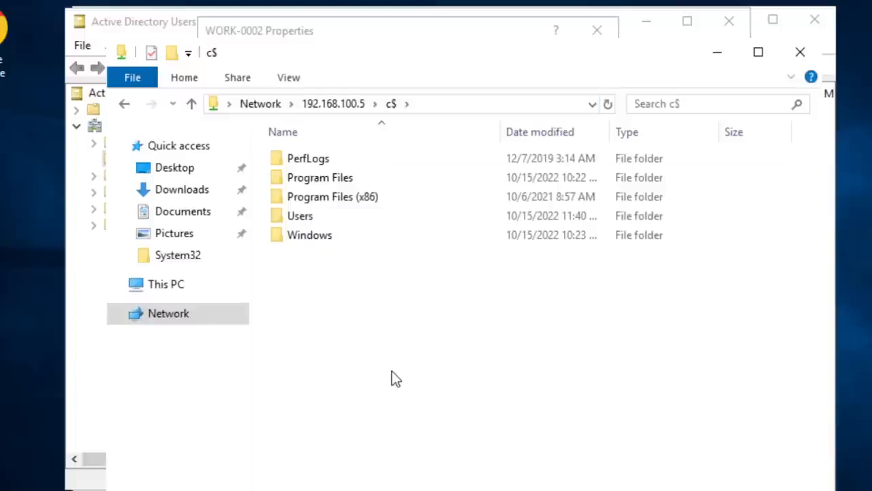
- Open Remote Desktop Connection on the server, move its window lower, and activate the computer name field
key("super+s")
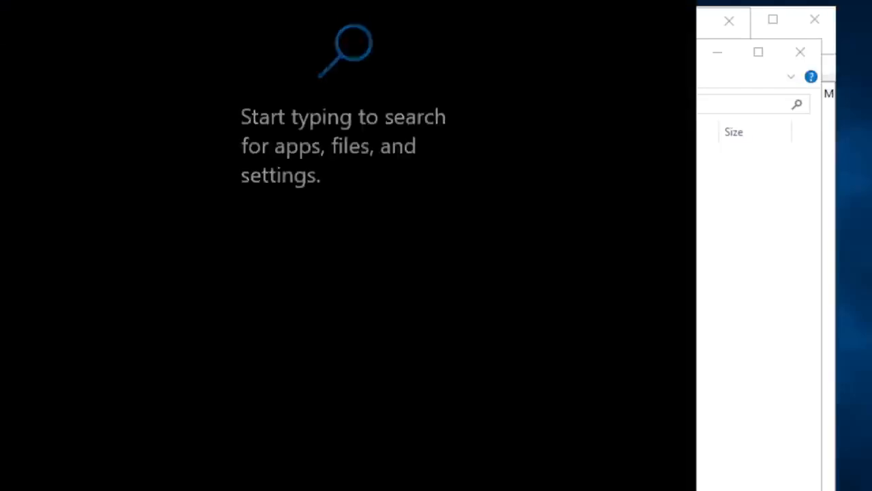
type("rd")
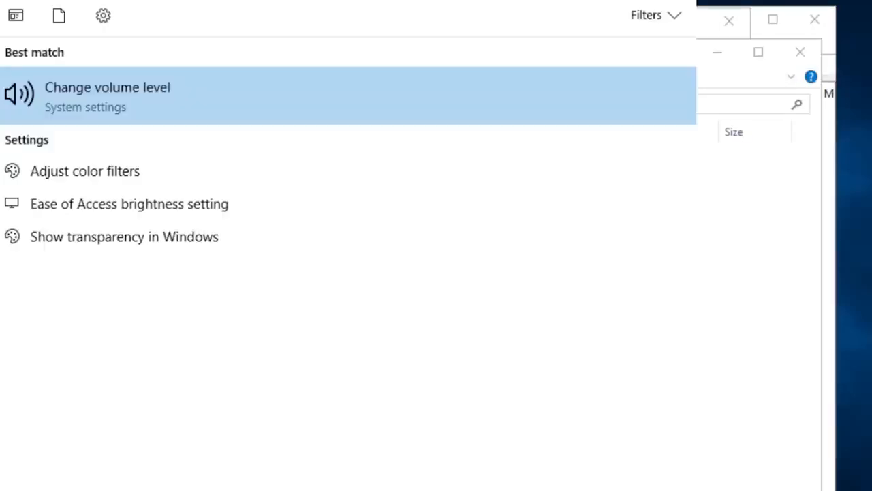
key("Return")
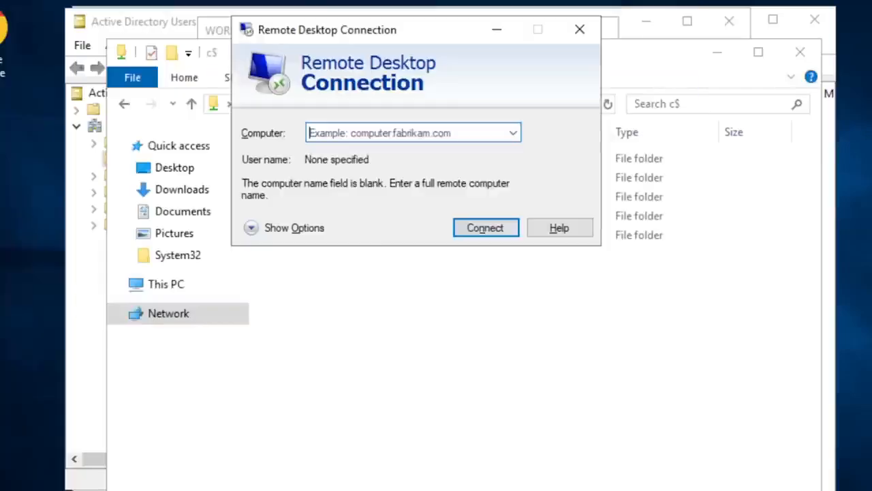
left_click_drag(412, 36, 431, 181)
left_click(395, 277)
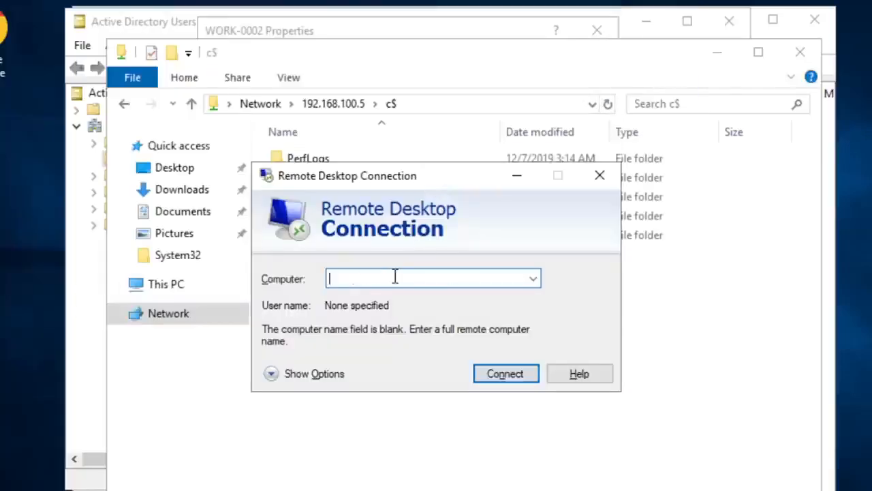
- Try a remote desktop connection to work-0002 by name and cancel the attempt
type("work")
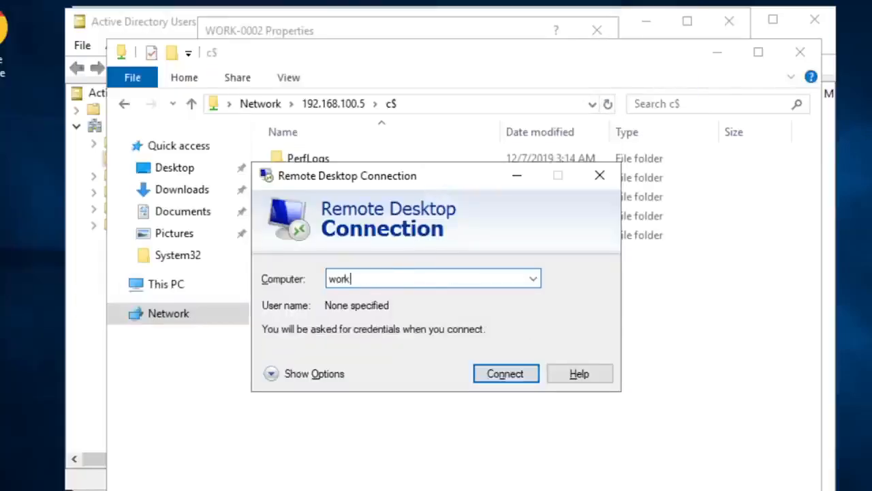
type("-0")
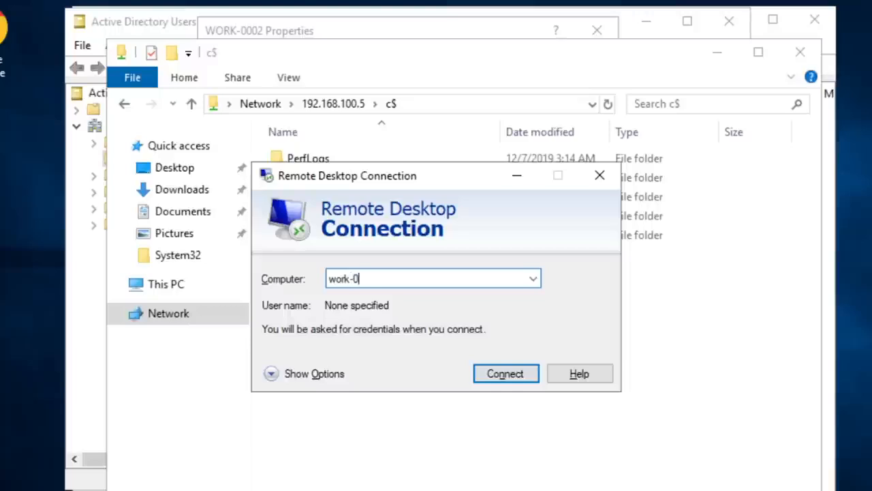
type("002")
left_click(497, 373)
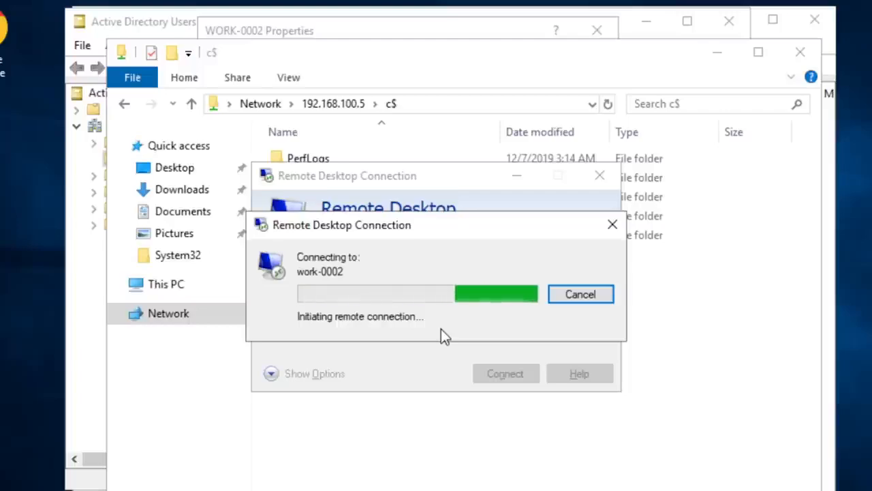
left_click(590, 300)
- Try a remote desktop connection to 192.168.100.5, cancel the attempt, and close Remote Desktop Connection
left_click_drag(393, 278, 308, 279)
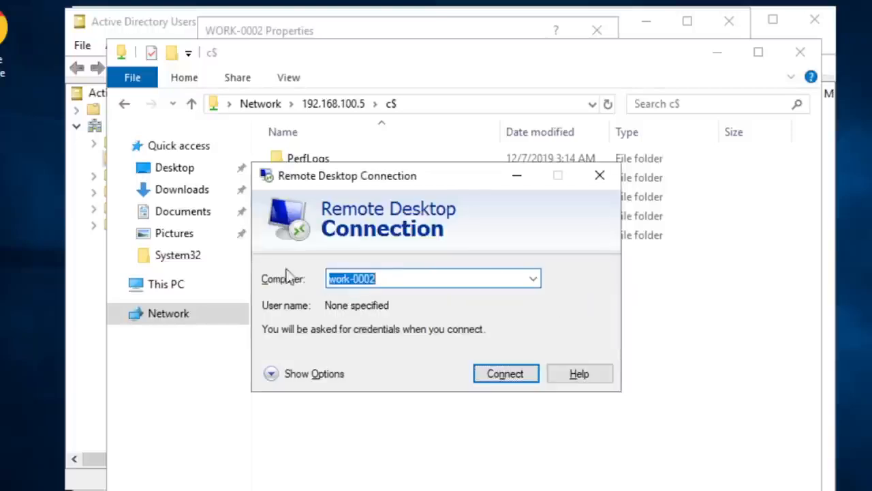
type("192.")
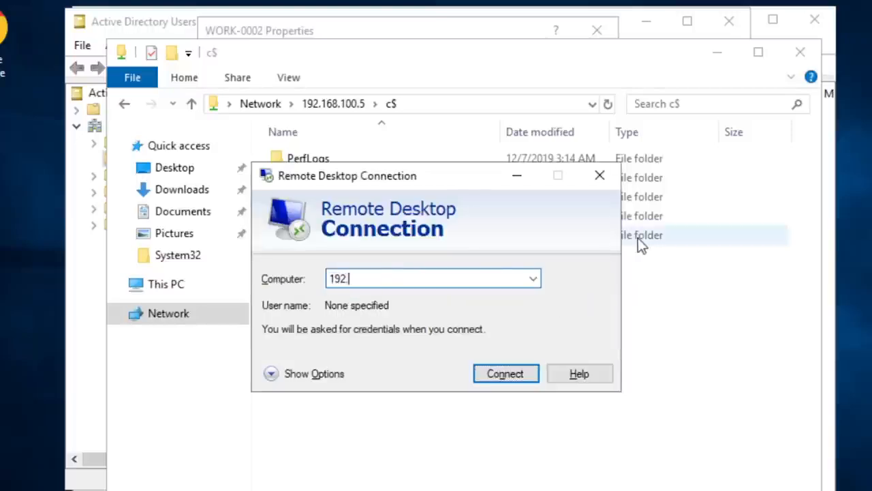
type("168.100.5")
key("Return")
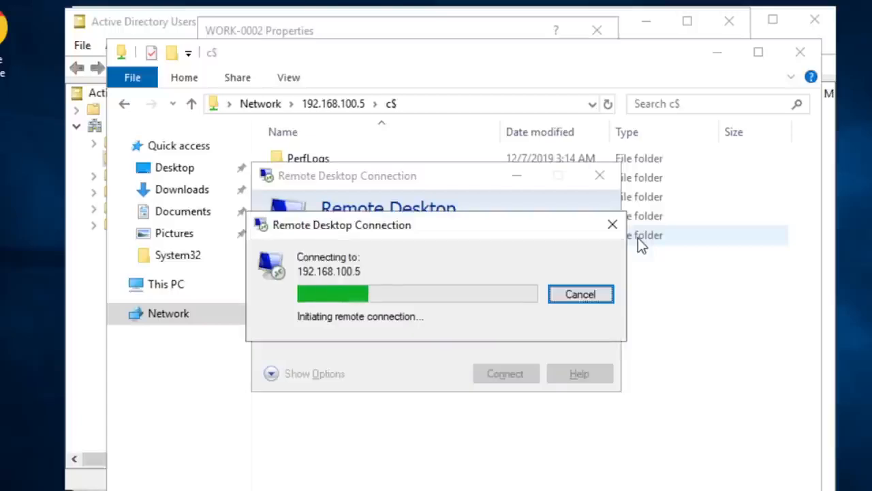
left_click(580, 295)
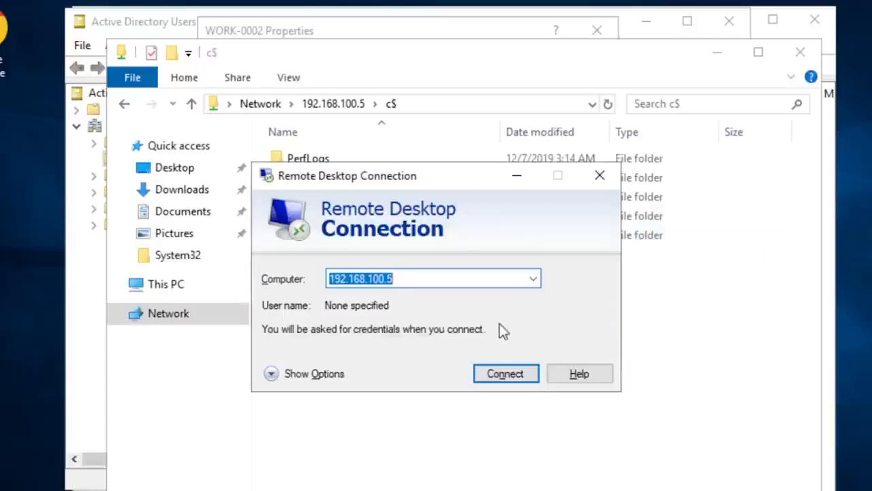
left_click(597, 176)
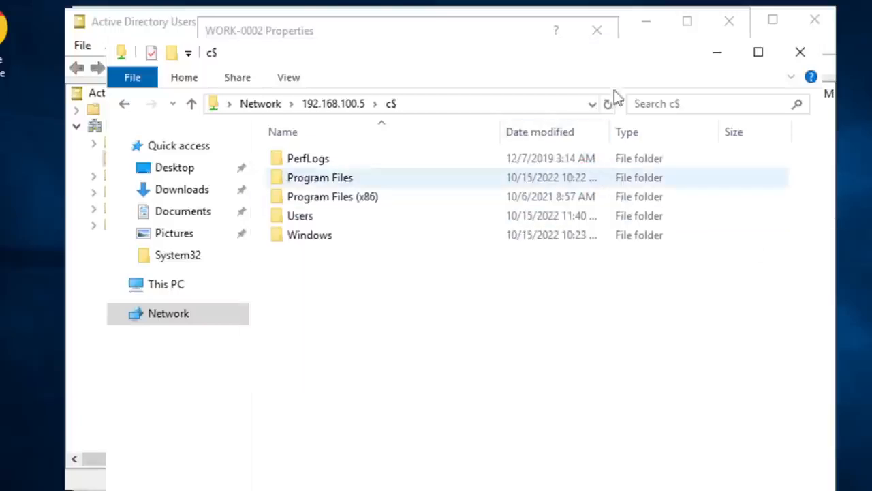
- Return to DNS Manager by closing the WORK-0002 properties and minimizing the File Explorer and Active Directory Users and Computers windows
left_click(705, 57)
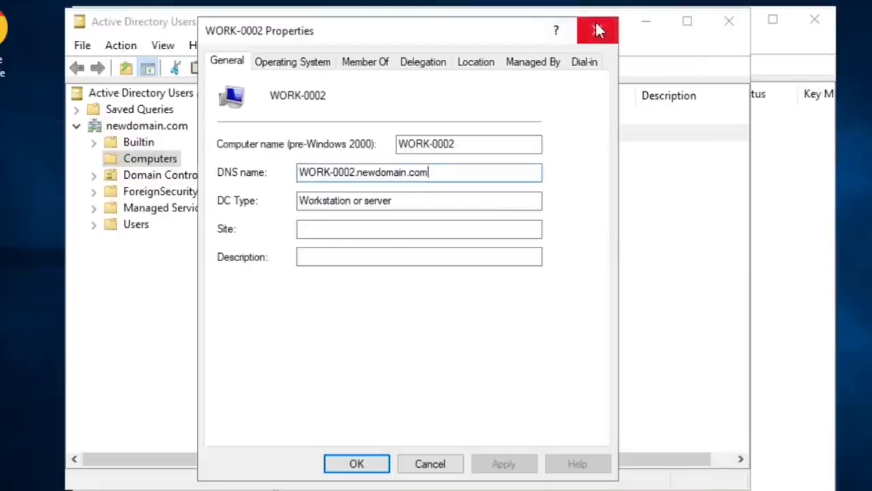
left_click_drag(452, 28, 523, 0)
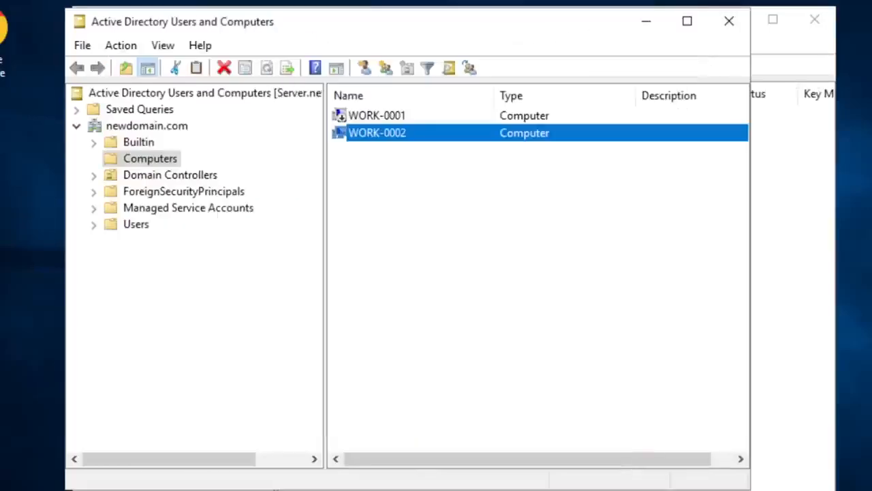
left_click(389, 179)
left_click(386, 138)
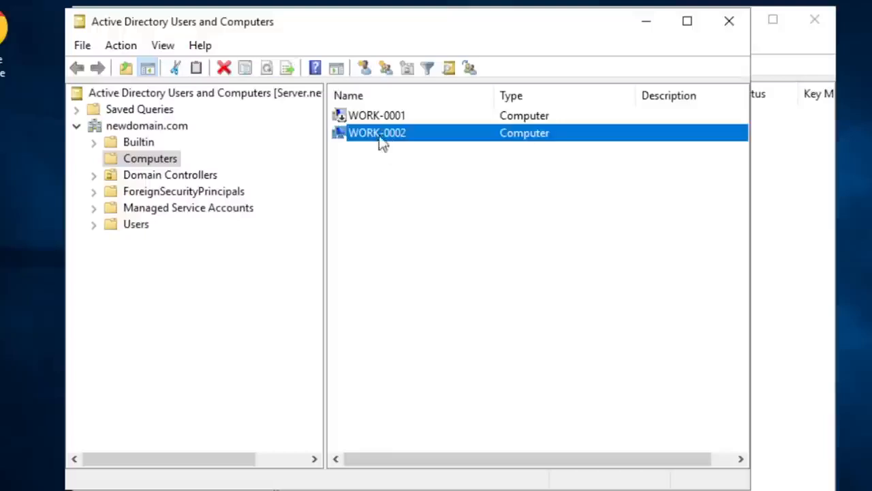
left_click(636, 27)
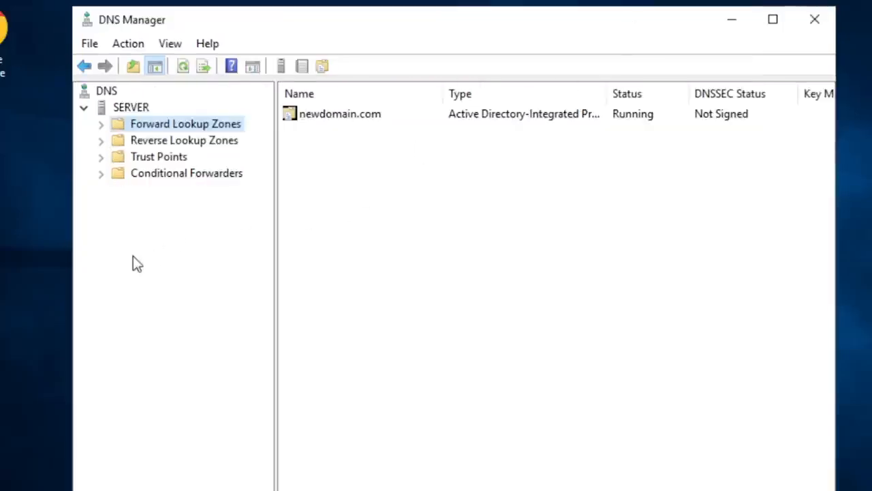
- Expand Forward Lookup Zones, open the newdomain.com zone, and examine the WORK-0002 host record
left_click(103, 125)
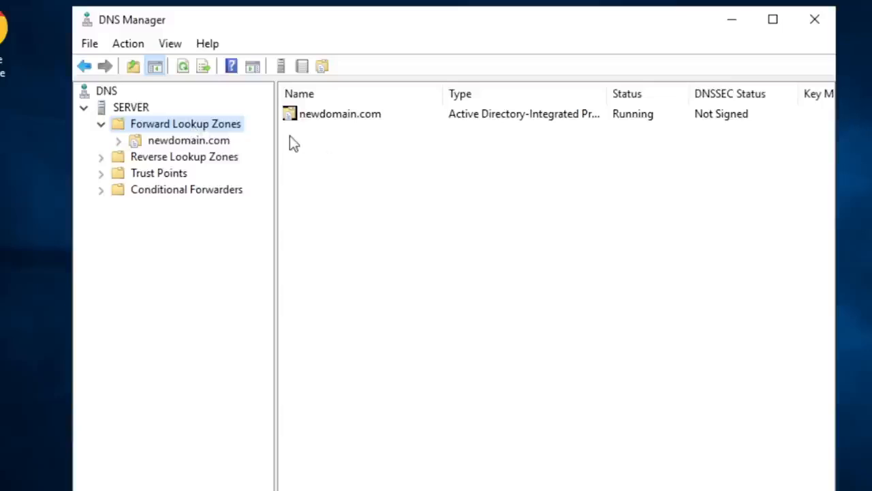
left_click(161, 143)
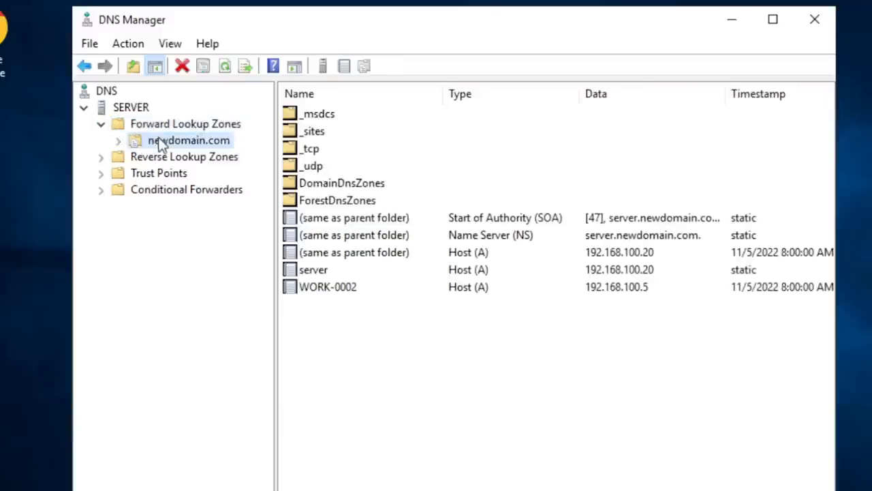
left_click(311, 291)
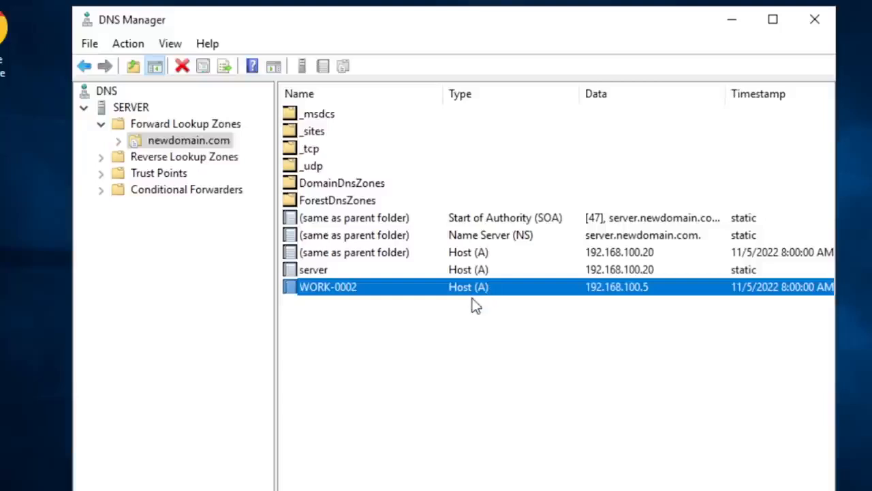
left_click(378, 322)
- Open the properties of the WORK-0002 host record and examine its host name, FQDN and IP address
left_click(322, 290)
right_click(313, 292)
left_click(380, 331)
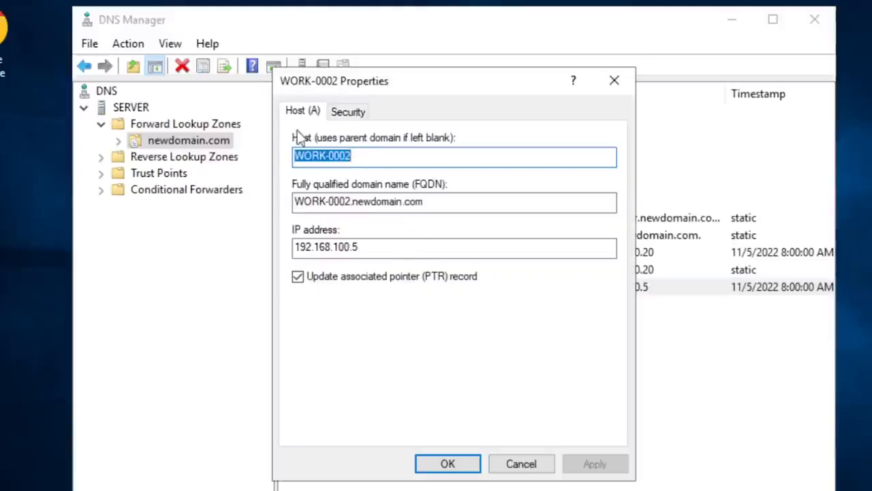
left_click(421, 158)
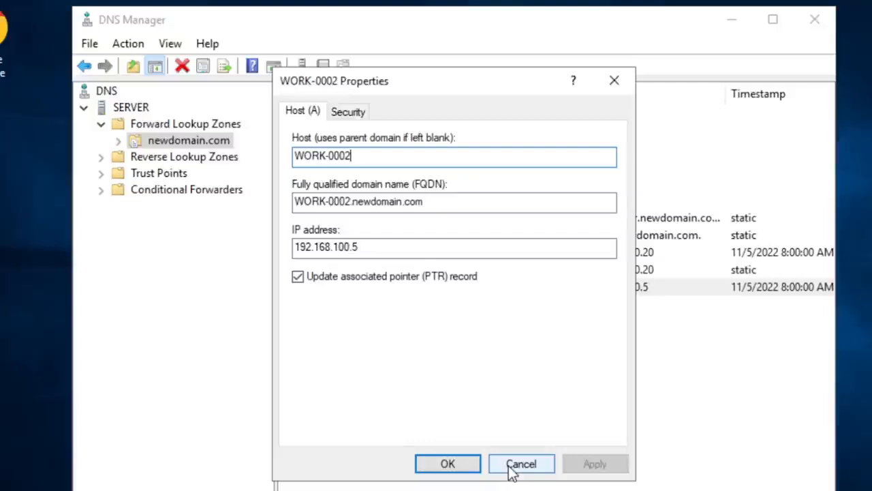
- Examine the IP address in the WORK-0002 host record properties and close them without changes
left_click_drag(509, 467, 461, 379)
left_click_drag(366, 247, 271, 247)
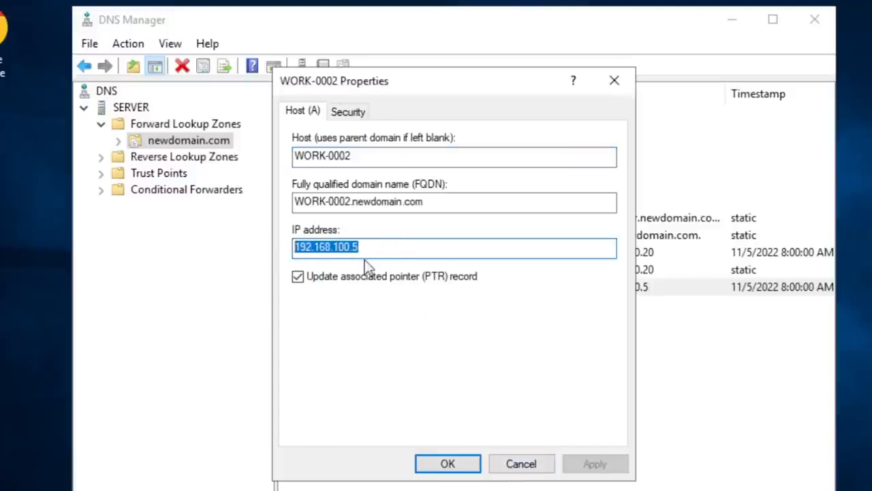
left_click(375, 244)
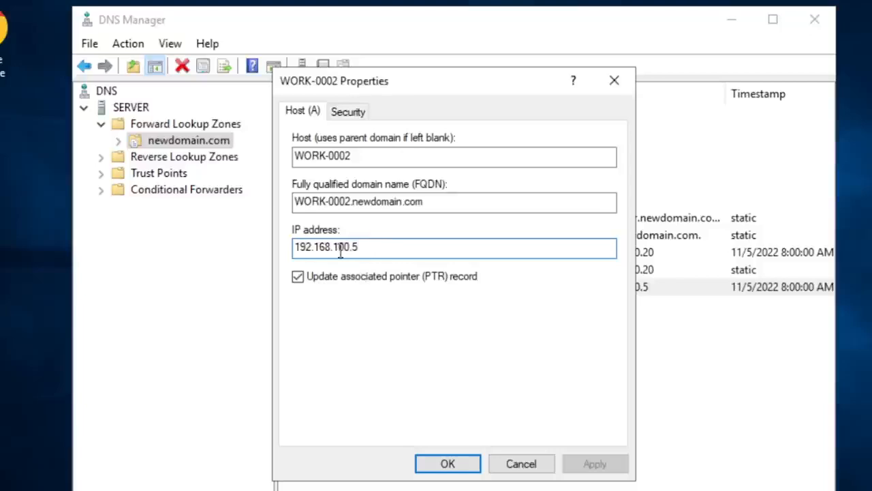
left_click_drag(357, 247, 250, 255)
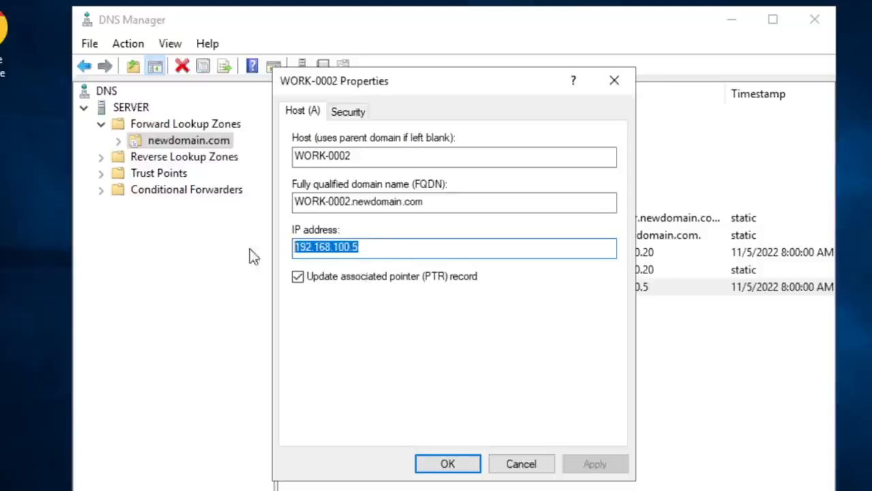
left_click(521, 465)
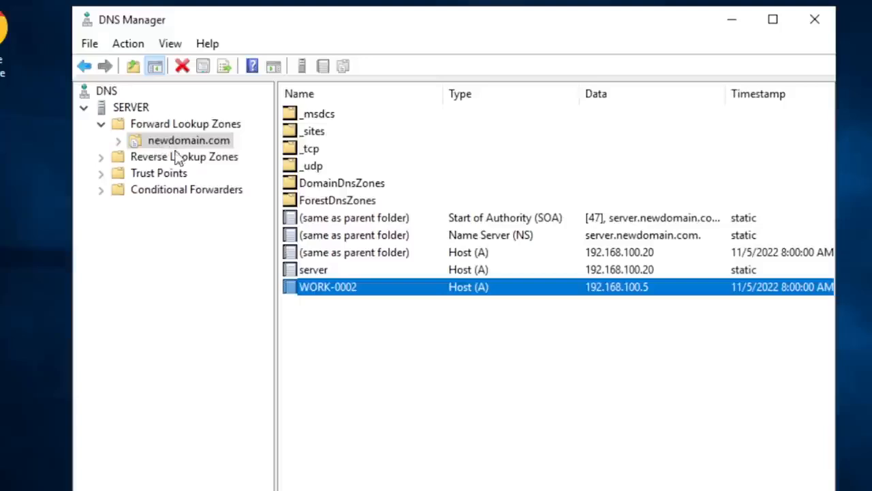
- Clear the record selection, view the Computers list in Active Directory Users and Computers, and minimize that window to return to DNS Manager
left_click(437, 375)
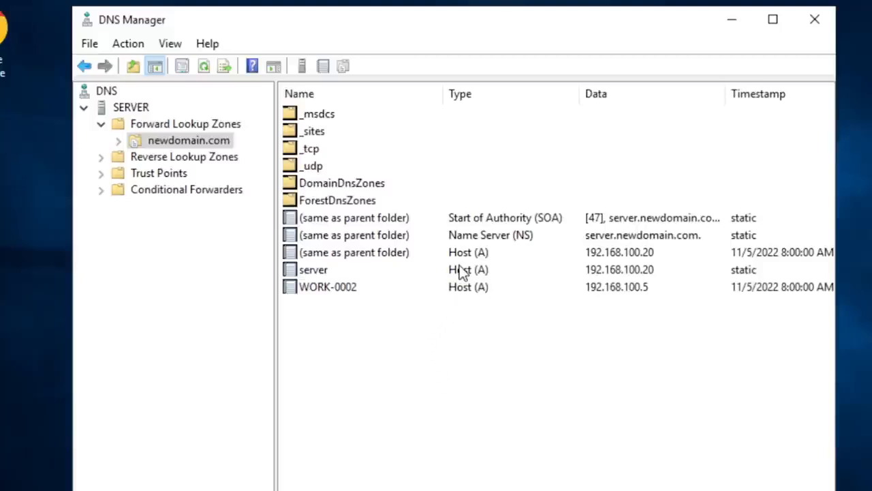
left_click(414, 290)
left_click(392, 343)
key("alt+Tab")
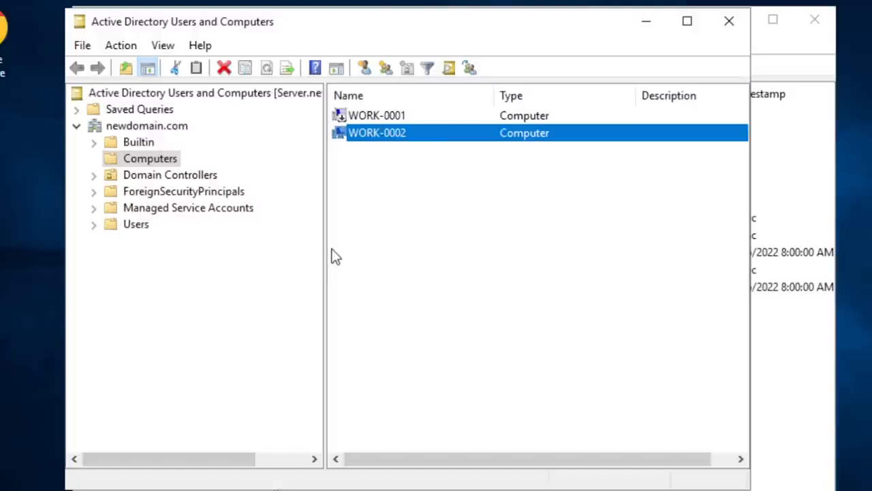
left_click(368, 199)
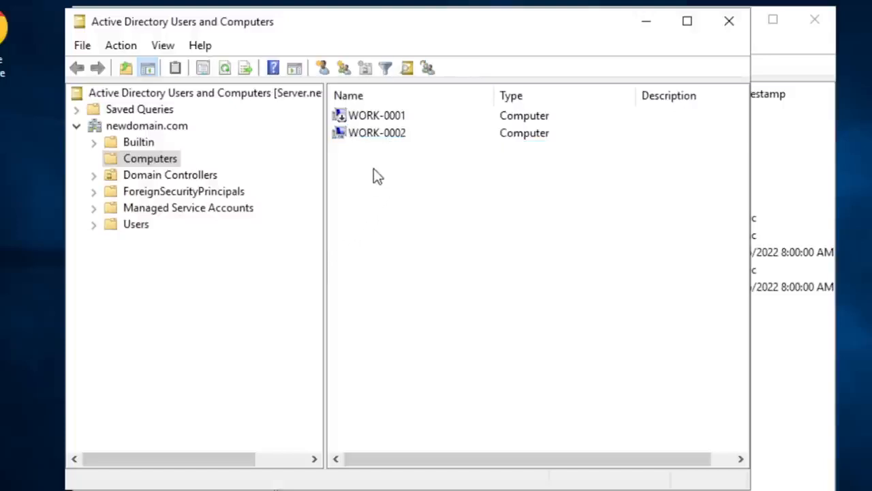
left_click(647, 23)
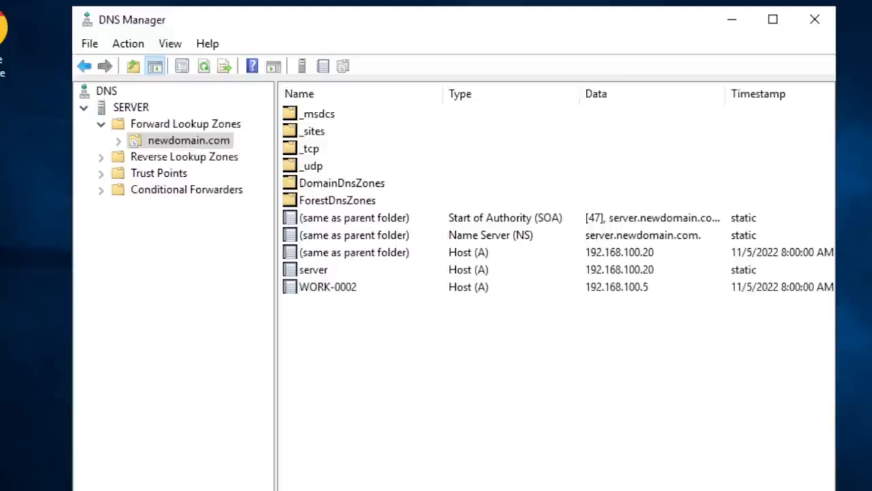
- Find Print Management among the Windows Administrative Tools and open it
key("super")
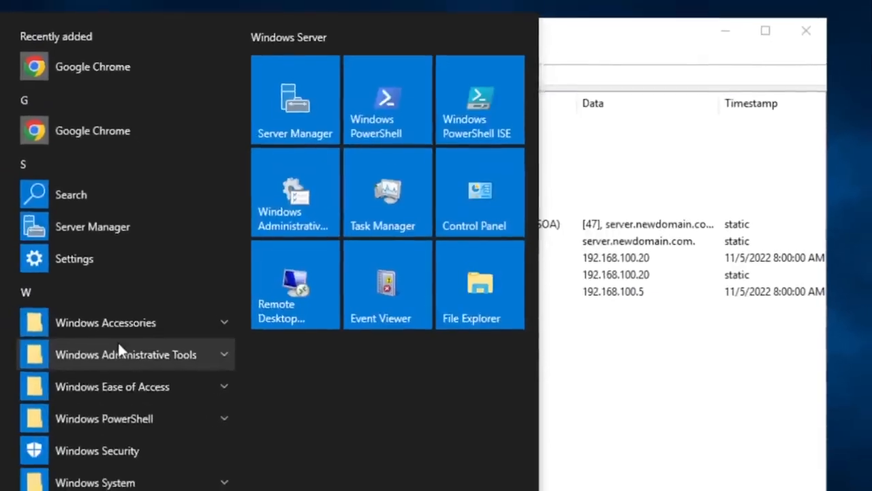
left_click(113, 346)
scroll(136, 351, "down", 5)
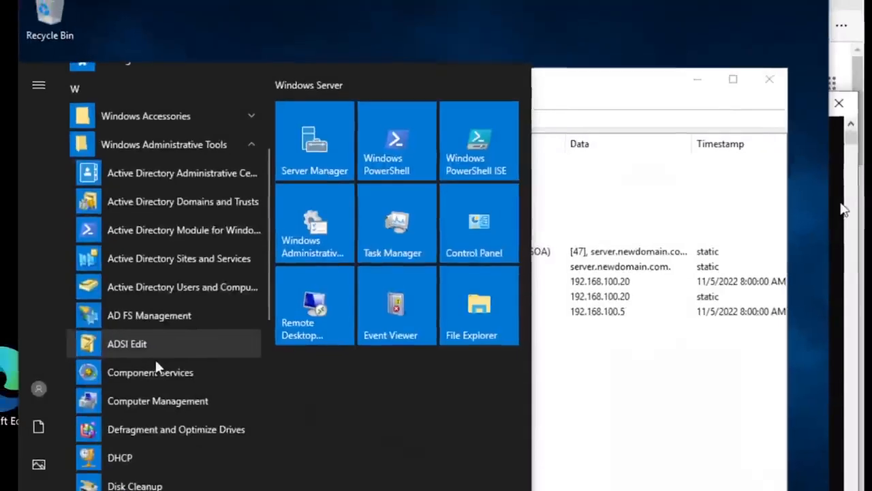
scroll(161, 361, "down", 5)
scroll(161, 361, "down", 2)
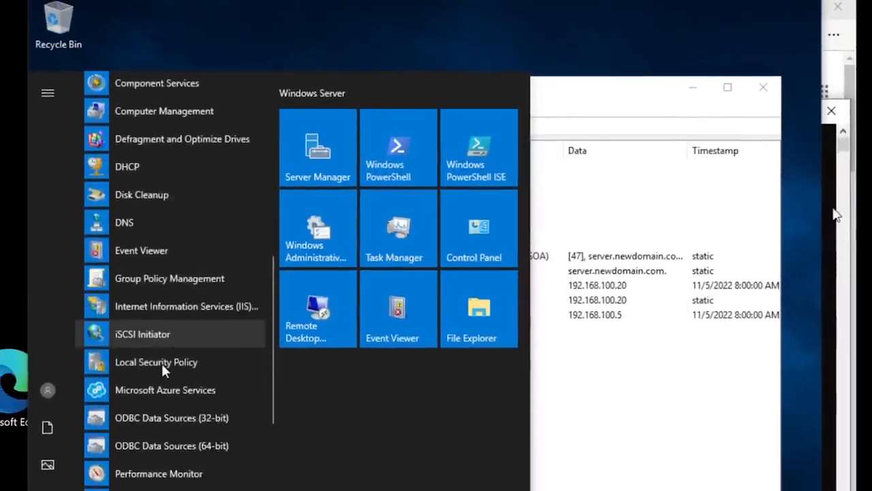
scroll(160, 363, "down", 6)
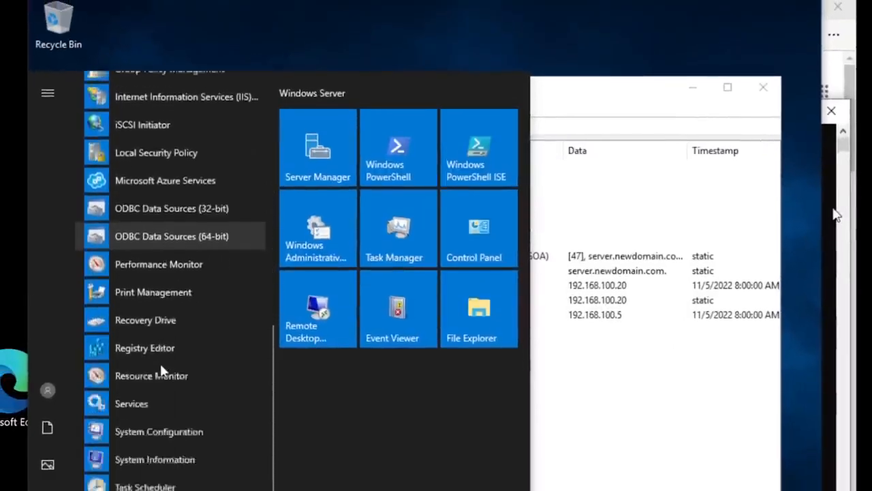
scroll(160, 361, "down", 2)
scroll(160, 361, "up", 4)
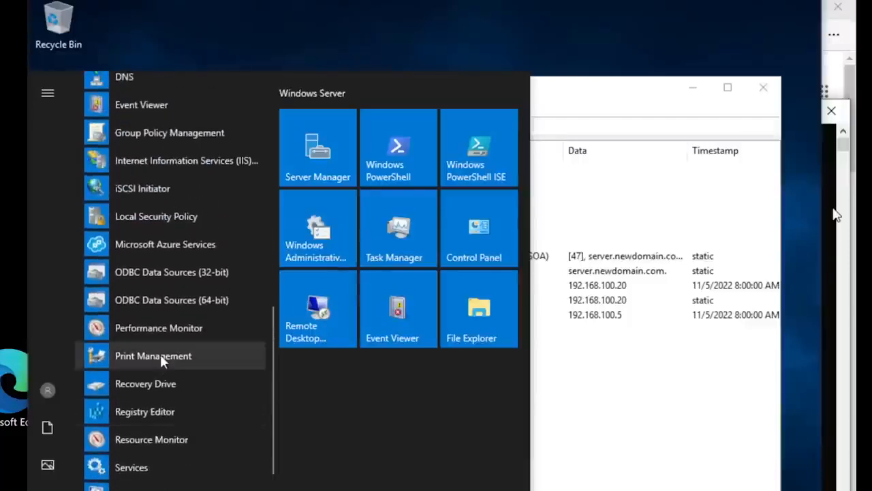
key("Escape")
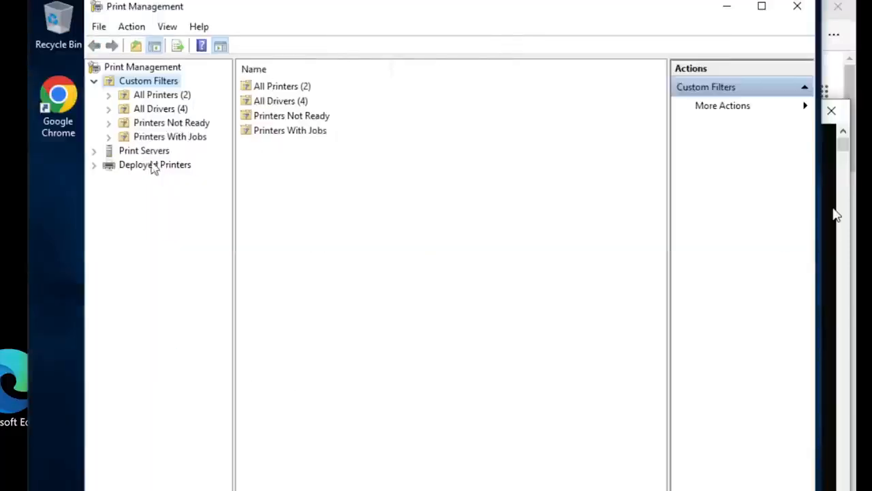
- Expand Print Servers and Server (local), and display the local server's printers
left_click(93, 151)
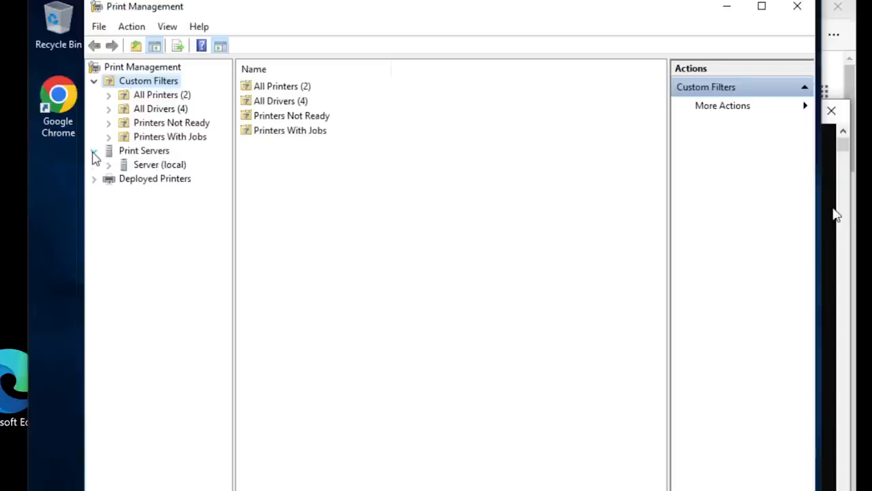
double_click(158, 165)
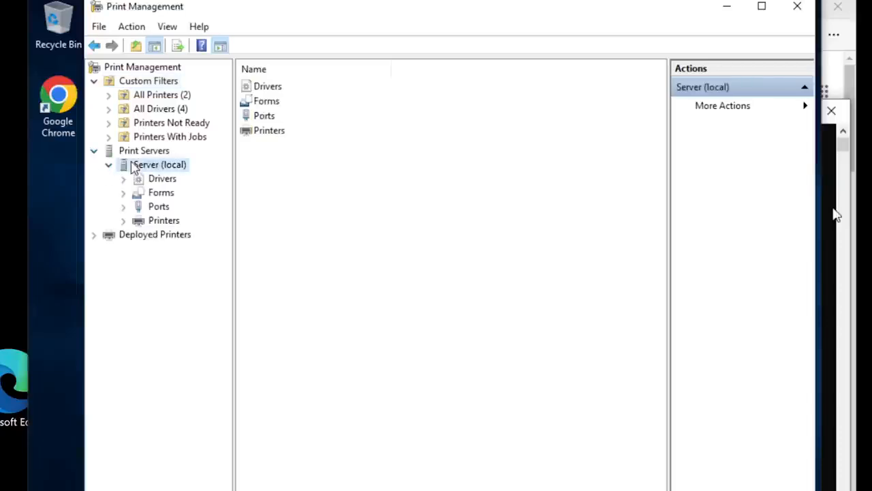
left_click(164, 222)
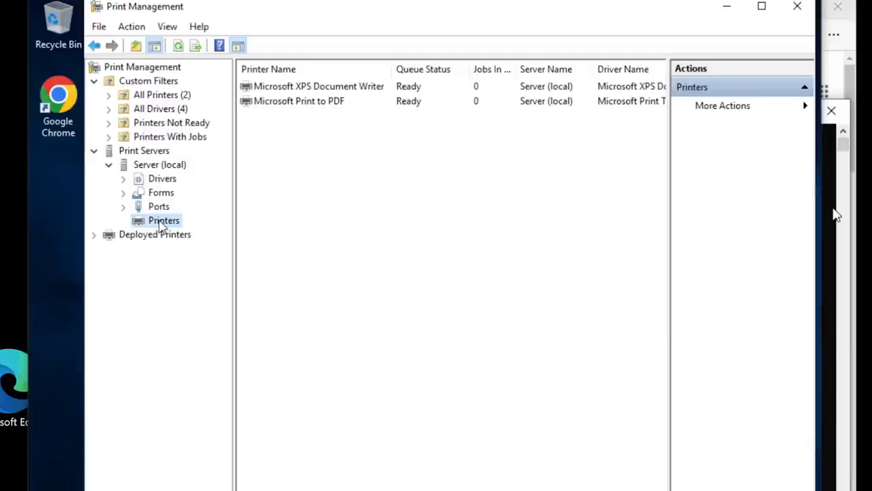
- Start adding a printer to view the installation methods, cancel the wizard, and minimize Print Management
right_click(163, 227)
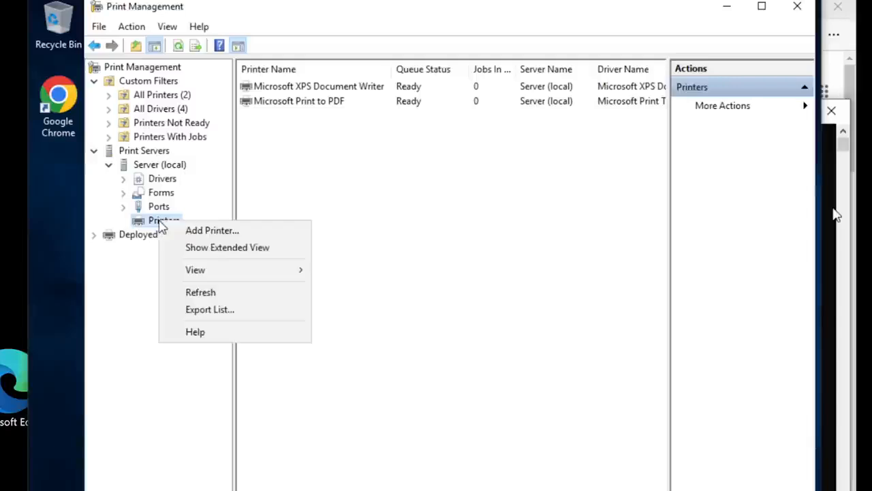
left_click(200, 230)
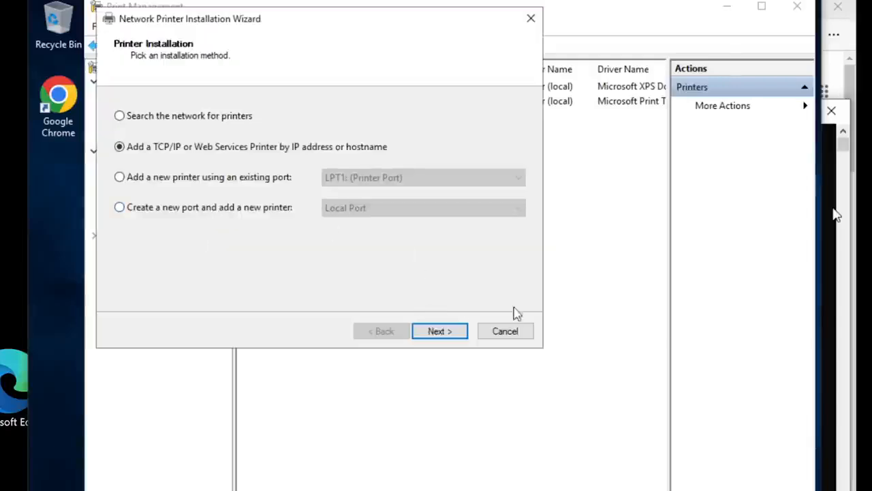
left_click(513, 332)
left_click(727, 8)
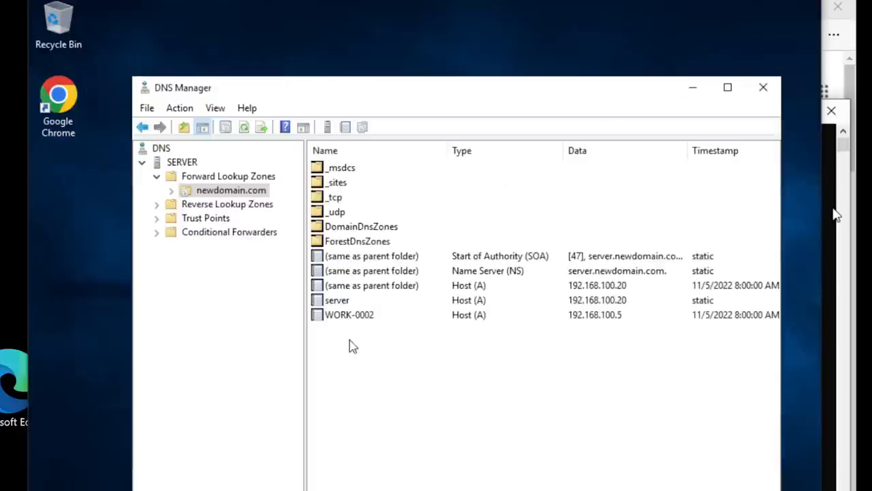
- Start a new host (A or AAAA) record in the newdomain.com zone and name it Network Printer
right_click(219, 193)
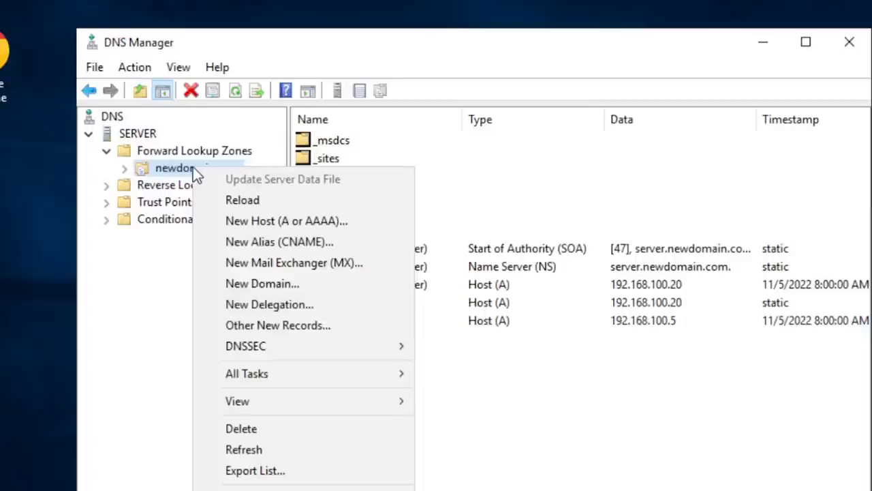
left_click(294, 222)
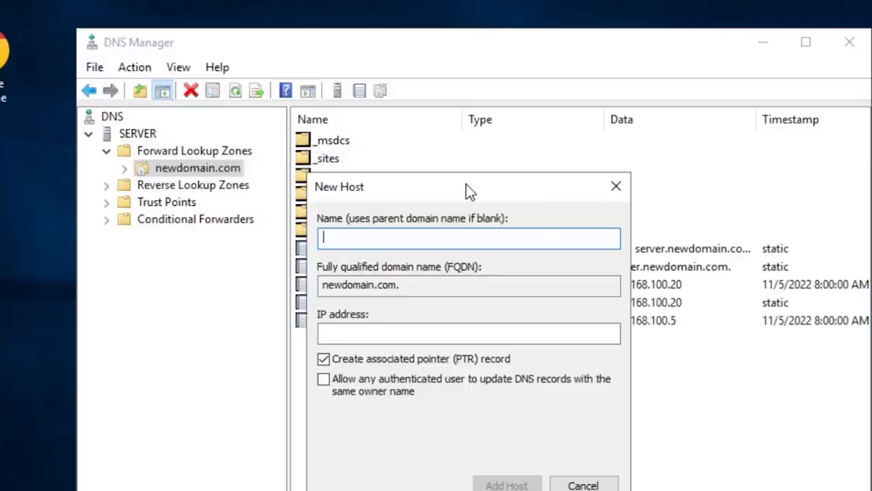
type("Net")
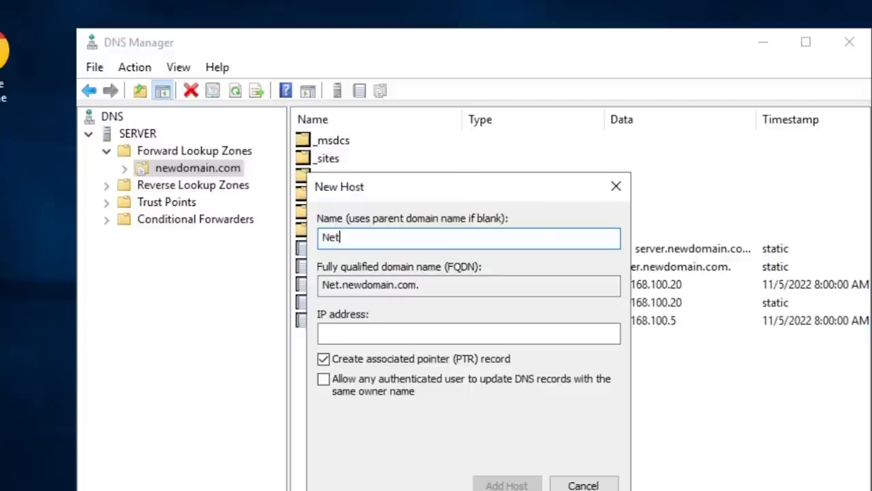
type("workP")
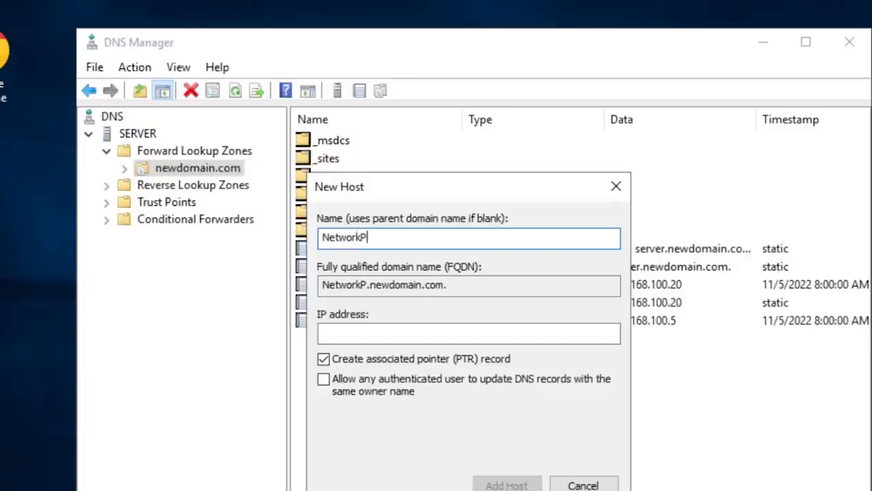
type("rinter")
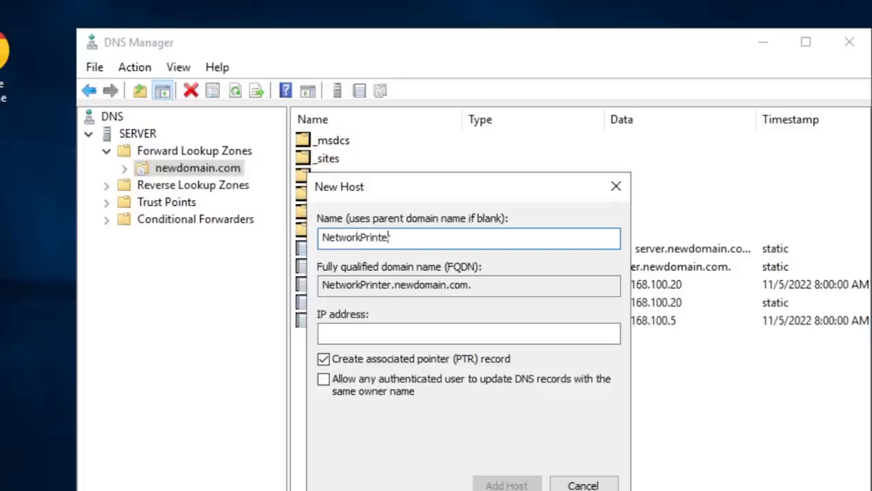
left_click(359, 236)
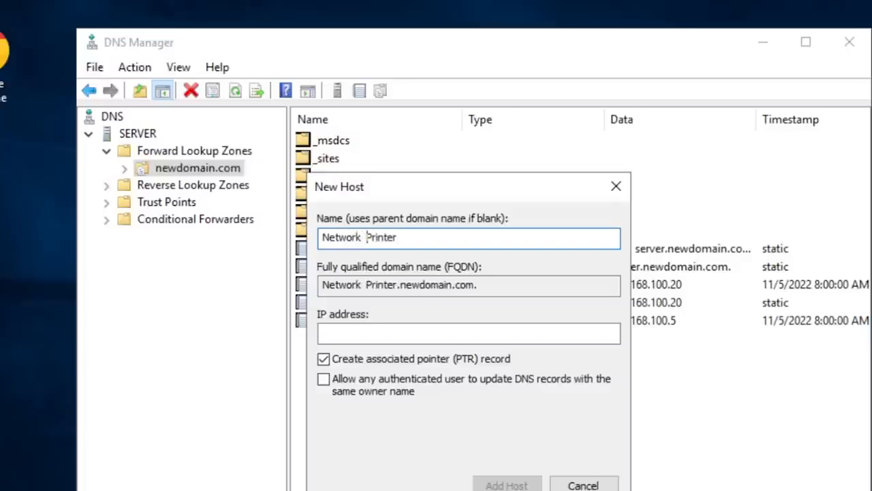
key("BackSpace")
key("BackSpace")
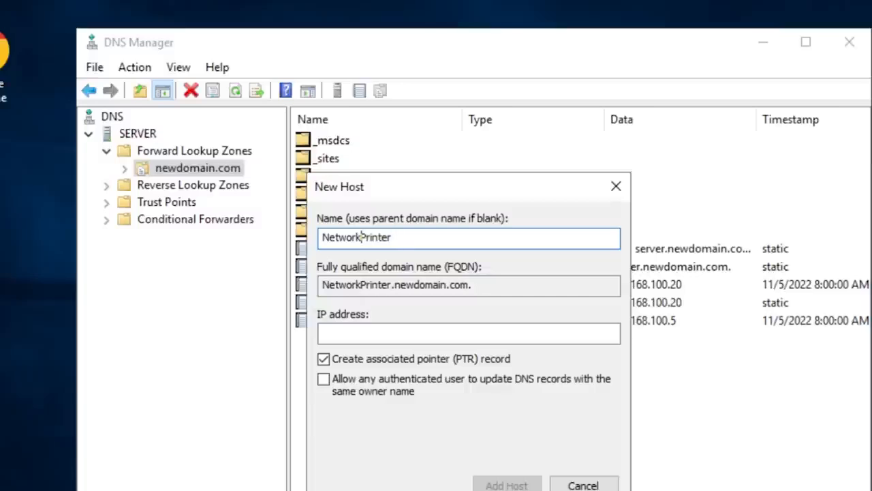
- Set the new host's IP address to 192.168.100.25 and try to add the host, dismissing any resulting message
left_click(380, 335)
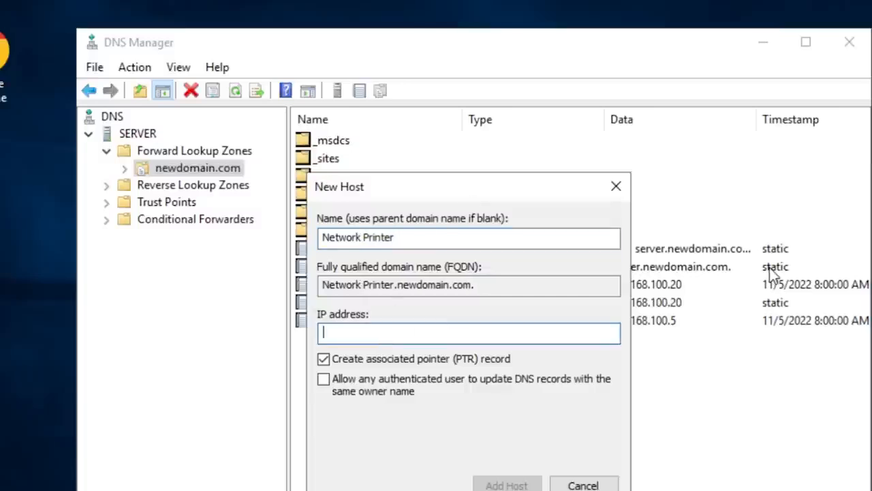
type("192")
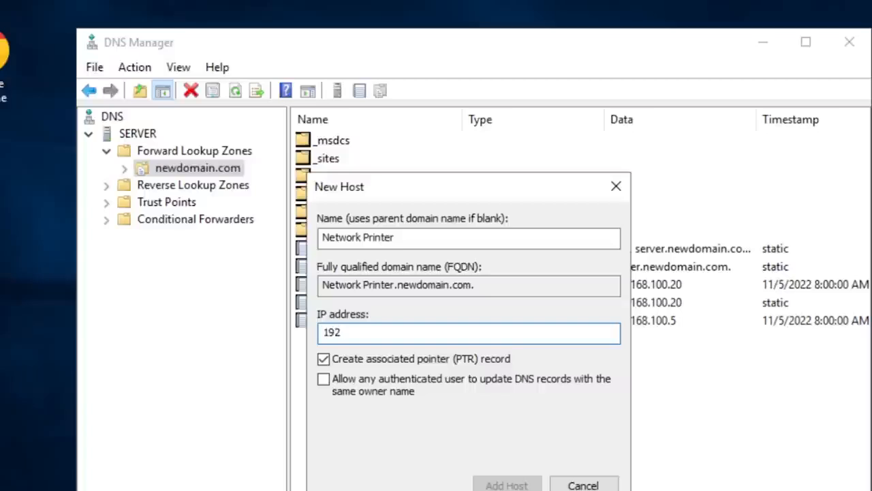
type(".")
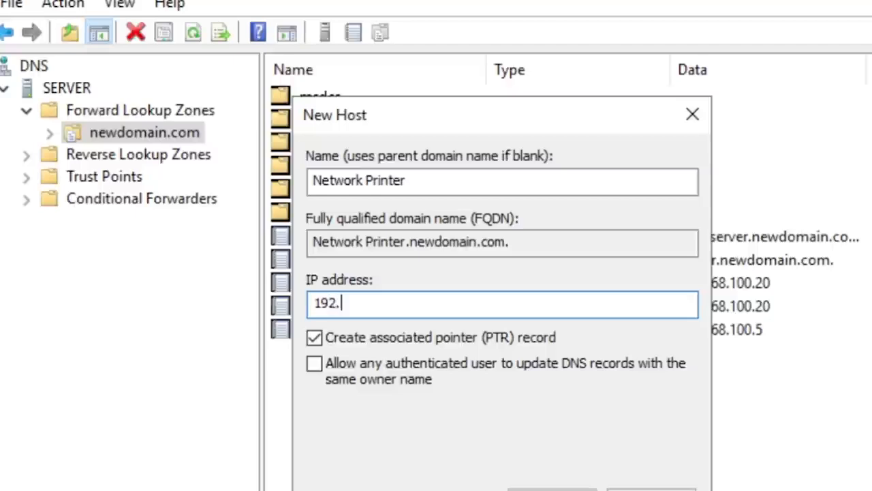
type("168.100.")
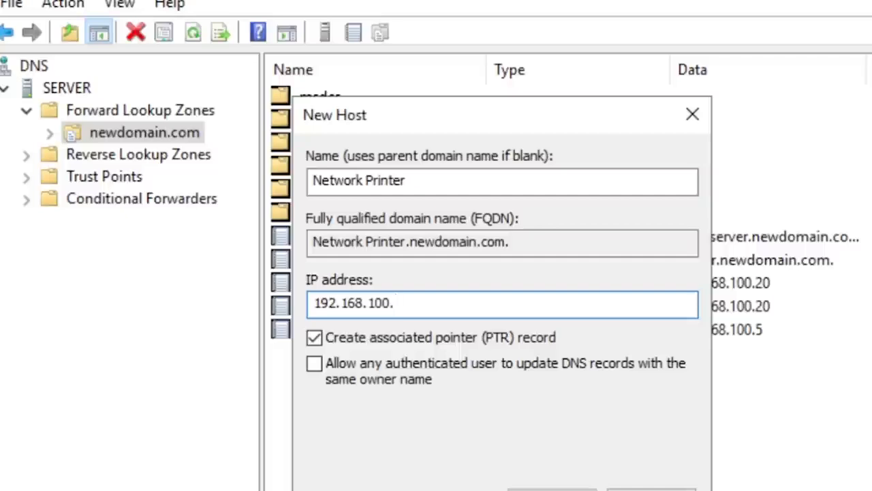
type("25")
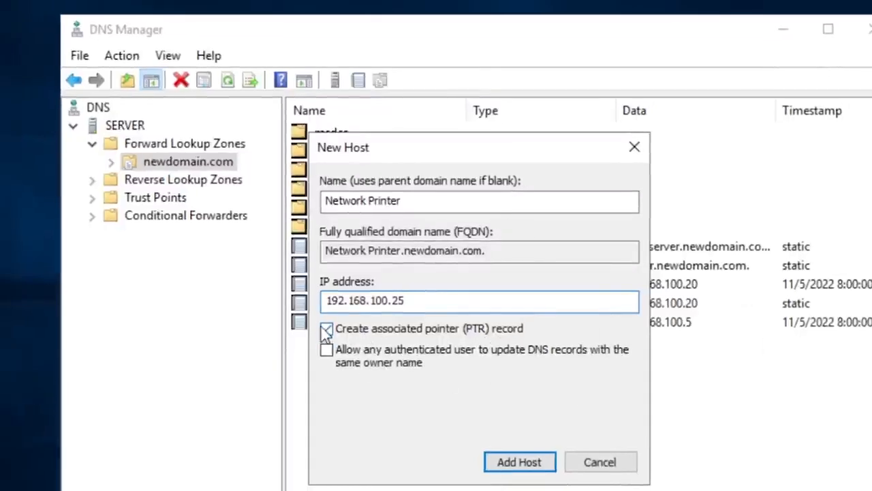
left_click(525, 464)
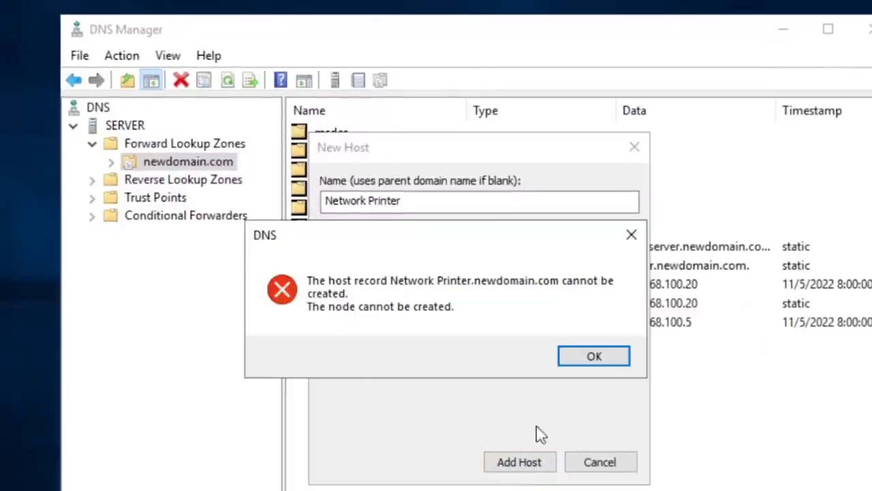
left_click(600, 366)
- Correct the new host's name to NetworkPrinter without the space, add the host record, and finish creating hosts
left_click(367, 200)
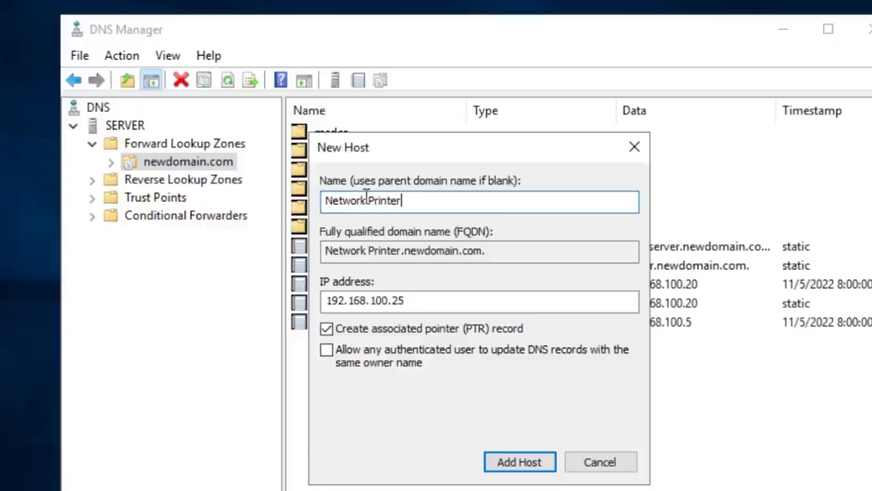
key("Delete")
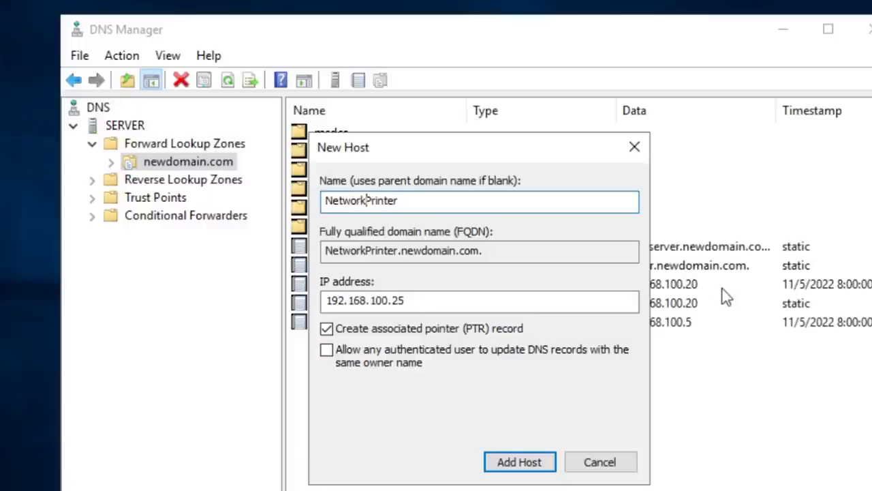
left_click(511, 461)
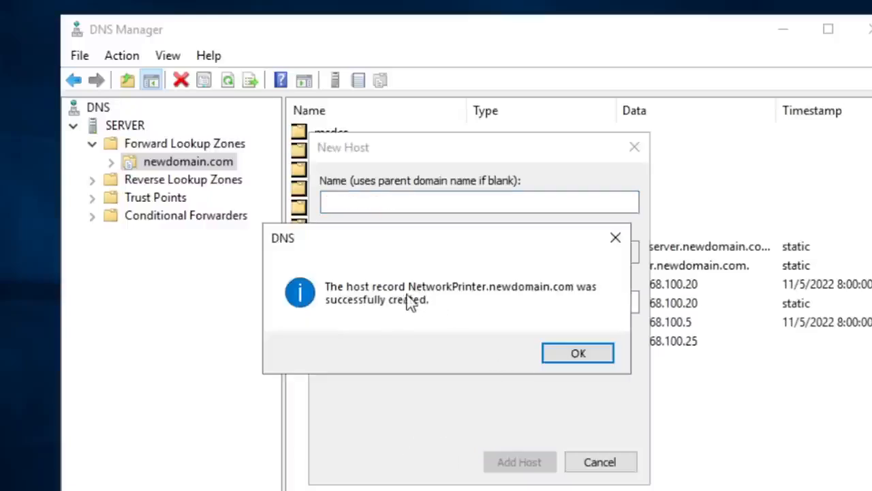
left_click(574, 357)
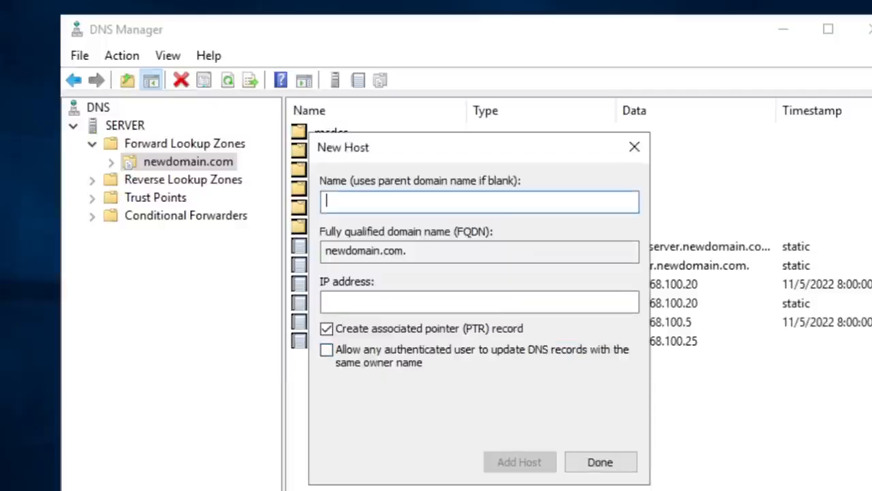
left_click(600, 462)
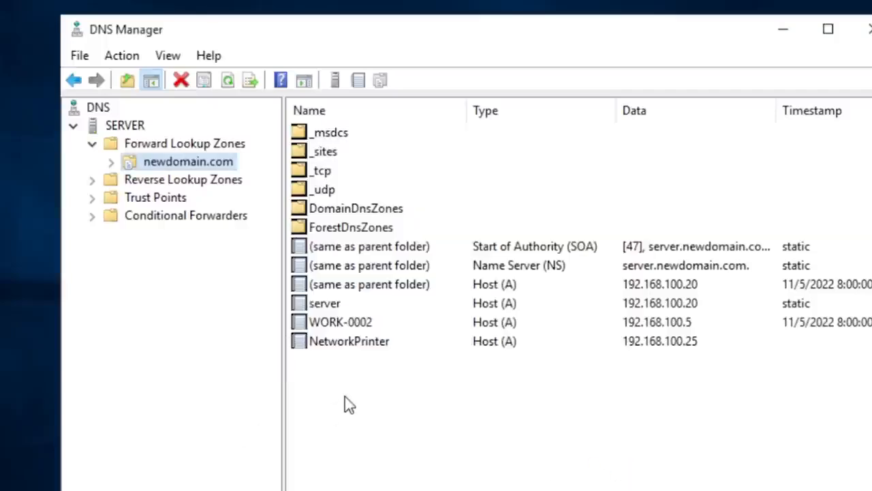
- Compare the NetworkPrinter and WORK-0002 host records, and review the Forward Lookup Zones and newdomain.com contents
left_click(362, 345)
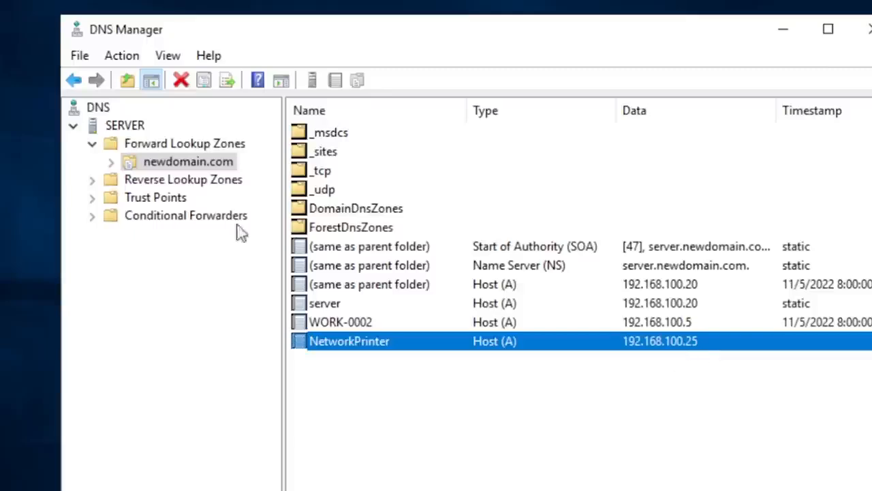
left_click(507, 433)
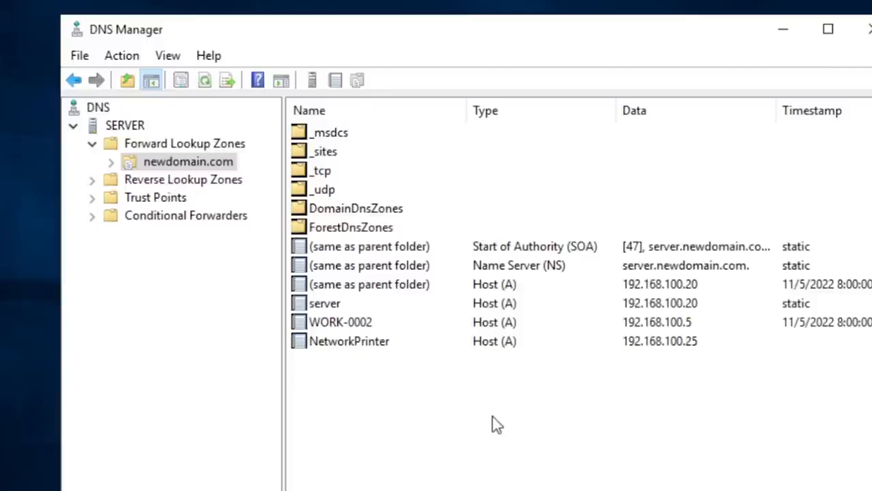
left_click(356, 327)
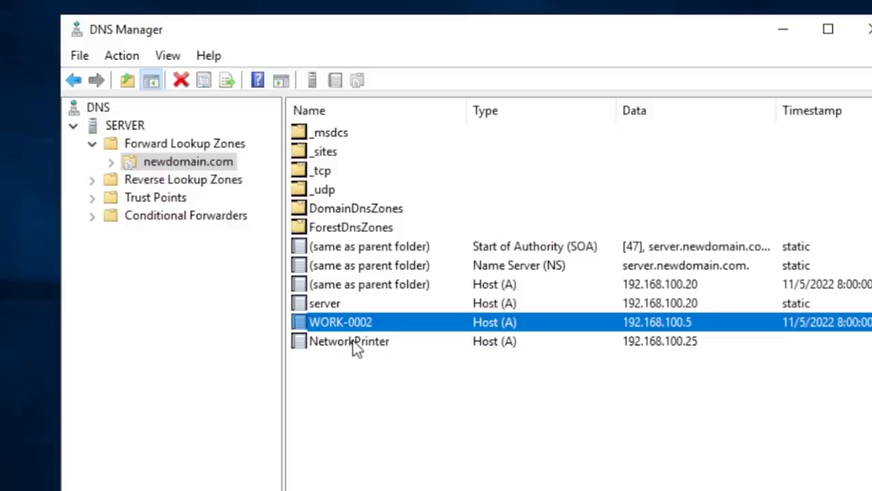
left_click(353, 342)
left_click(354, 323)
left_click(364, 348)
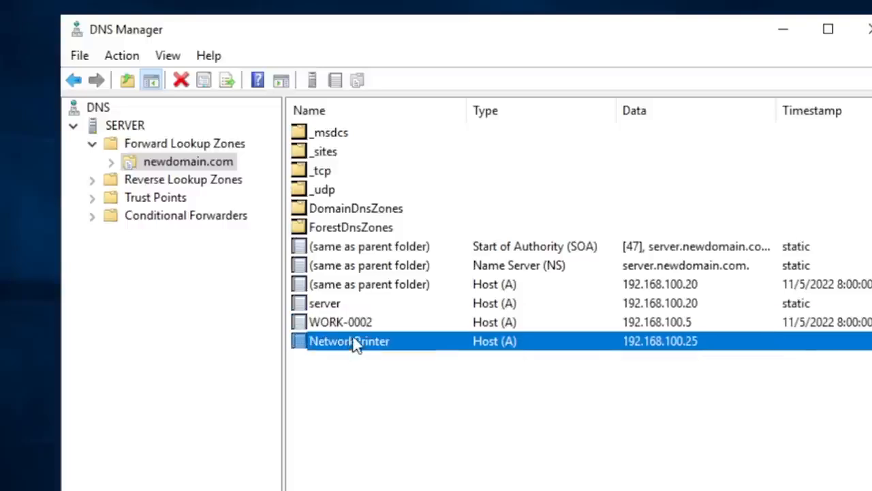
left_click(356, 324)
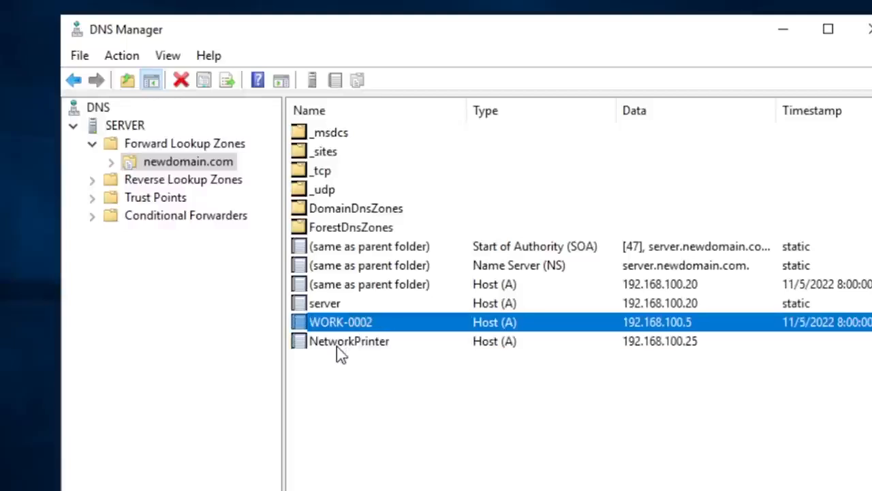
left_click(340, 349)
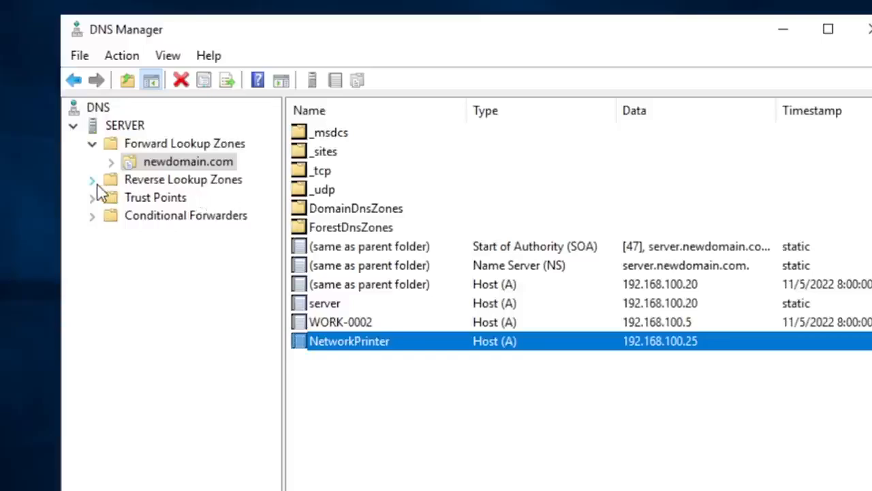
left_click(158, 145)
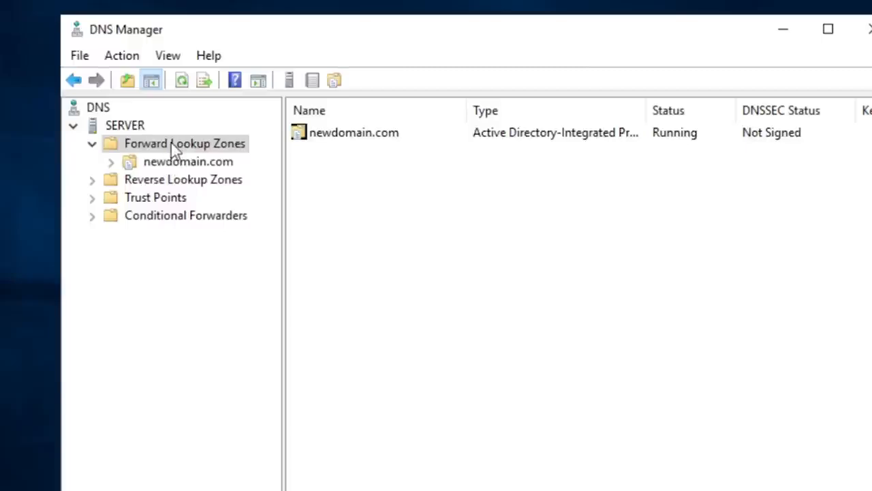
left_click(172, 163)
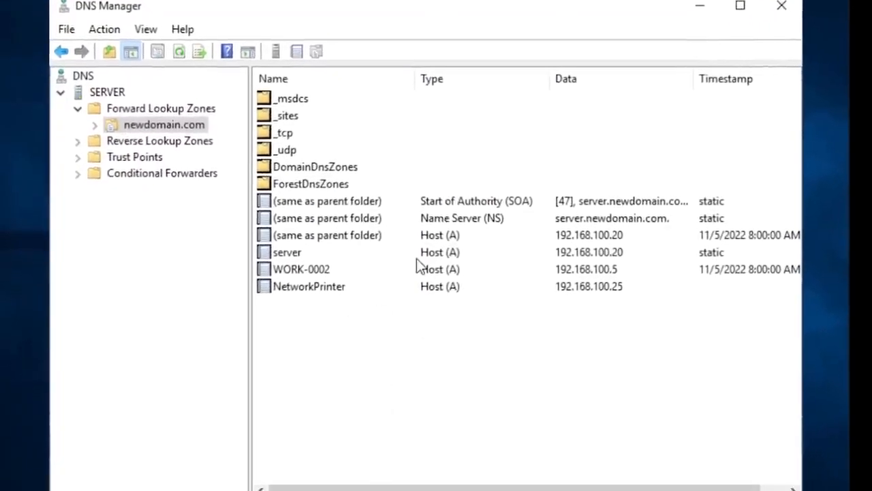
- Filter the newdomain.com zone to display only resource records with names starting with work-0002
left_click(145, 123)
right_click(145, 123)
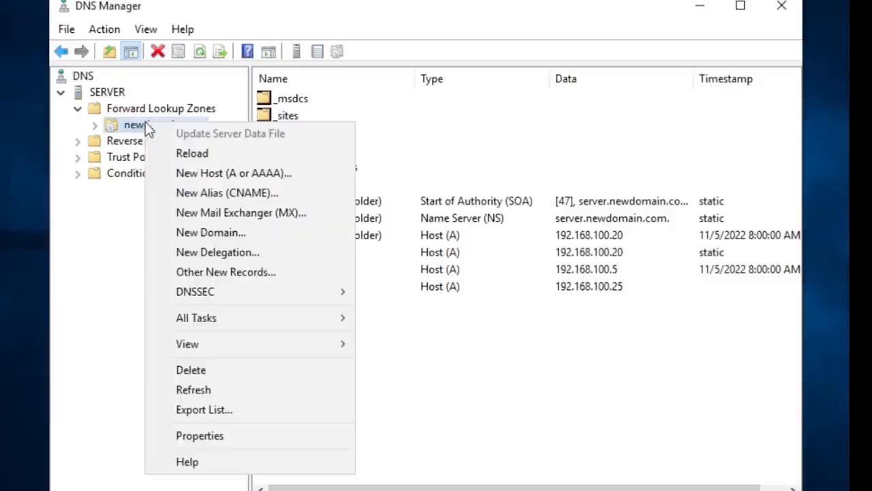
mouse_move(335, 348)
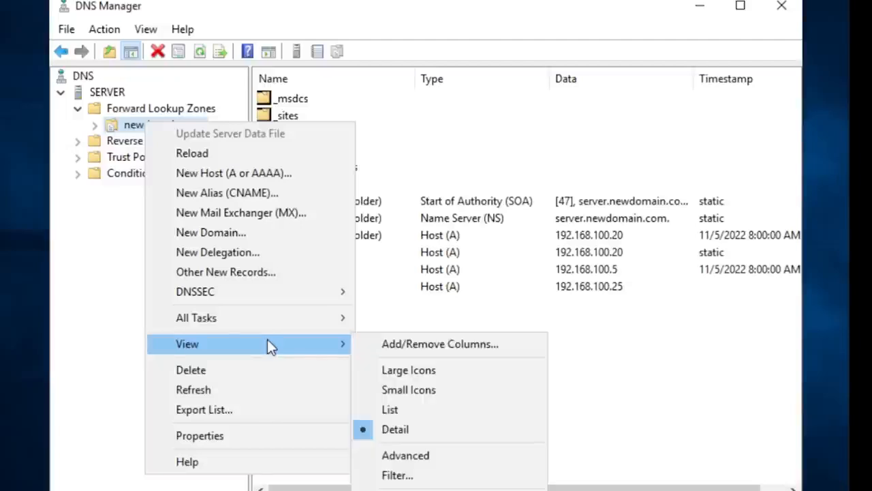
left_click(442, 481)
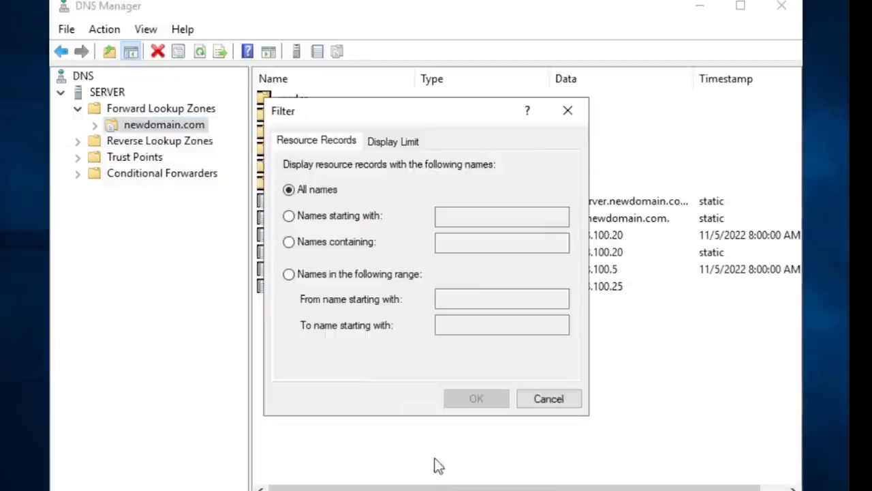
left_click(297, 215)
left_click(503, 216)
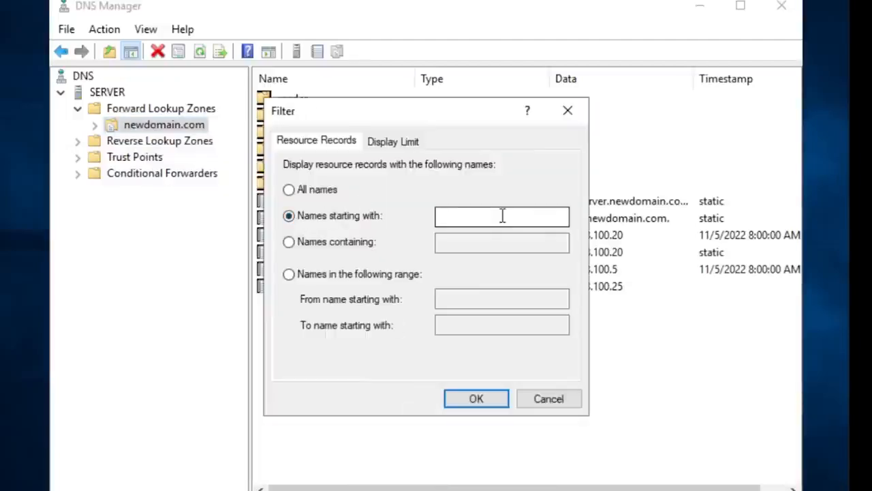
type("work")
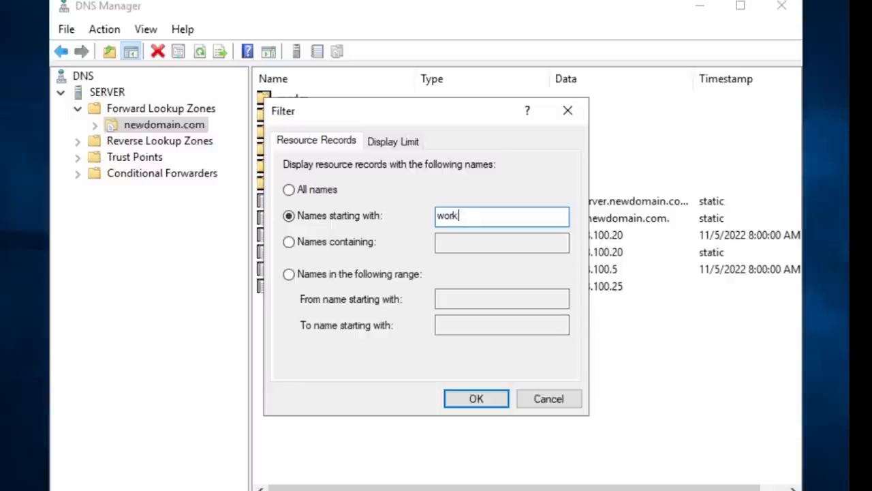
type("-0002")
left_click(476, 402)
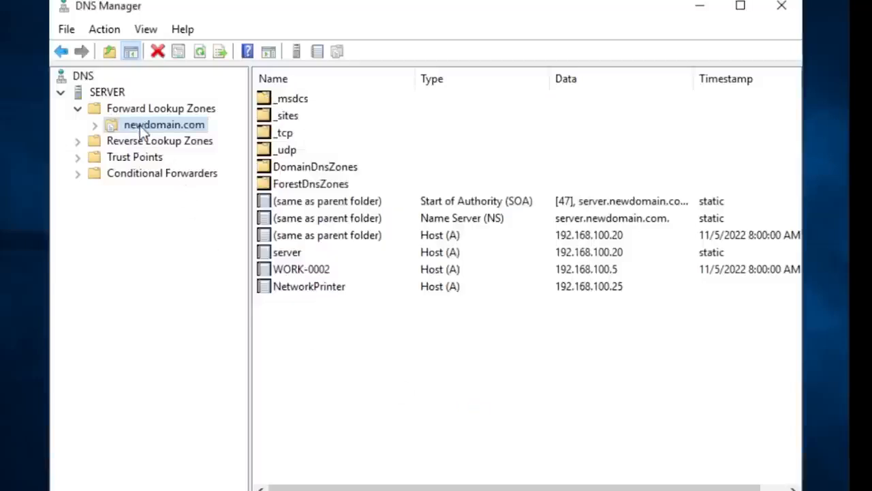
- Refresh the newdomain.com zone to update its record list with the applied filter
left_click(463, 375)
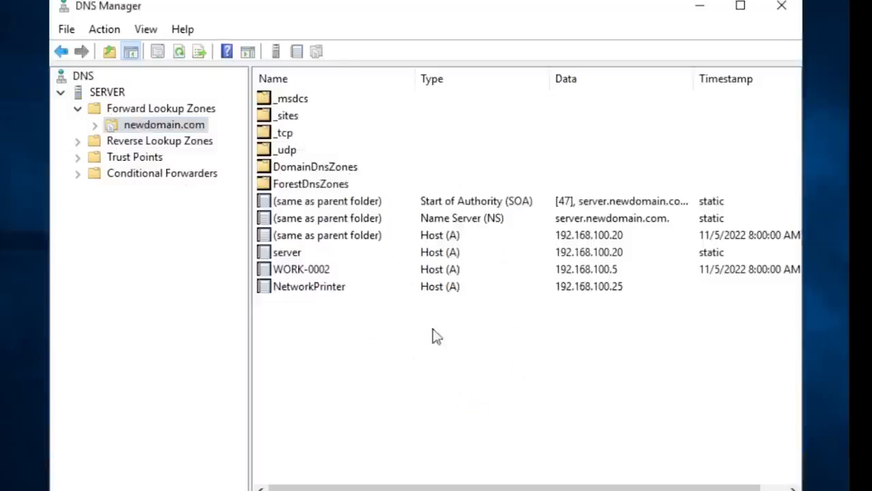
right_click(154, 126)
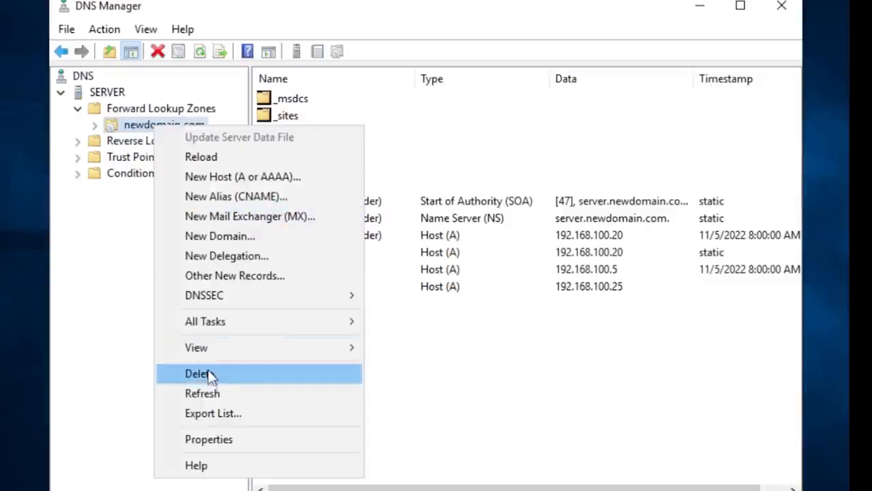
left_click(224, 394)
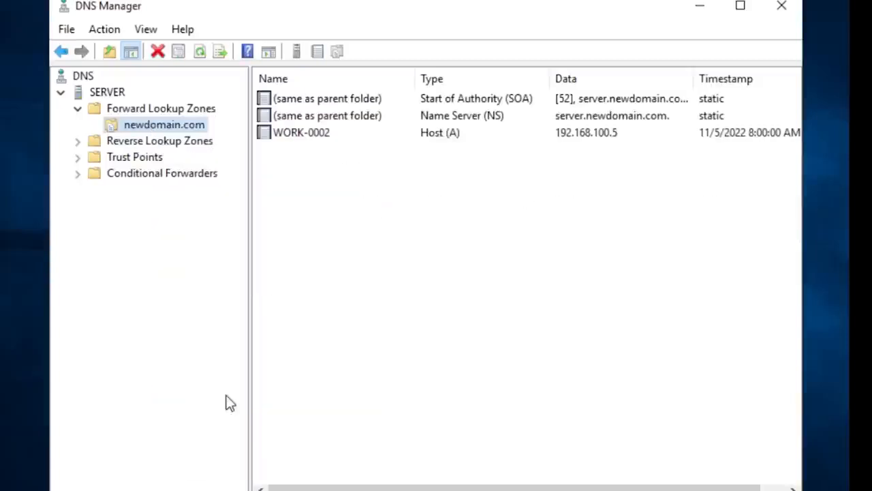
- Examine the filtered WORK-0002 host record and the actions available for it, without changing anything
left_click(313, 141)
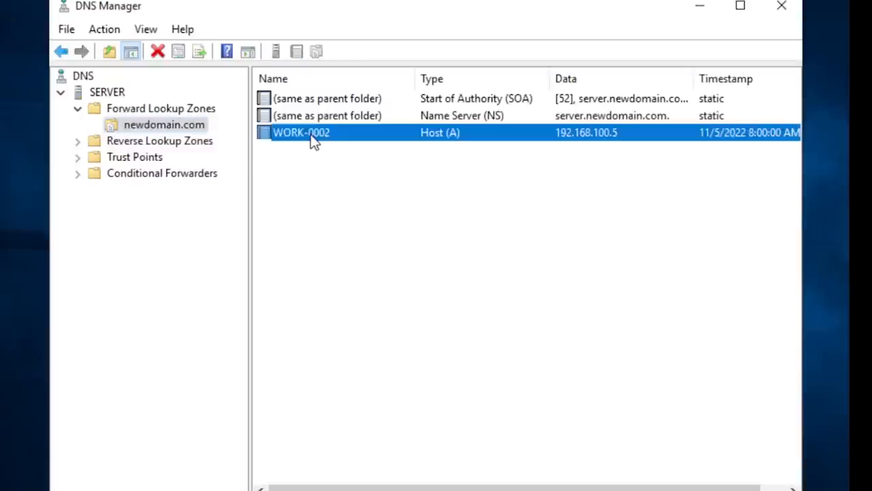
left_click(324, 168)
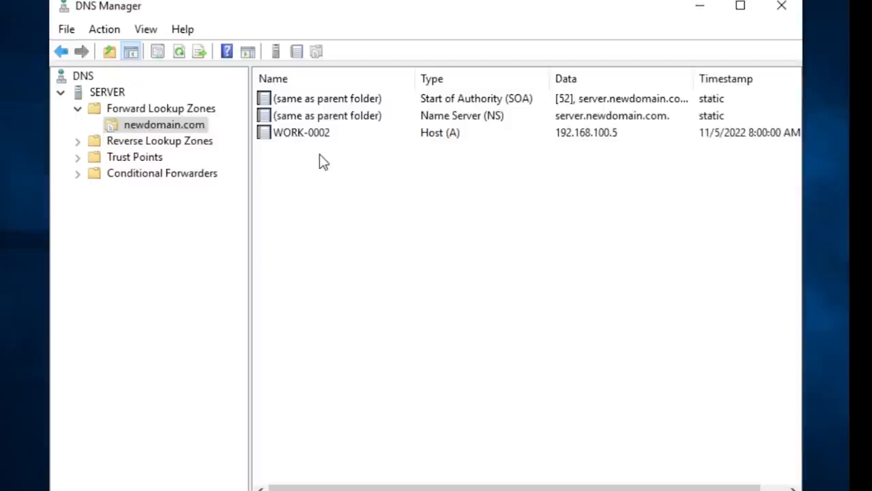
left_click(357, 135)
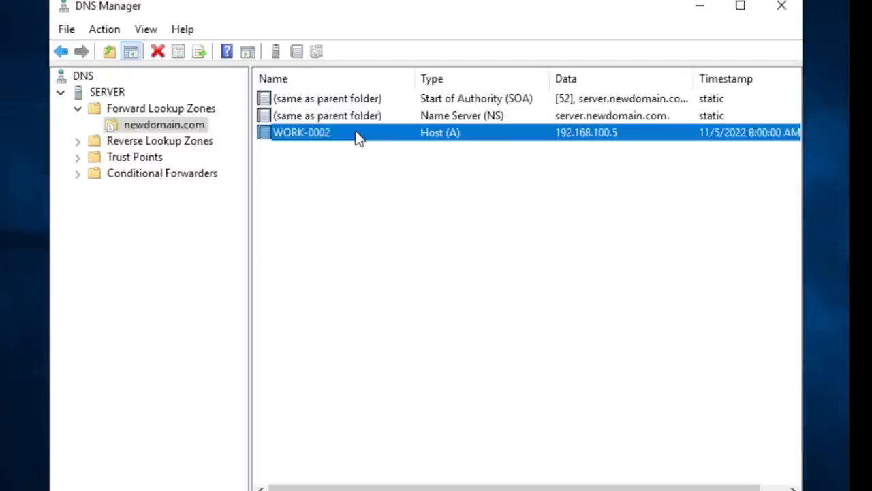
left_click(311, 153)
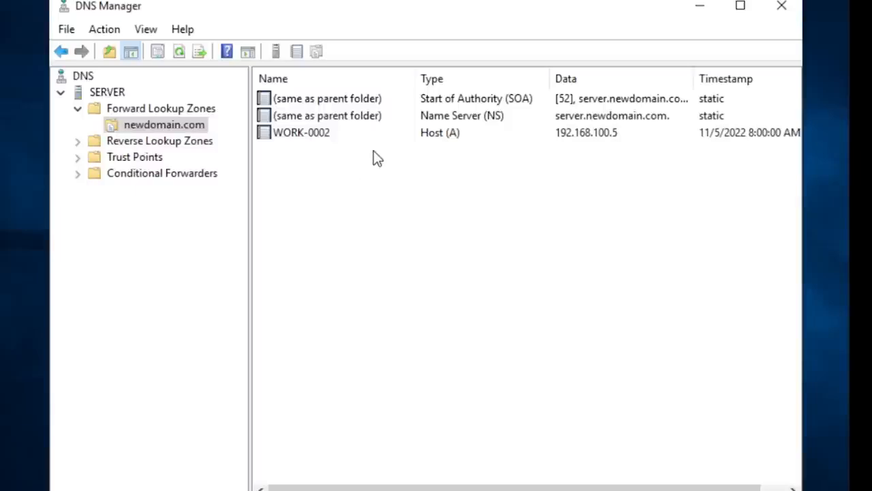
left_click(319, 137)
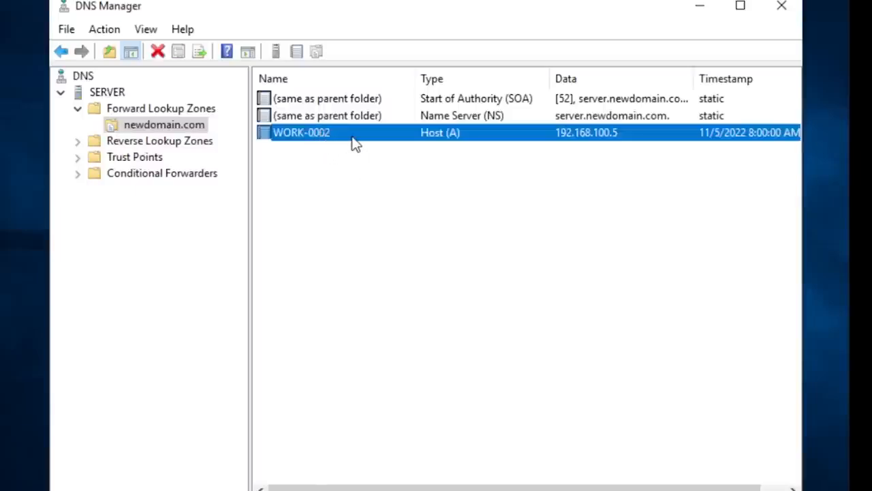
left_click(318, 158)
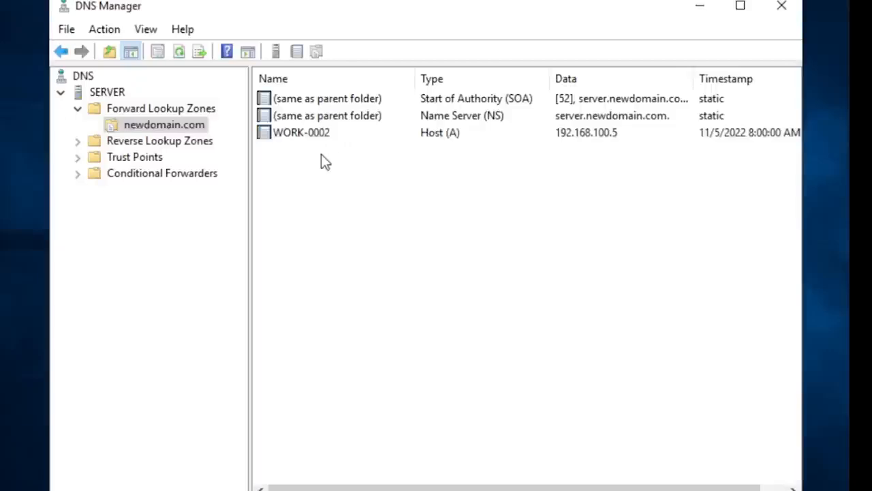
left_click(339, 134)
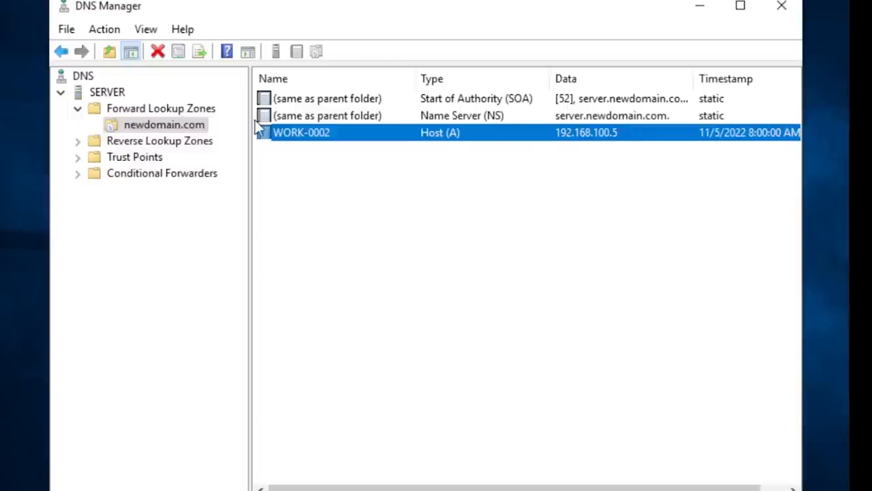
right_click(312, 134)
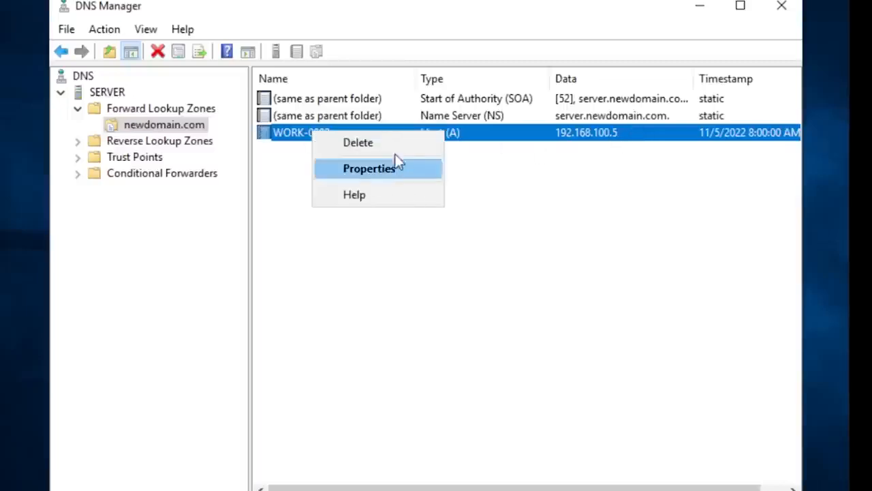
left_click(536, 182)
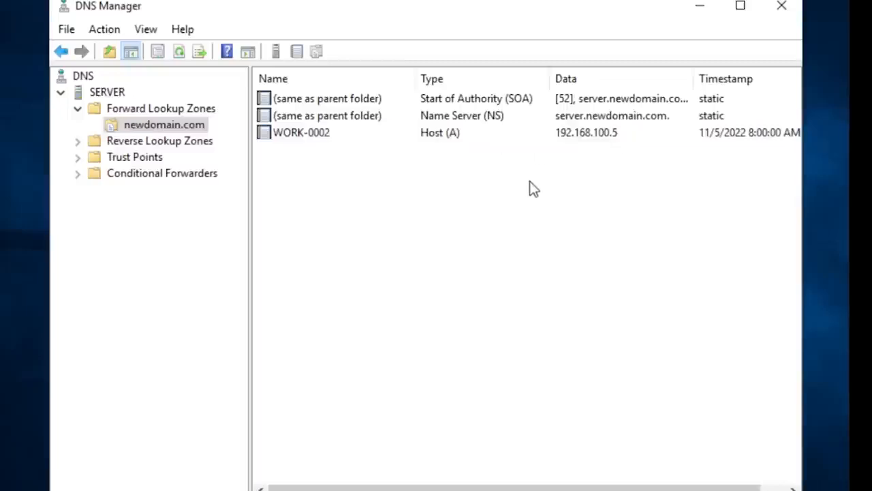
left_click(421, 140)
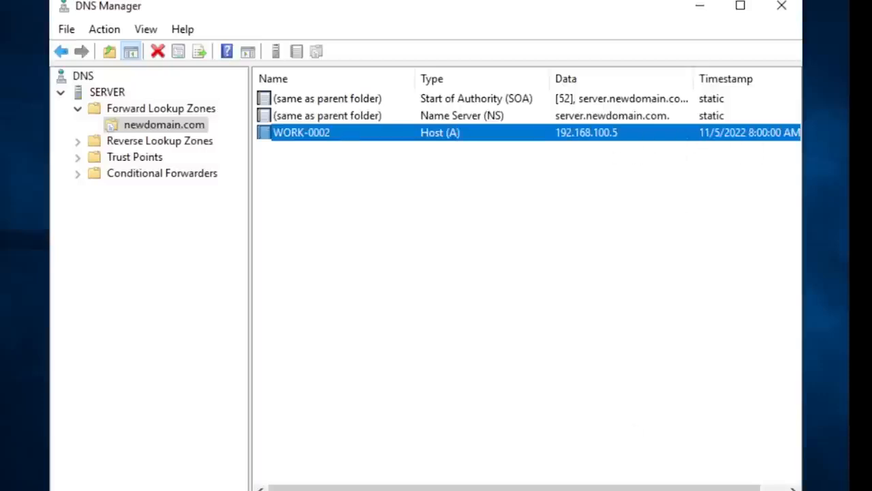
- Check the timestamp of the WORK-0002 host record and return to its name and type
left_click_drag(521, 490, 547, 489)
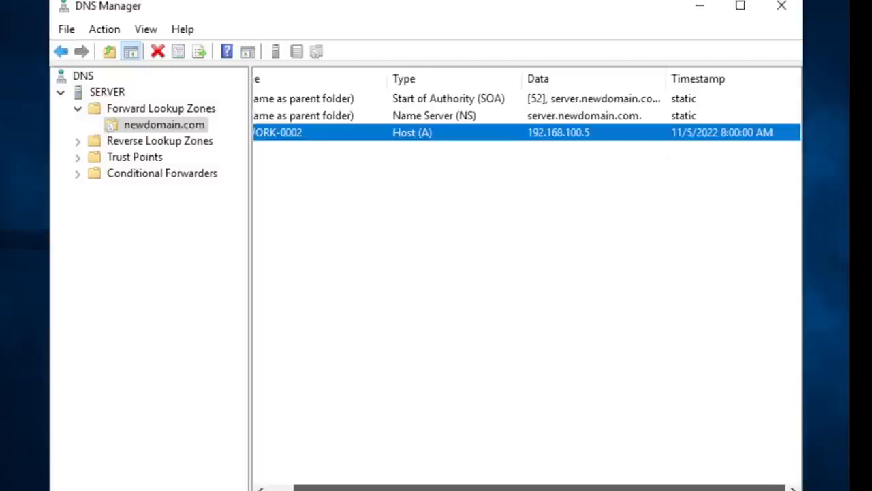
left_click(720, 182)
left_click(692, 136)
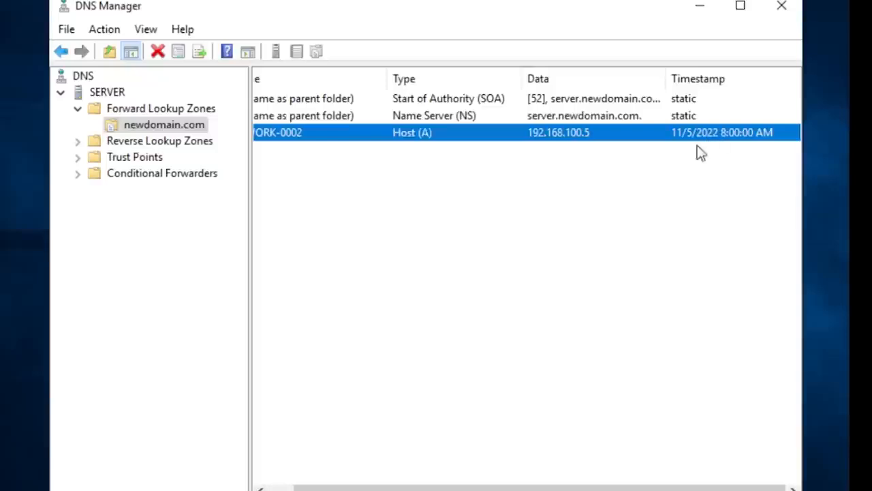
left_click_drag(555, 488, 468, 477)
left_click(527, 168)
left_click(481, 140)
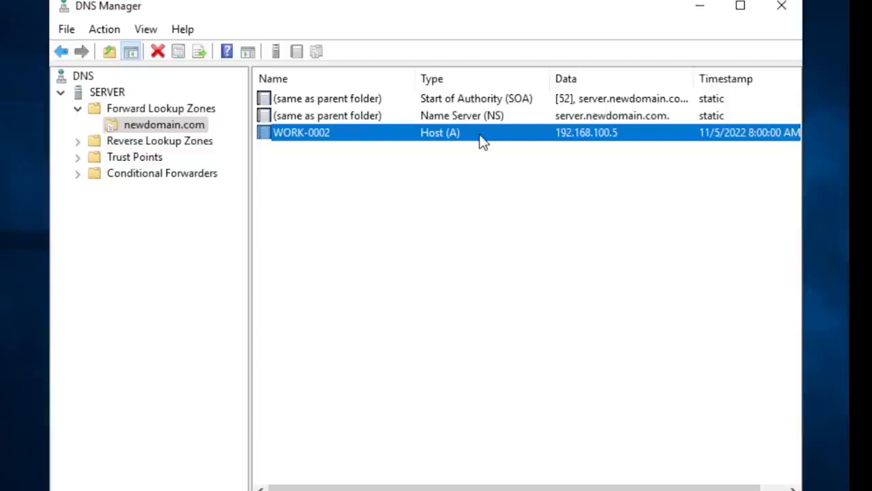
- Delete the WORK-0002 host record from the newdomain.com forward lookup zone and confirm the deletion
right_click(297, 137)
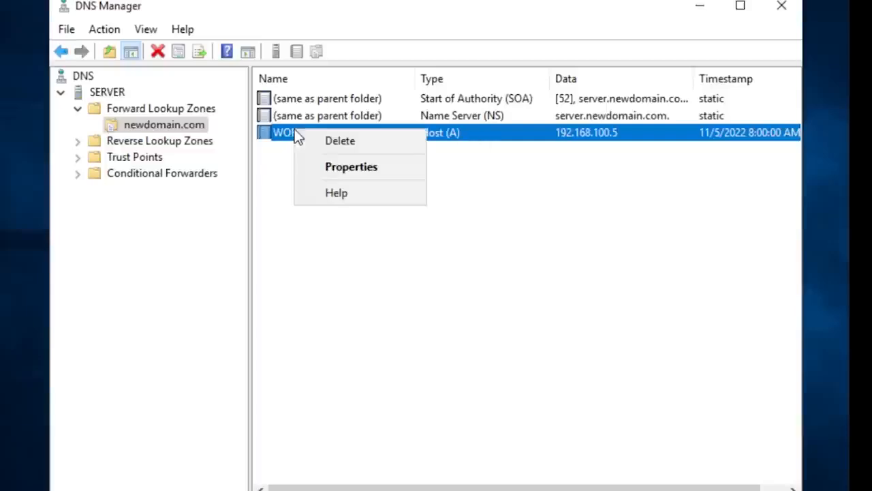
left_click(269, 174)
left_click(316, 117)
left_click(312, 135)
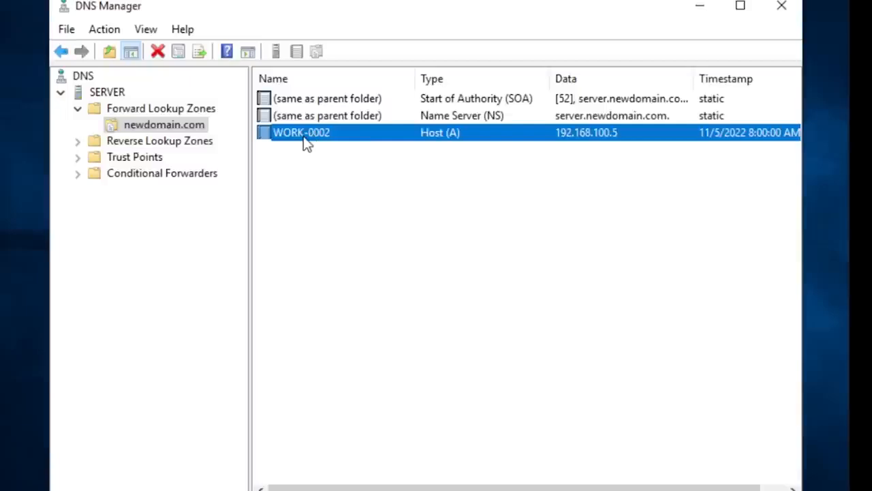
right_click(306, 137)
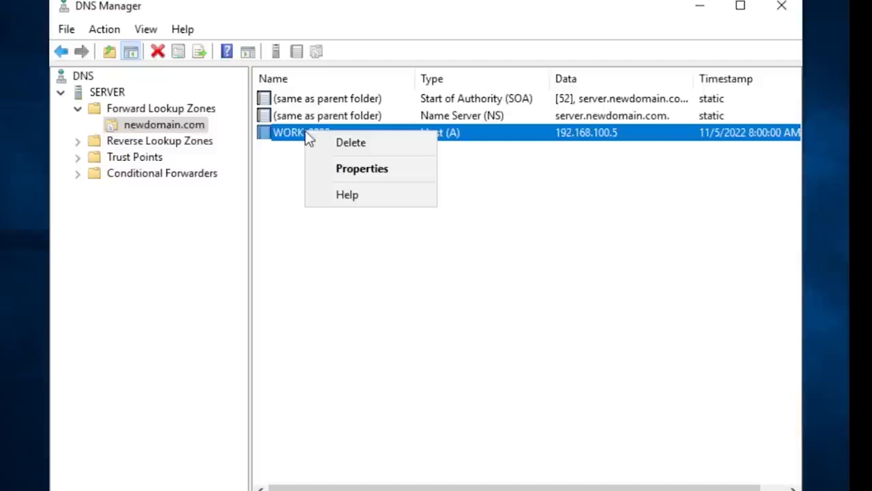
left_click(362, 146)
left_click(438, 295)
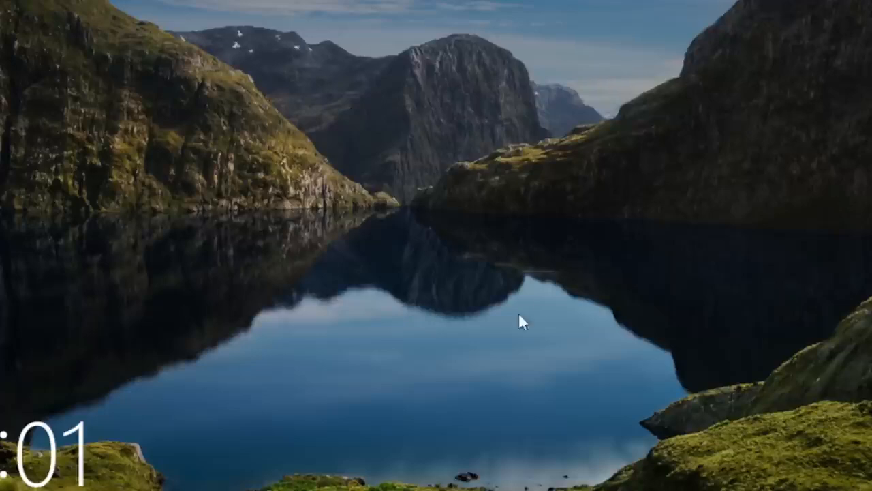
- Switch to the locked WORK-0002 workstation and sign in to the admin account with the account password
left_click(529, 290)
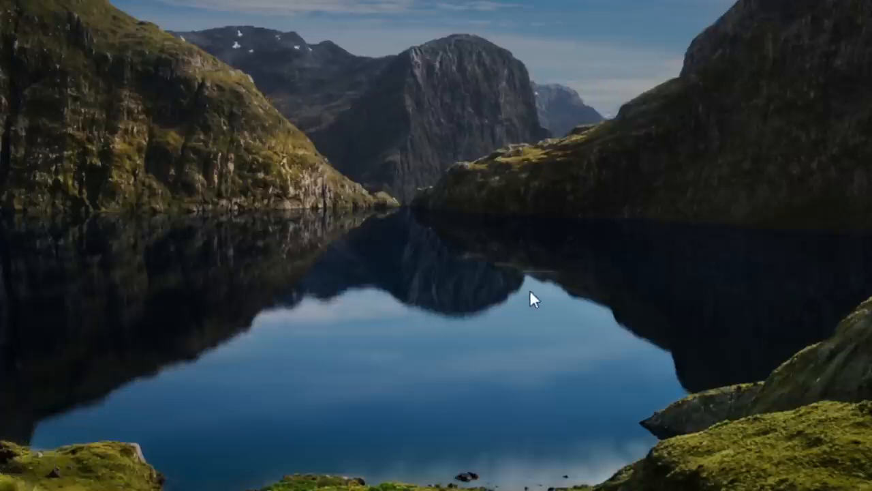
type("p")
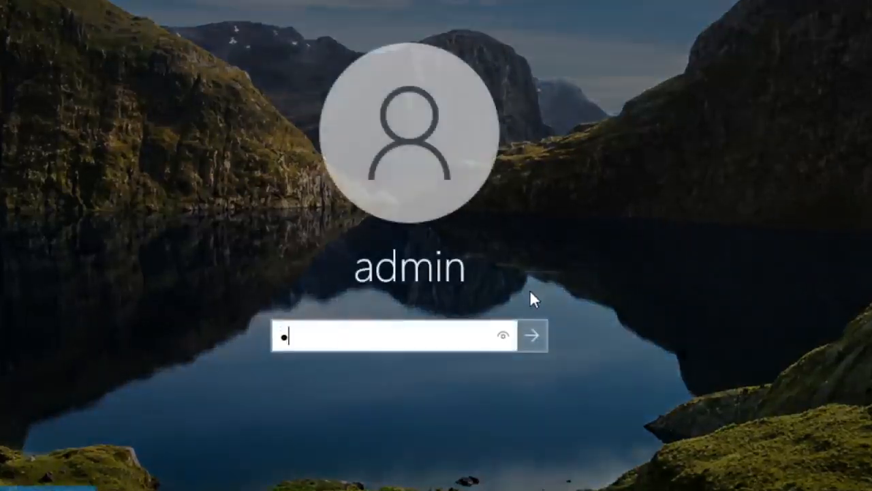
key("BackSpace")
key("Return")
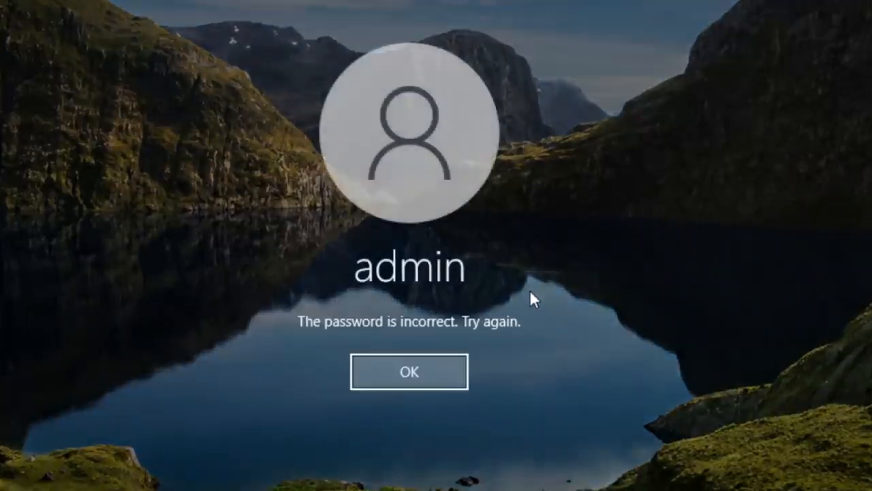
left_click(445, 375)
key("Return")
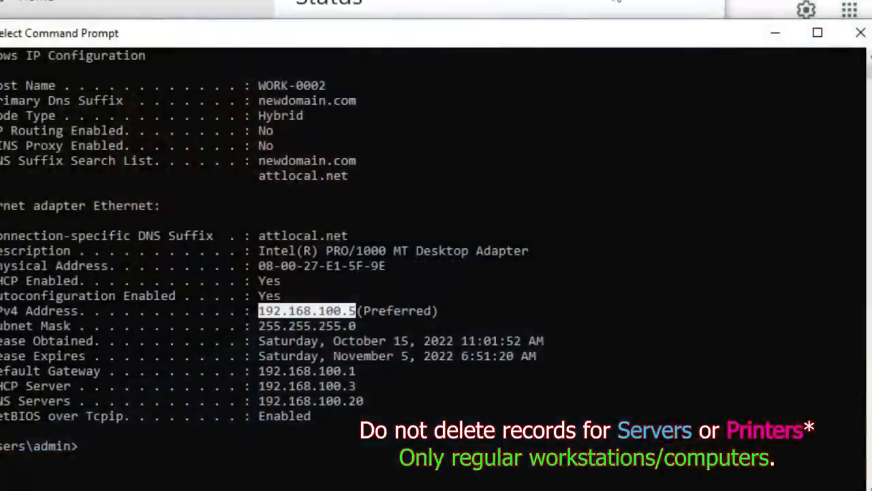
- Flush the workstation's DNS resolver cache from the command line with ipconfig /flushdns
left_click_drag(397, 26, 396, 4)
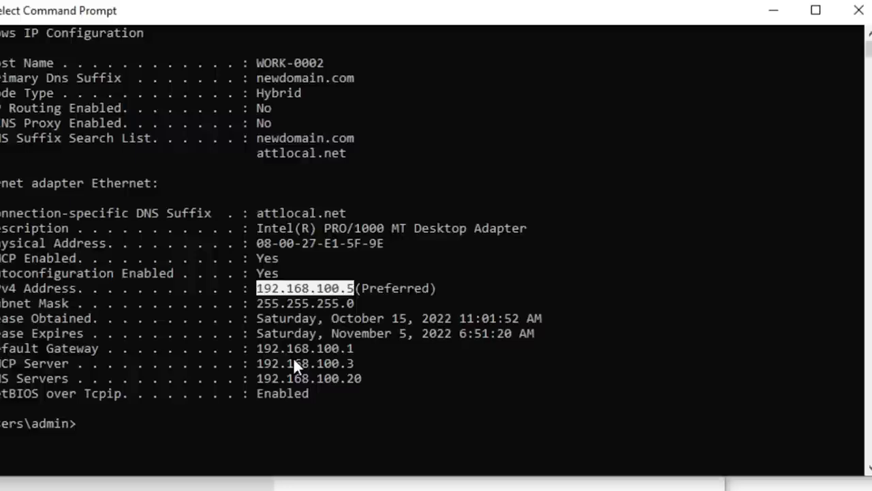
key("Escape")
type("ipconfig /")
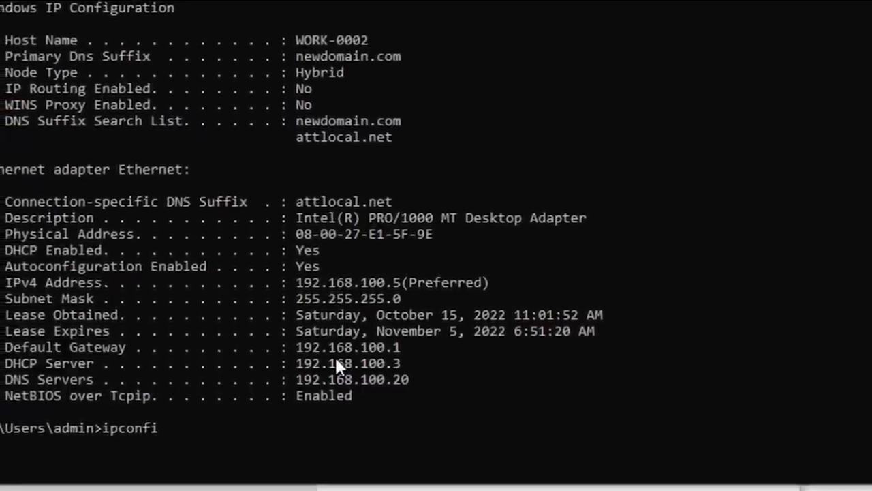
type("flu")
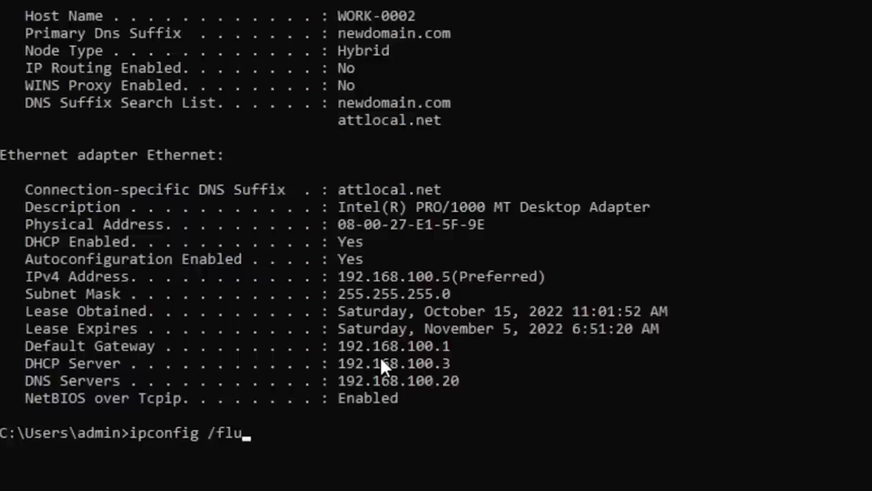
type("shdns")
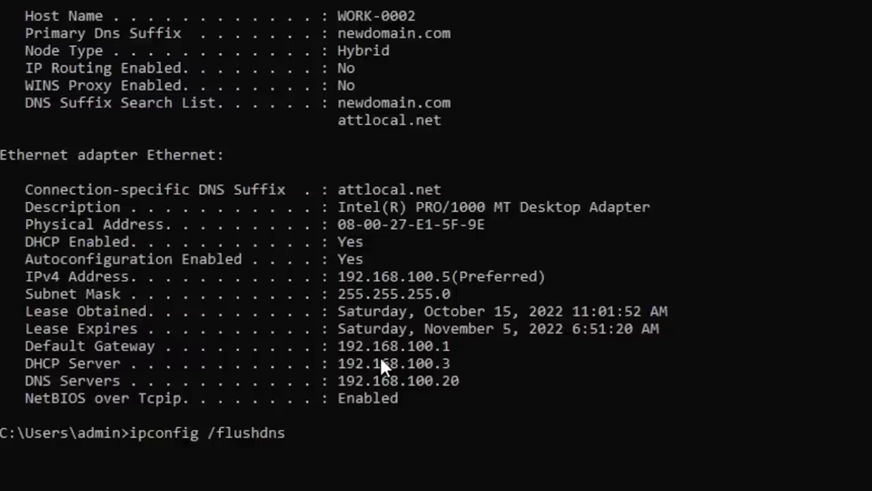
key("Return")
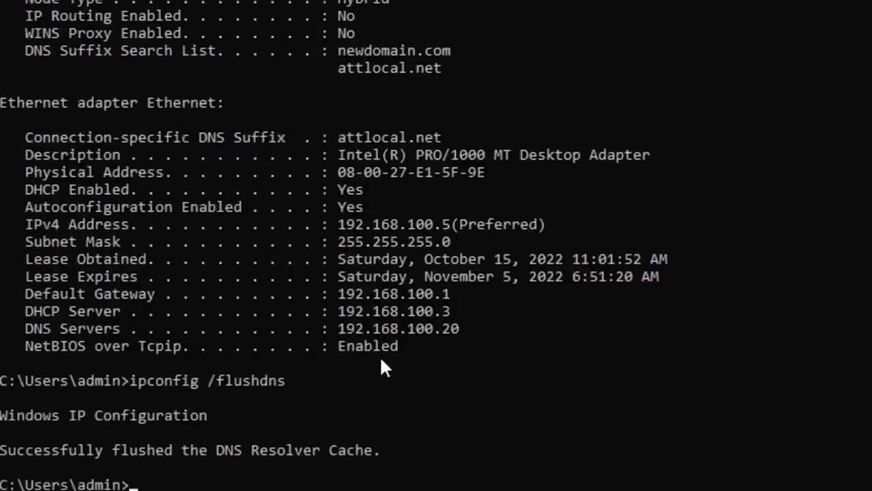
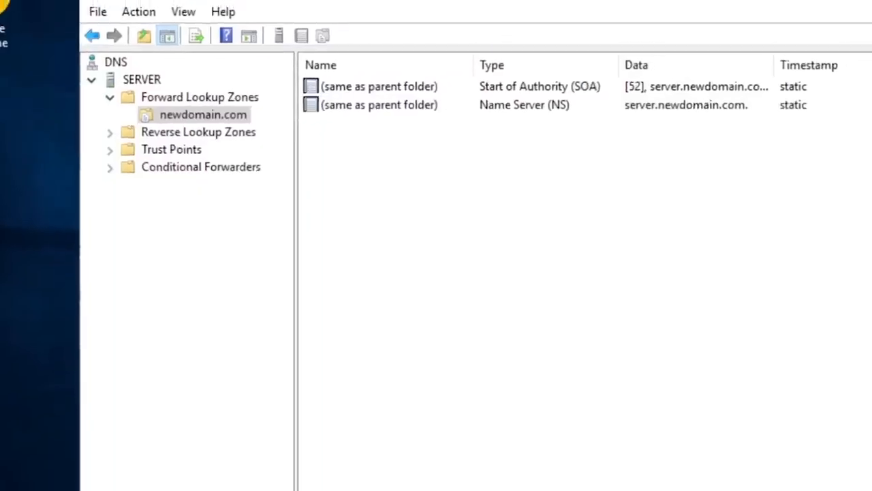
- Refresh the newdomain.com forward lookup zone twice and reopen it to check for a new WORK-0002 host record
right_click(188, 123)
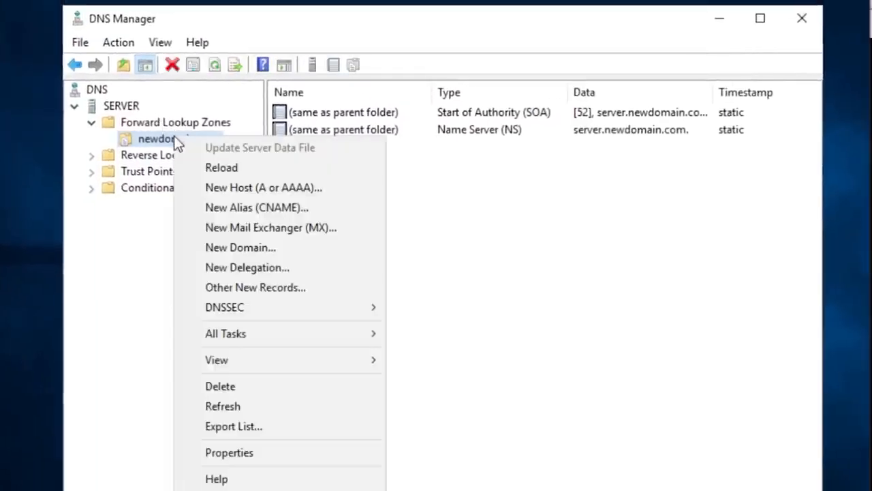
left_click(294, 408)
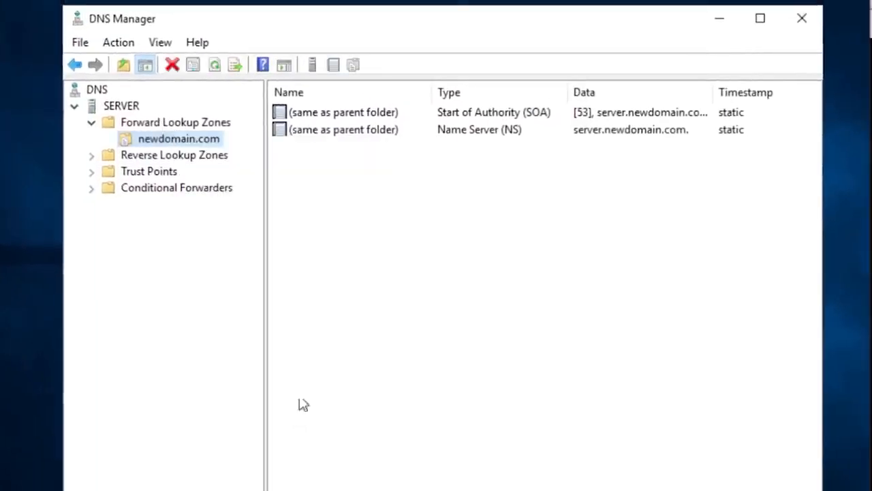
right_click(175, 141)
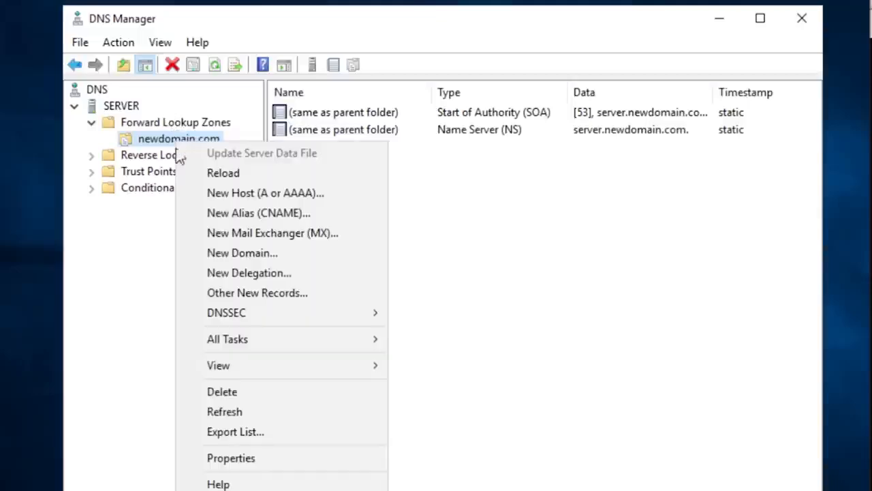
left_click(262, 409)
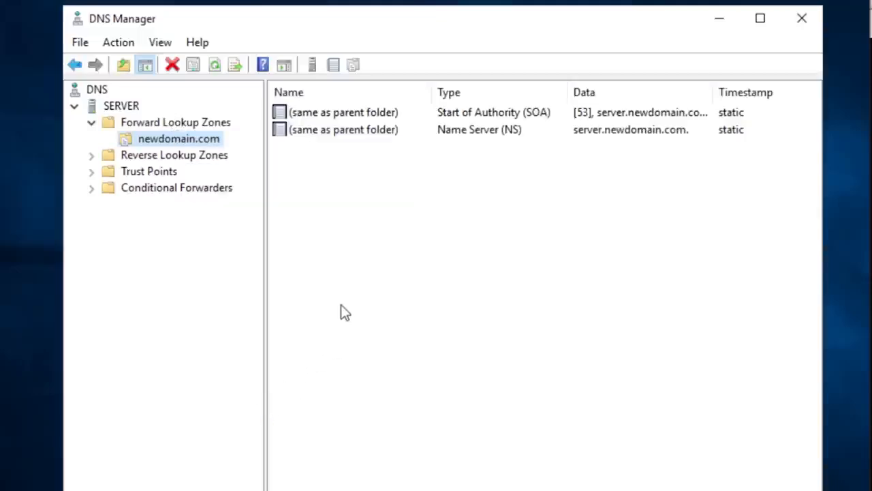
left_click(350, 286)
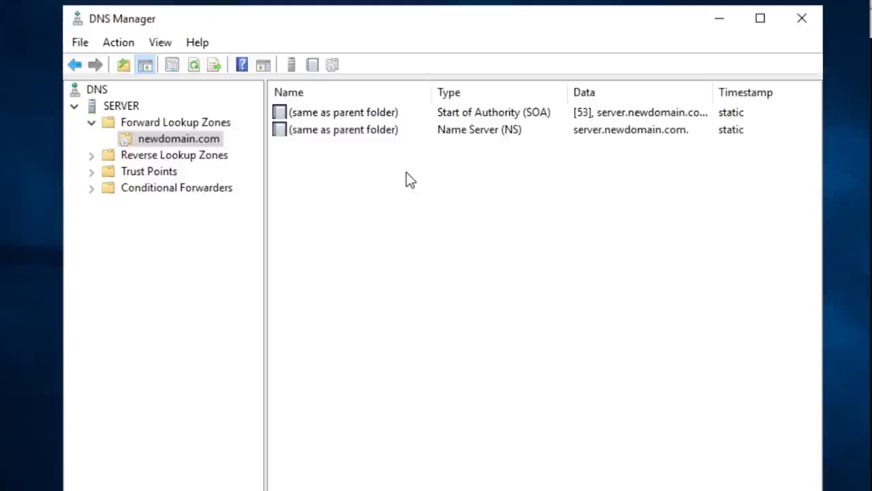
left_click(185, 123)
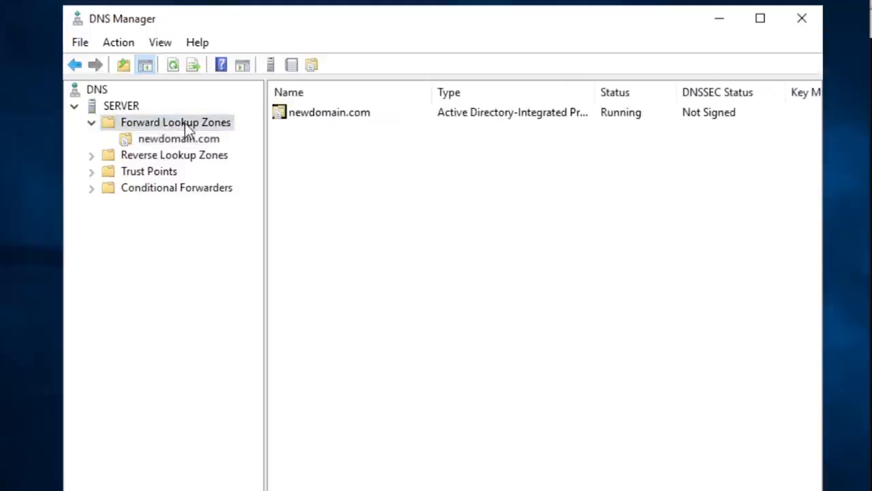
left_click(176, 139)
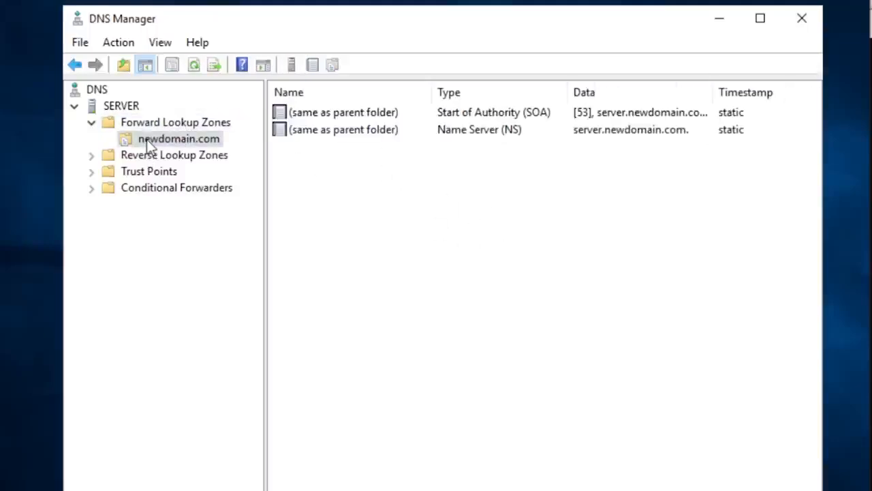
- Inspect the record filter of newdomain.com without changing it, and refresh the zone again
right_click(148, 139)
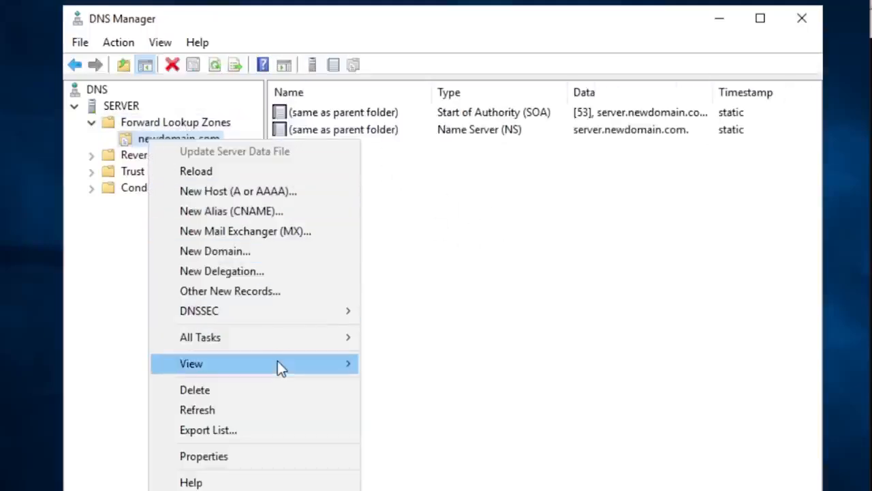
mouse_move(277, 361)
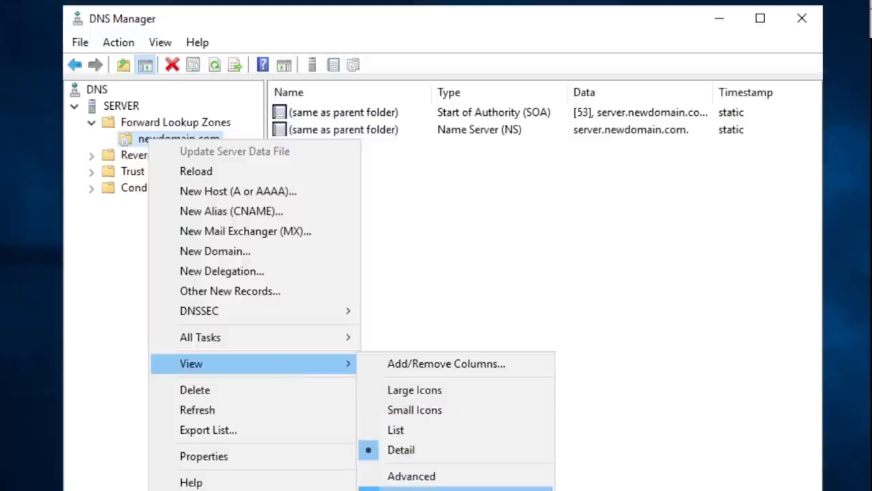
left_click(426, 488)
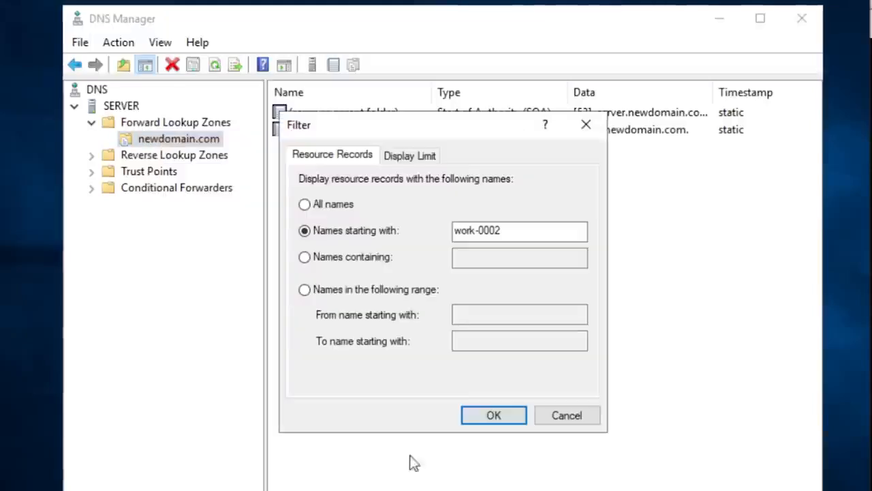
left_click(568, 417)
left_click(147, 124)
left_click(153, 140)
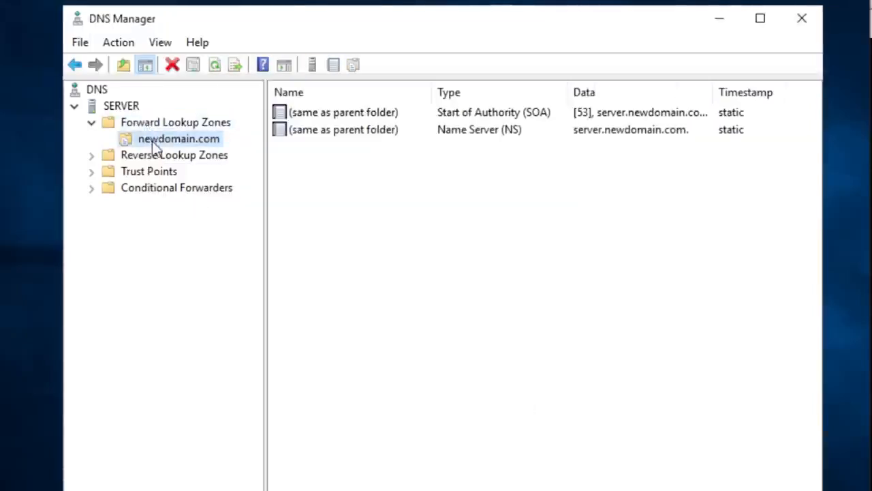
right_click(154, 146)
left_click(243, 413)
- Set the newdomain.com record filter to All names and refresh the zone to list its records
right_click(181, 140)
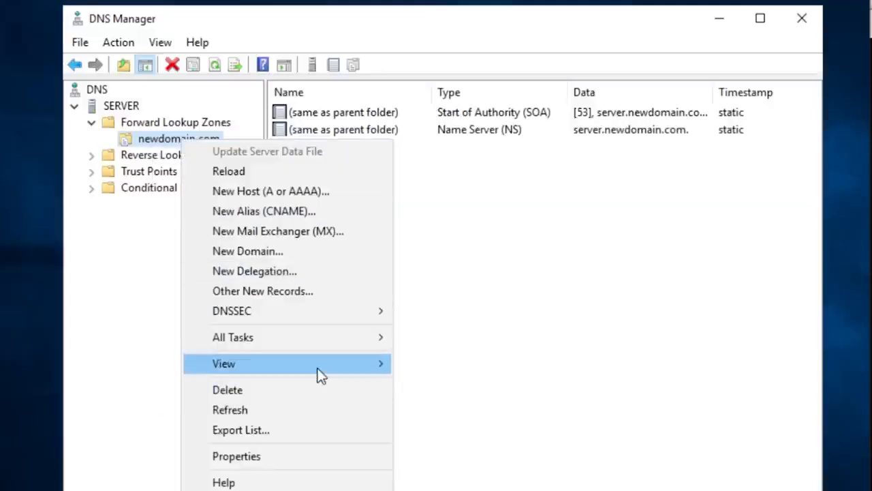
mouse_move(337, 364)
left_click(443, 489)
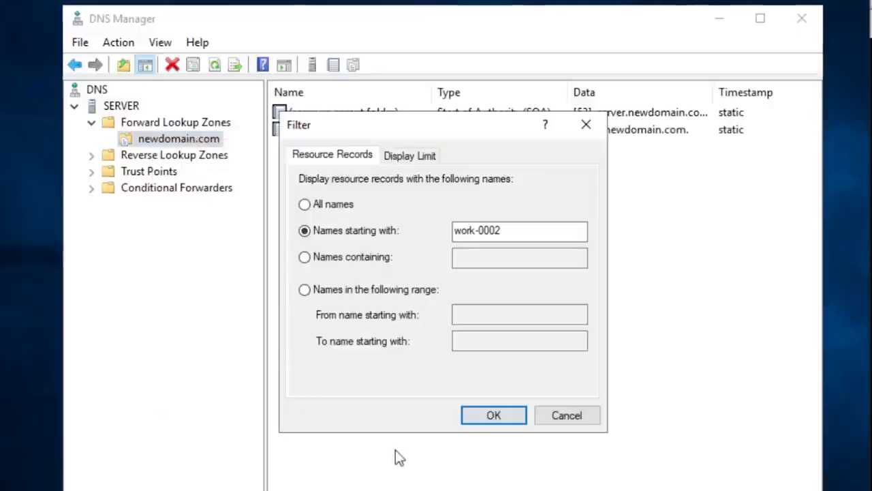
left_click(305, 204)
left_click(506, 417)
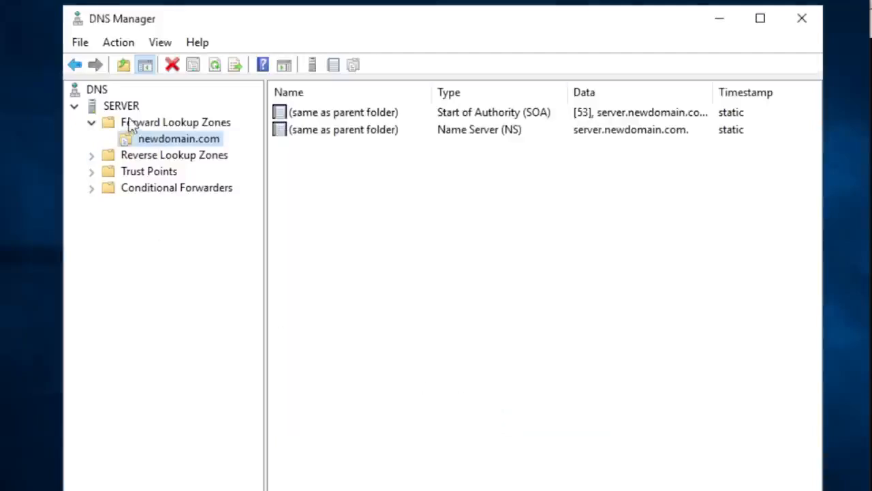
right_click(154, 136)
left_click(224, 407)
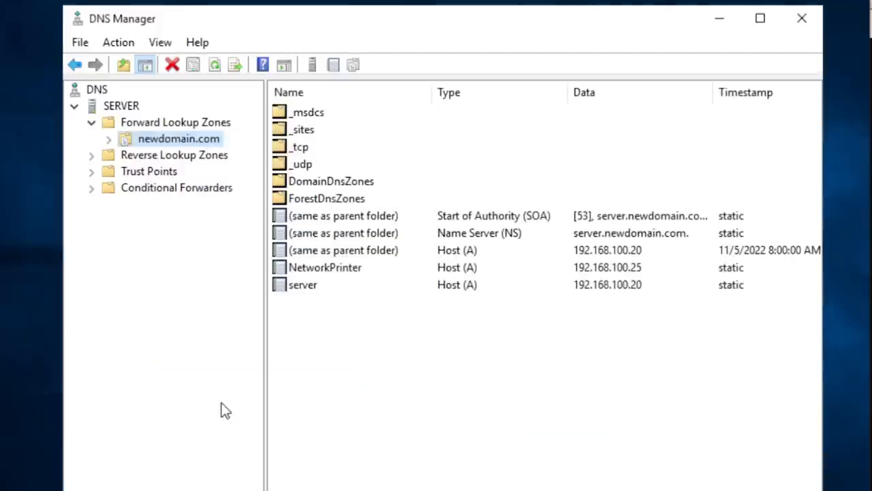
left_click(365, 268)
left_click(344, 322)
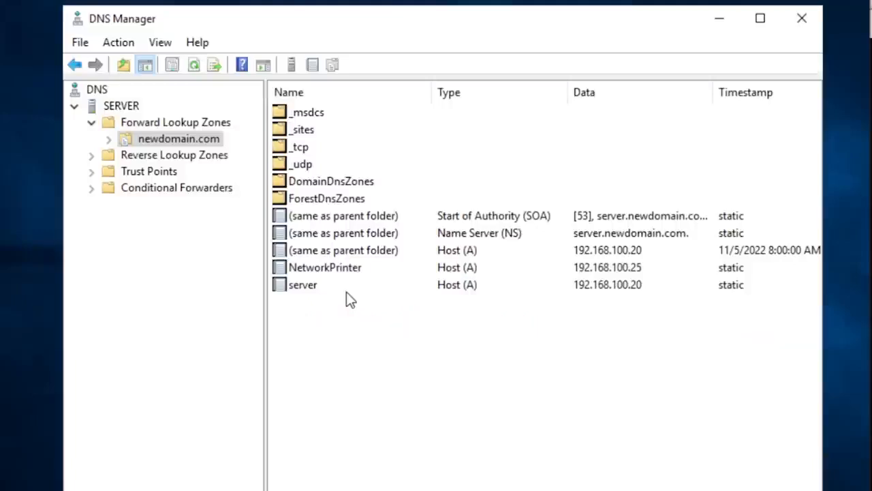
- Open the 100.168.192.in-addr.arpa reverse lookup zone and compare the pointer records for 192.168.100.25 and 192.168.100.5
left_click(93, 155)
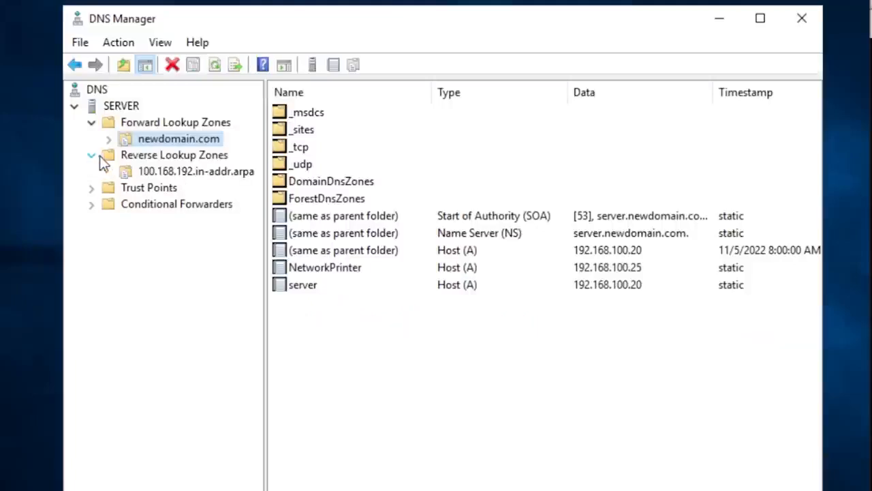
left_click(179, 172)
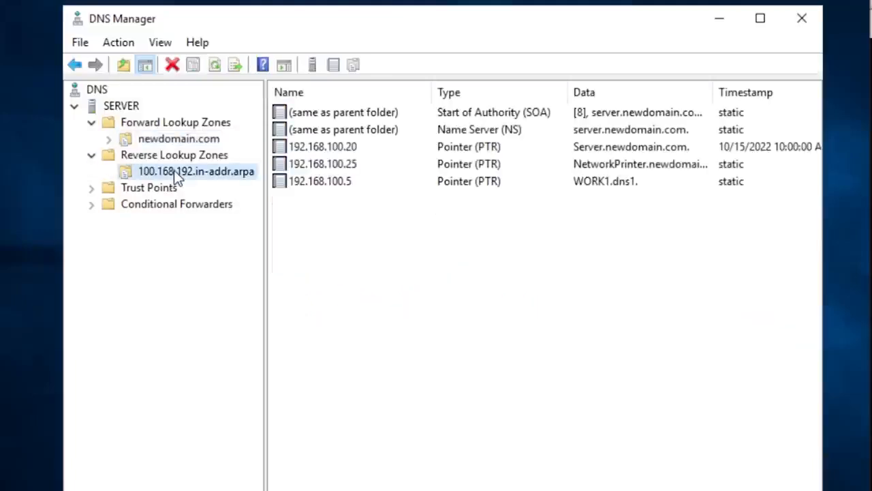
left_click(329, 168)
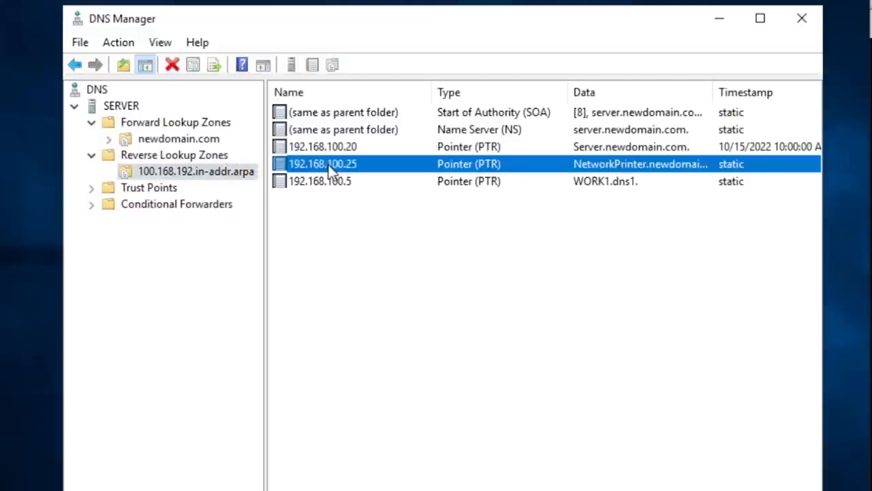
left_click(609, 183)
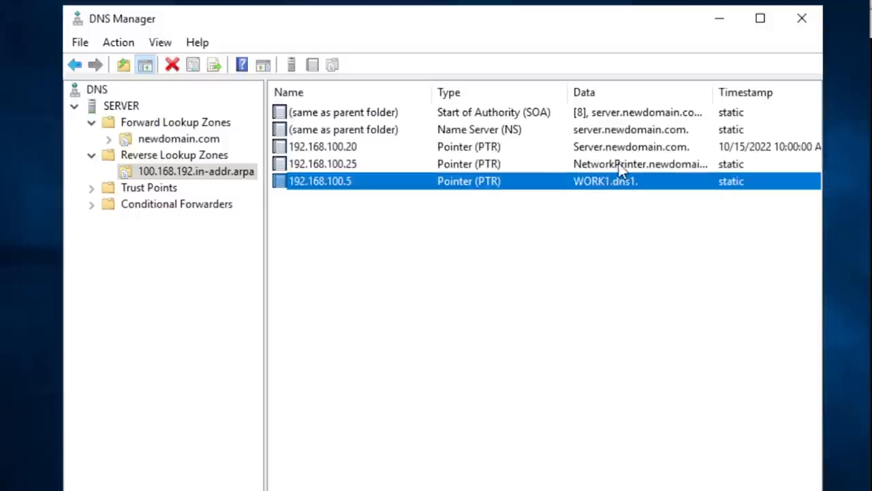
left_click(620, 166)
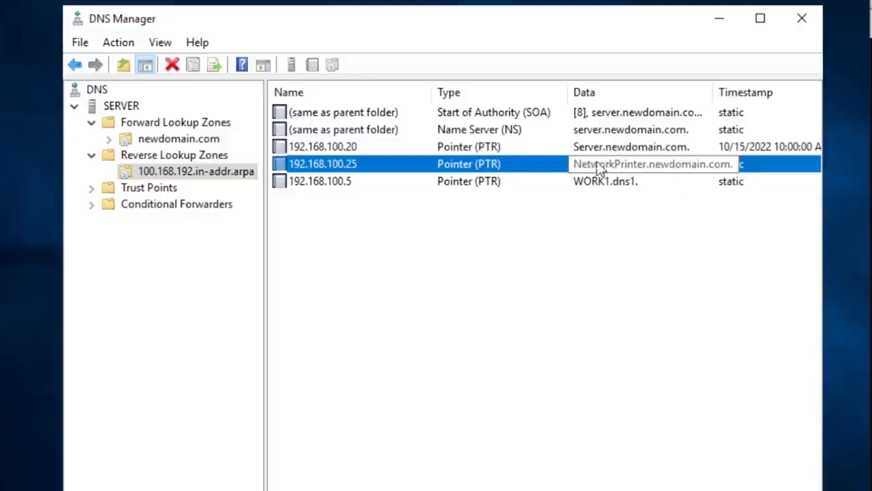
left_click(395, 185)
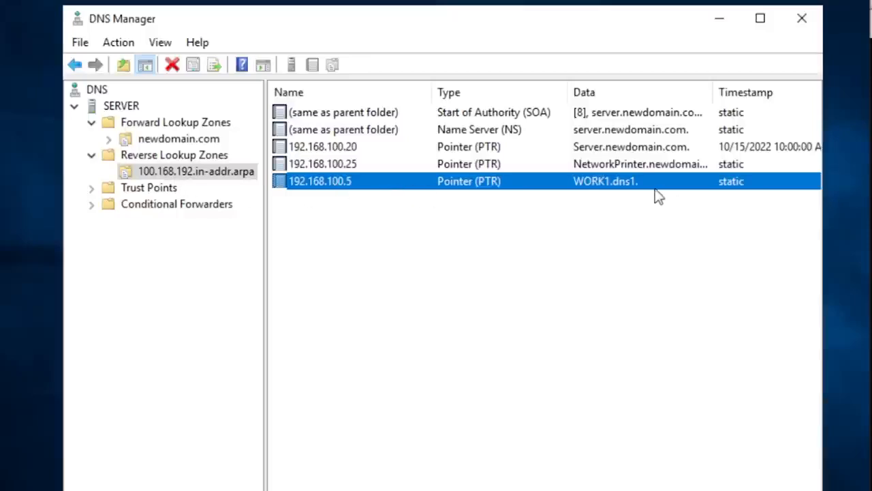
- Return to the newdomain.com forward lookup zone, refresh its records, and collapse the Reverse Lookup Zones folder
left_click(176, 137)
left_click(178, 125)
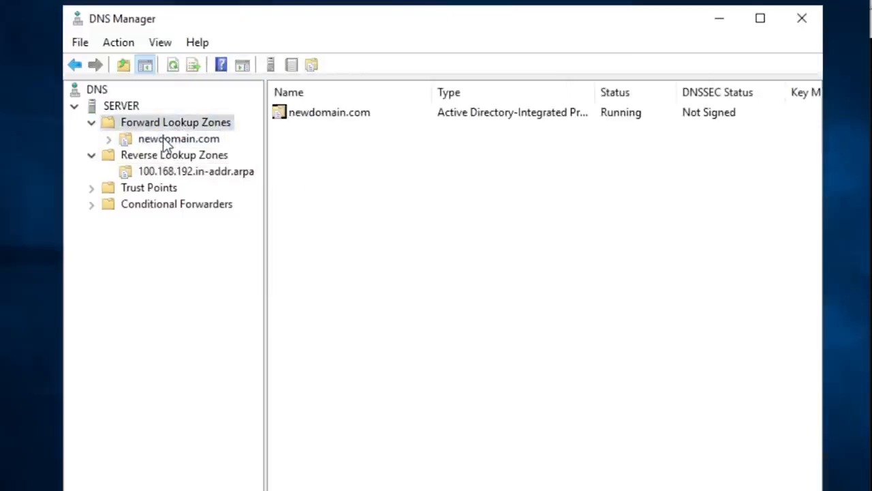
left_click(162, 137)
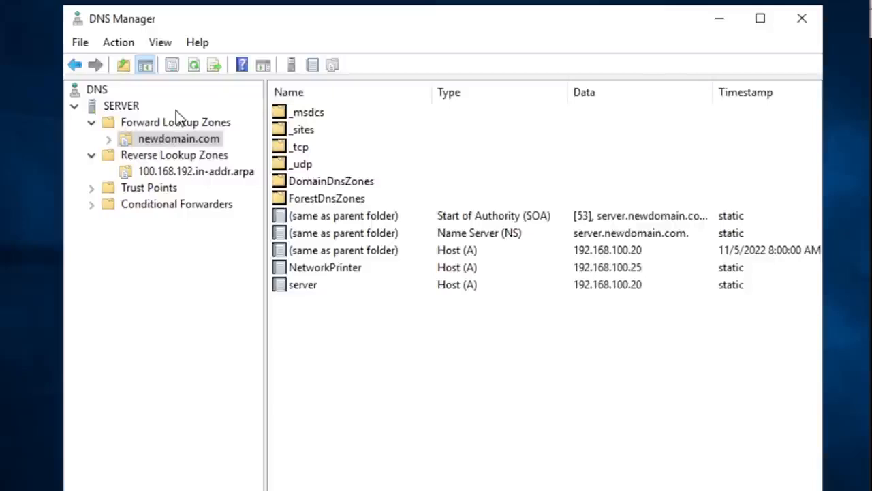
right_click(162, 136)
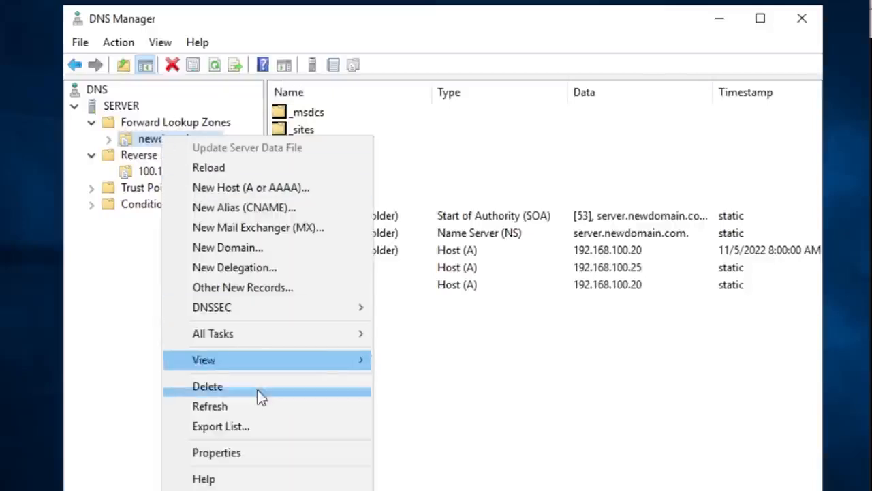
left_click(245, 405)
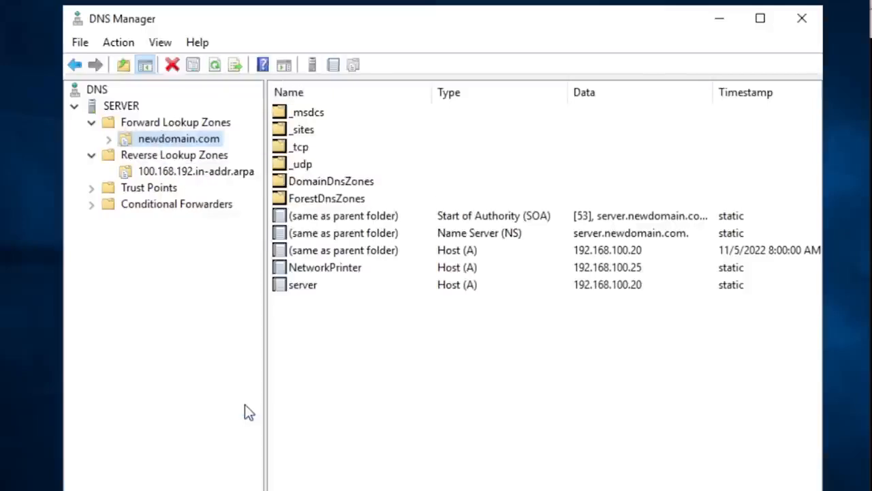
left_click(364, 333)
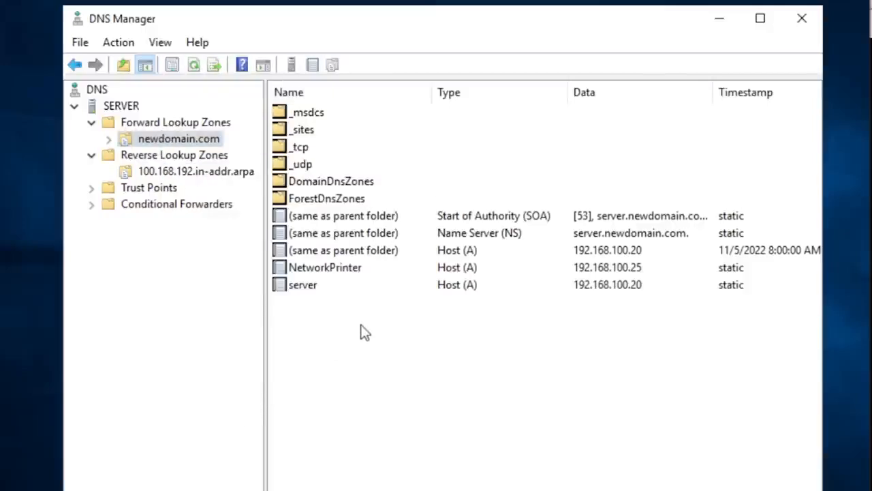
left_click(90, 156)
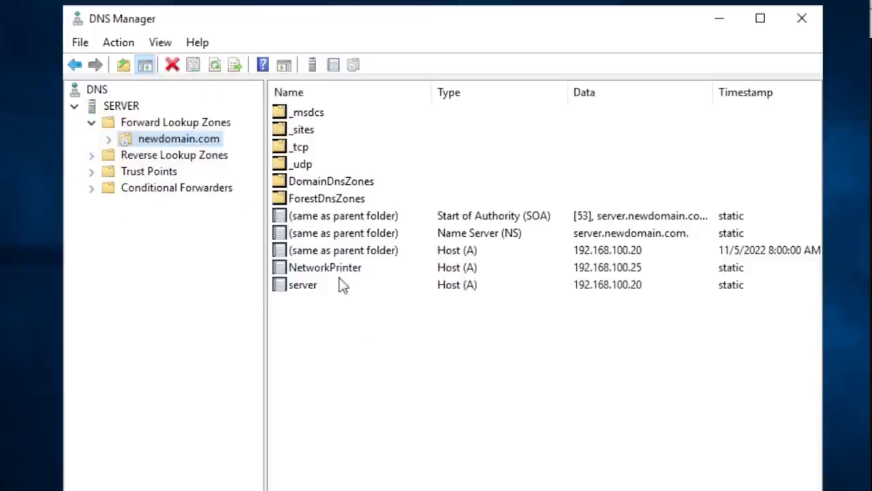